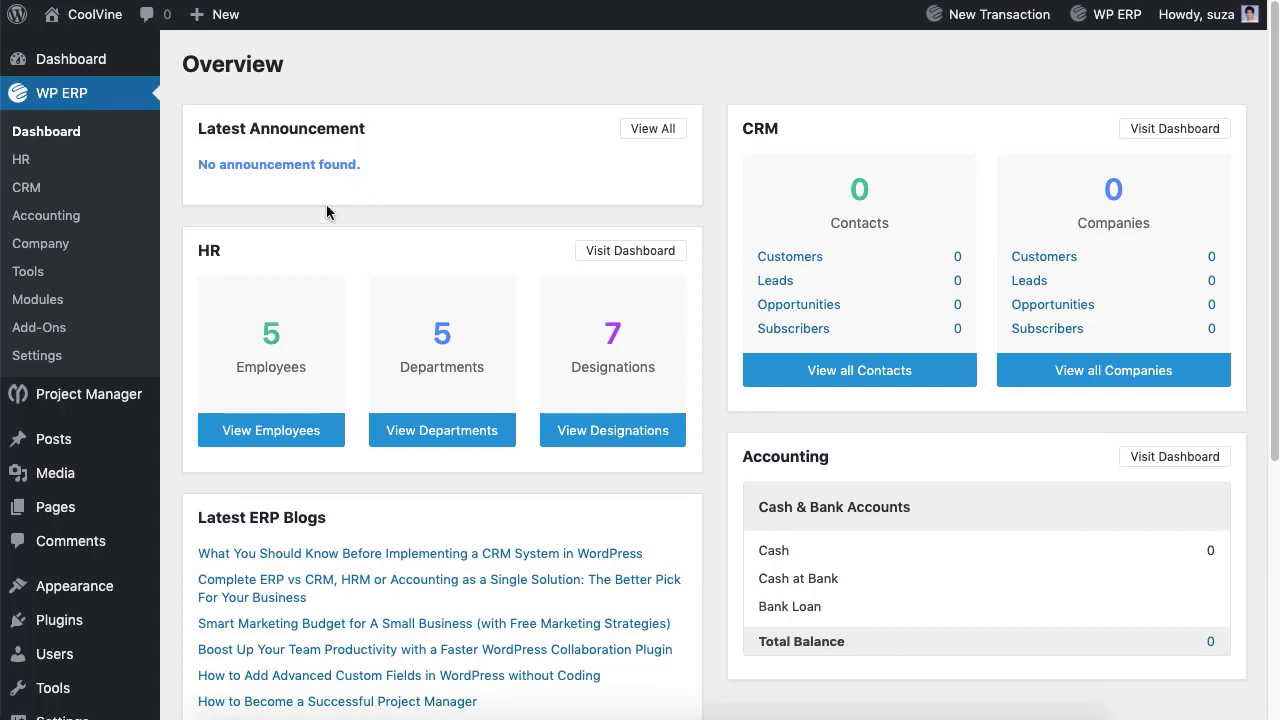
# Step: In ERP general settings, keep January as financial year start and dd-mm-yyyy date format
pyautogui.click(40, 356)
pyautogui.click(483, 168)
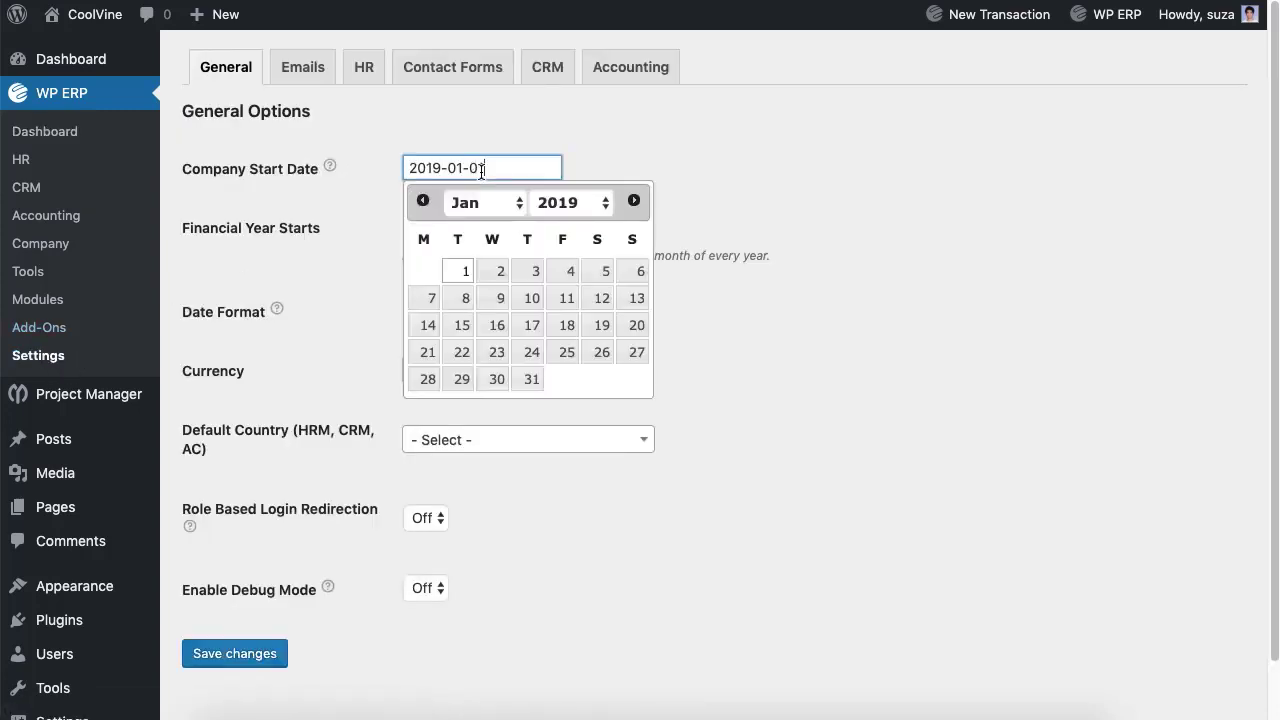
pyautogui.click(432, 229)
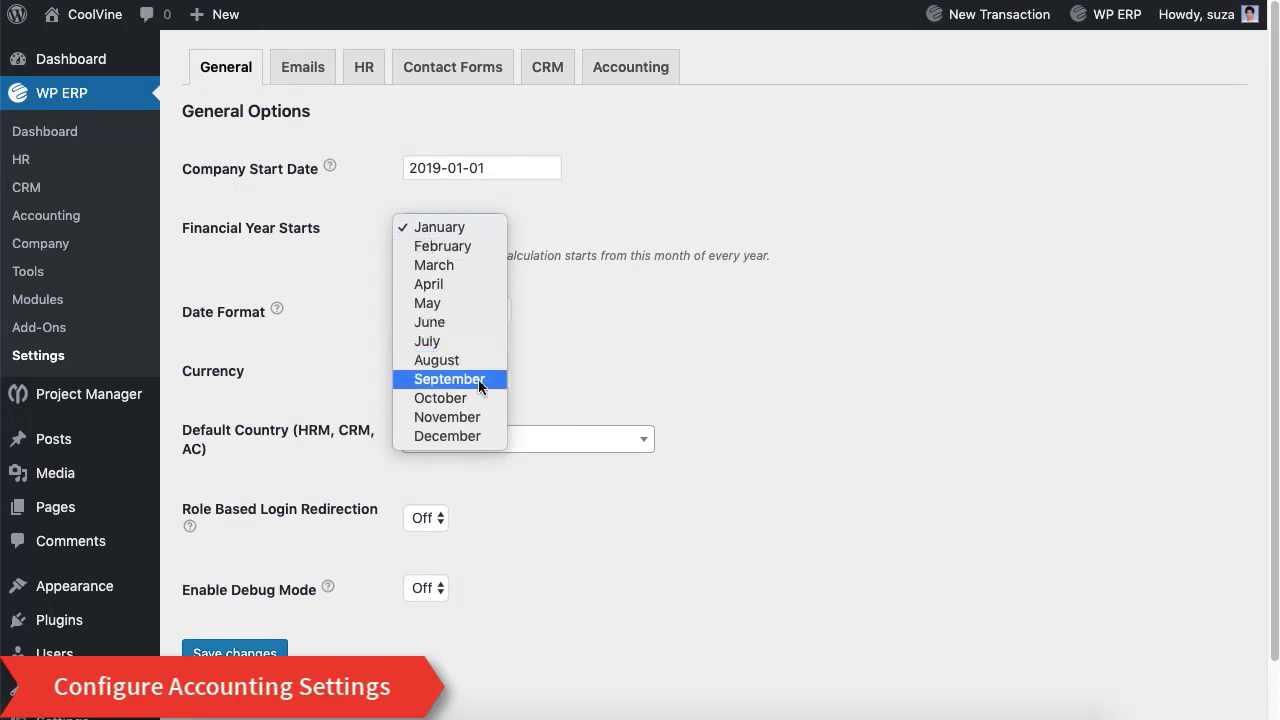
pyautogui.click(618, 377)
pyautogui.click(455, 311)
pyautogui.click(576, 349)
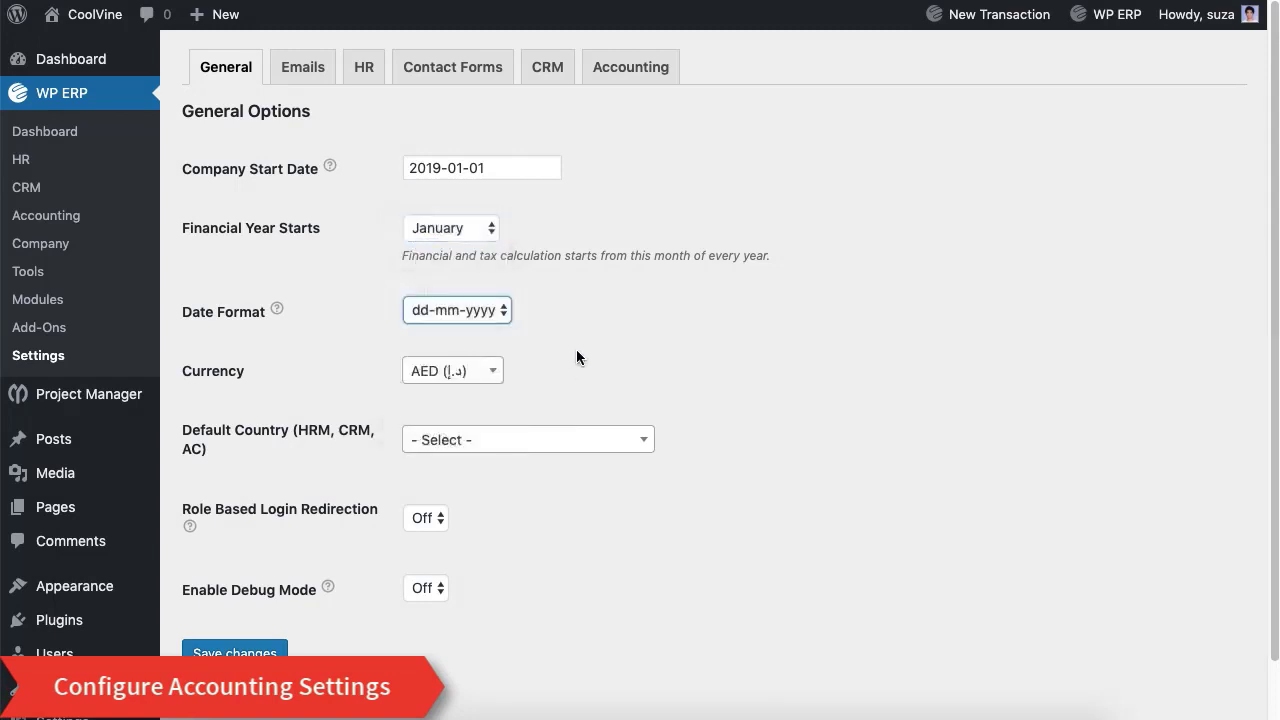
# Step: Set currency to USD ($) and default country to United States, login redirection Off, and save
pyautogui.click(465, 375)
pyautogui.write('U')
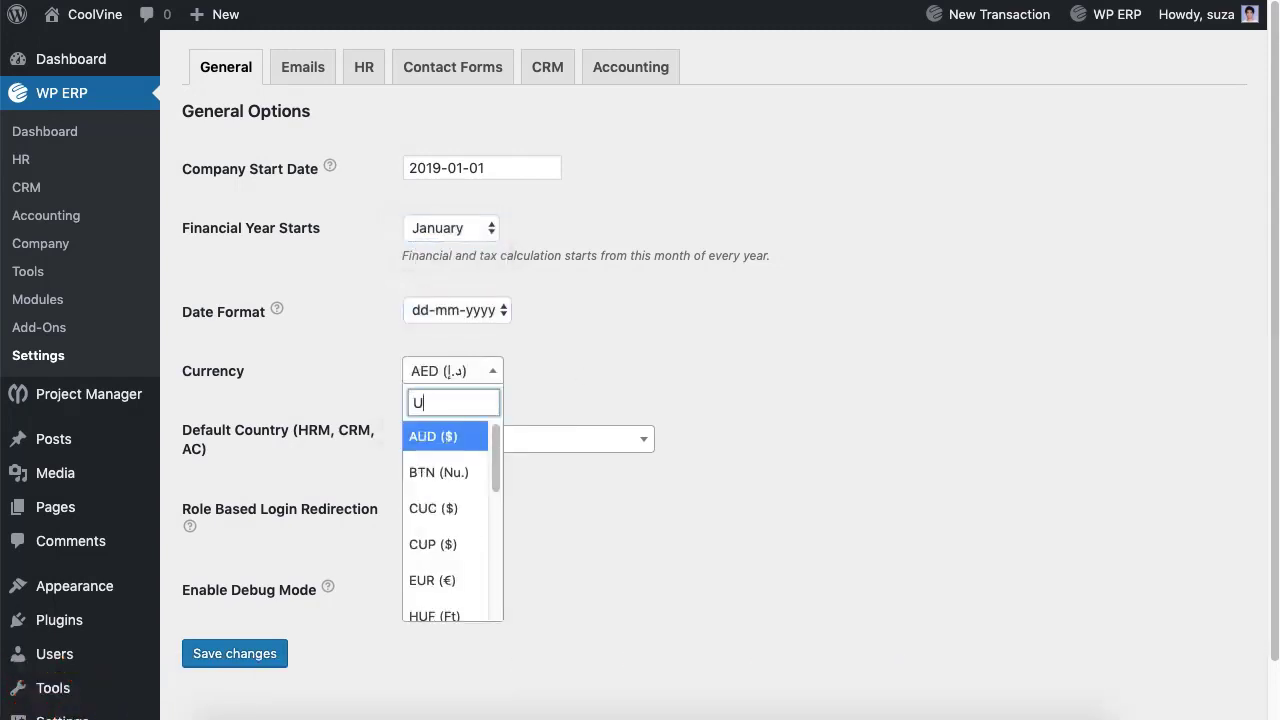
pyautogui.write('S')
pyautogui.press('Return')
pyautogui.click(546, 440)
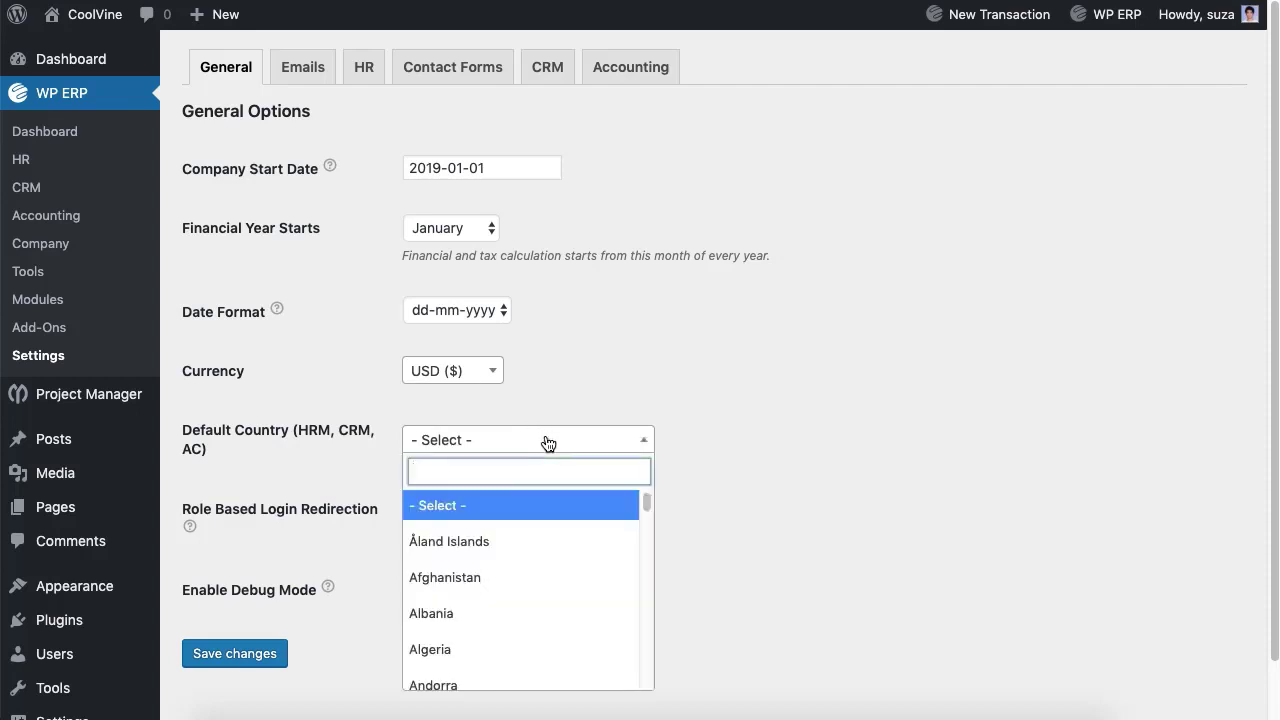
pyautogui.write('United')
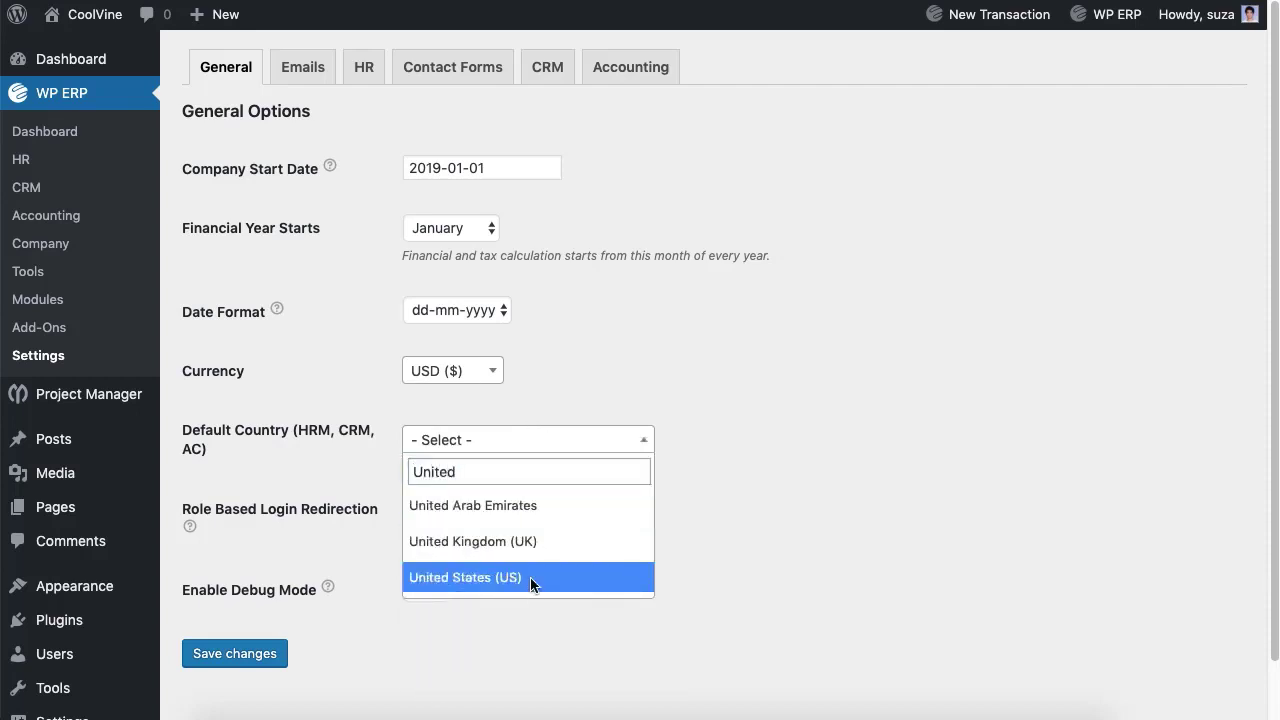
pyautogui.click(531, 578)
pyautogui.click(425, 520)
pyautogui.click(466, 588)
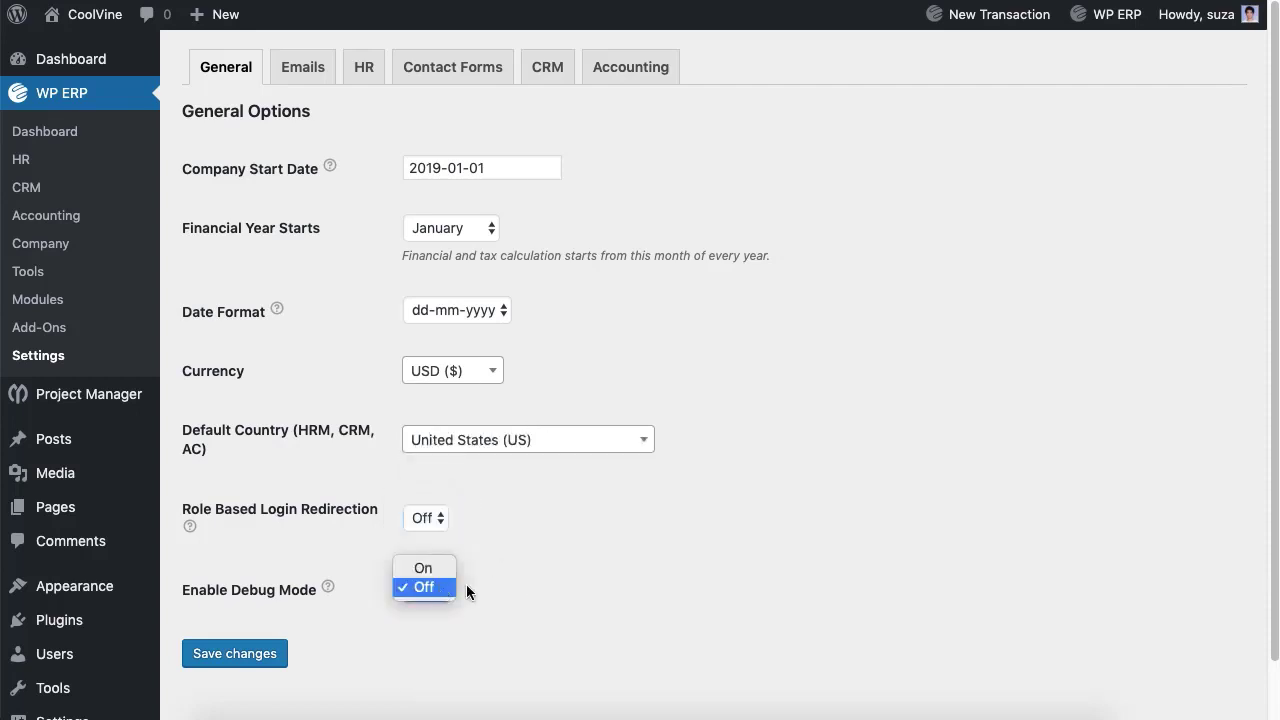
pyautogui.click(440, 588)
pyautogui.click(257, 655)
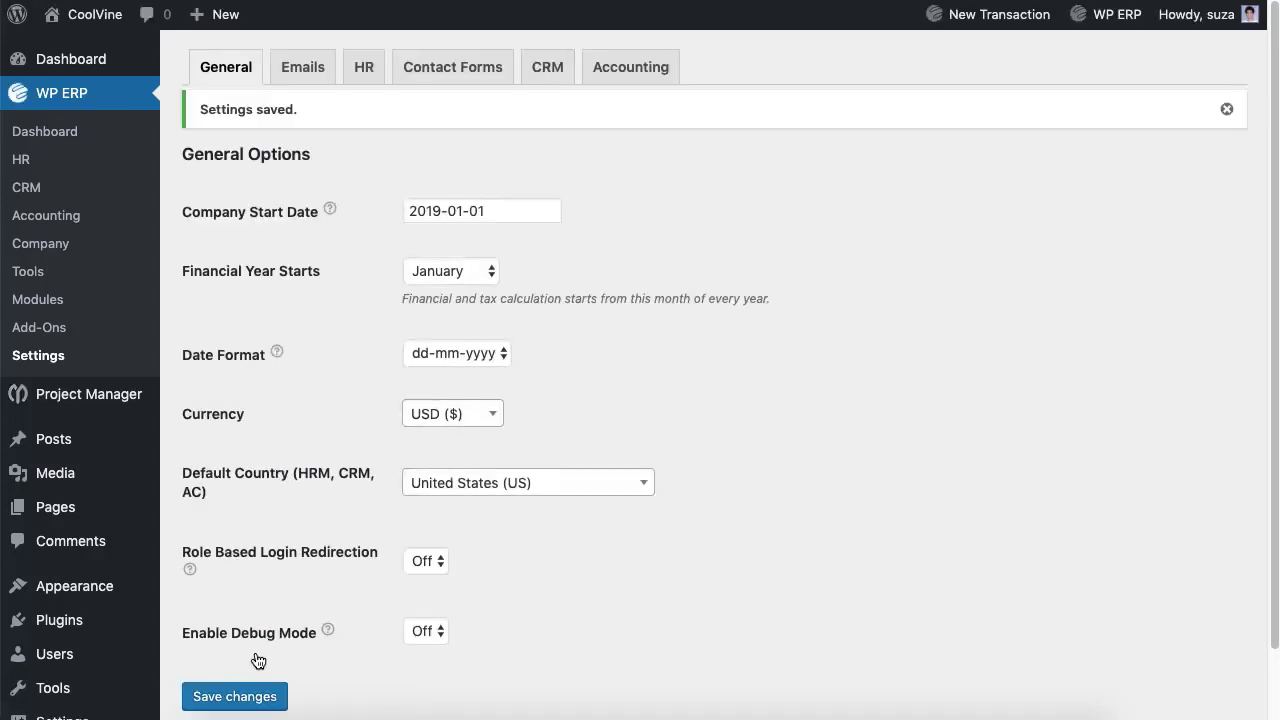
# Step: Save the accounting customer settings with customer auto import kept Off
pyautogui.click(622, 70)
pyautogui.click(429, 245)
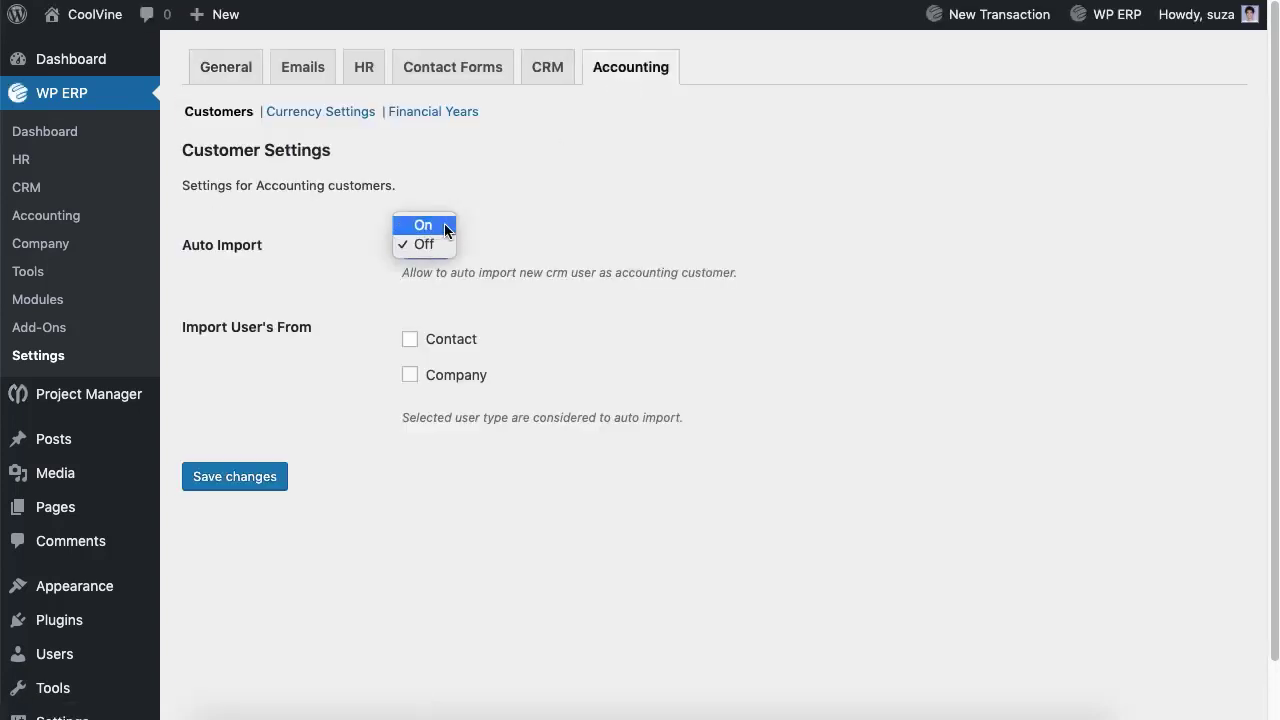
pyautogui.click(429, 243)
pyautogui.click(258, 479)
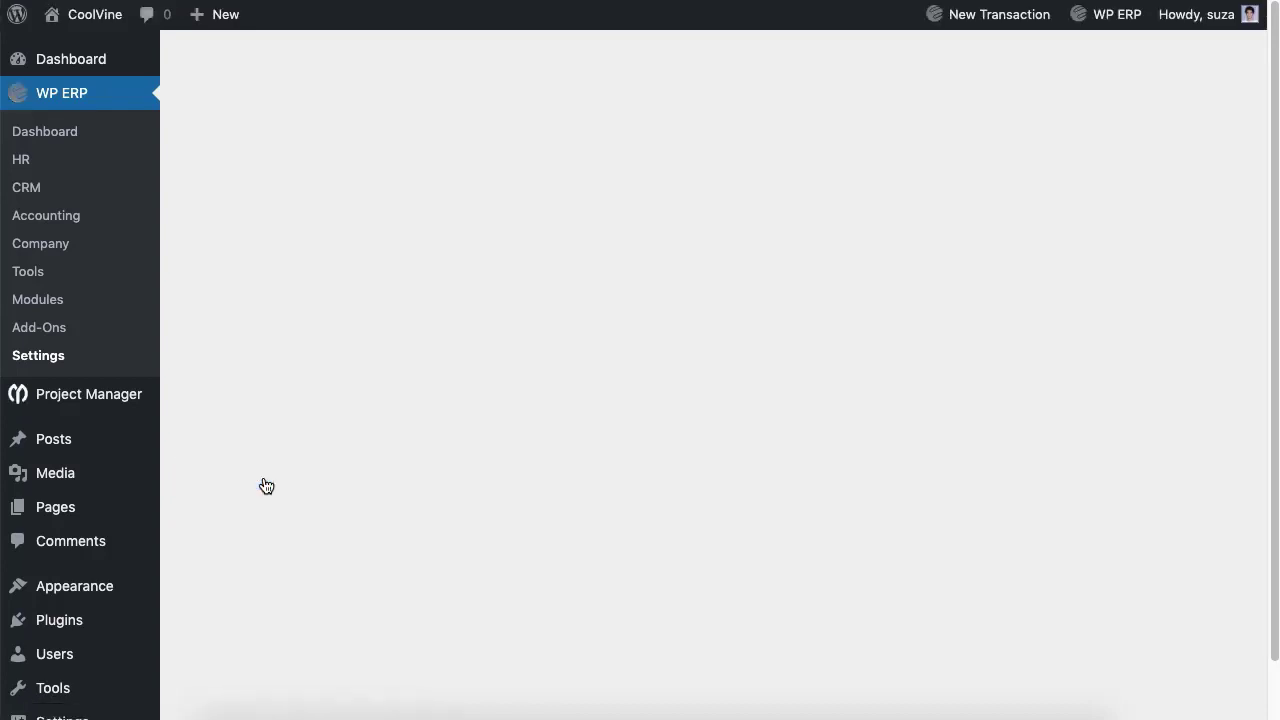
# Step: Check the currency position options in Currency Settings, leaving them unchanged
pyautogui.click(322, 158)
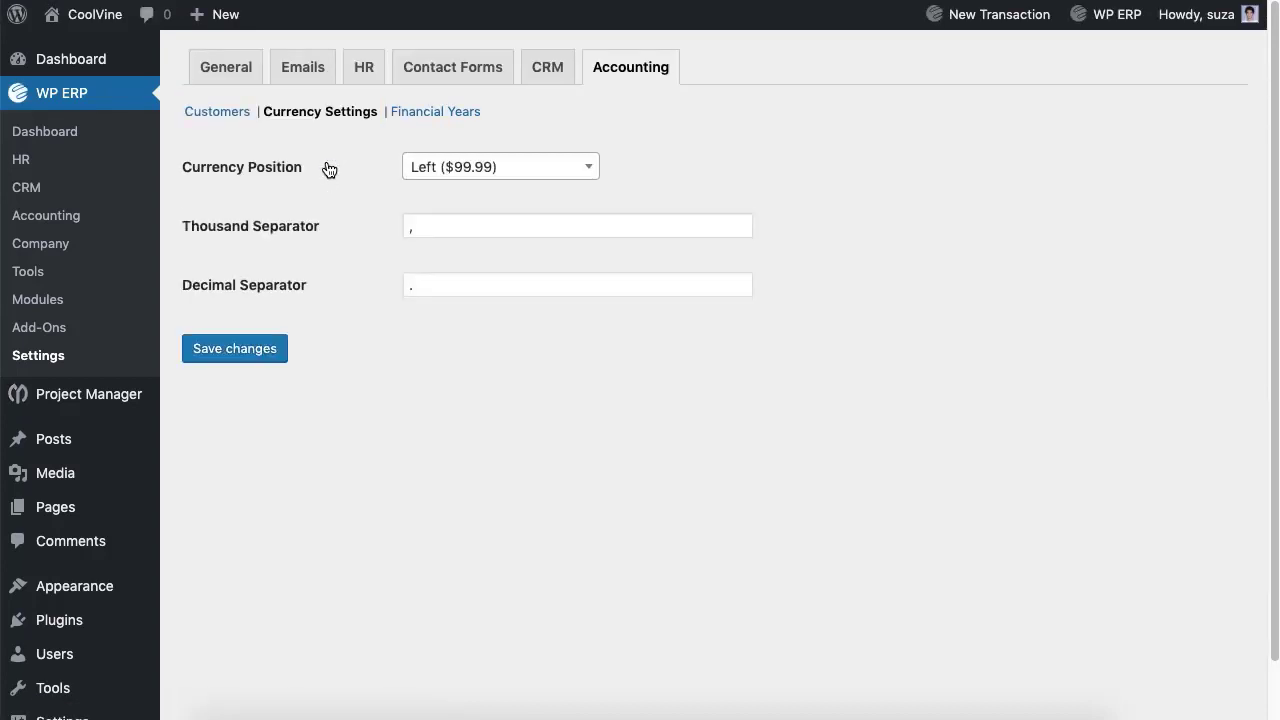
pyautogui.click(472, 168)
pyautogui.press('Escape')
# Step: Add financial year 2020 running 2020-01-01 to 2020-12-31 and save it
pyautogui.click(450, 122)
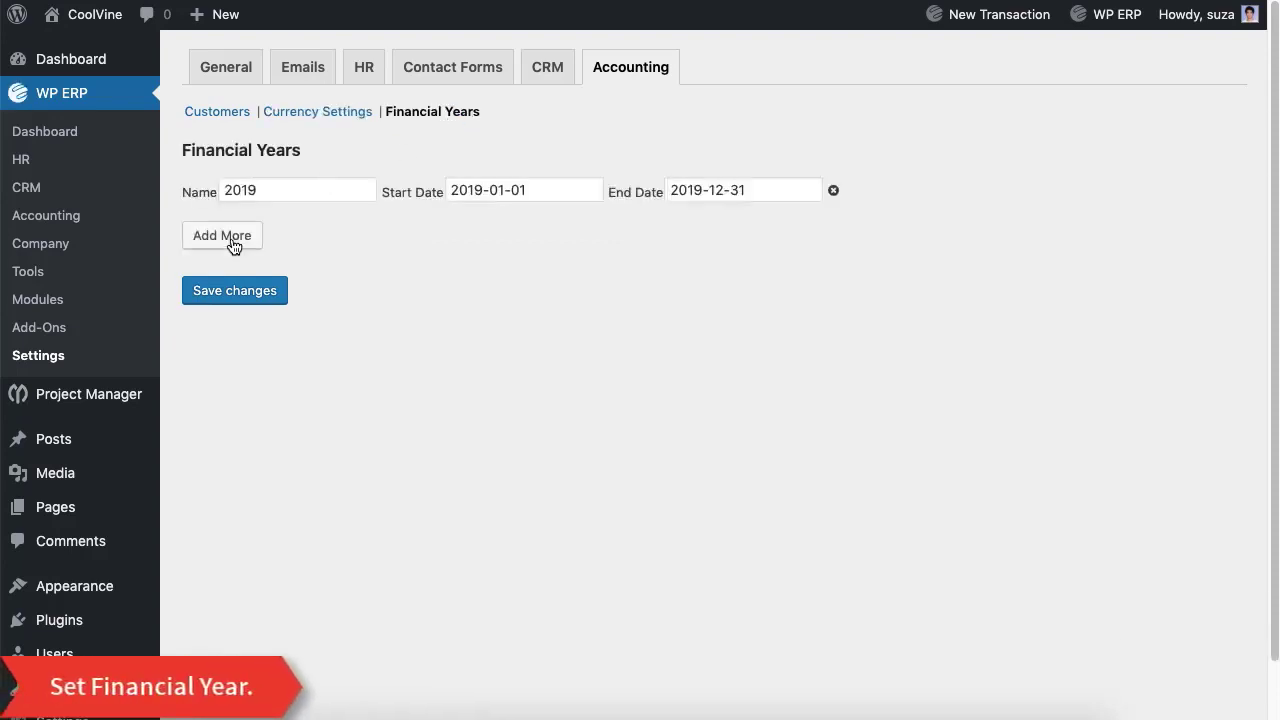
pyautogui.click(230, 238)
pyautogui.click(243, 219)
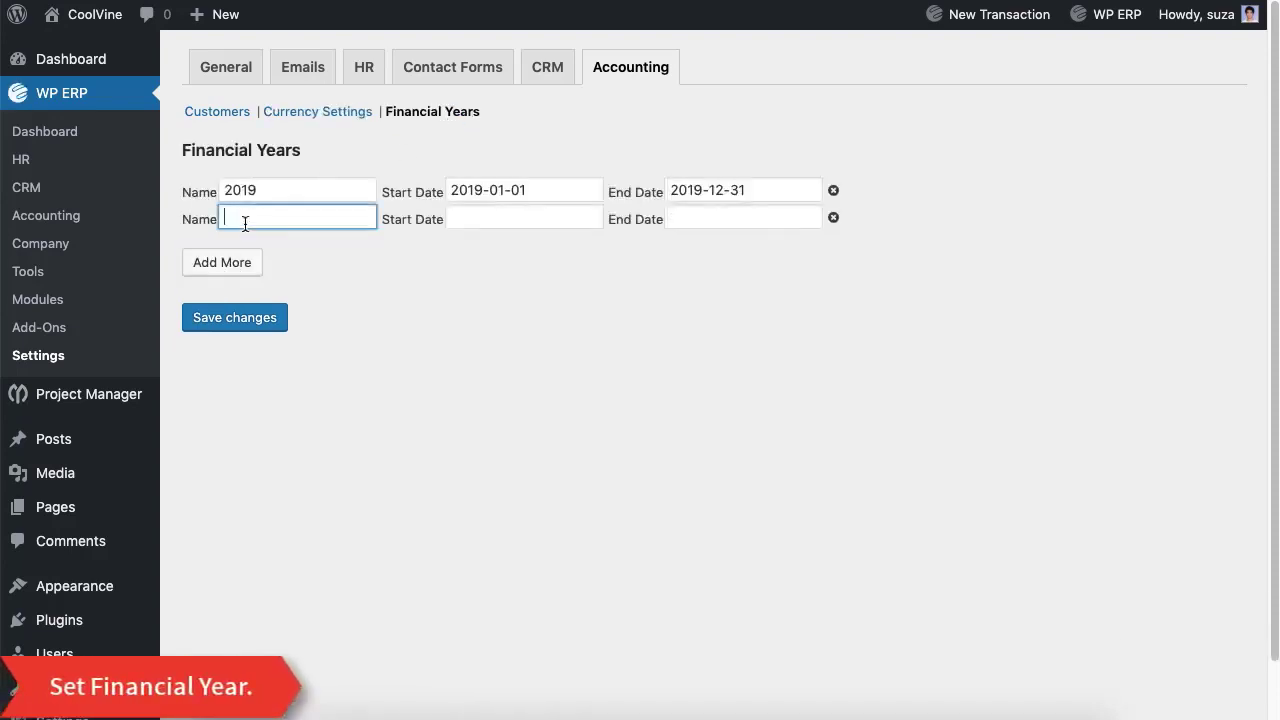
pyautogui.write('2020')
pyautogui.click(494, 219)
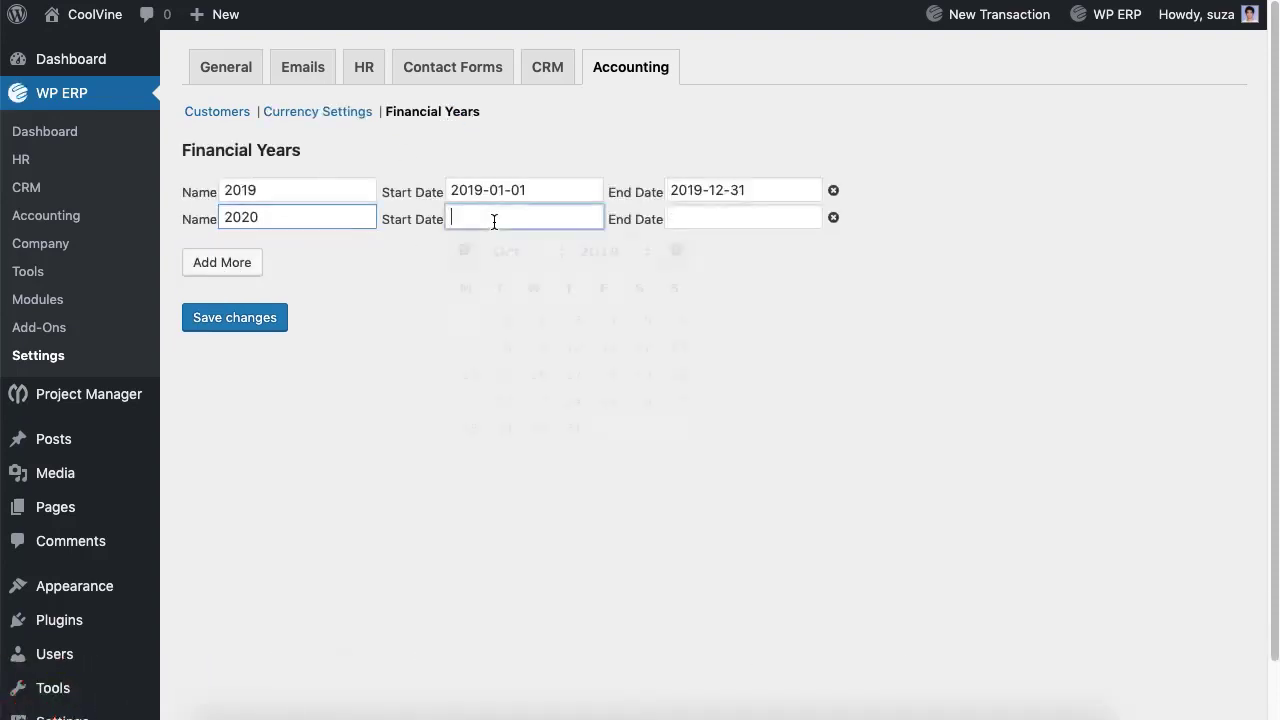
pyautogui.click(543, 319)
pyautogui.click(737, 222)
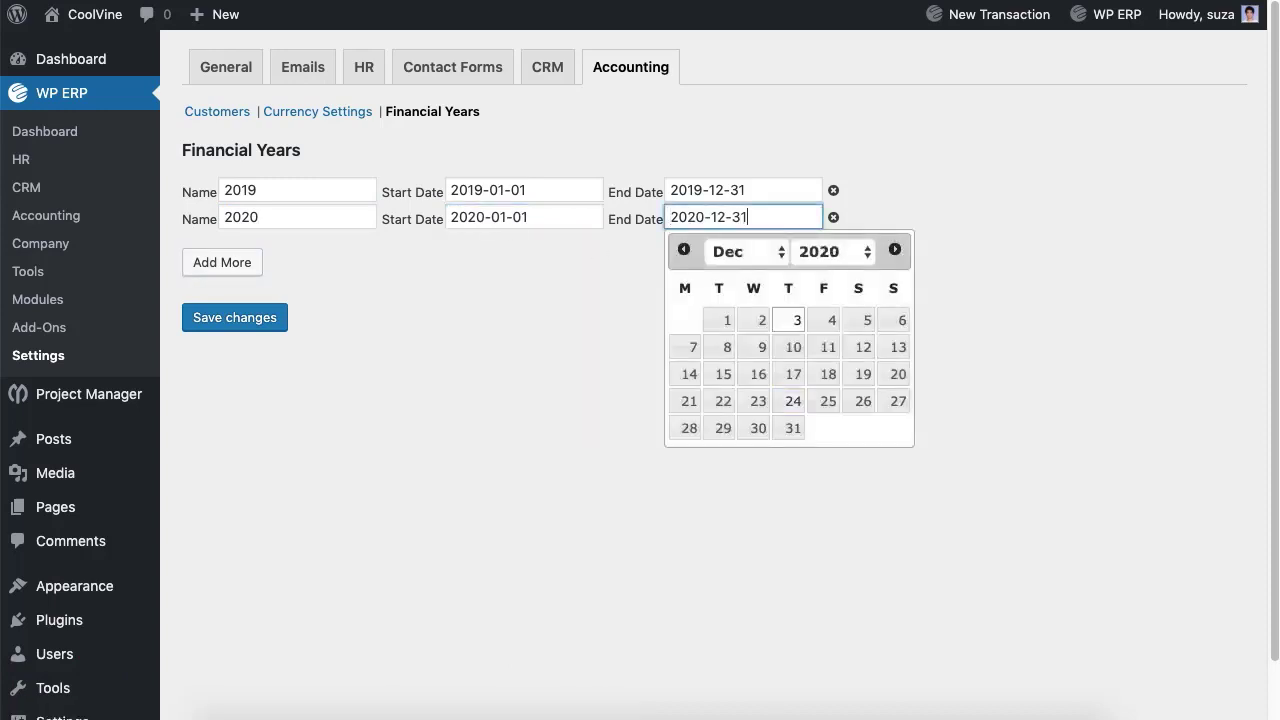
pyautogui.click(789, 426)
pyautogui.click(247, 328)
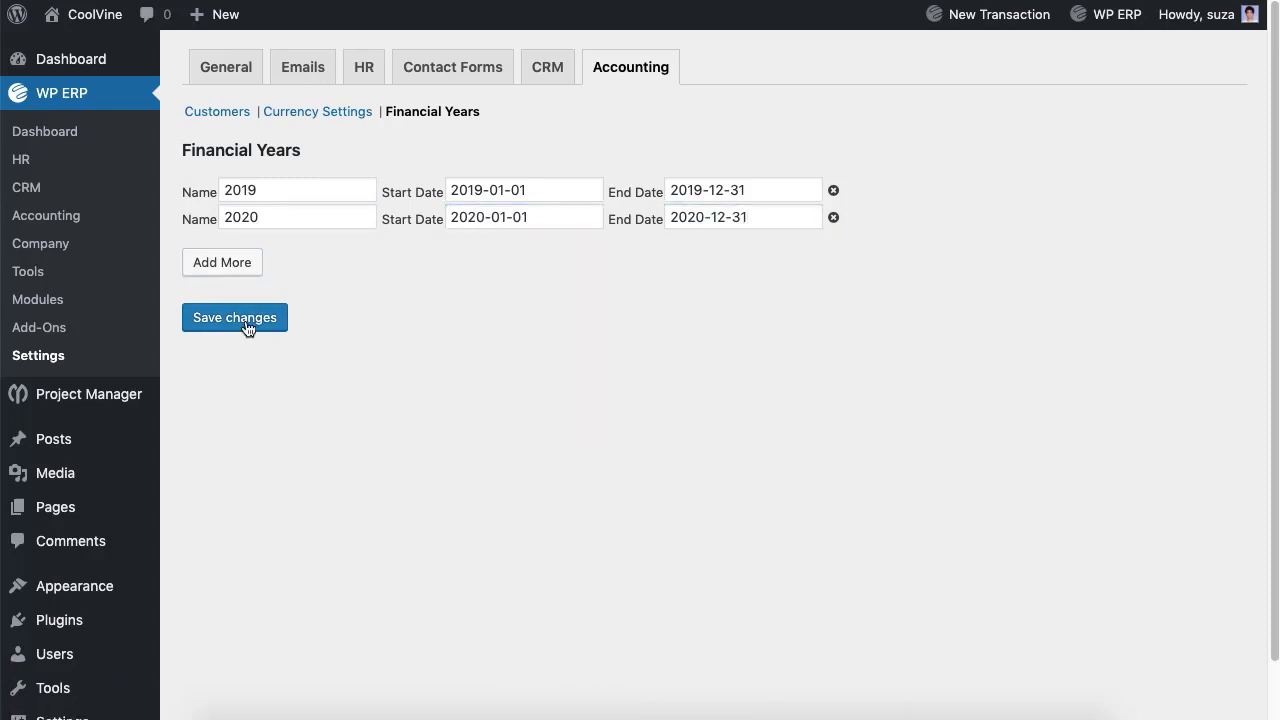
# Step: From the Accounting dashboard, open Chart of Accounts and scroll through the system accounts and back
pyautogui.click(48, 236)
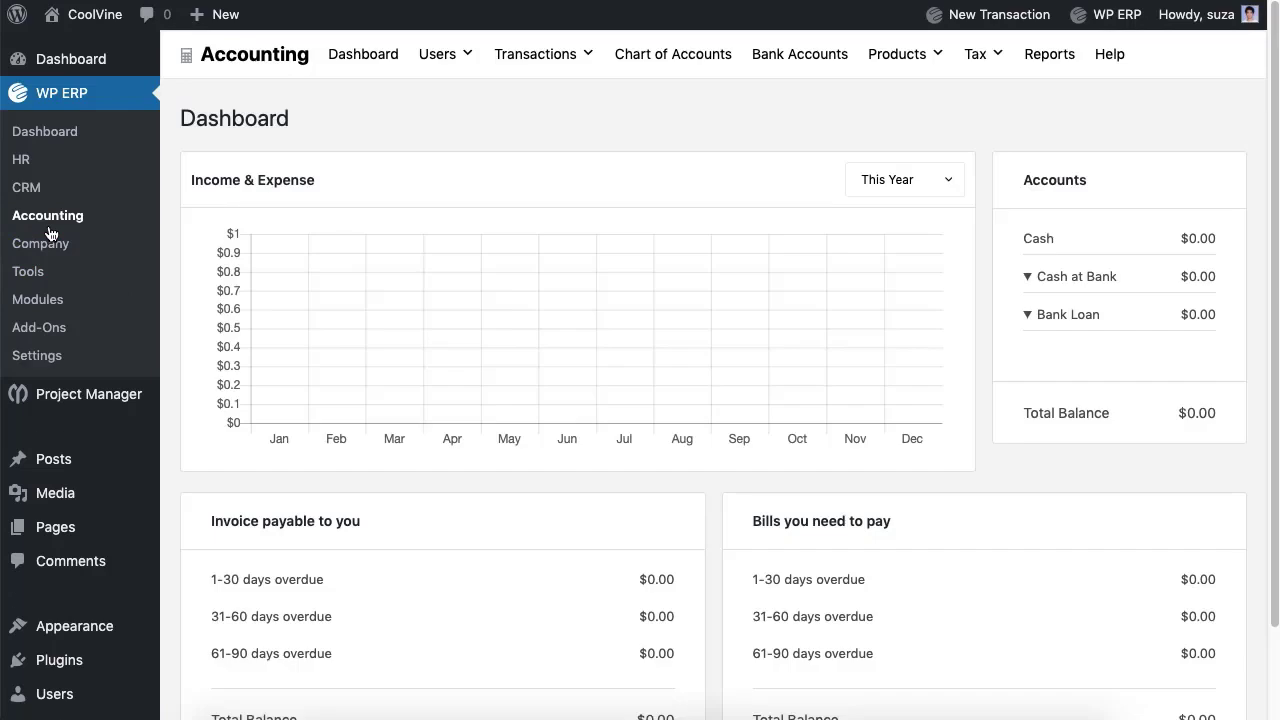
pyautogui.click(645, 77)
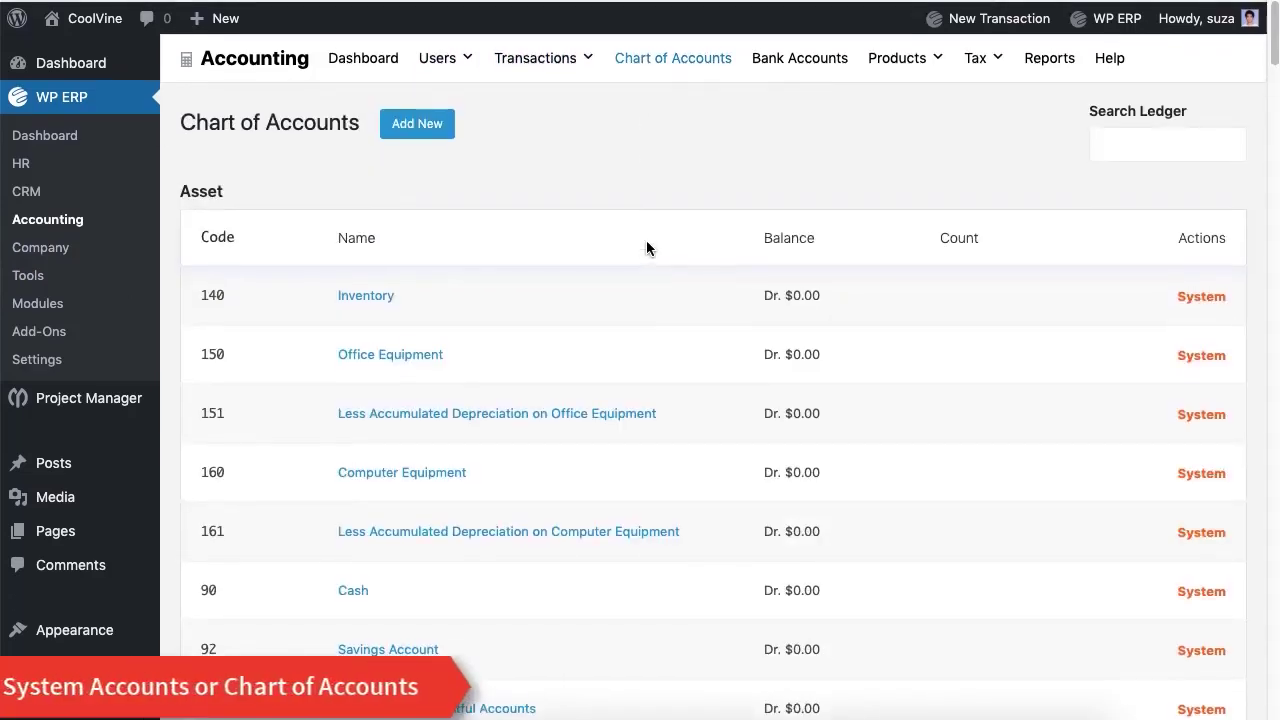
pyautogui.scroll(-2, 646, 246)
pyautogui.scroll(-12, 646, 242)
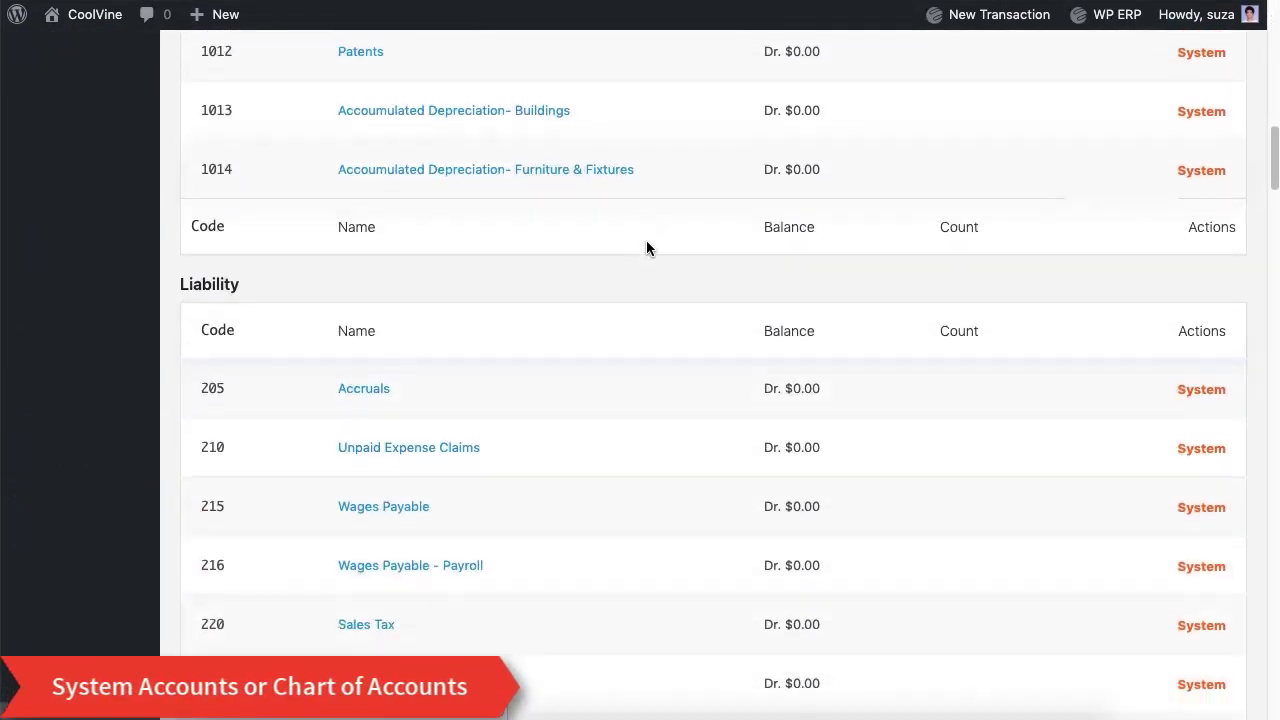
pyautogui.scroll(-20, 646, 248)
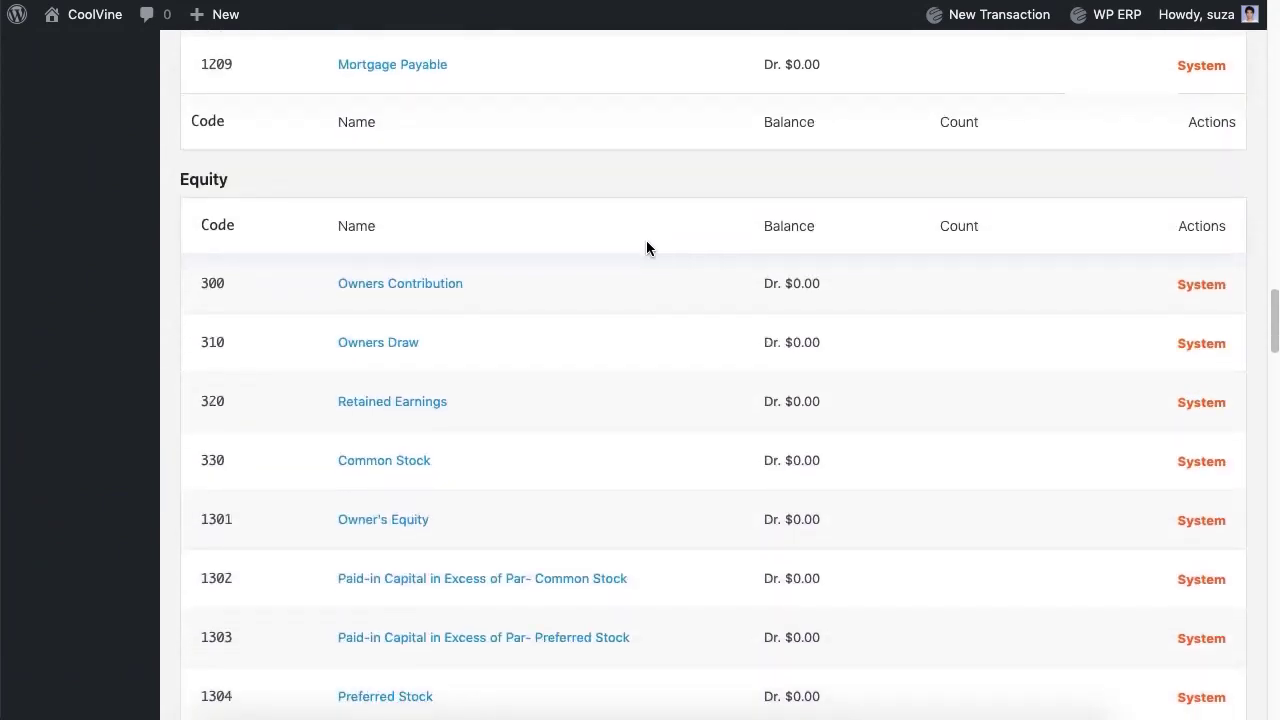
pyautogui.scroll(-20, 646, 248)
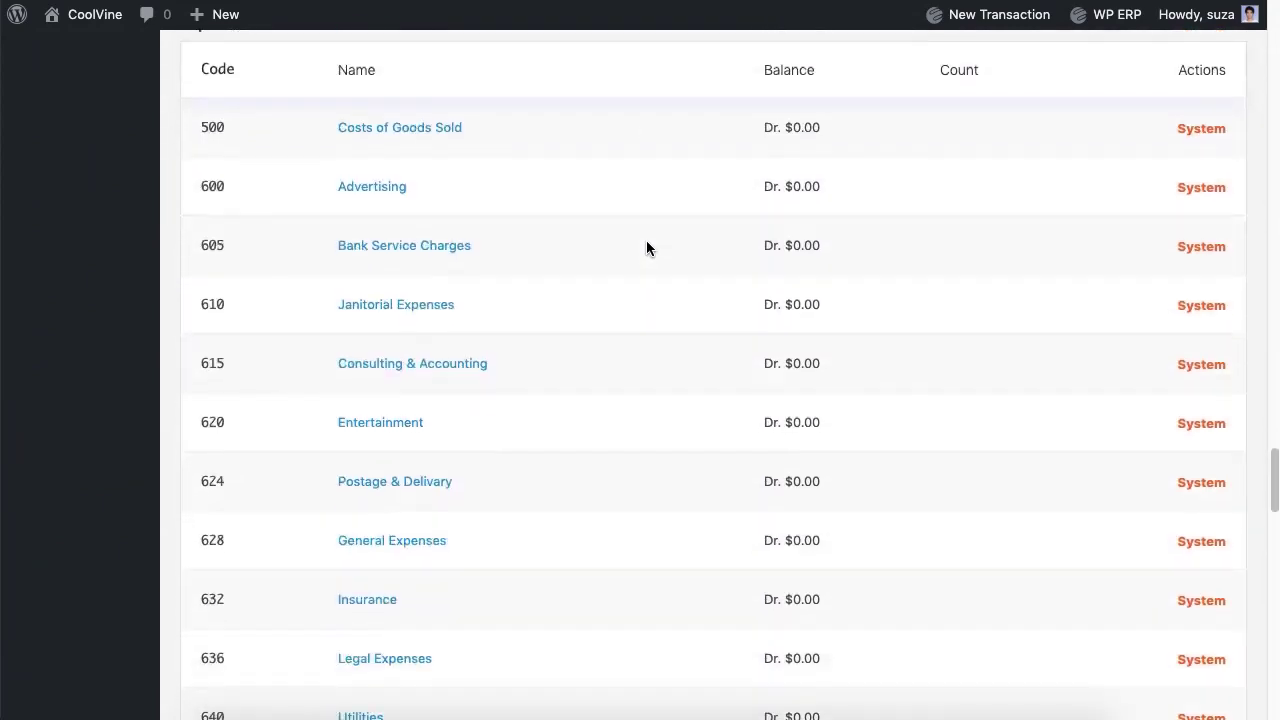
pyautogui.scroll(-20, 646, 248)
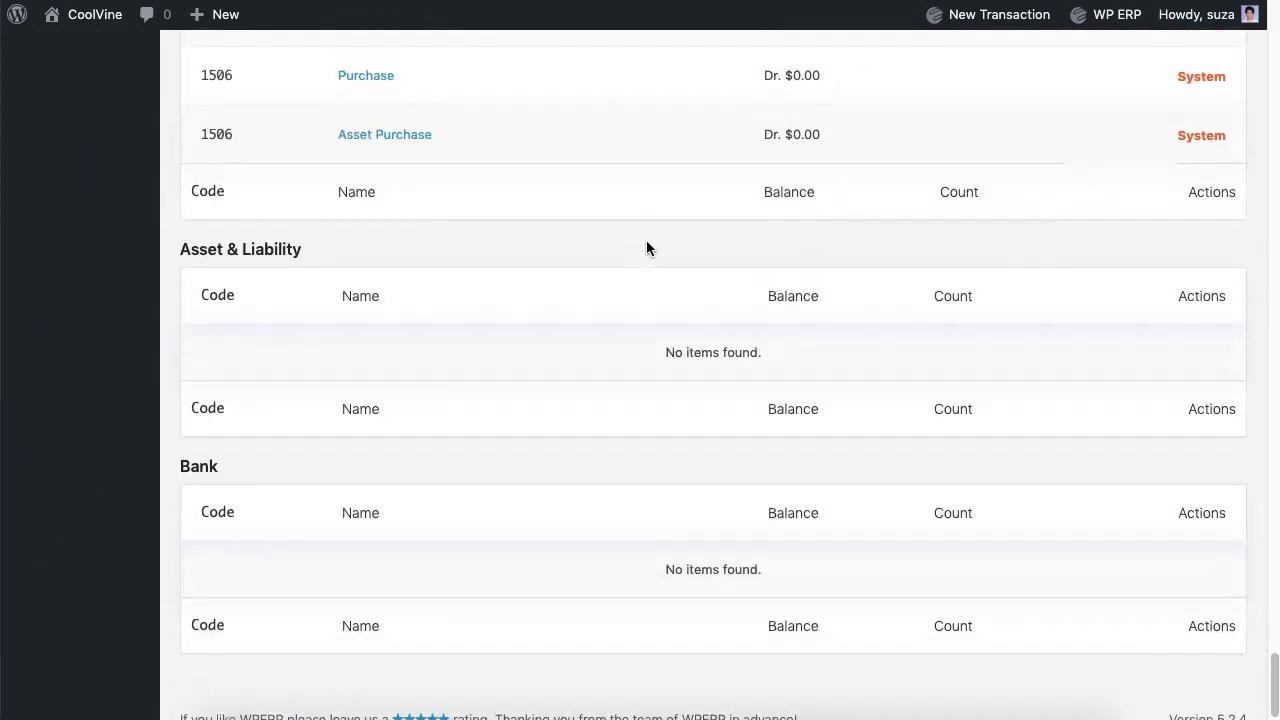
pyautogui.scroll(20, 646, 248)
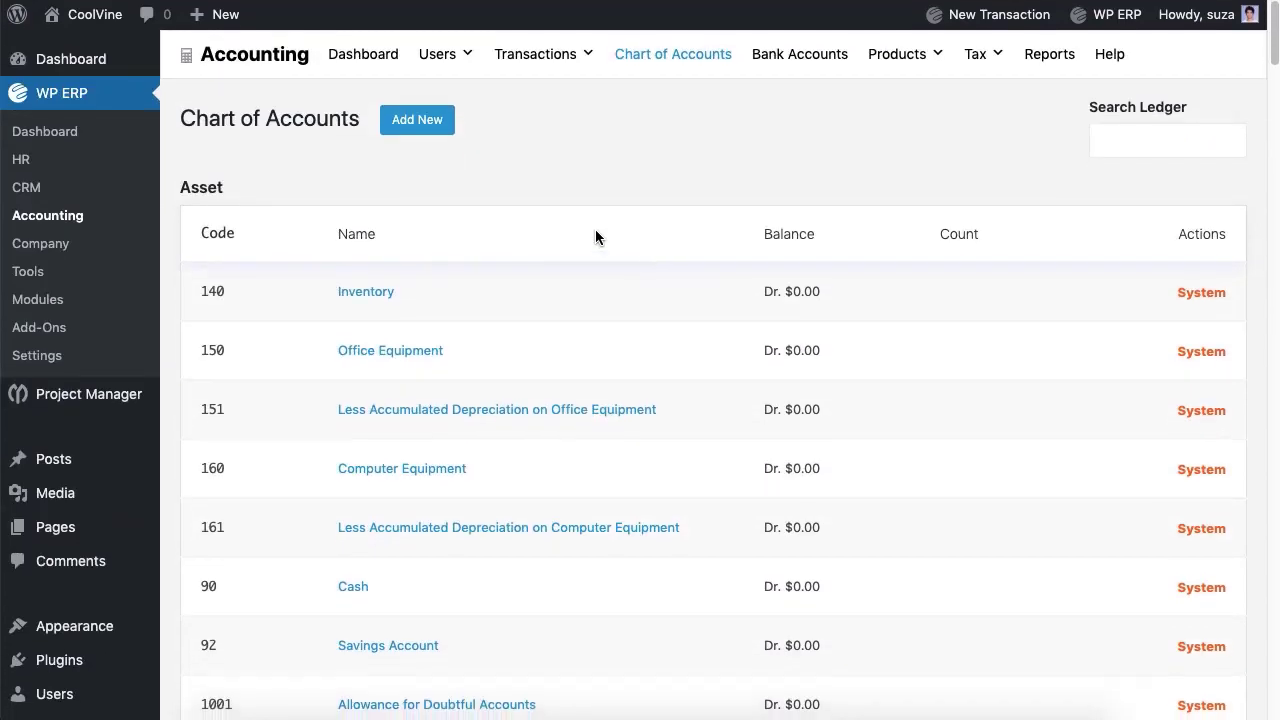
# Step: Create an Expense account named 'Snacks Expense' with code 1 and save it
pyautogui.click(417, 120)
pyautogui.click(400, 198)
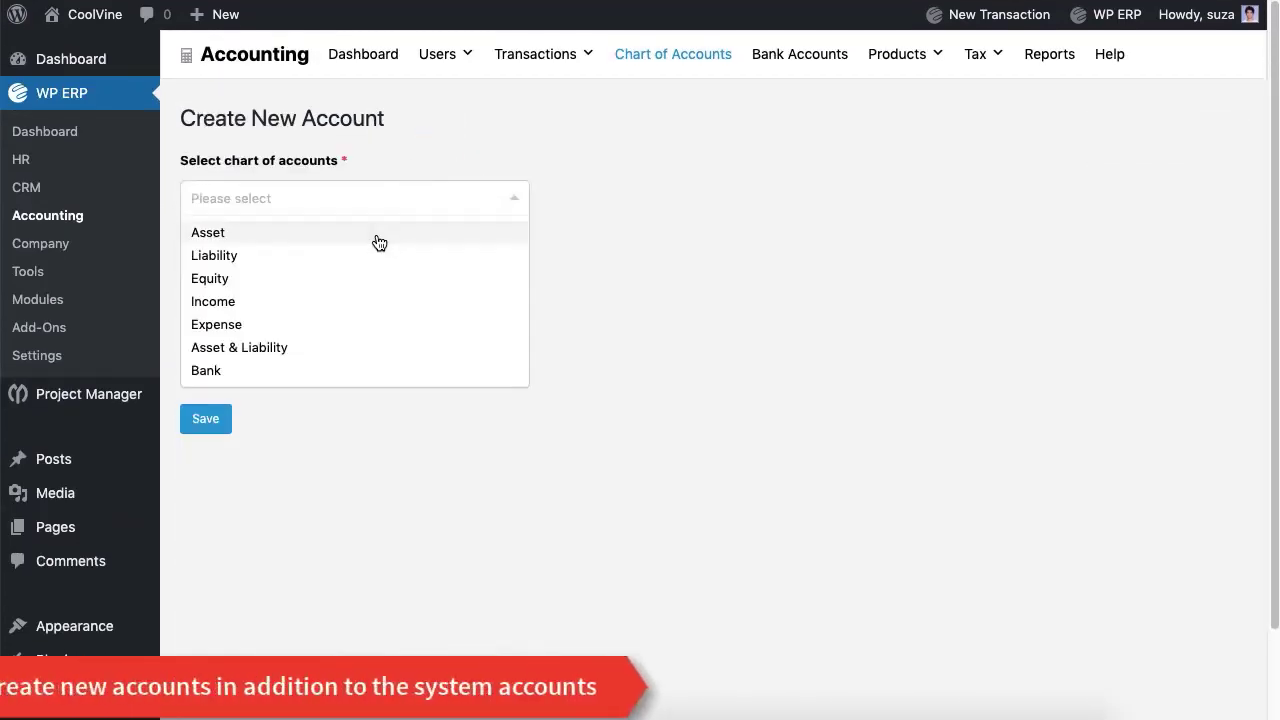
pyautogui.click(320, 327)
pyautogui.click(300, 292)
pyautogui.write('Snacks Expense')
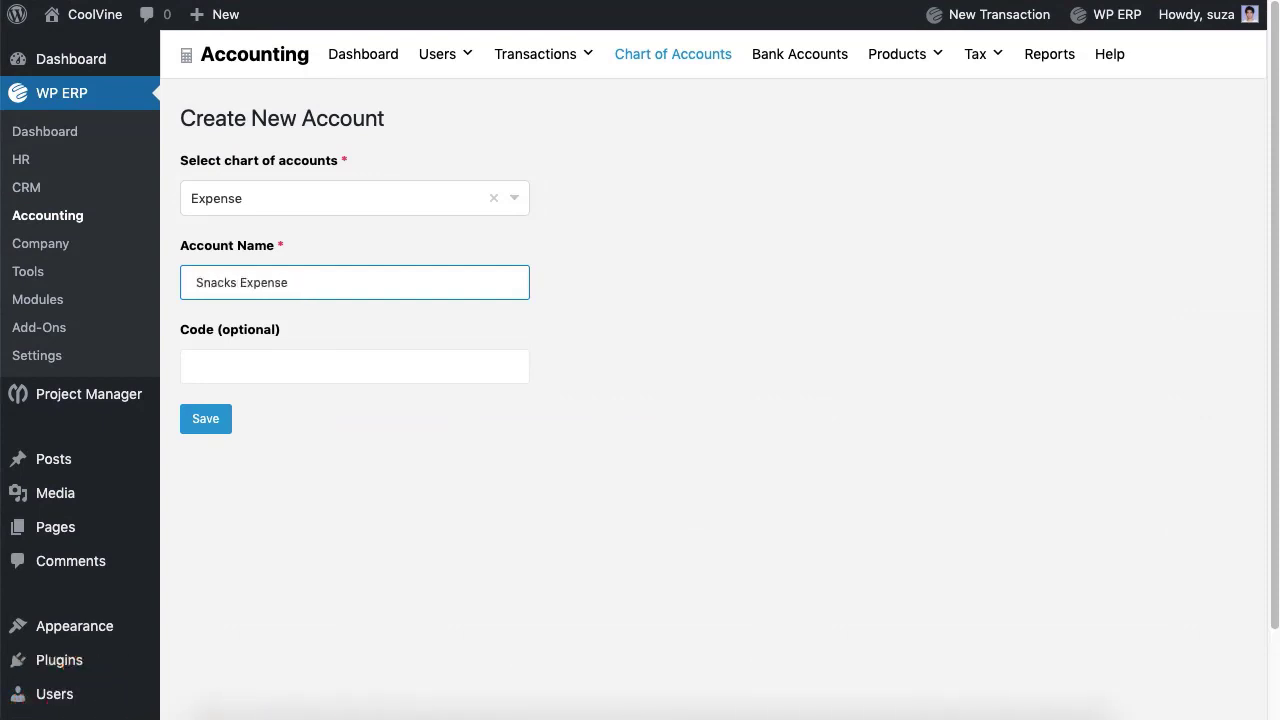
pyautogui.click(352, 375)
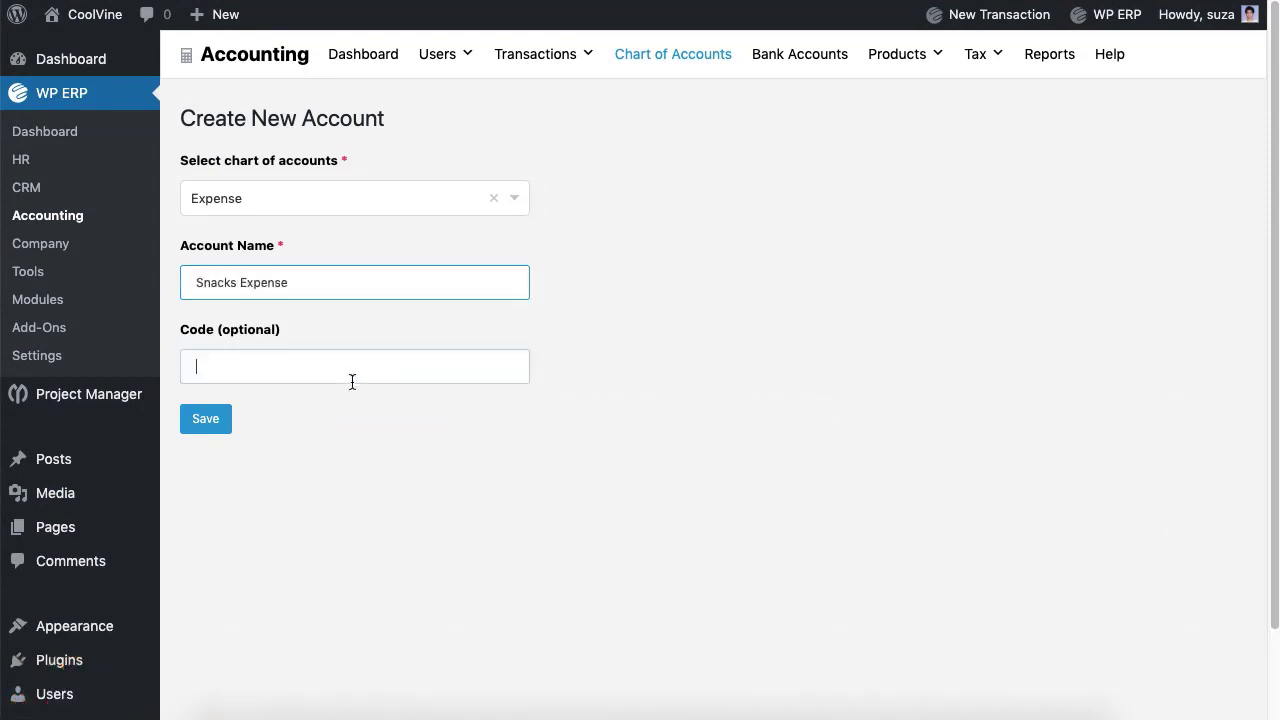
pyautogui.click(229, 422)
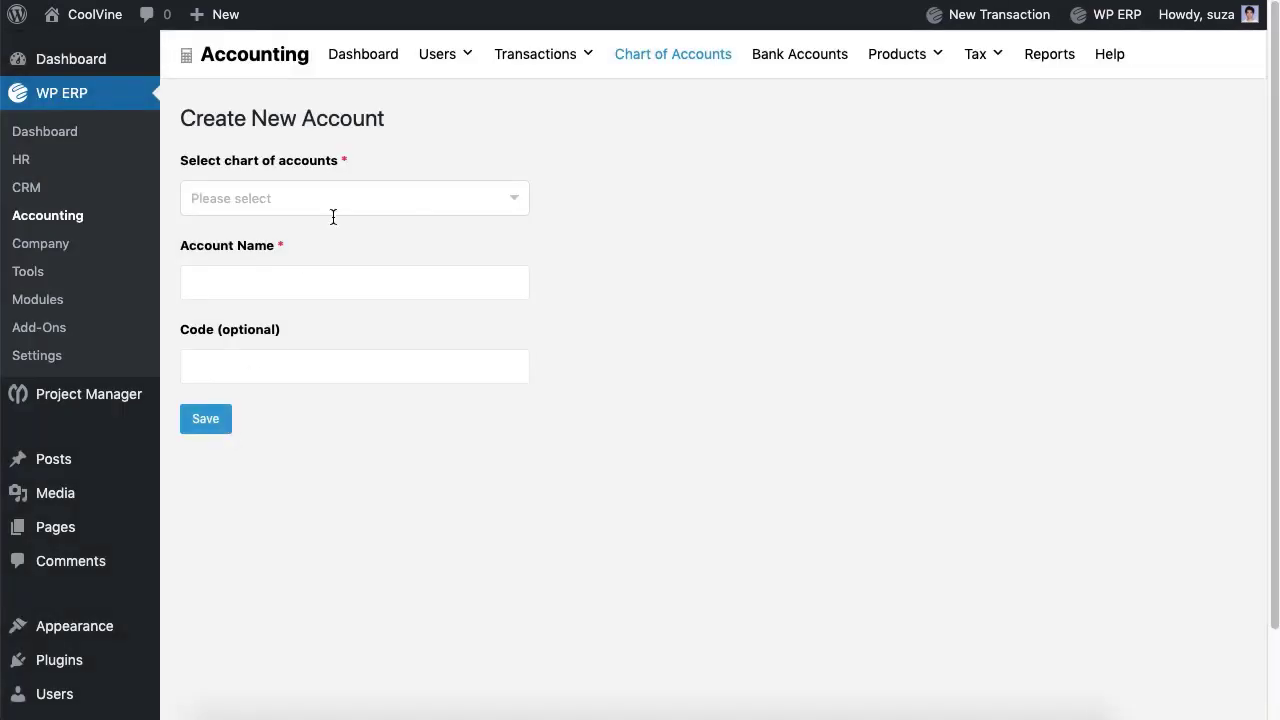
pyautogui.click(333, 205)
# Step: Save a Bank account named 'Eastern Bank Ltd.' with its account code
pyautogui.click(250, 369)
pyautogui.click(250, 286)
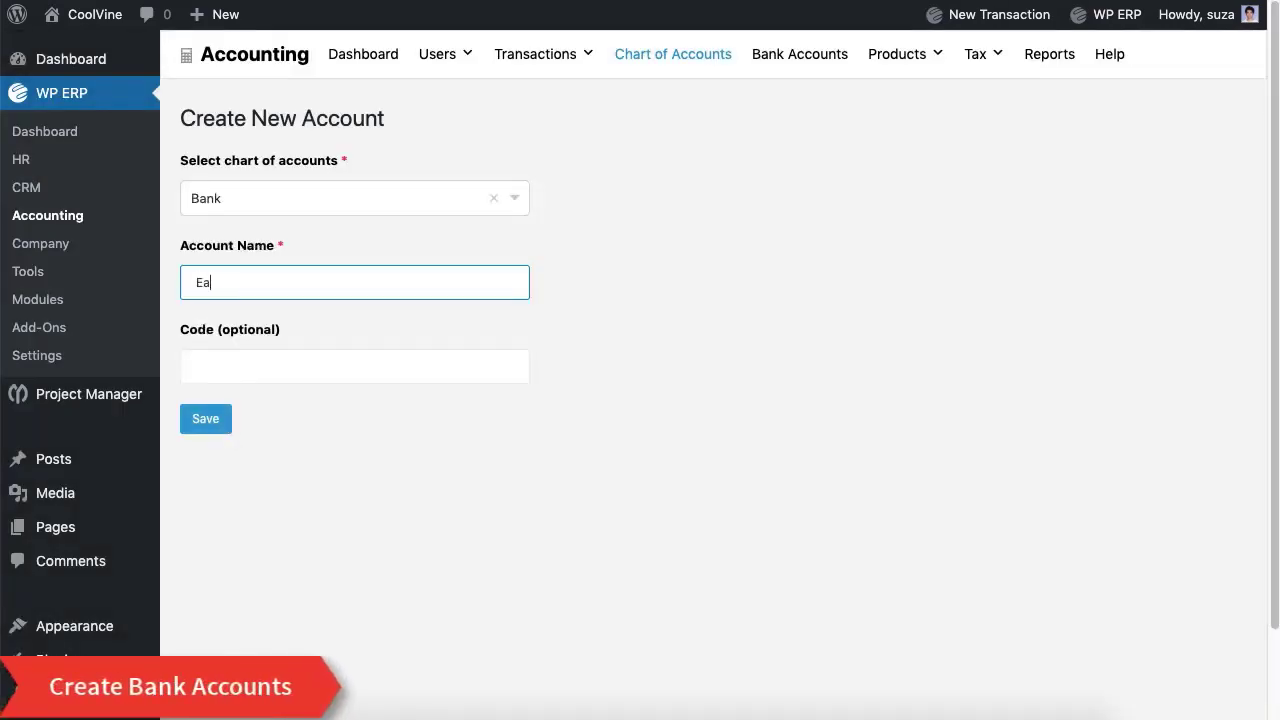
pyautogui.write('Eastern Bank Ltd')
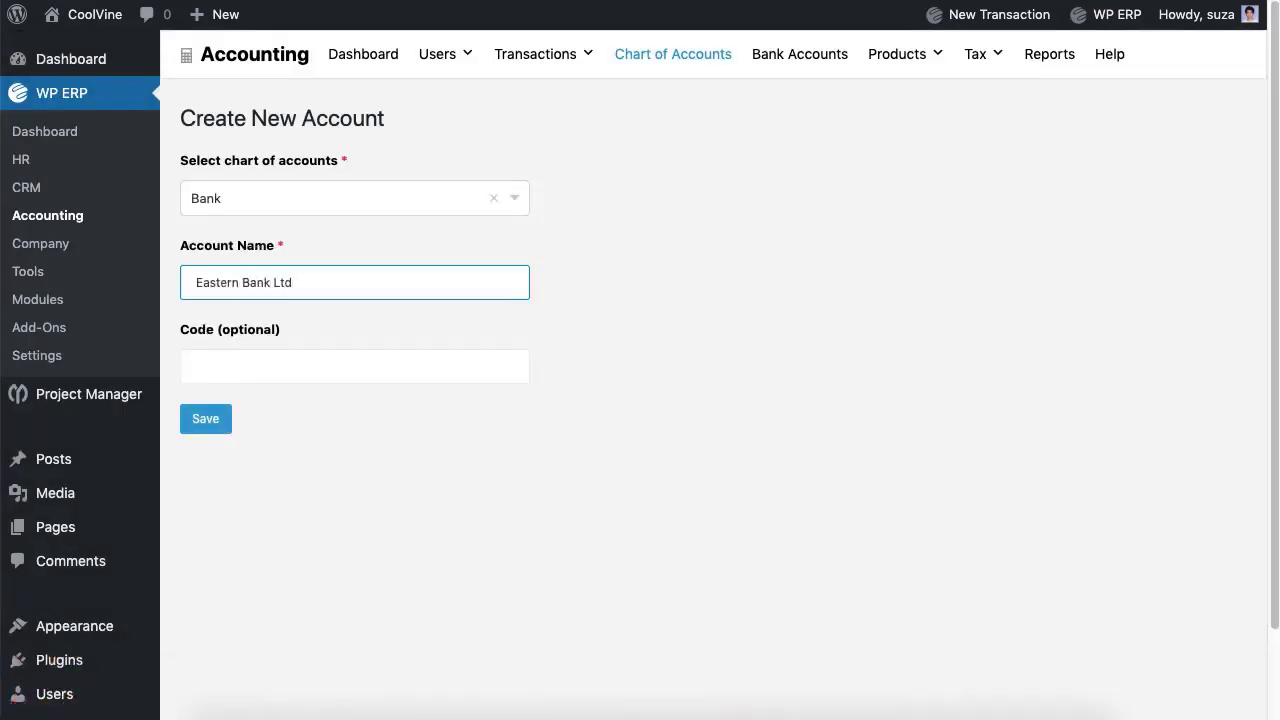
pyautogui.write('.')
pyautogui.click(240, 372)
pyautogui.write('4')
pyautogui.click(214, 431)
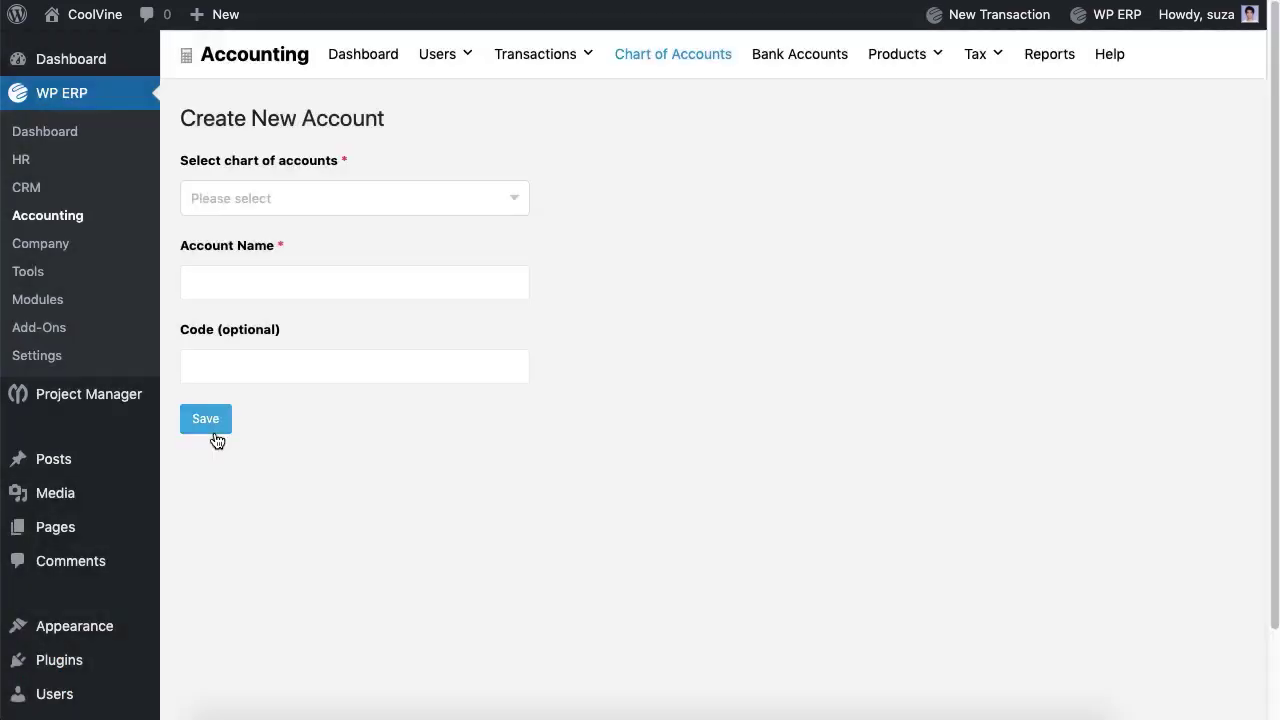
# Step: Save a second Bank account, Standard Chartered Bank Ltd., to the chart of accounts
pyautogui.click(280, 198)
pyautogui.click(220, 369)
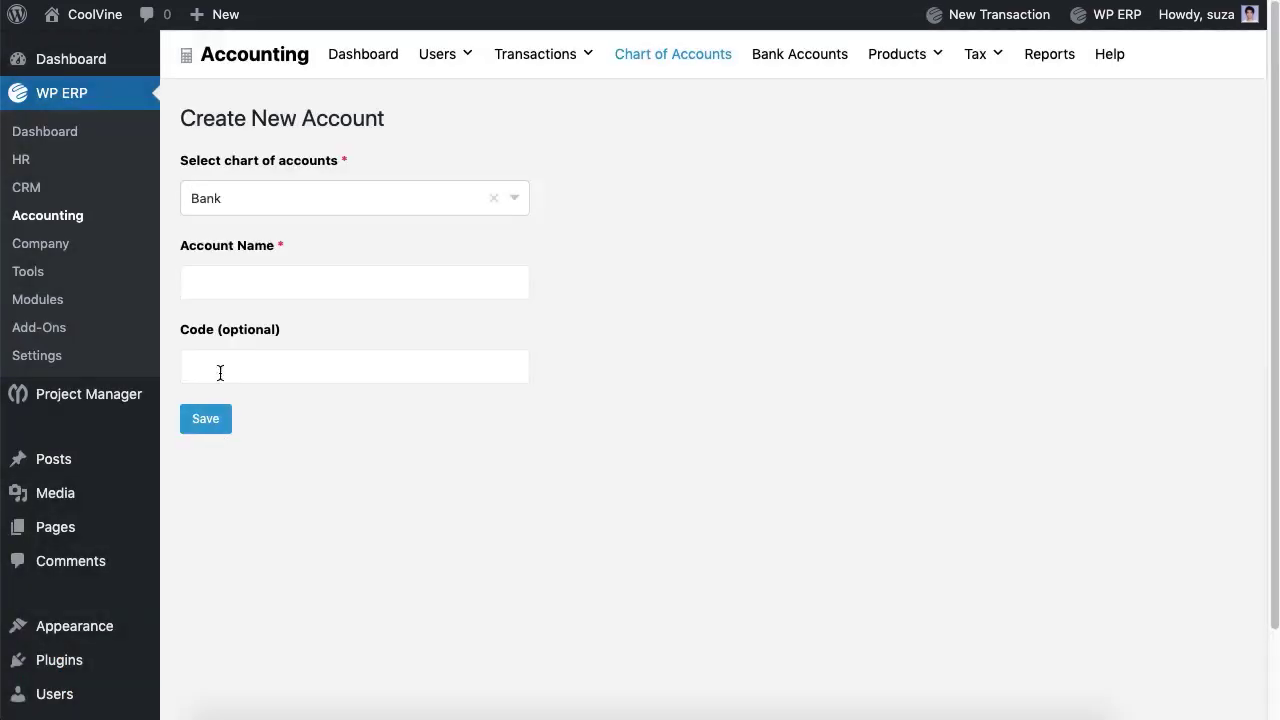
pyautogui.click(244, 281)
pyautogui.write('Standsa')
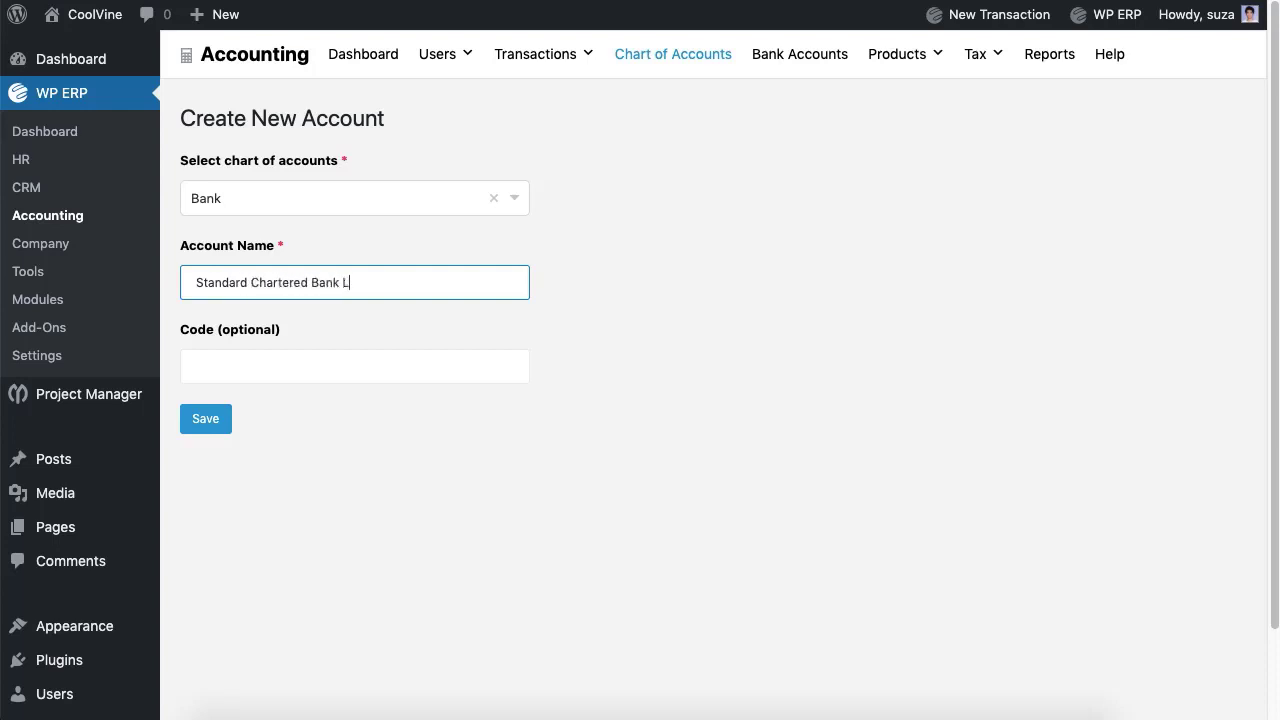
pyautogui.click(232, 359)
pyautogui.click(214, 431)
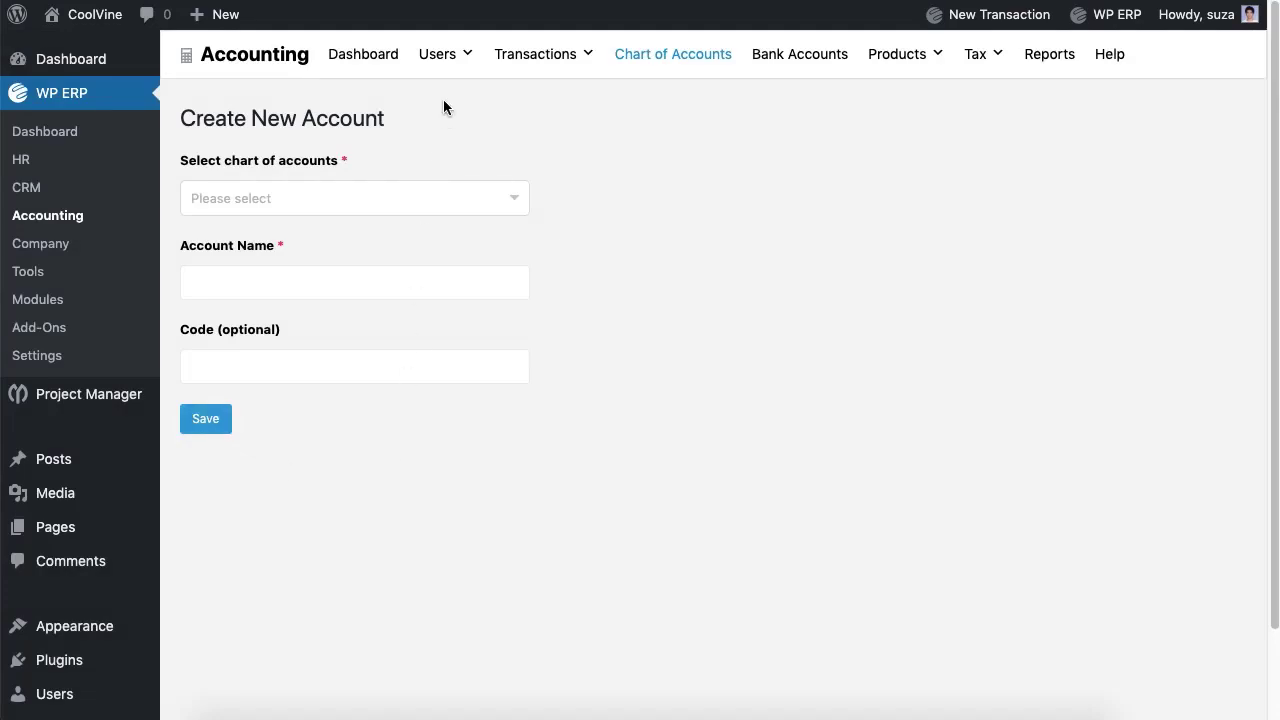
# Step: Open Customers and start a new customer, entering the first and last name
pyautogui.moveTo(443, 69)
pyautogui.click(452, 104)
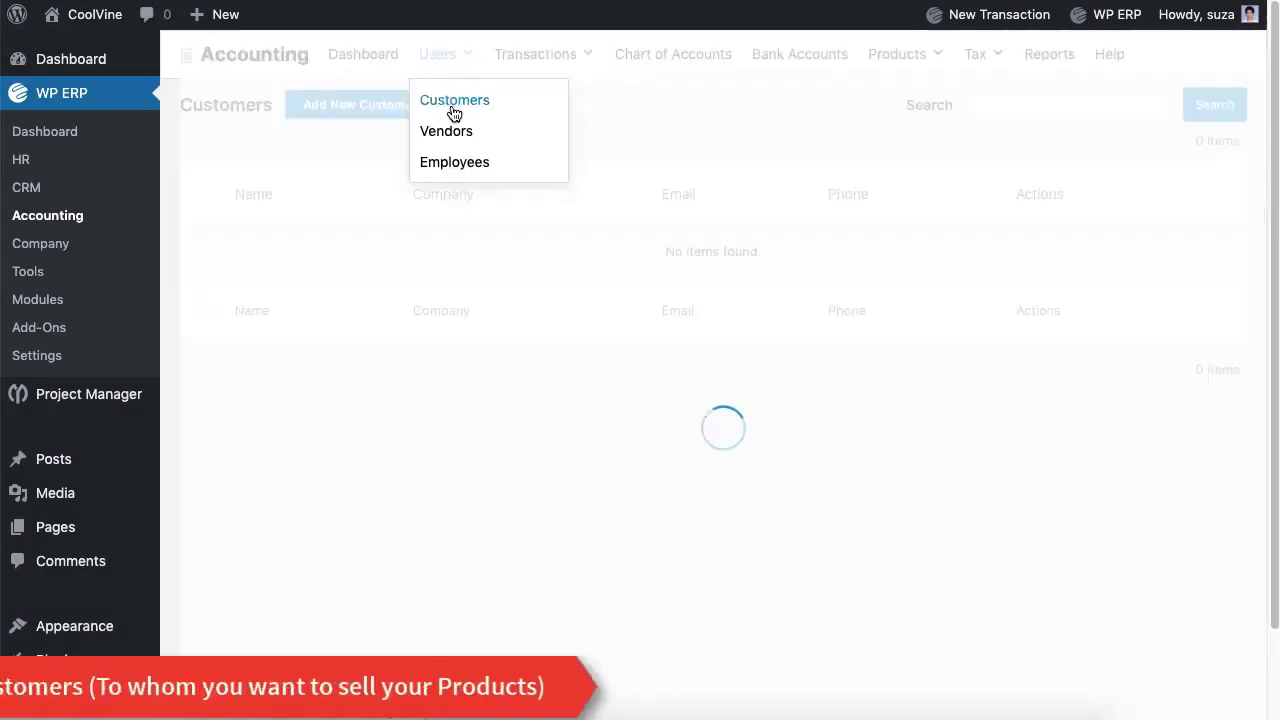
pyautogui.click(384, 117)
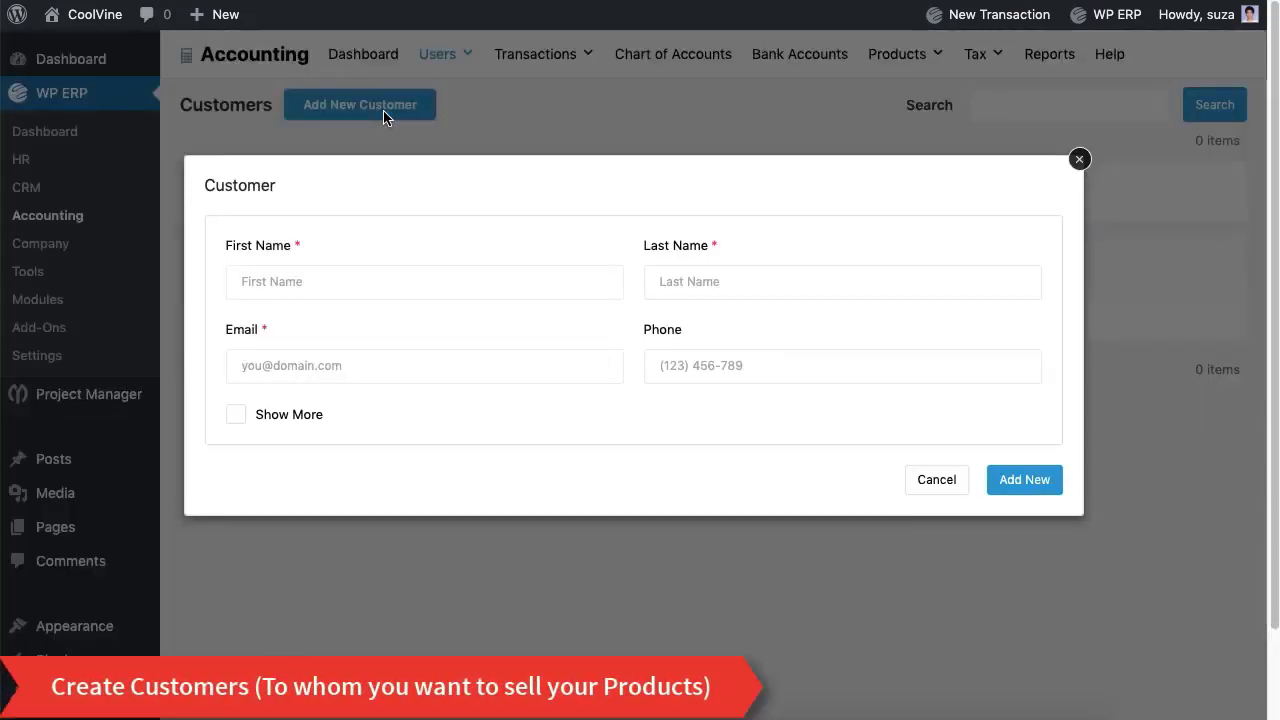
pyautogui.click(373, 280)
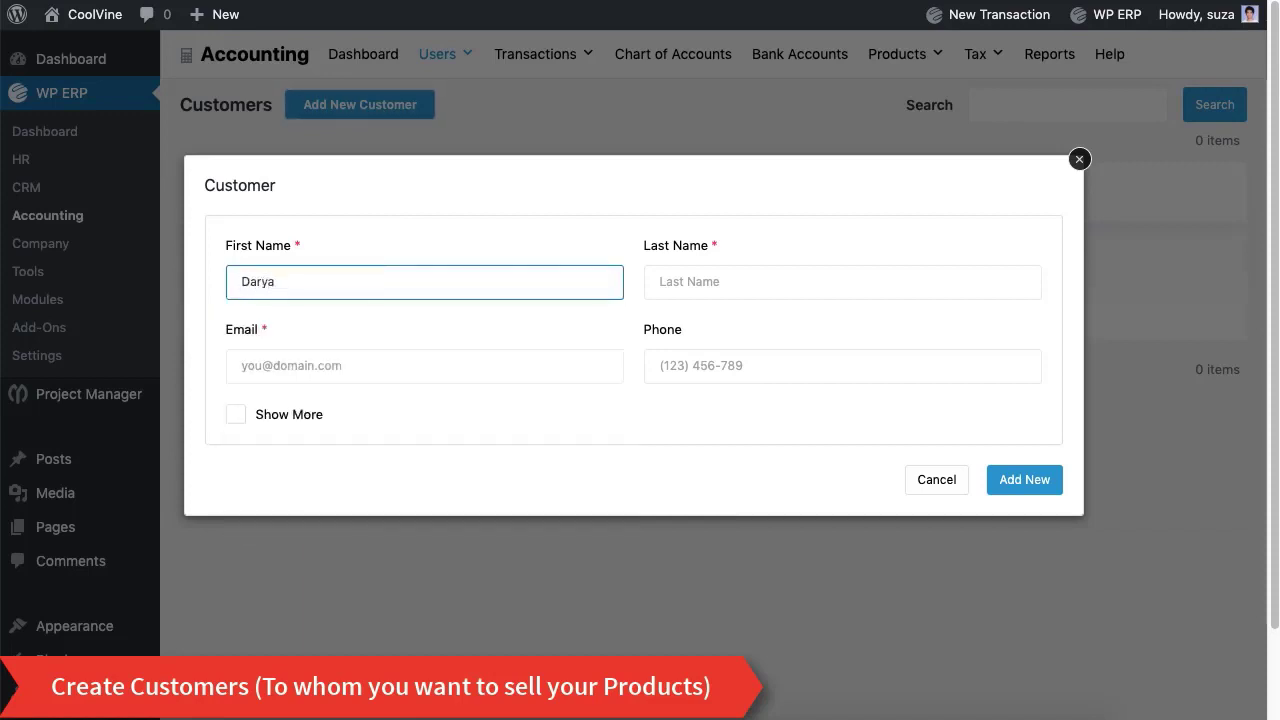
pyautogui.click(842, 281)
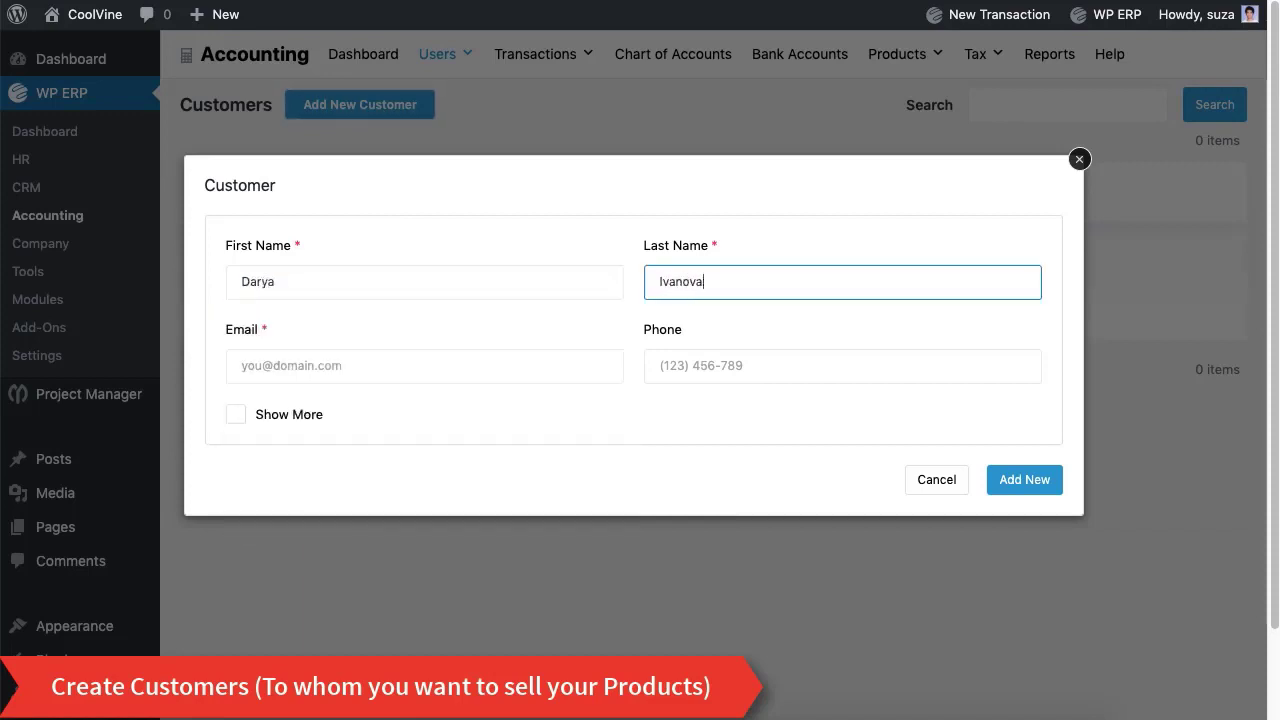
# Step: Fill in the customer's e-mail and phone number, show more fields, and add the customer
pyautogui.click(296, 370)
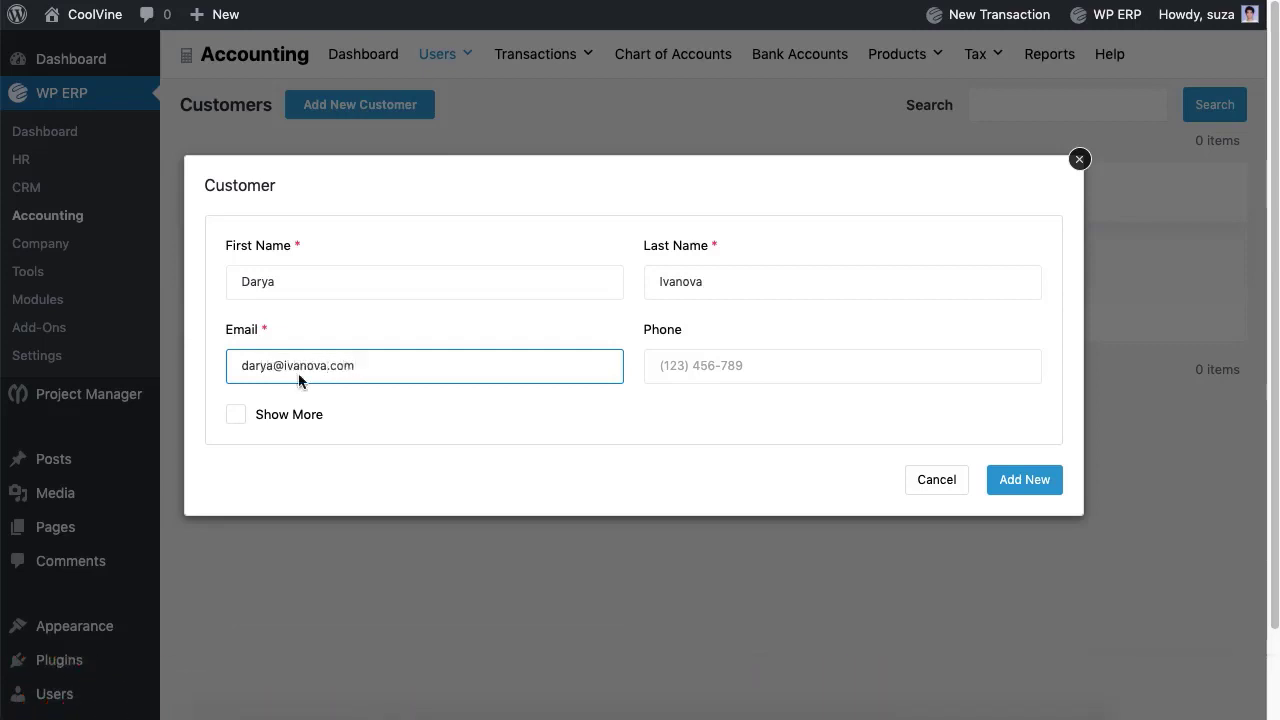
pyautogui.click(749, 366)
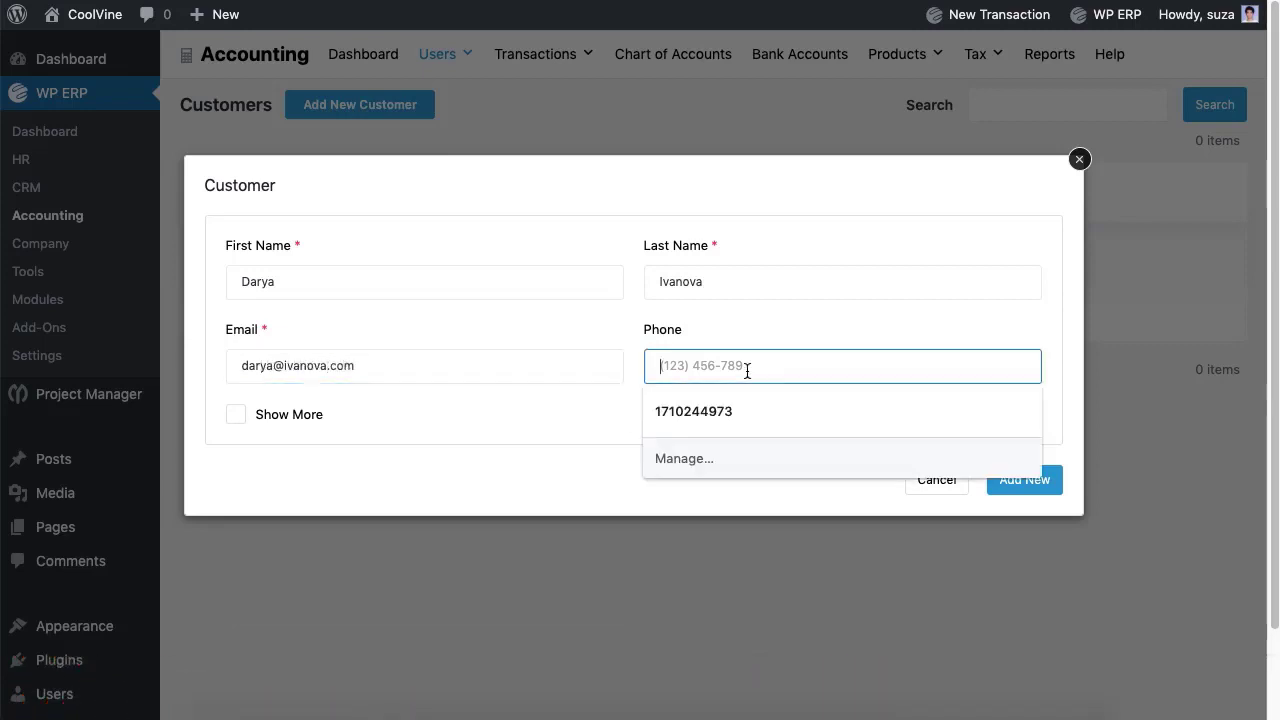
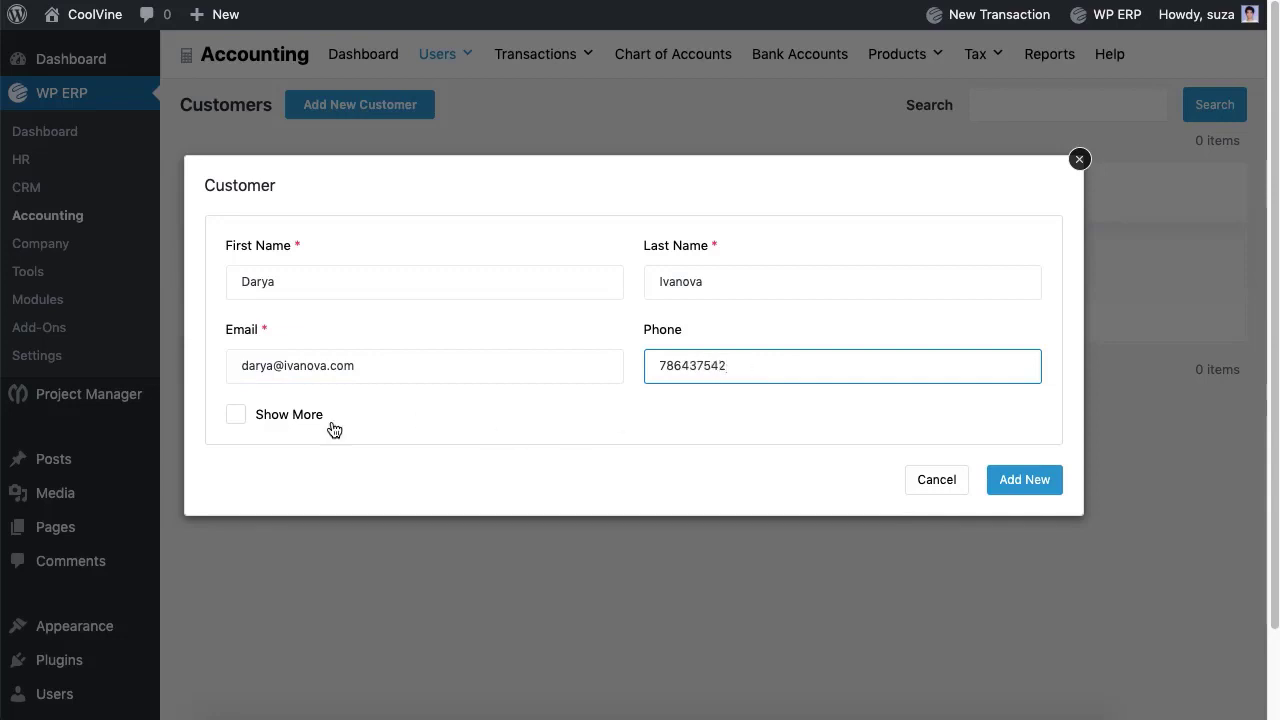
pyautogui.click(237, 417)
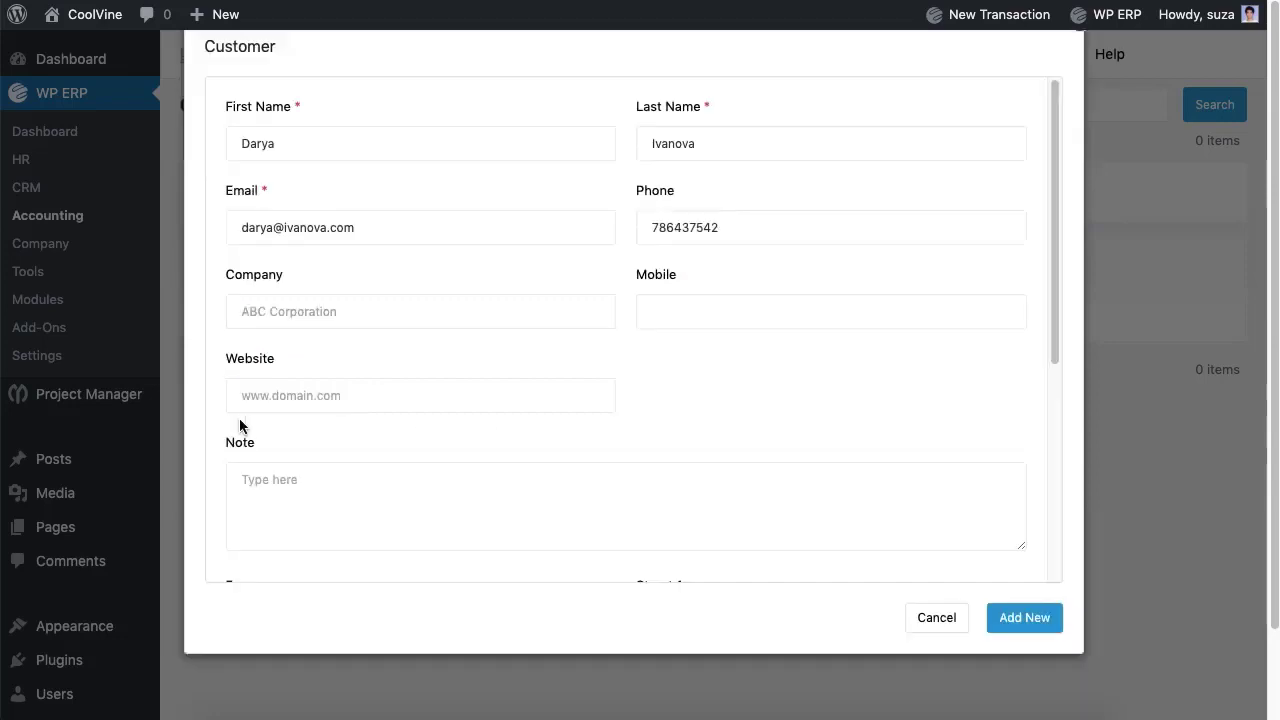
pyautogui.scroll(-1, 407, 381)
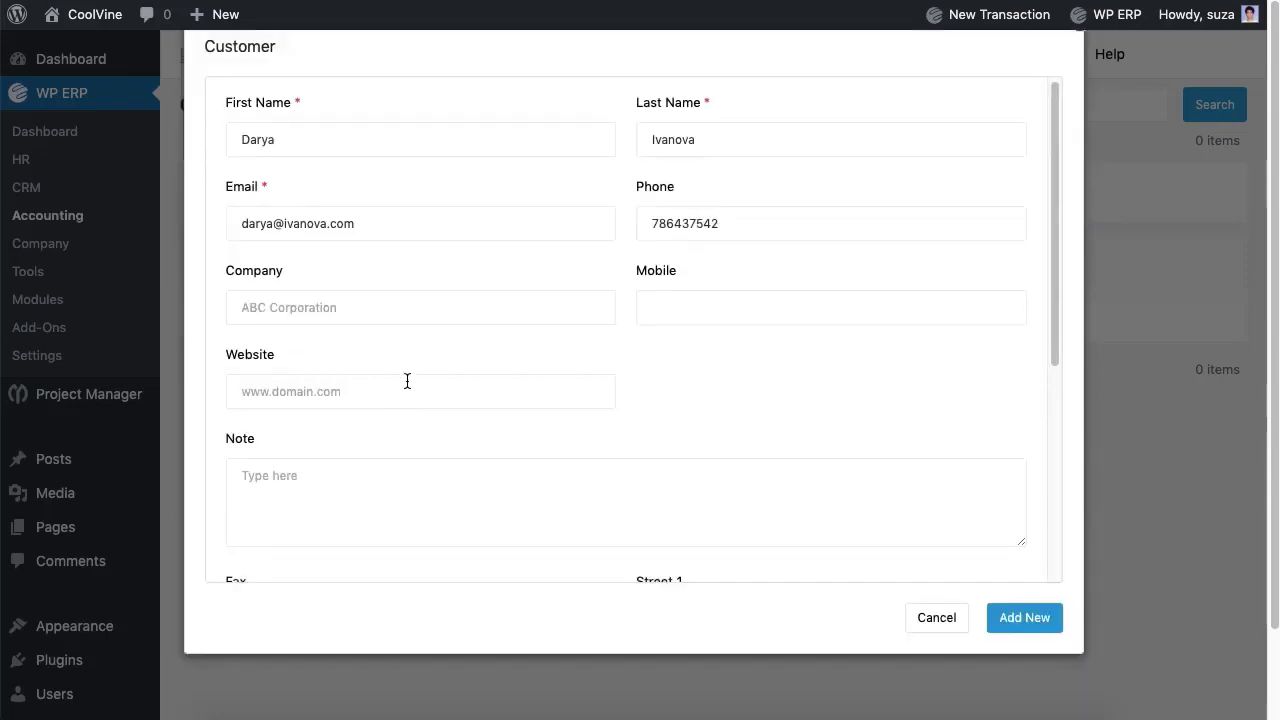
pyautogui.scroll(-8, 407, 381)
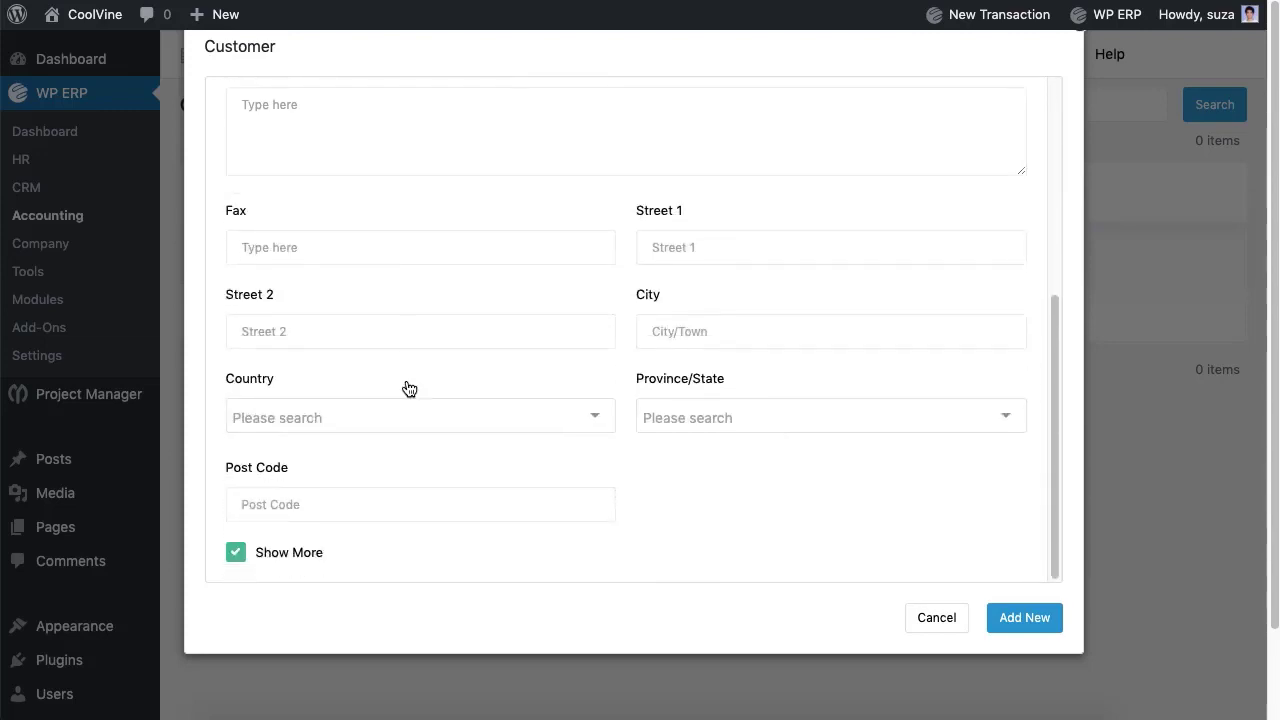
pyautogui.click(1020, 624)
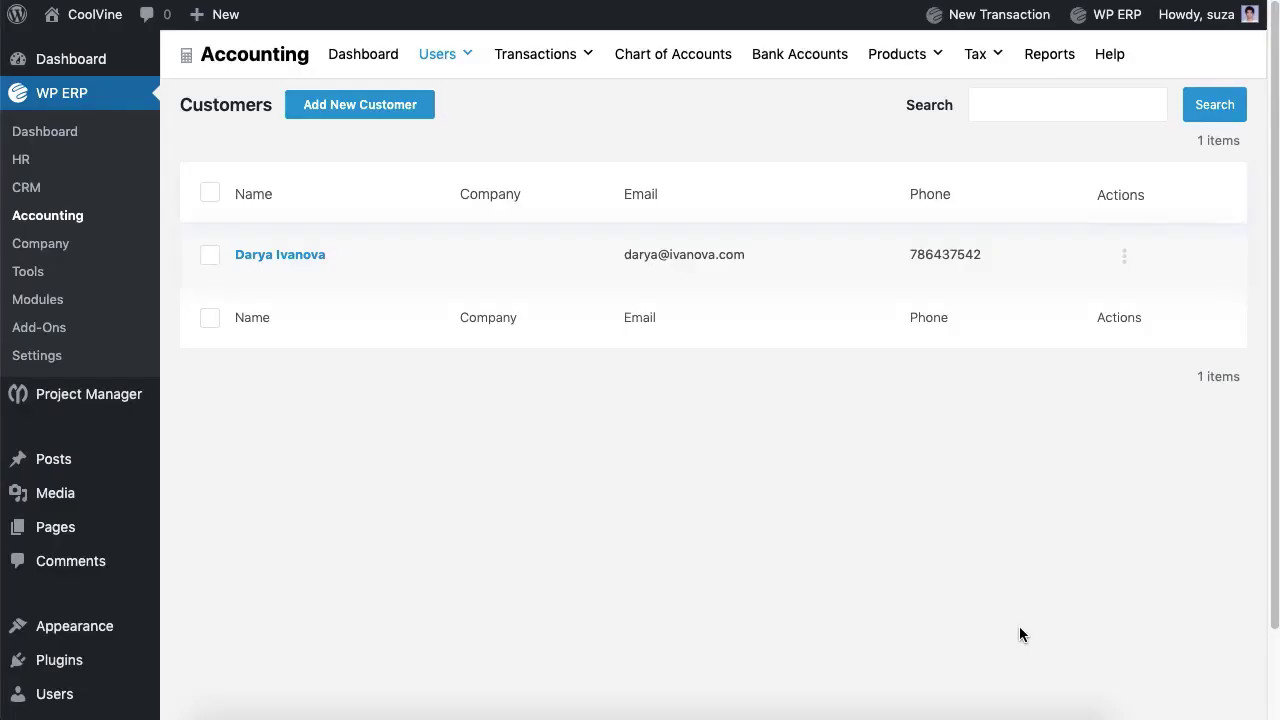
# Step: Open Vendors and start a new vendor, entering the first and last name
pyautogui.moveTo(437, 53)
pyautogui.click(449, 129)
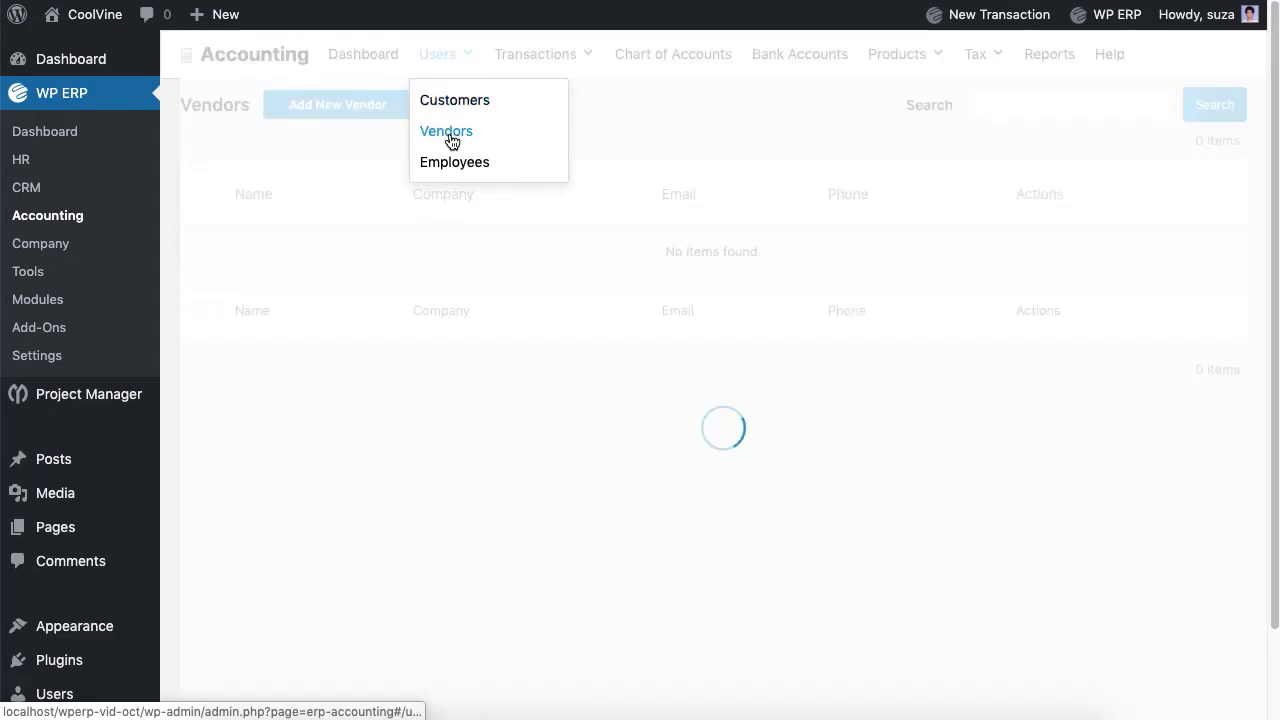
pyautogui.click(380, 117)
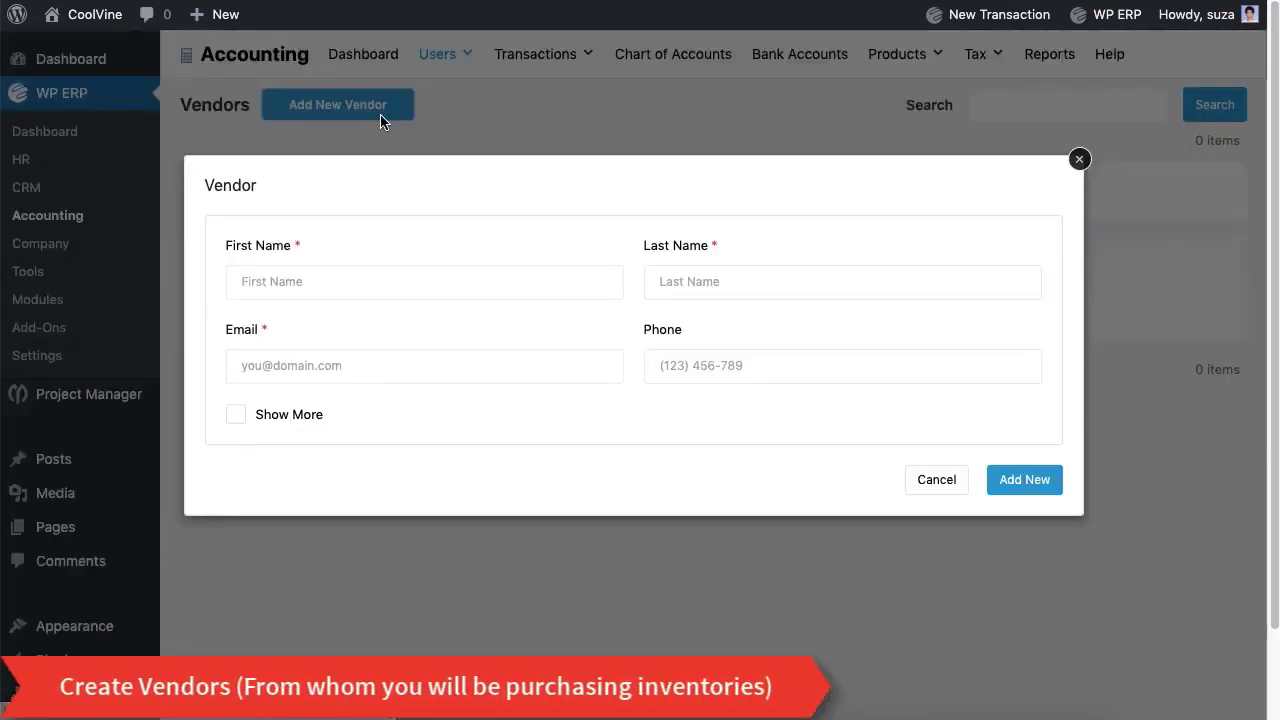
pyautogui.click(394, 283)
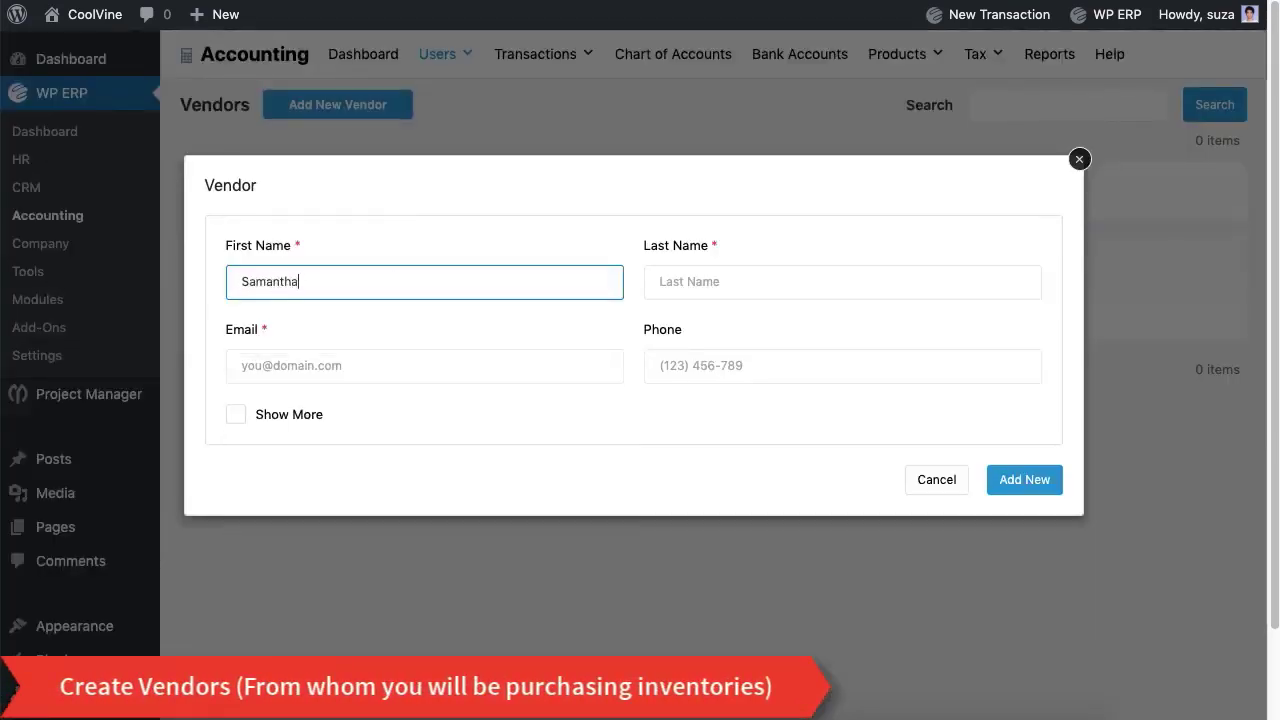
pyautogui.click(700, 282)
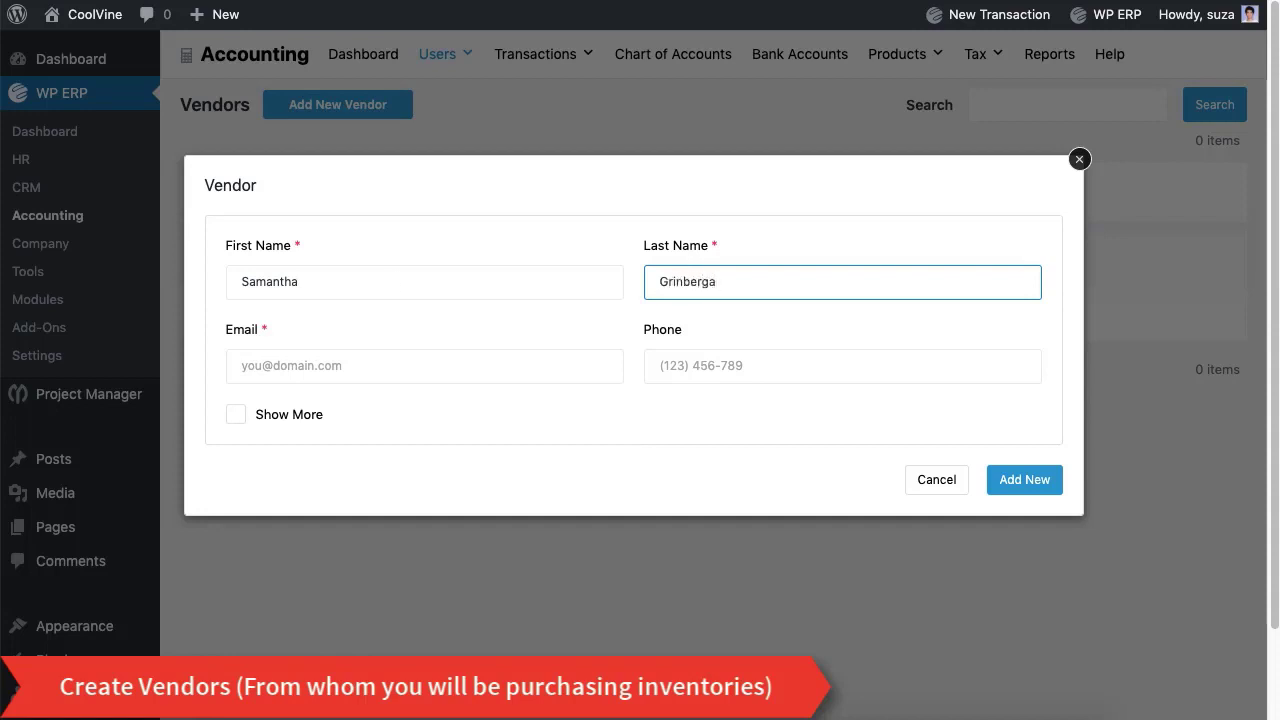
# Step: Fill in the vendor's e-mail and phone number, show more fields, and add the vendor
pyautogui.click(380, 368)
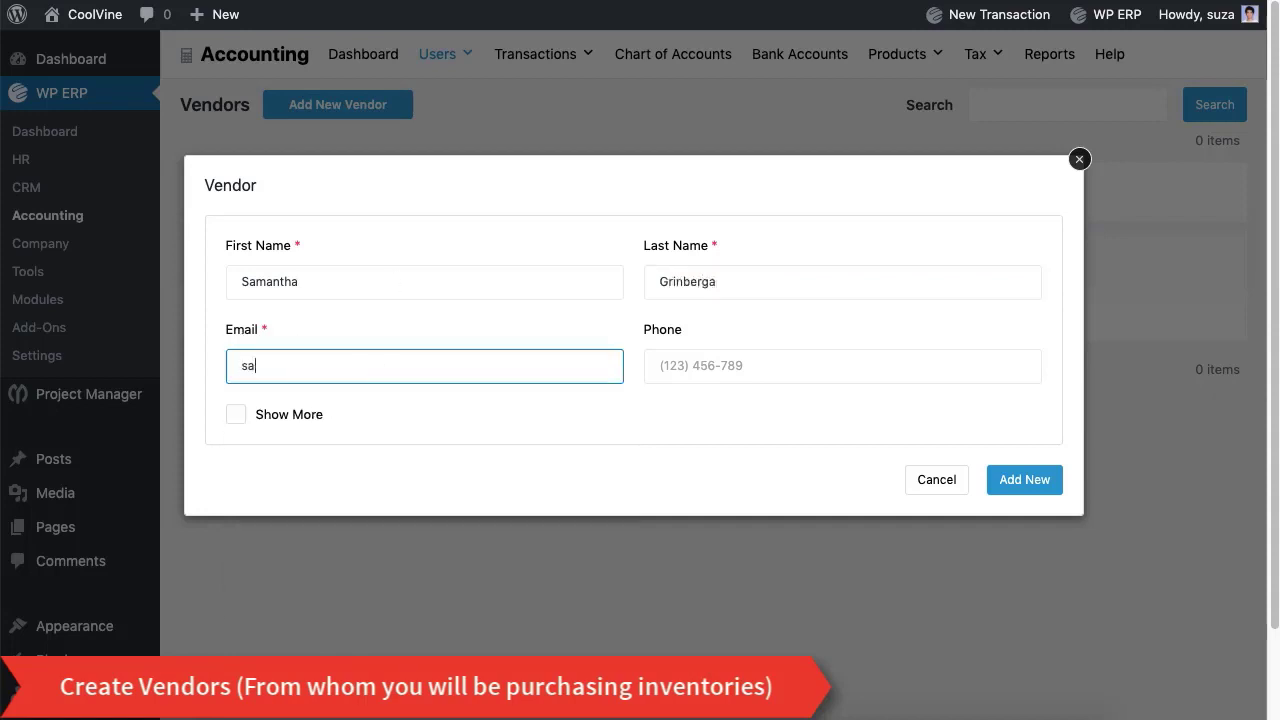
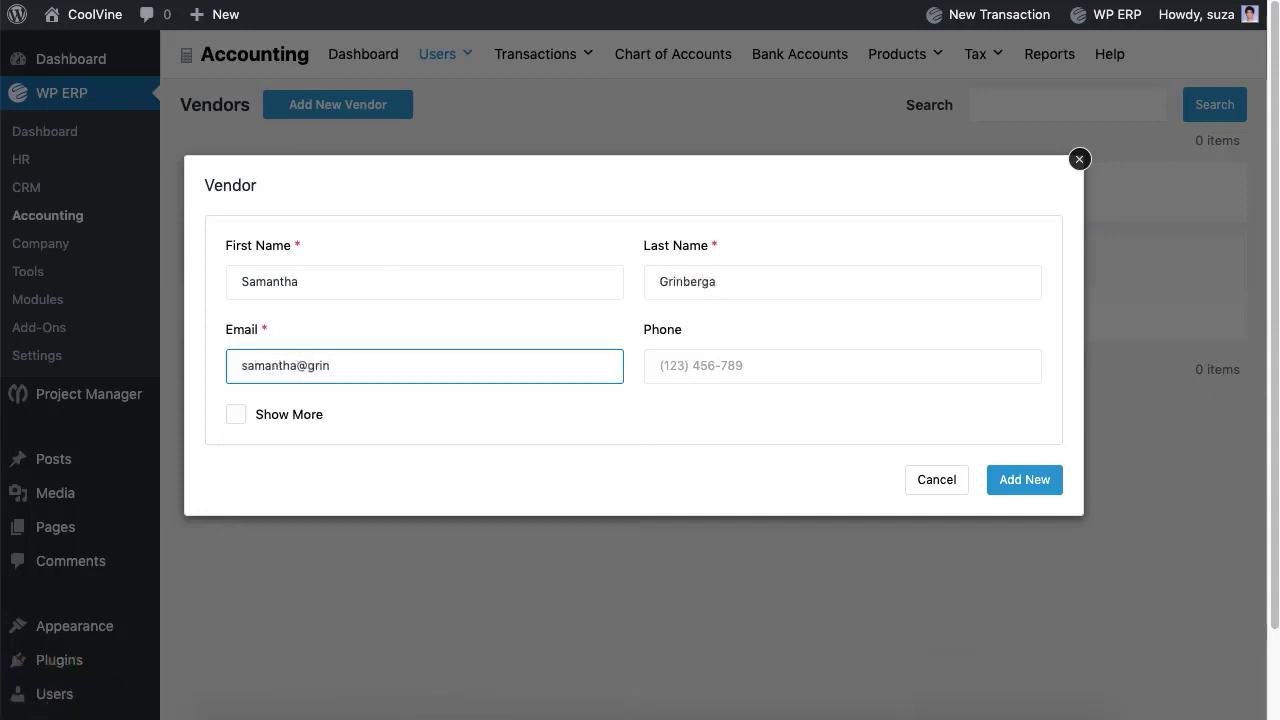
pyautogui.click(771, 366)
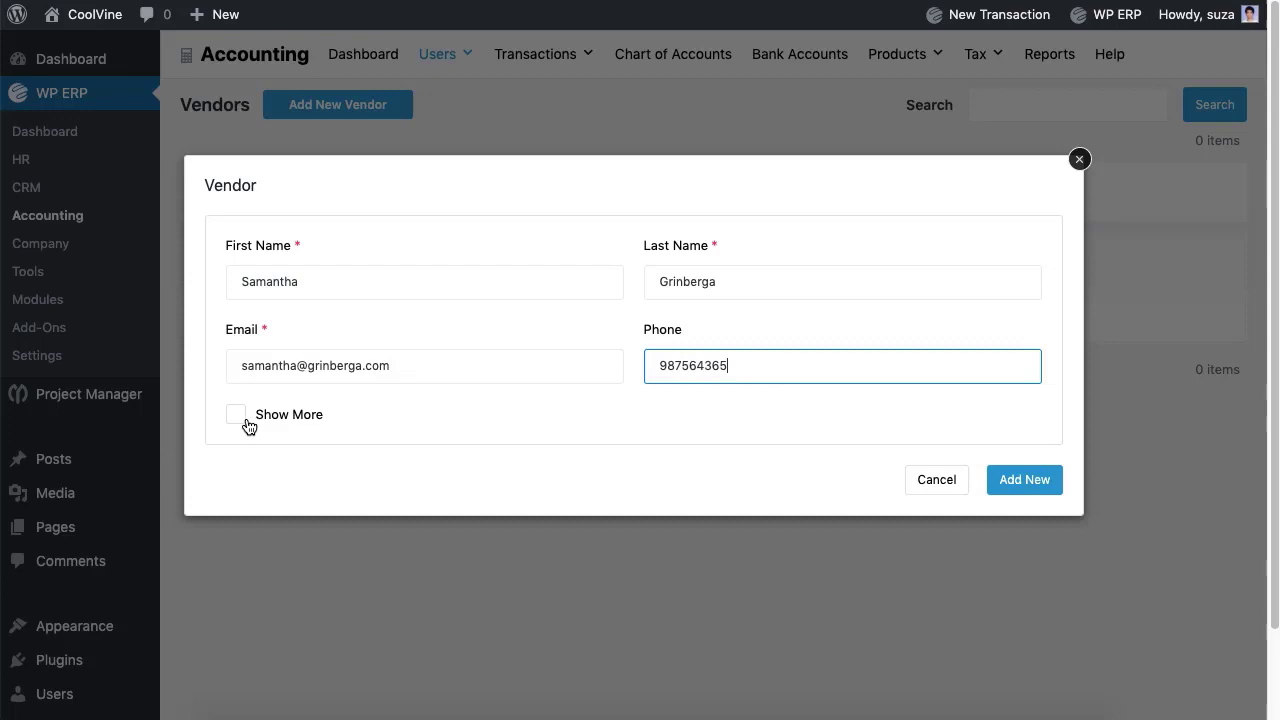
pyautogui.click(240, 416)
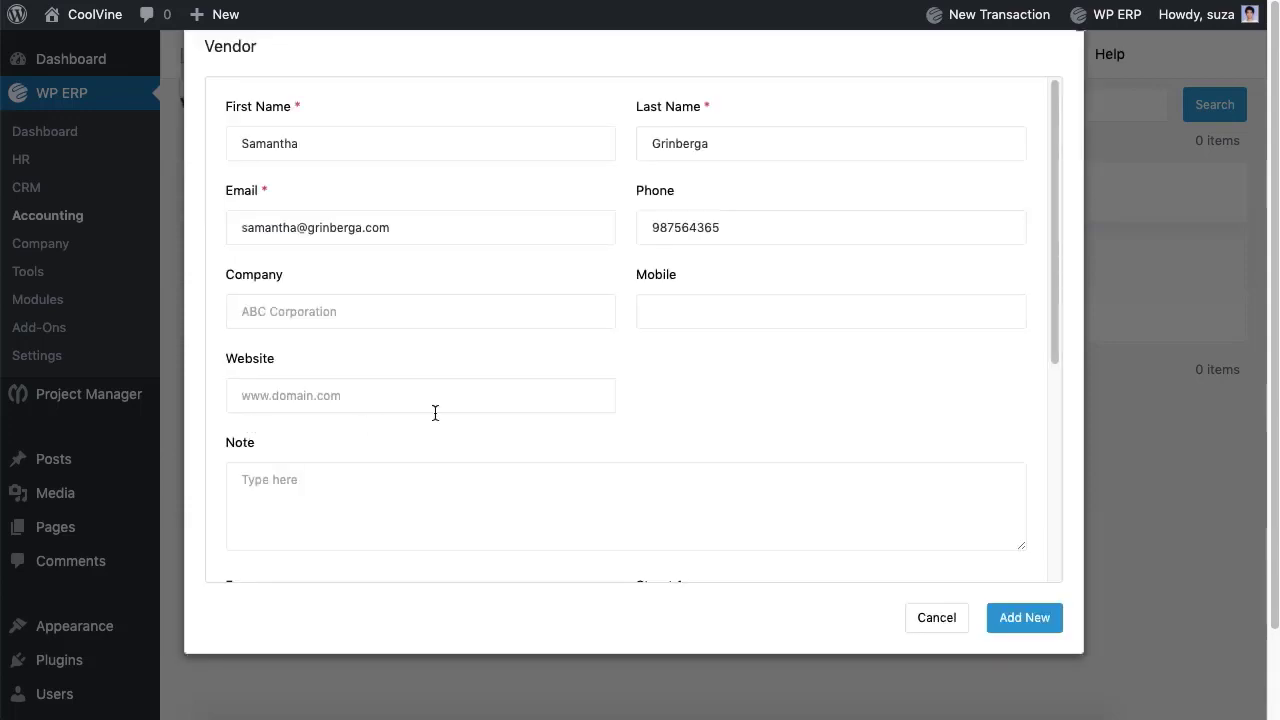
pyautogui.scroll(-5, 434, 411)
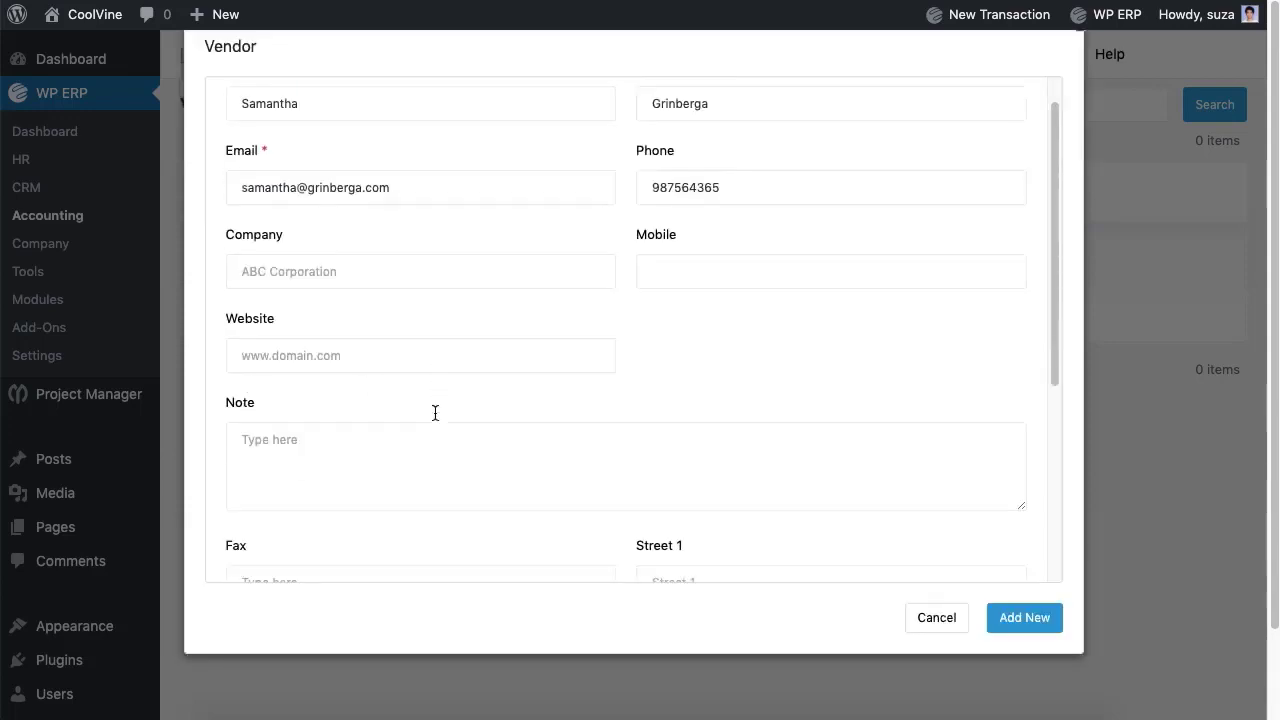
pyautogui.click(1008, 627)
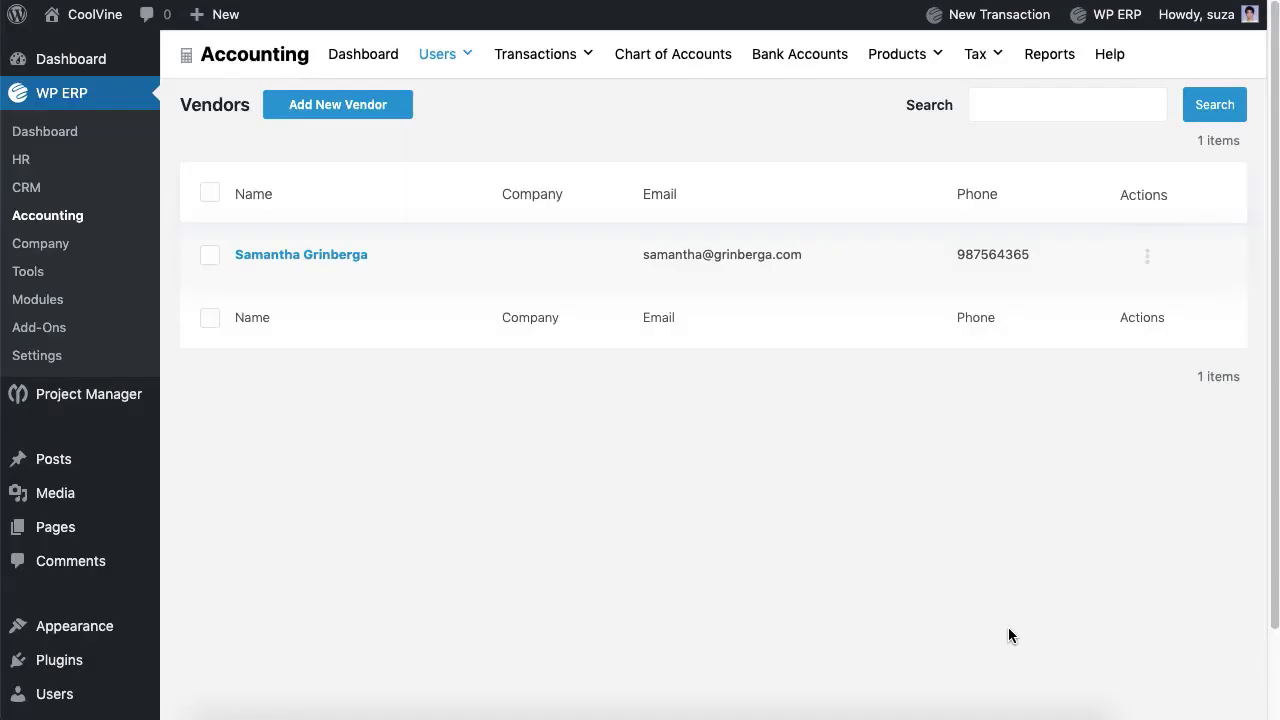
# Step: Add a default tax zone 'California' with tax number 56754 from the Tax Zones list
pyautogui.moveTo(976, 54)
pyautogui.click(990, 103)
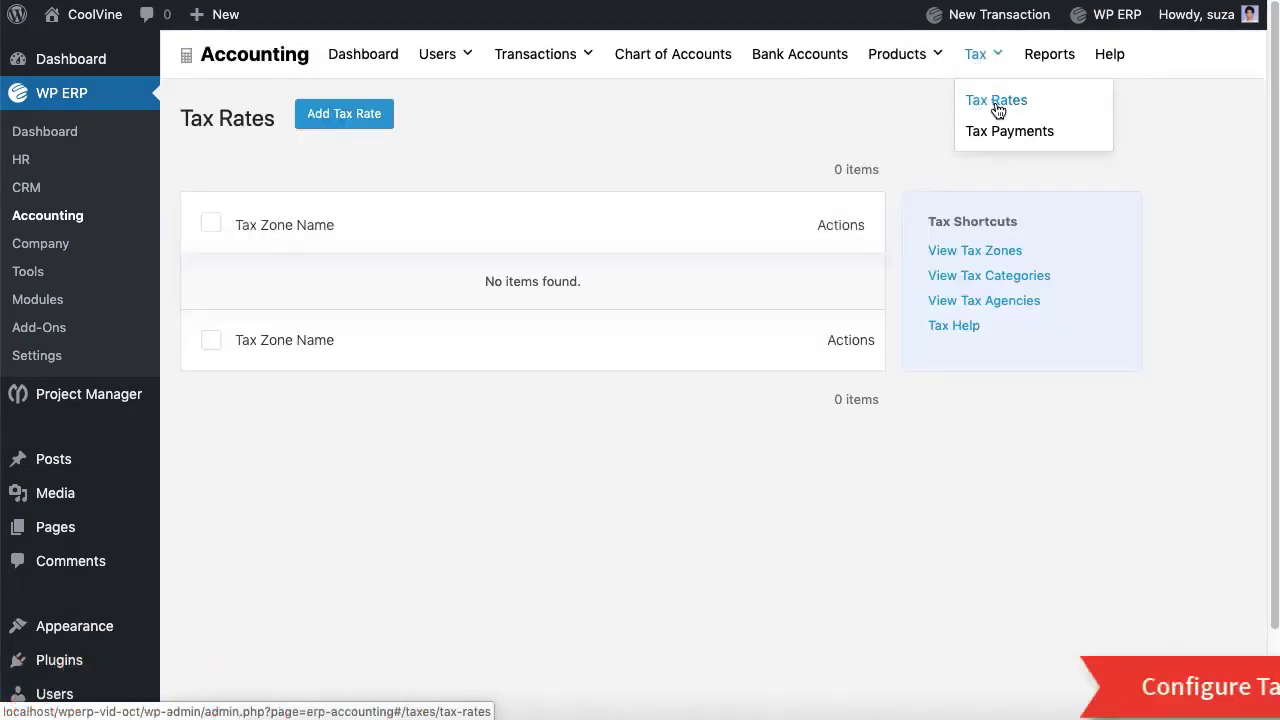
pyautogui.click(984, 252)
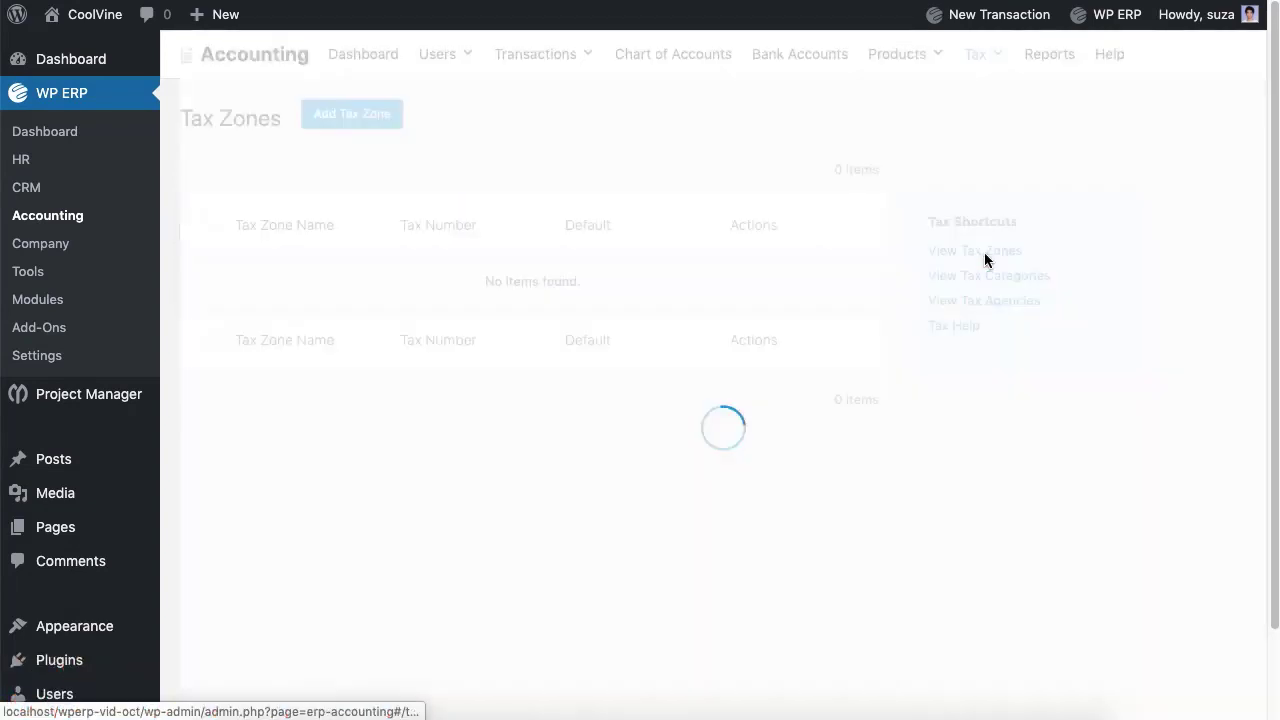
pyautogui.click(362, 114)
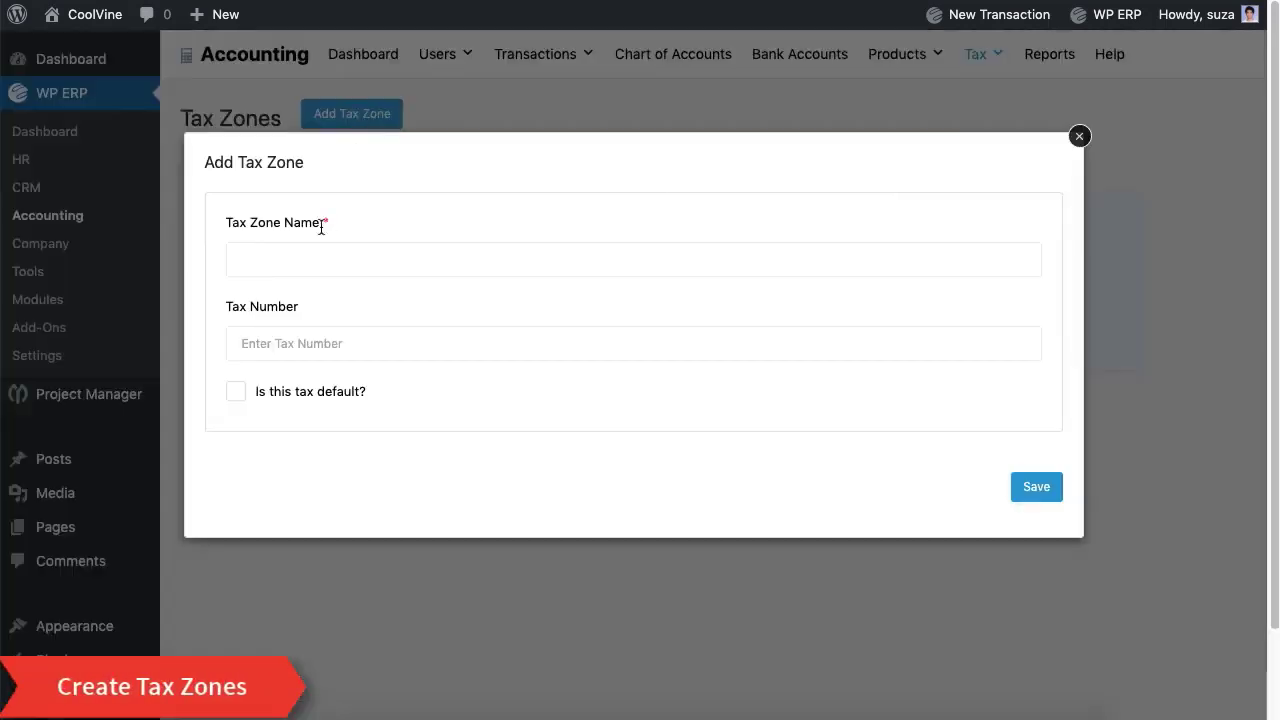
pyautogui.click(311, 260)
pyautogui.write('California')
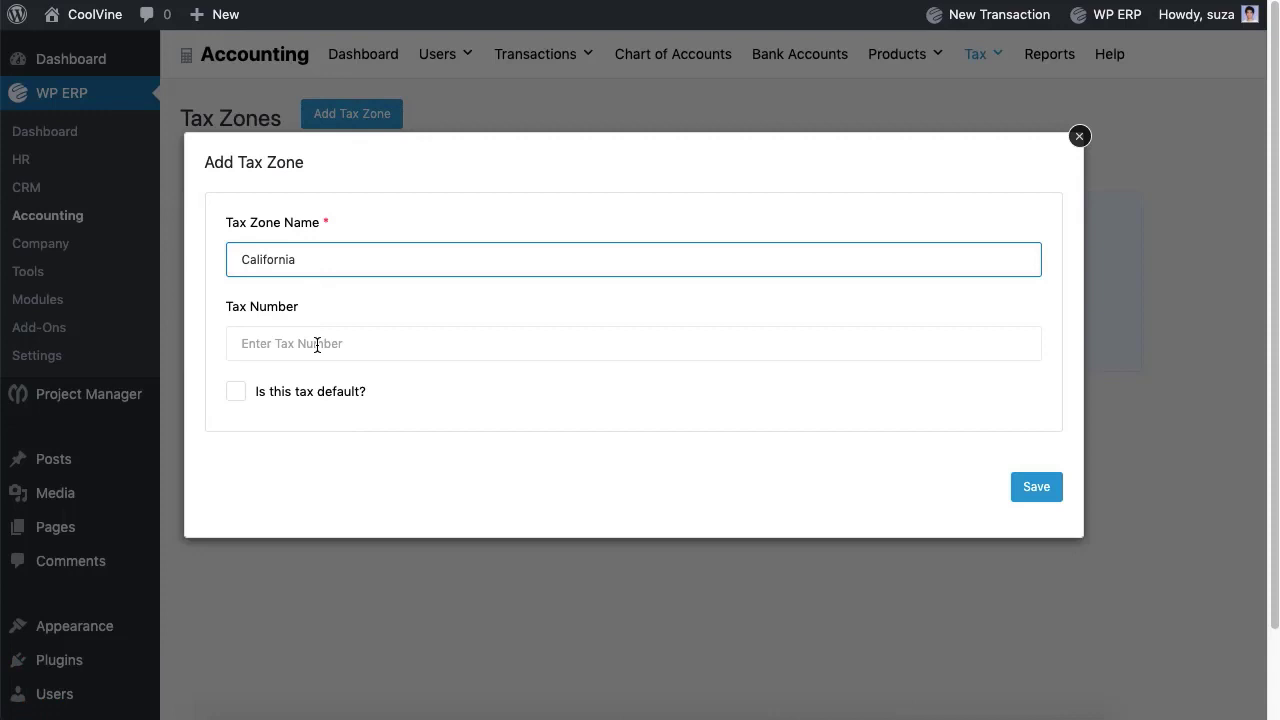
pyautogui.click(317, 345)
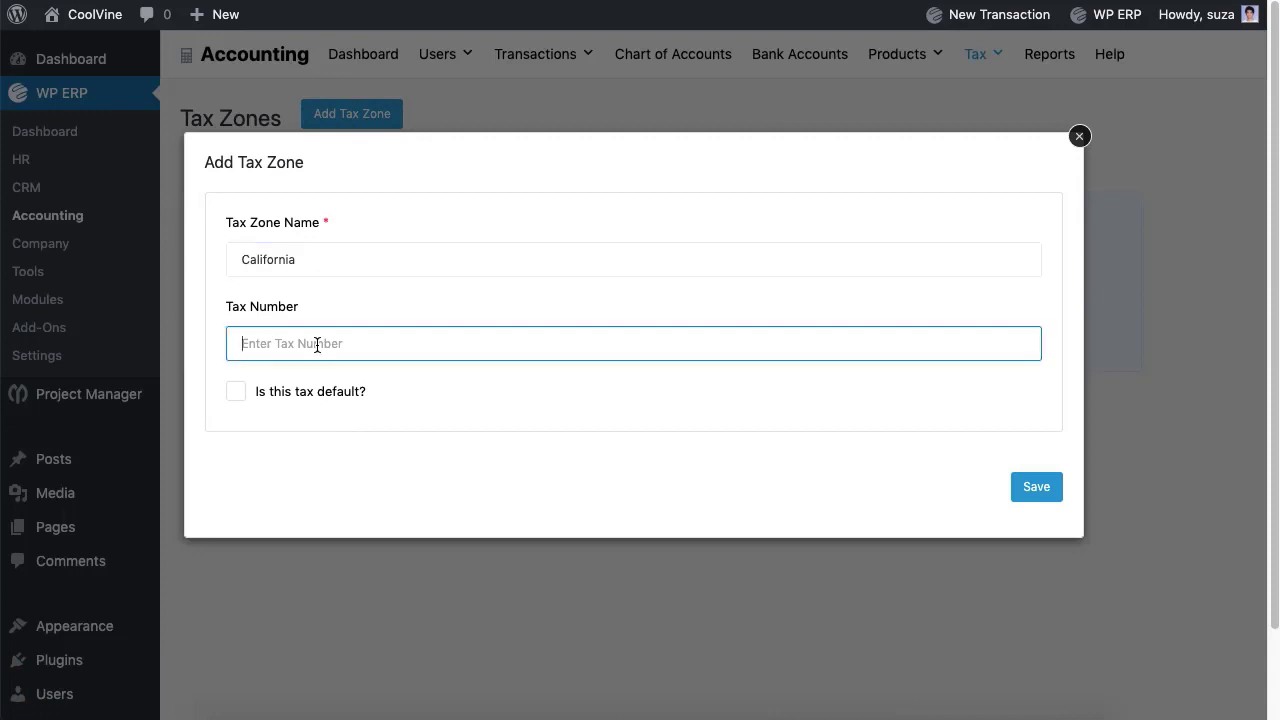
pyautogui.write('56754')
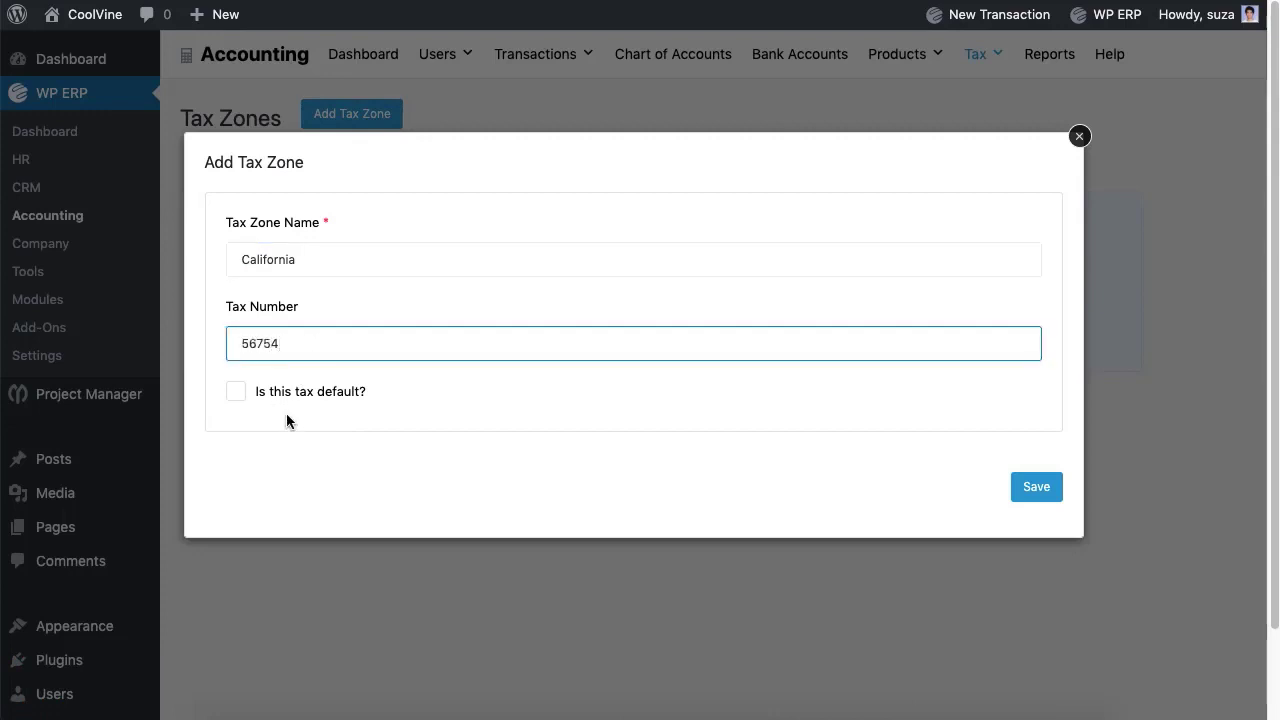
pyautogui.click(235, 394)
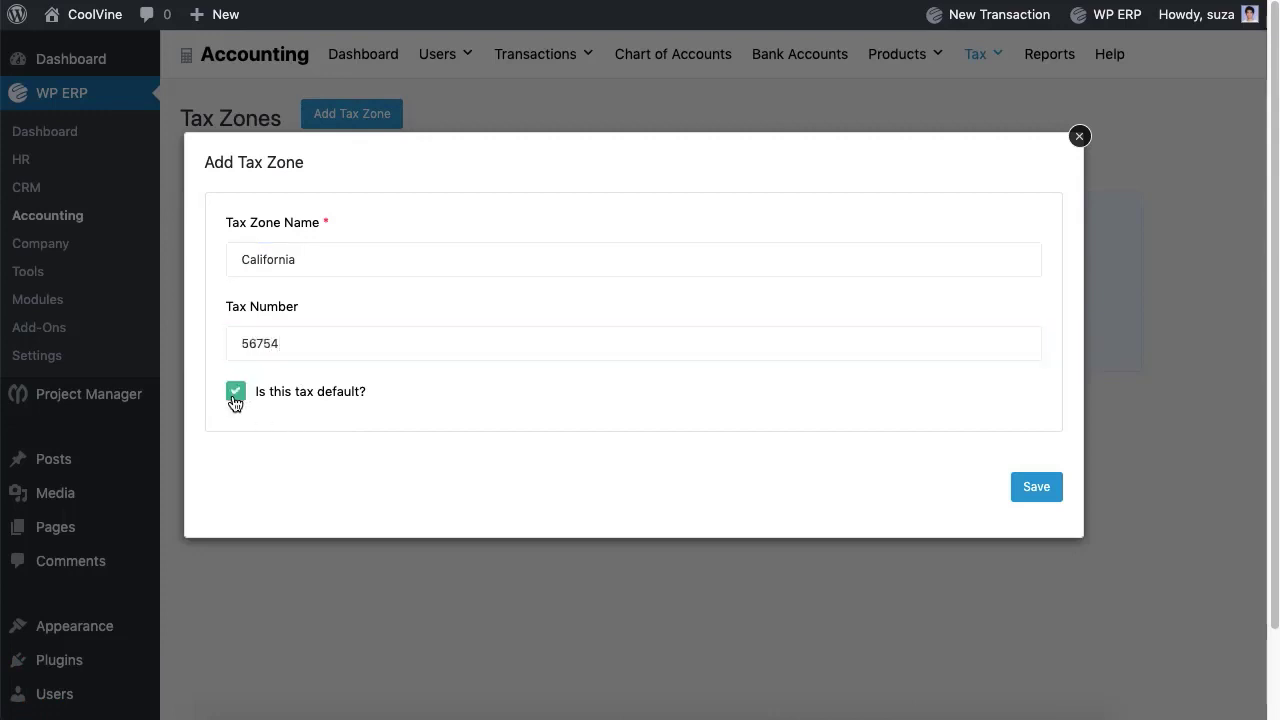
pyautogui.click(1021, 502)
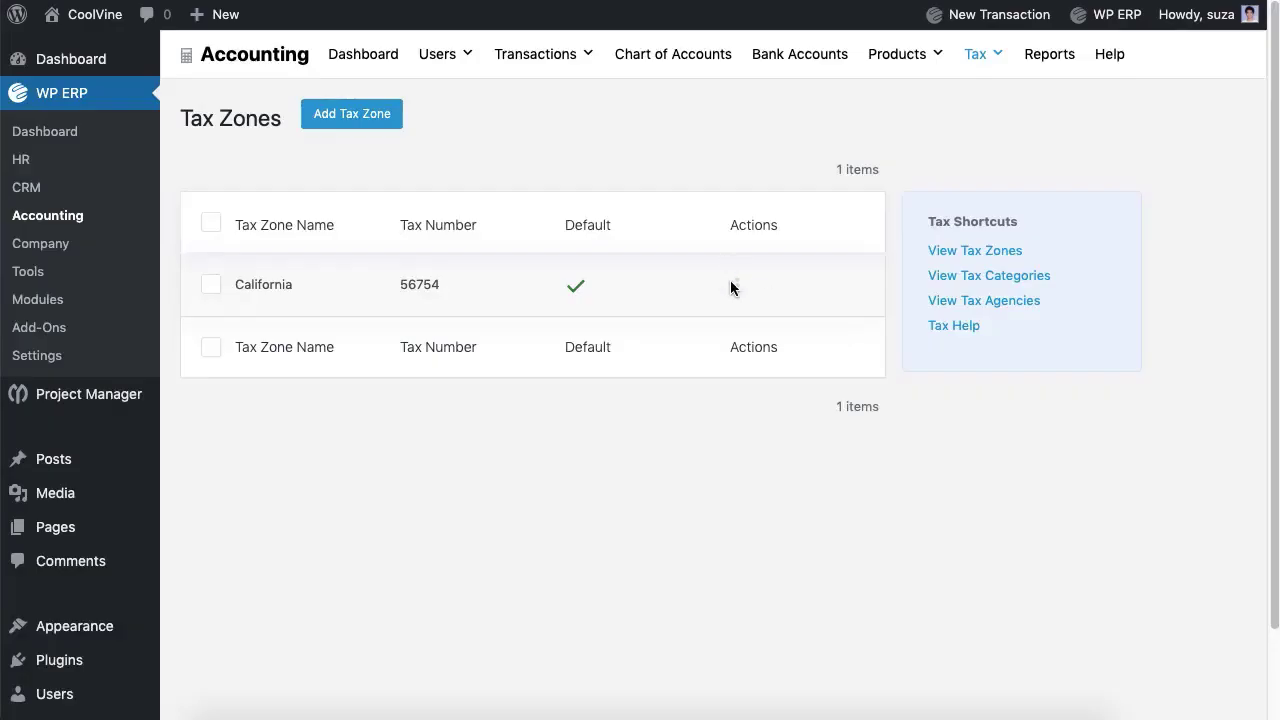
pyautogui.click(737, 288)
# Step: Save tax category 'Electronics' described as including smartphones, desktops, and laptops
pyautogui.click(844, 298)
pyautogui.click(987, 284)
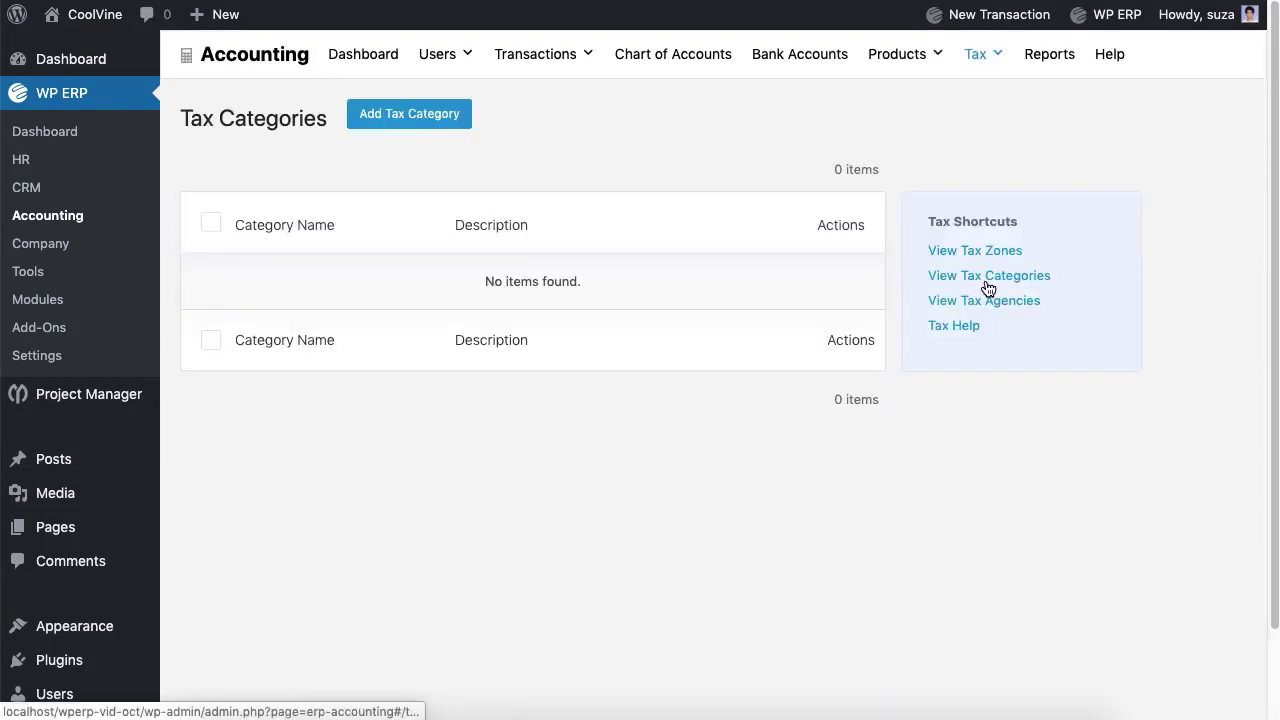
pyautogui.click(452, 125)
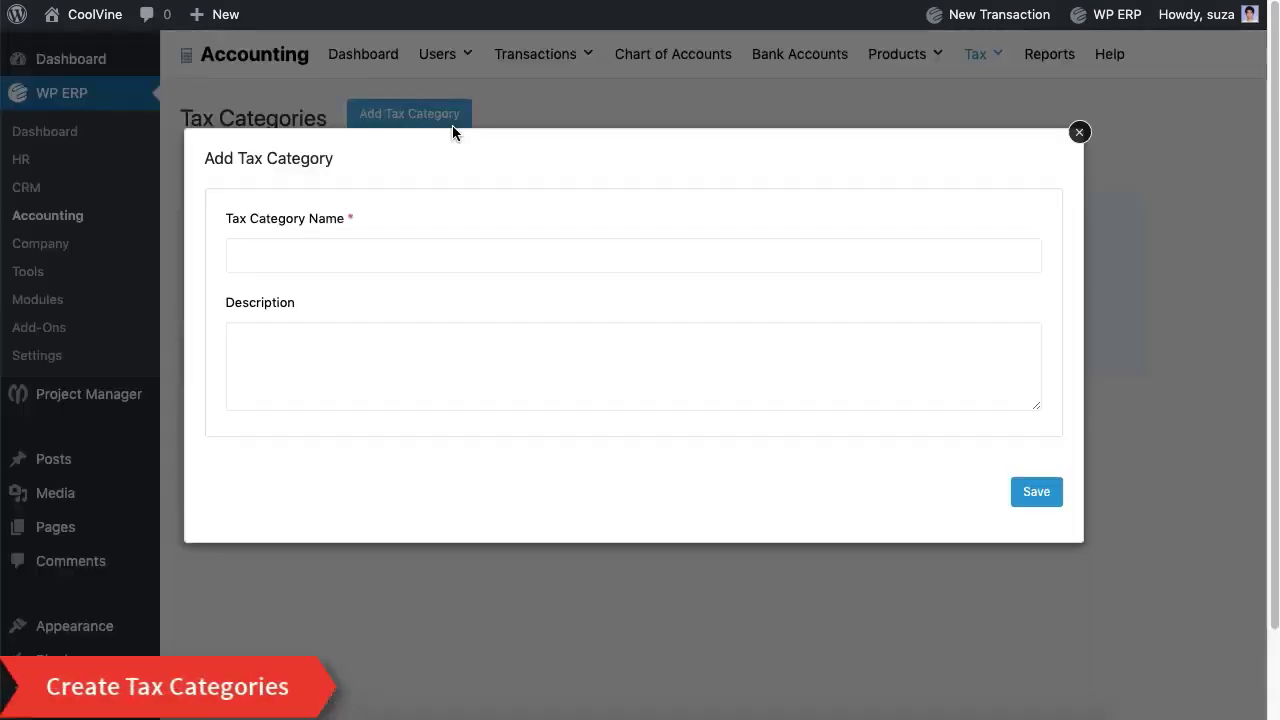
pyautogui.click(367, 256)
pyautogui.write('Electronics')
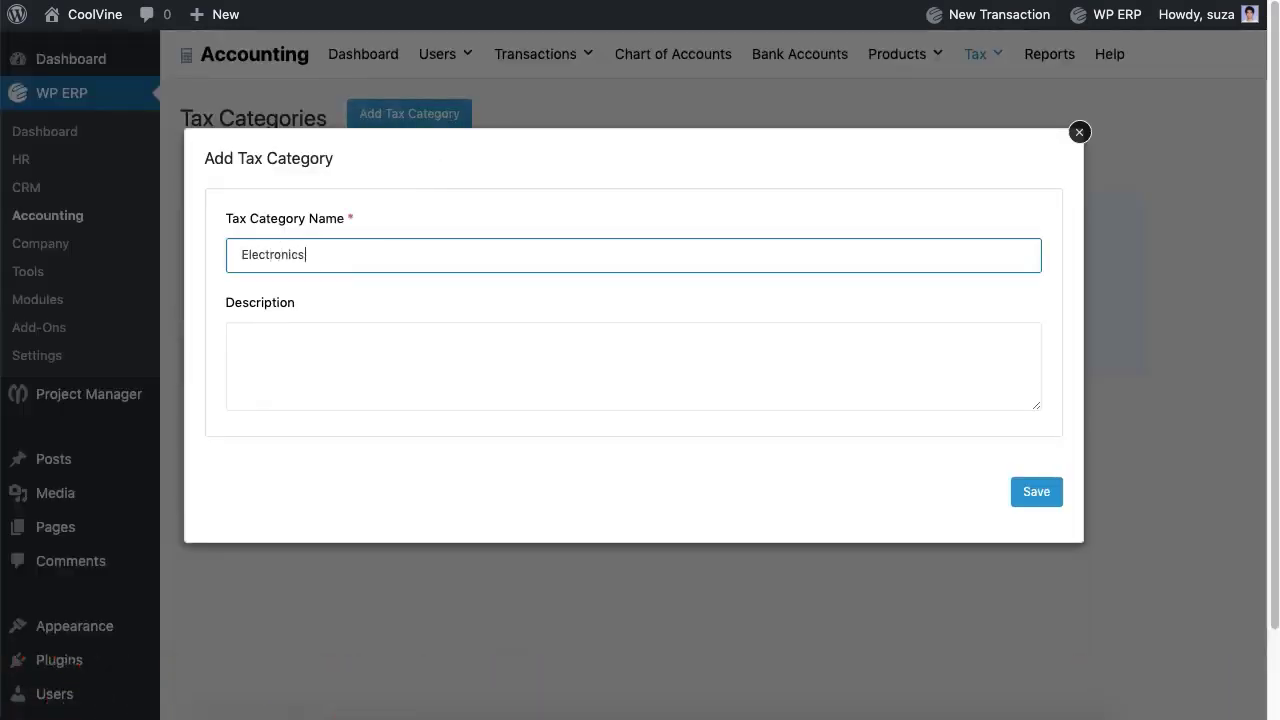
pyautogui.click(358, 369)
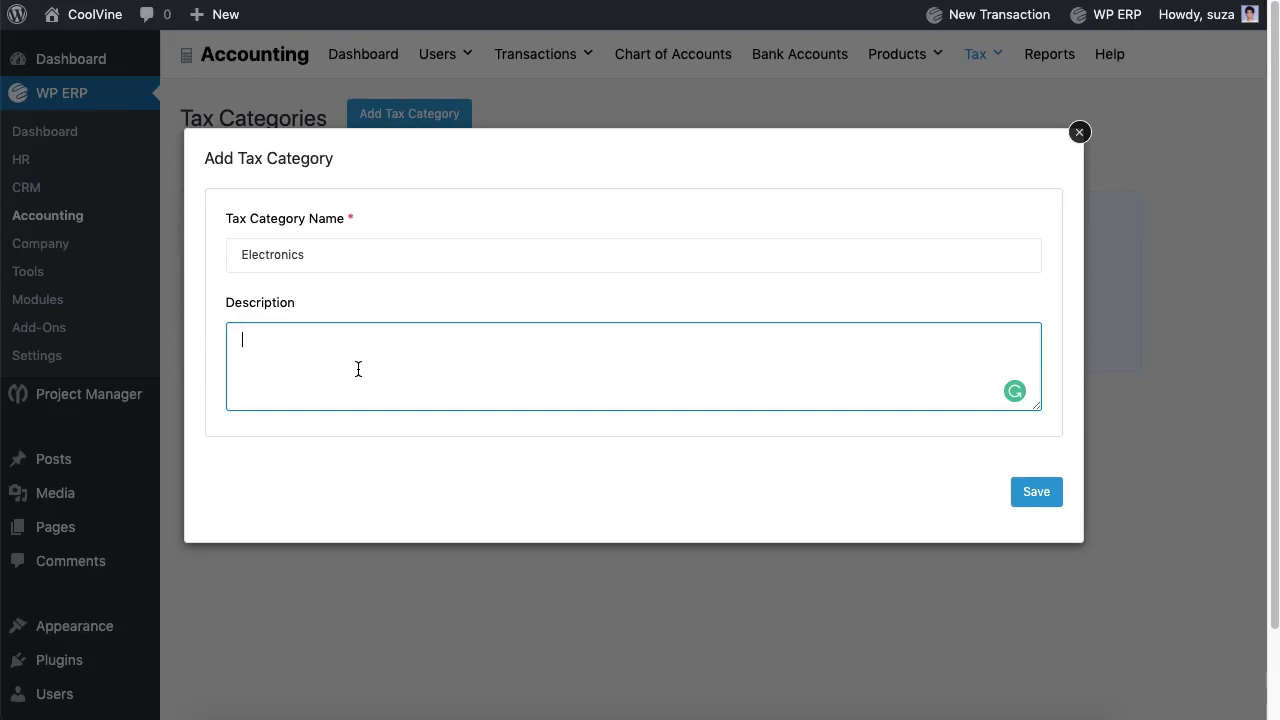
pyautogui.write('All electronic devices like smartphones, desktops, and laptops will b')
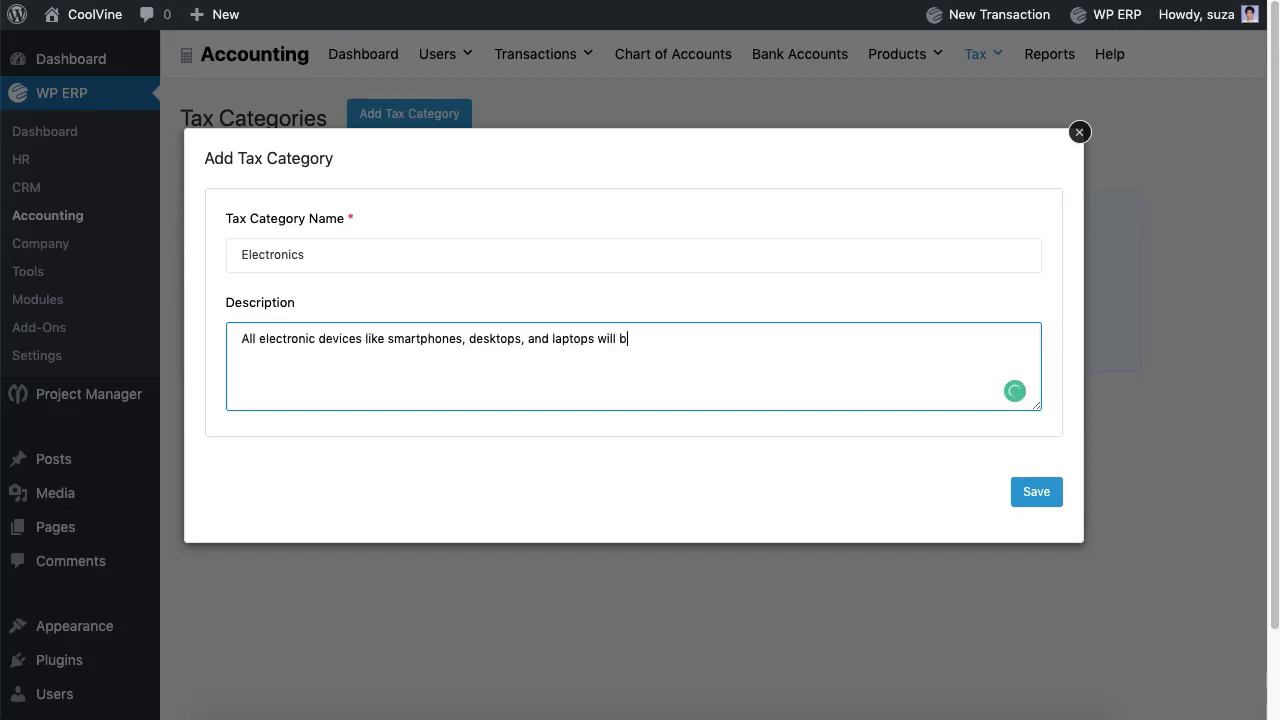
pyautogui.write('e included here.')
pyautogui.click(1022, 503)
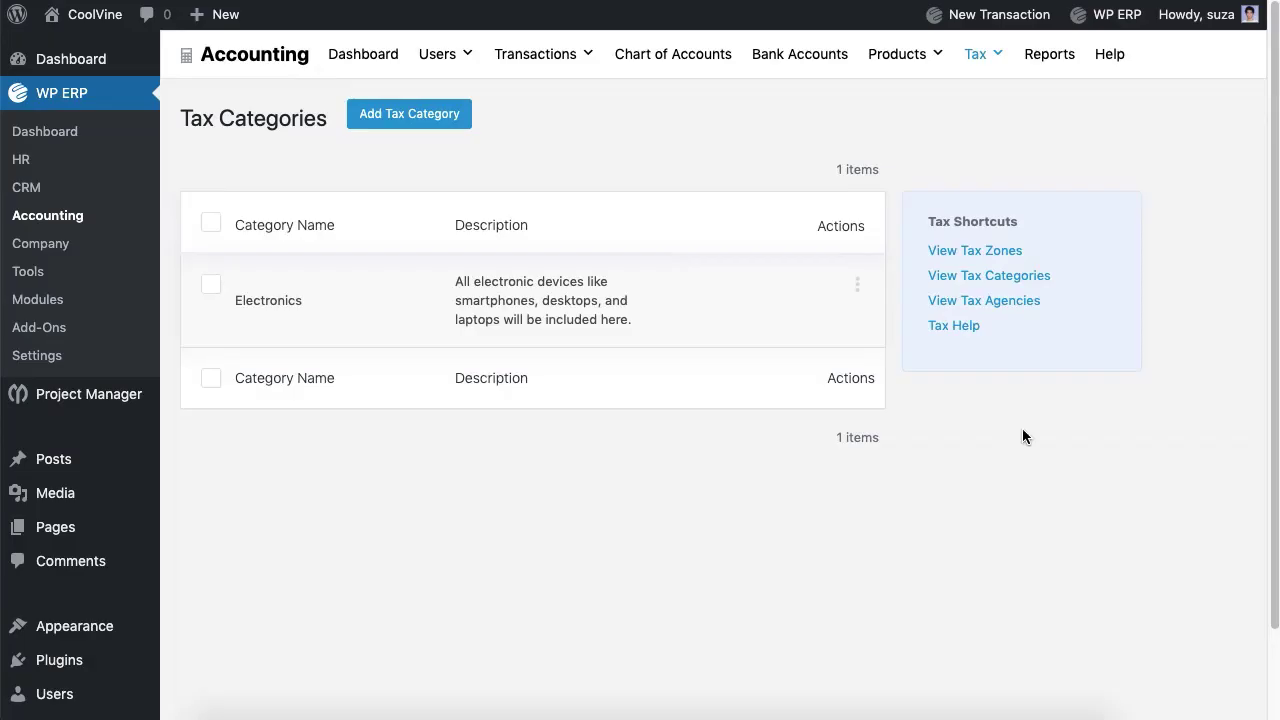
# Step: Add and save a tax agency named NBR from the Tax Agencies list
pyautogui.click(994, 304)
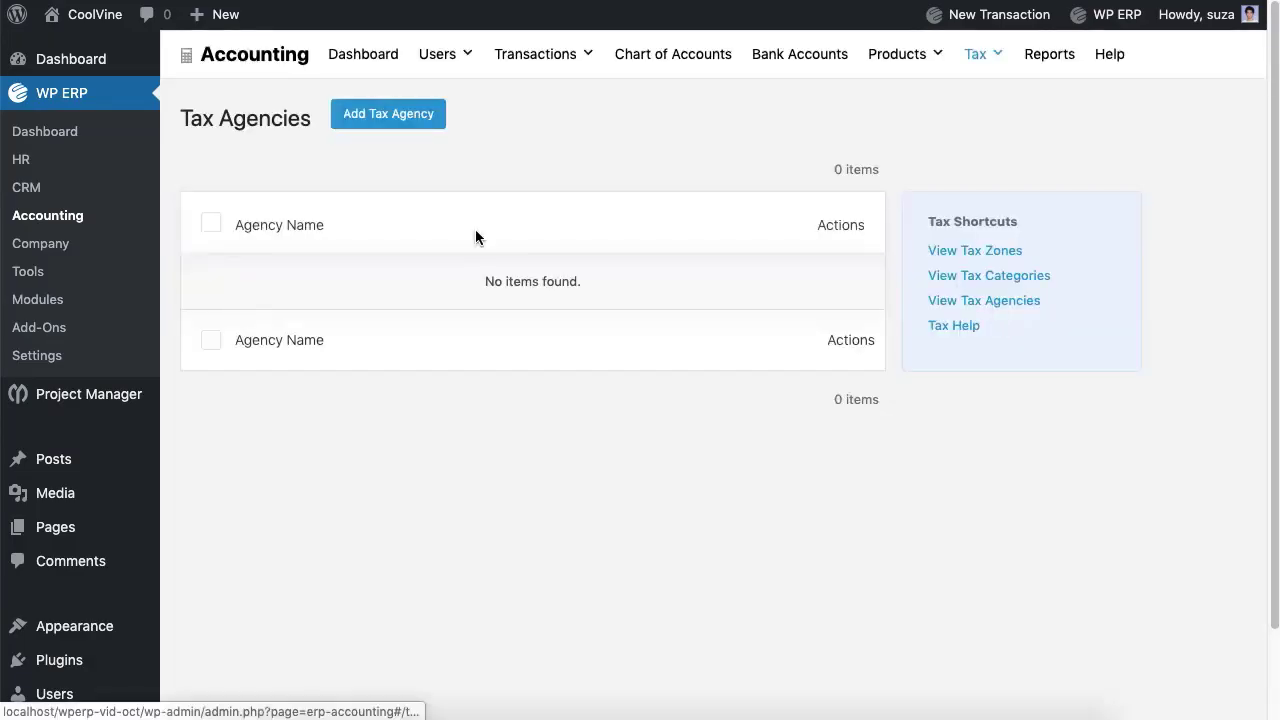
pyautogui.click(378, 122)
pyautogui.click(363, 318)
pyautogui.write('NBR')
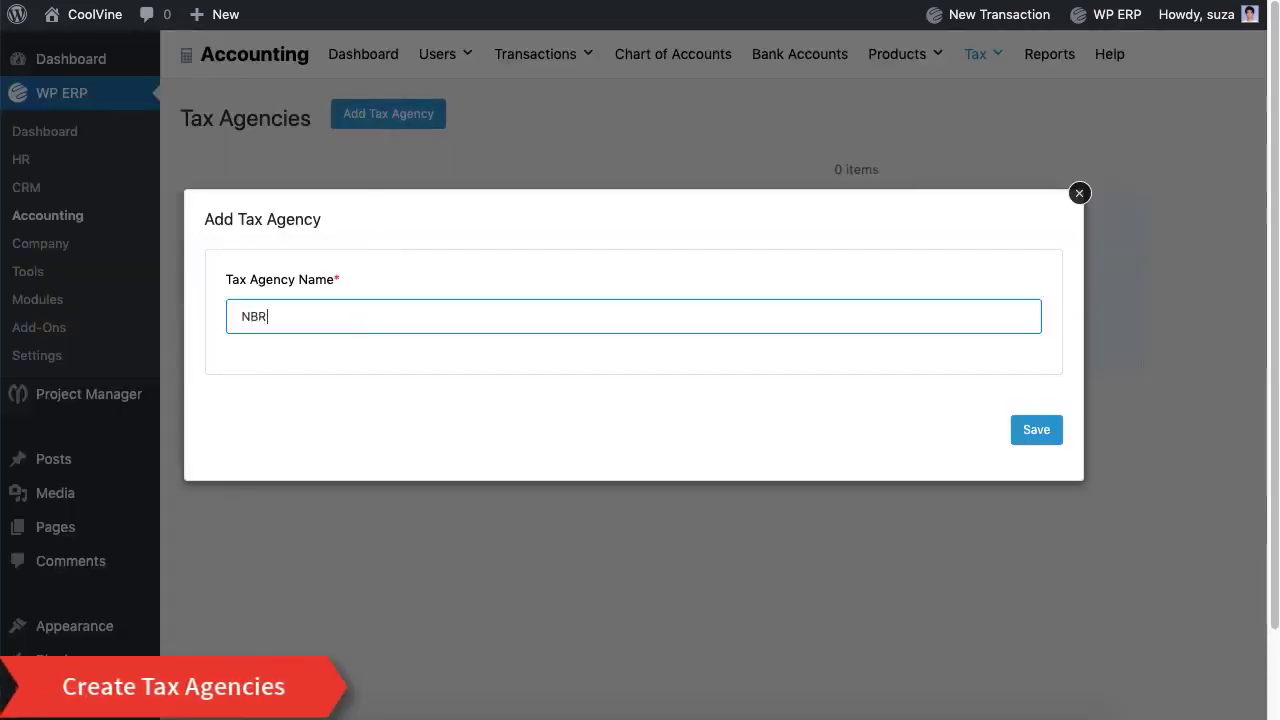
pyautogui.click(1018, 442)
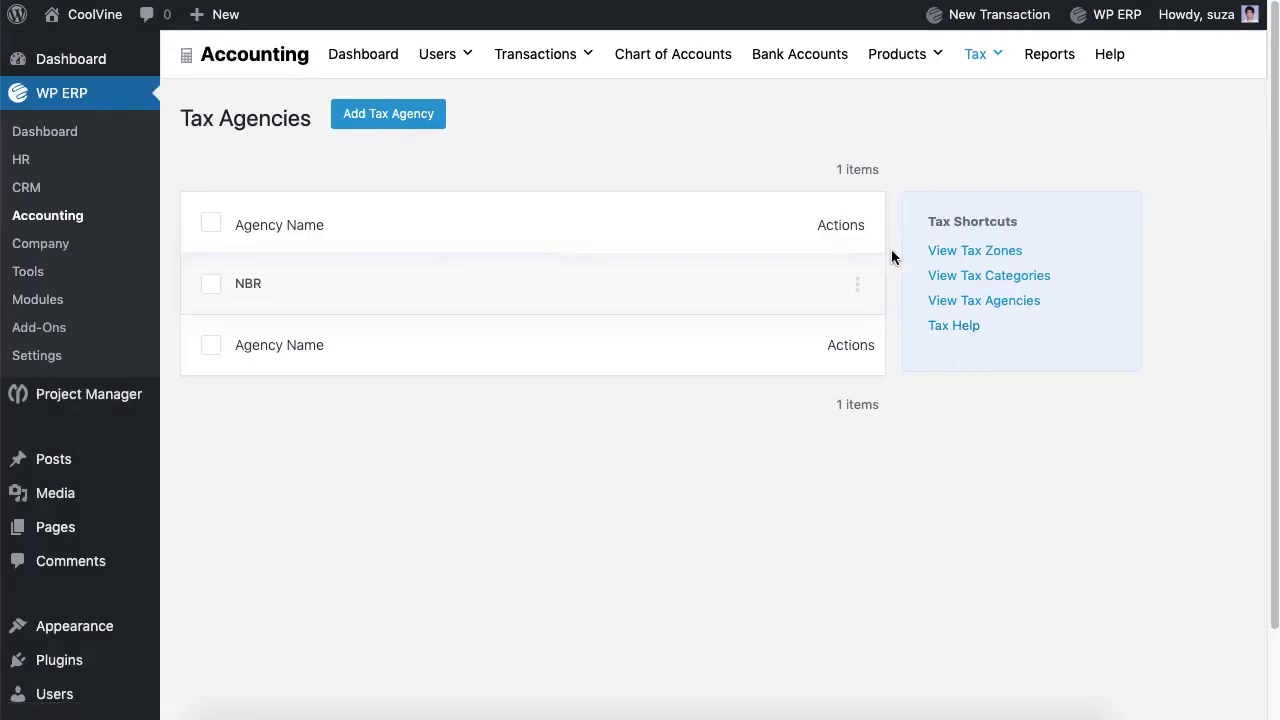
# Step: Start a new tax rate for the California zone with component 'Tax to NBR'
pyautogui.moveTo(989, 60)
pyautogui.click(997, 107)
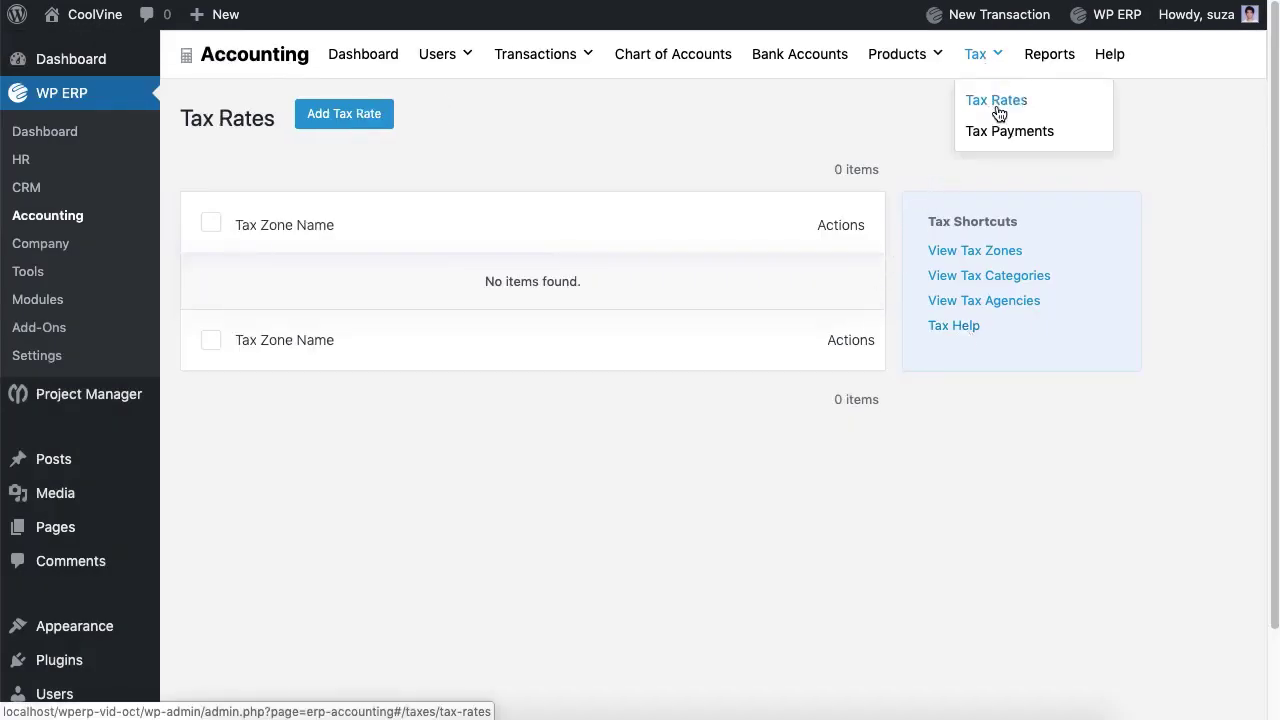
pyautogui.click(347, 128)
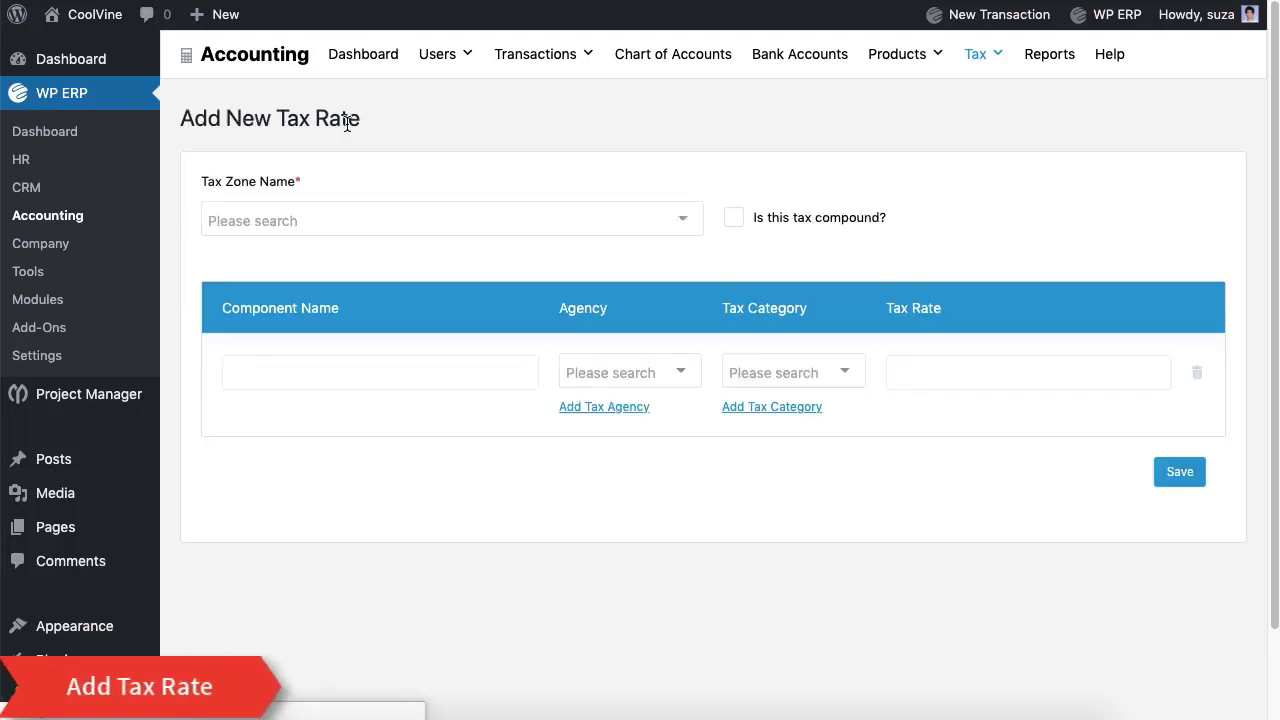
pyautogui.click(356, 220)
pyautogui.click(354, 257)
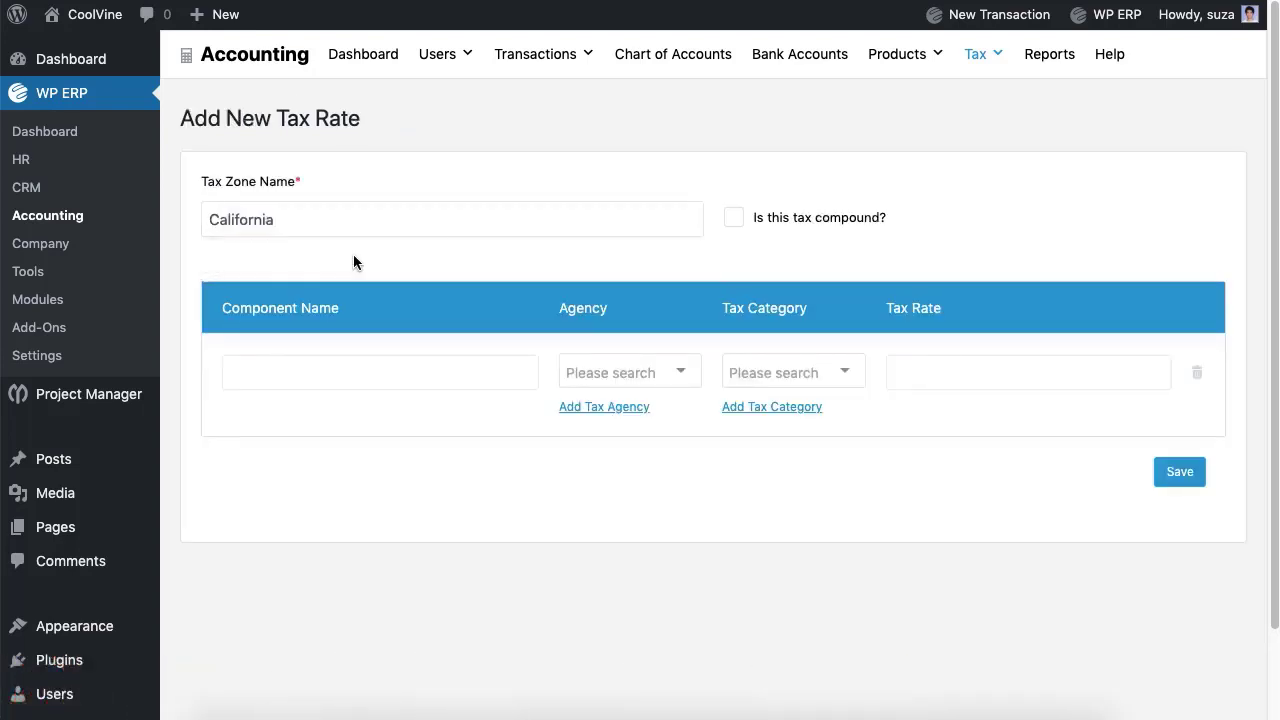
pyautogui.click(354, 377)
pyautogui.write('Tax to')
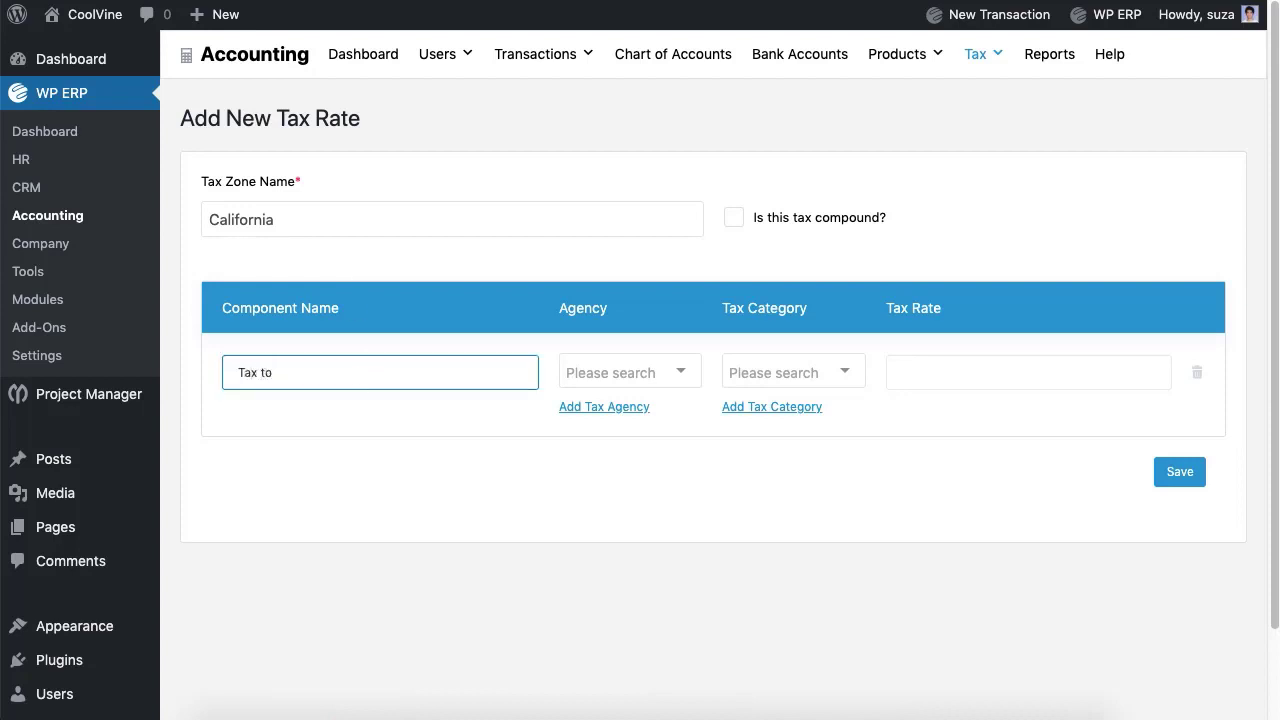
pyautogui.write(' NBR')
# Step: Set agency NBR, tax category Electronics and a 5% rate, then save the California rate
pyautogui.click(674, 372)
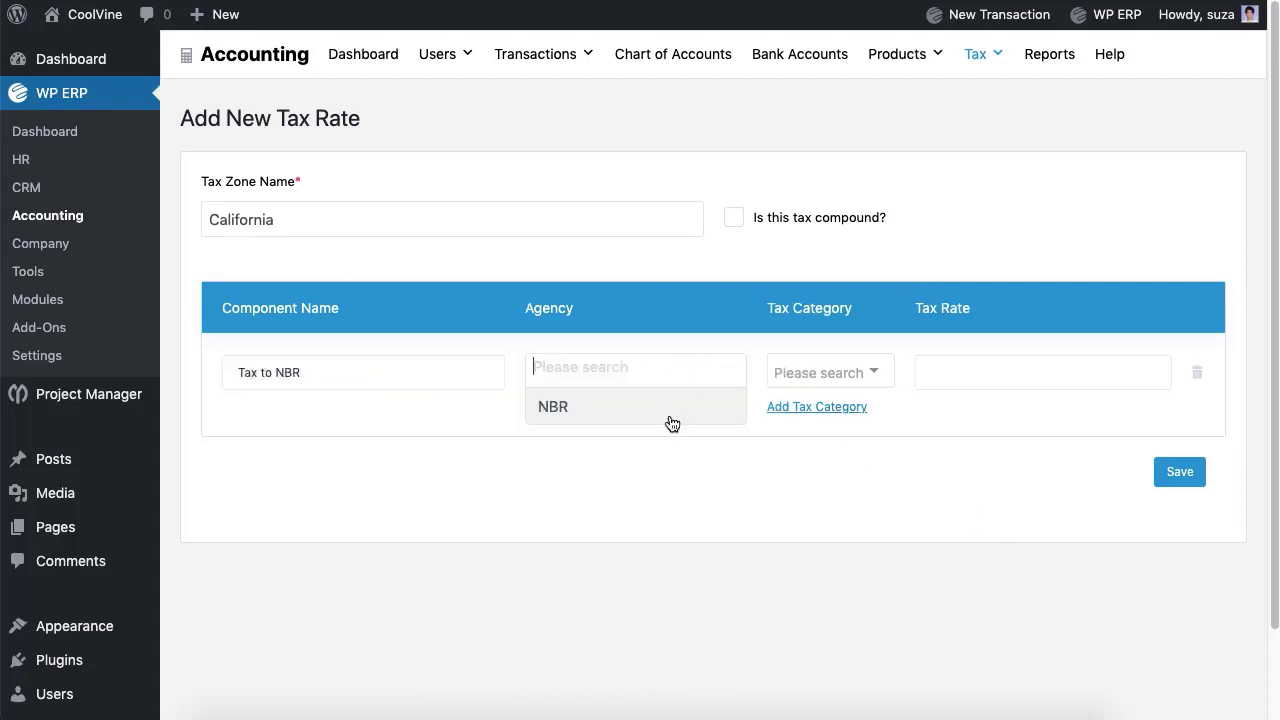
pyautogui.click(669, 410)
pyautogui.click(740, 370)
pyautogui.click(768, 420)
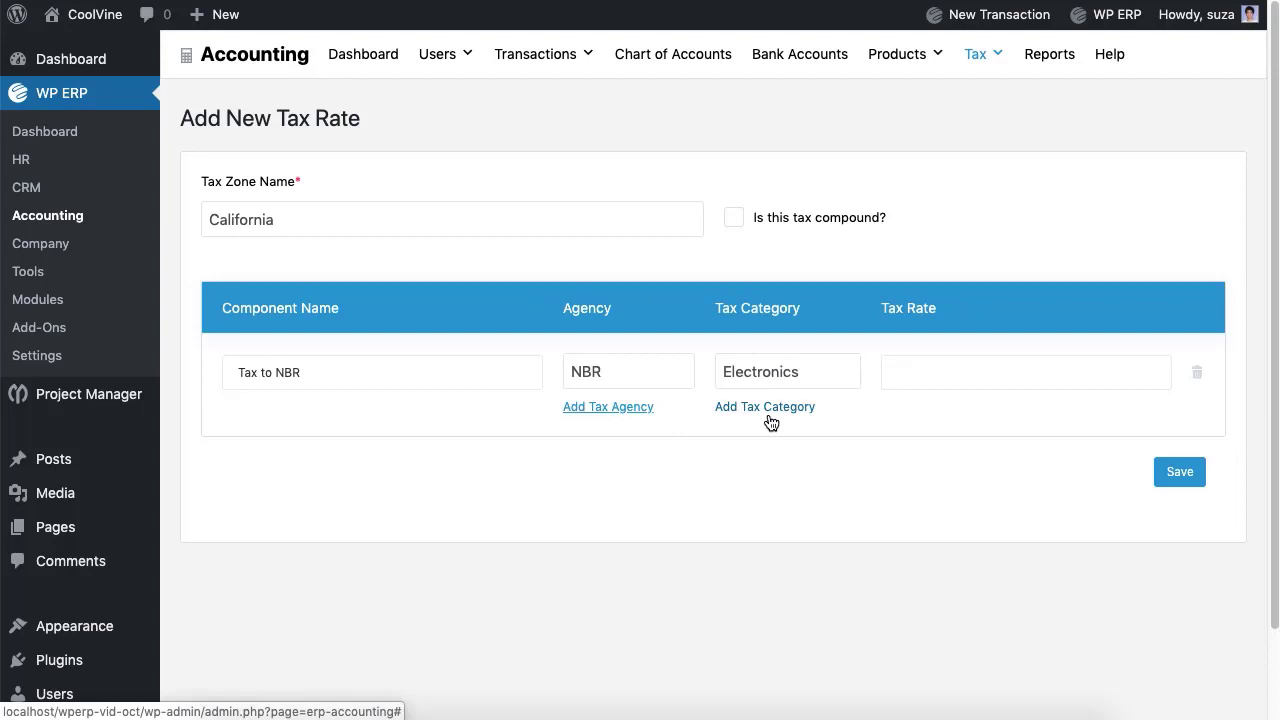
pyautogui.click(924, 378)
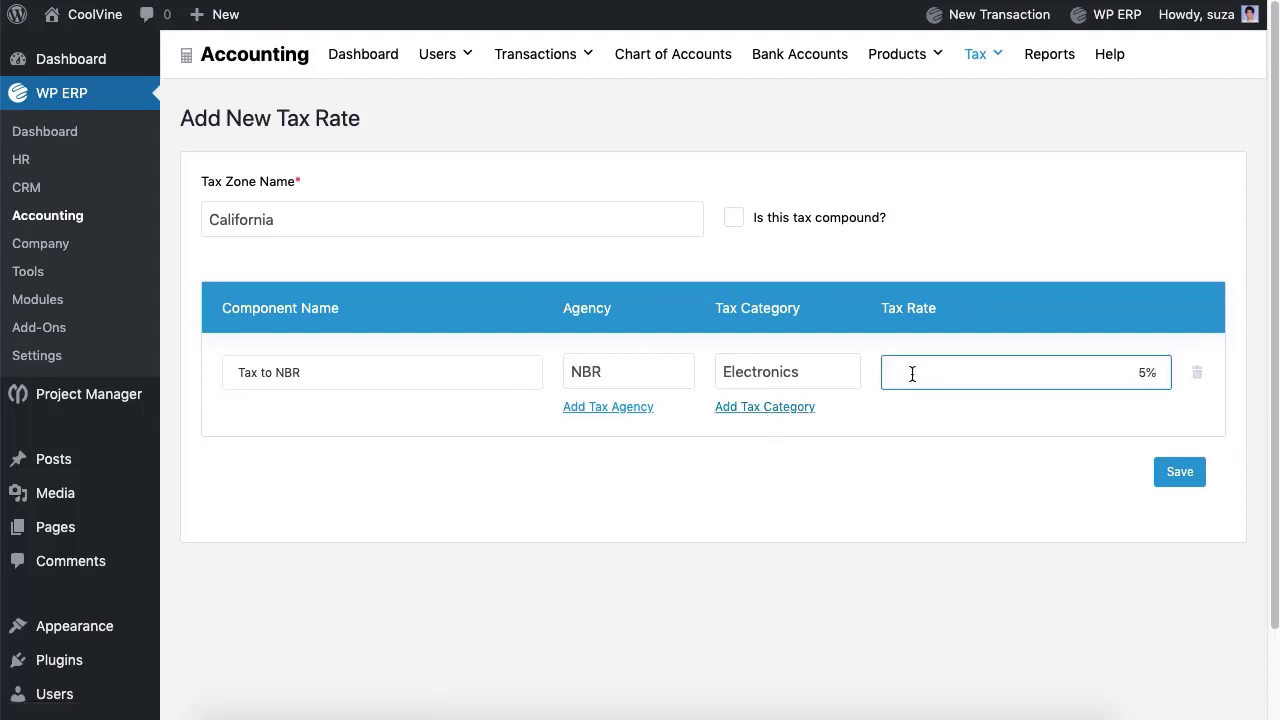
pyautogui.click(734, 218)
pyautogui.click(337, 458)
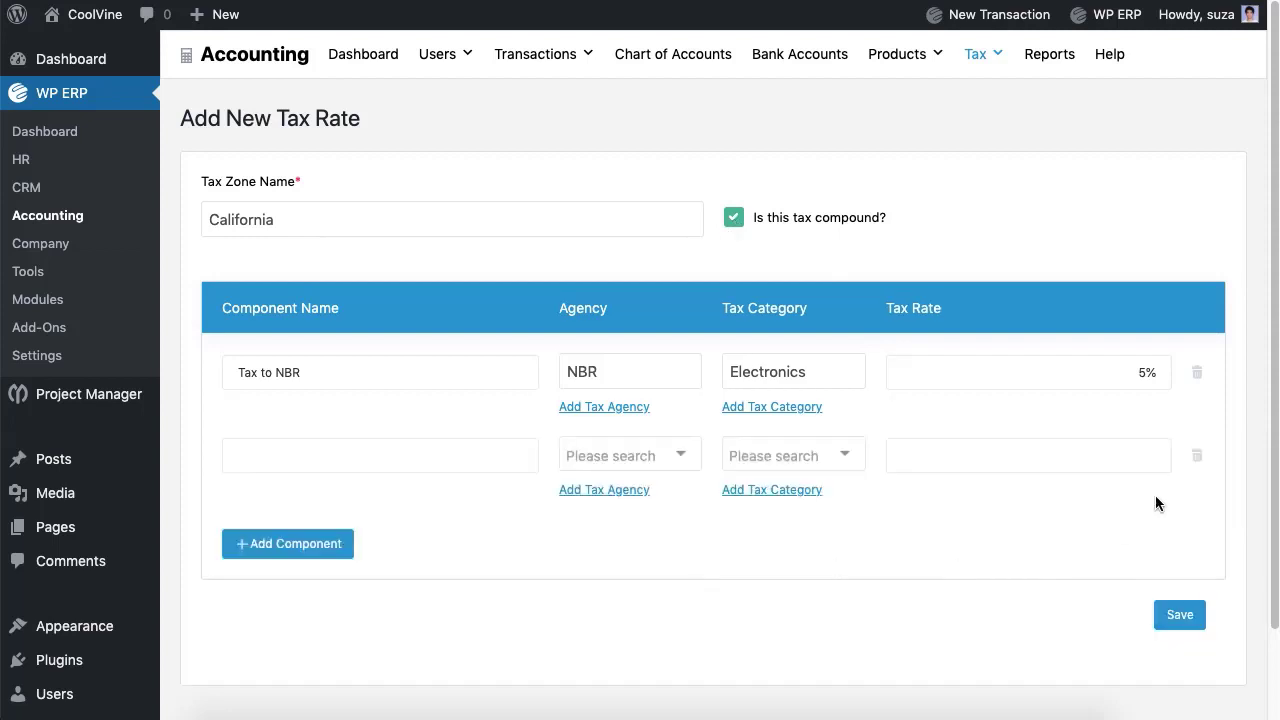
pyautogui.click(1196, 455)
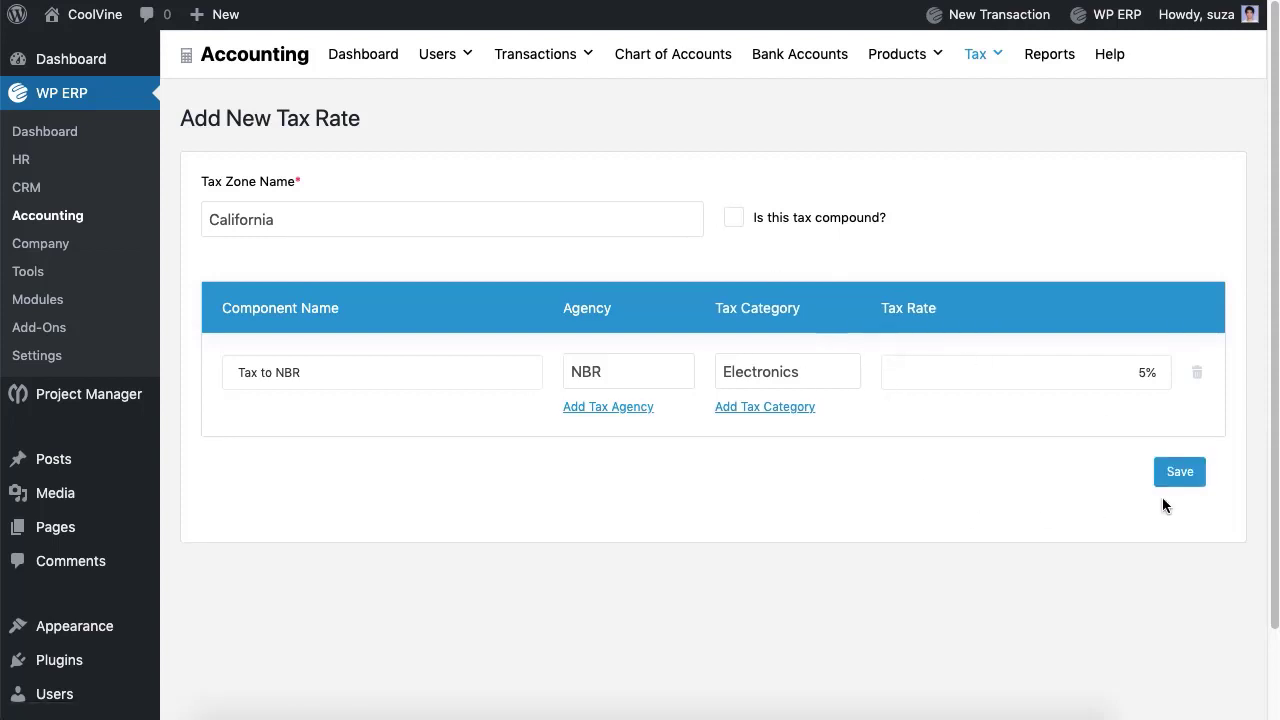
pyautogui.click(1191, 479)
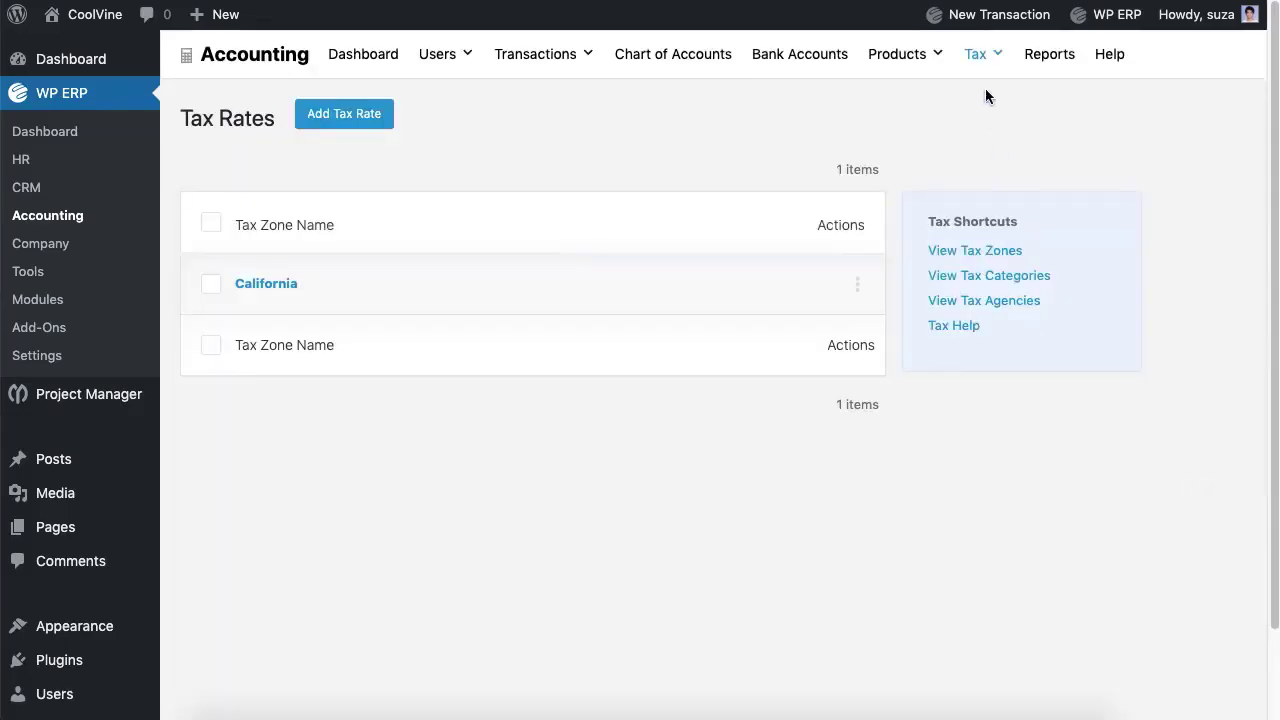
# Step: Start a new sales tax payment, then move to the Product Categories page
pyautogui.moveTo(985, 90)
pyautogui.click(995, 131)
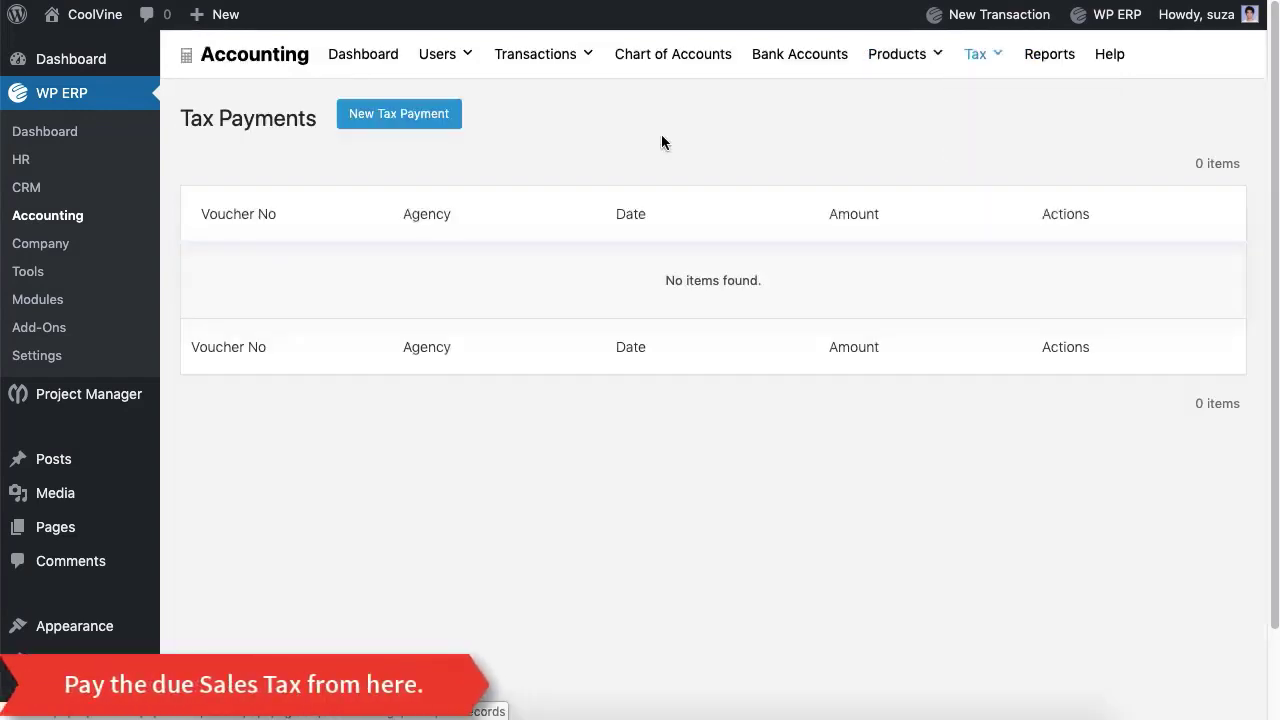
pyautogui.click(438, 122)
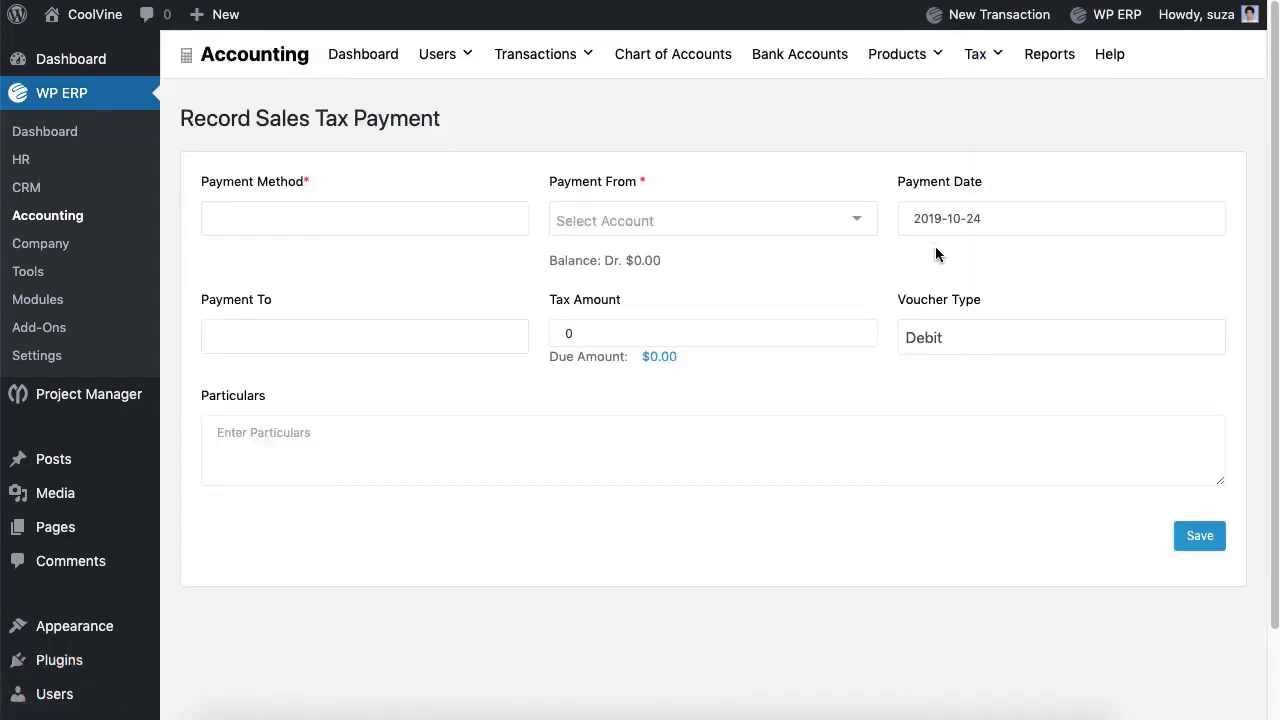
pyautogui.moveTo(908, 77)
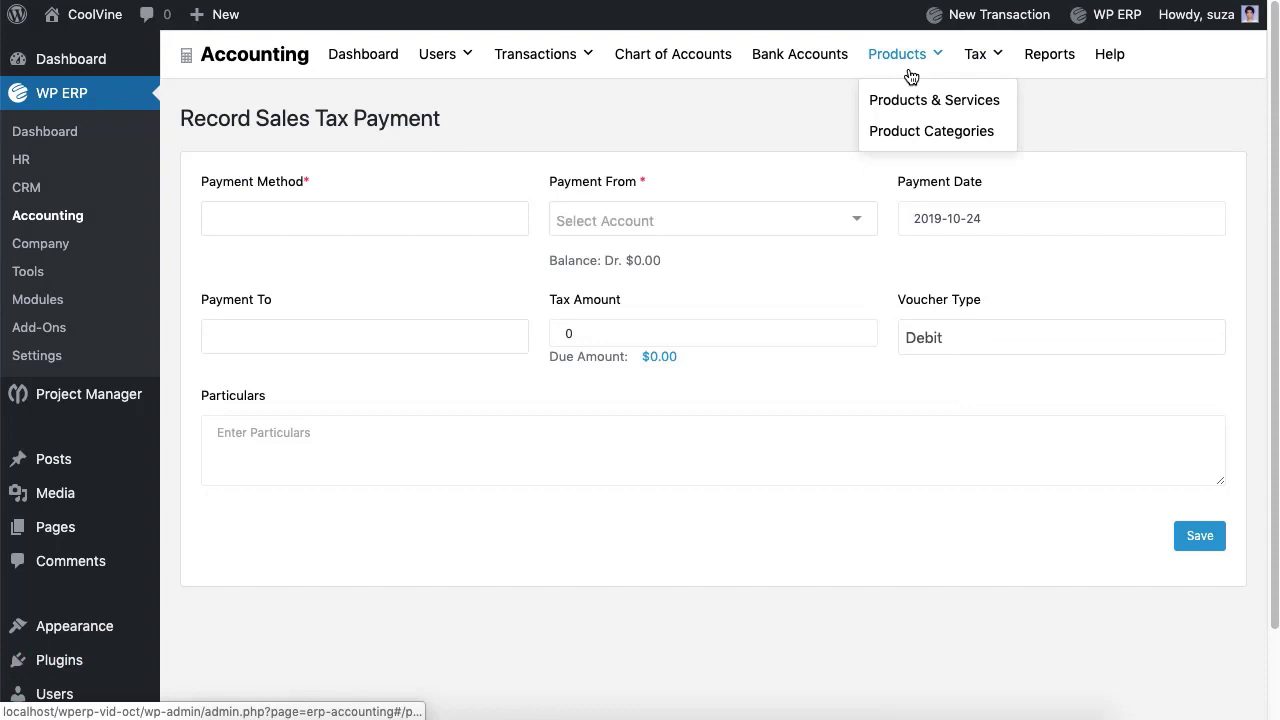
pyautogui.click(923, 143)
# Step: Create a product category named 'Electronics'
pyautogui.click(438, 183)
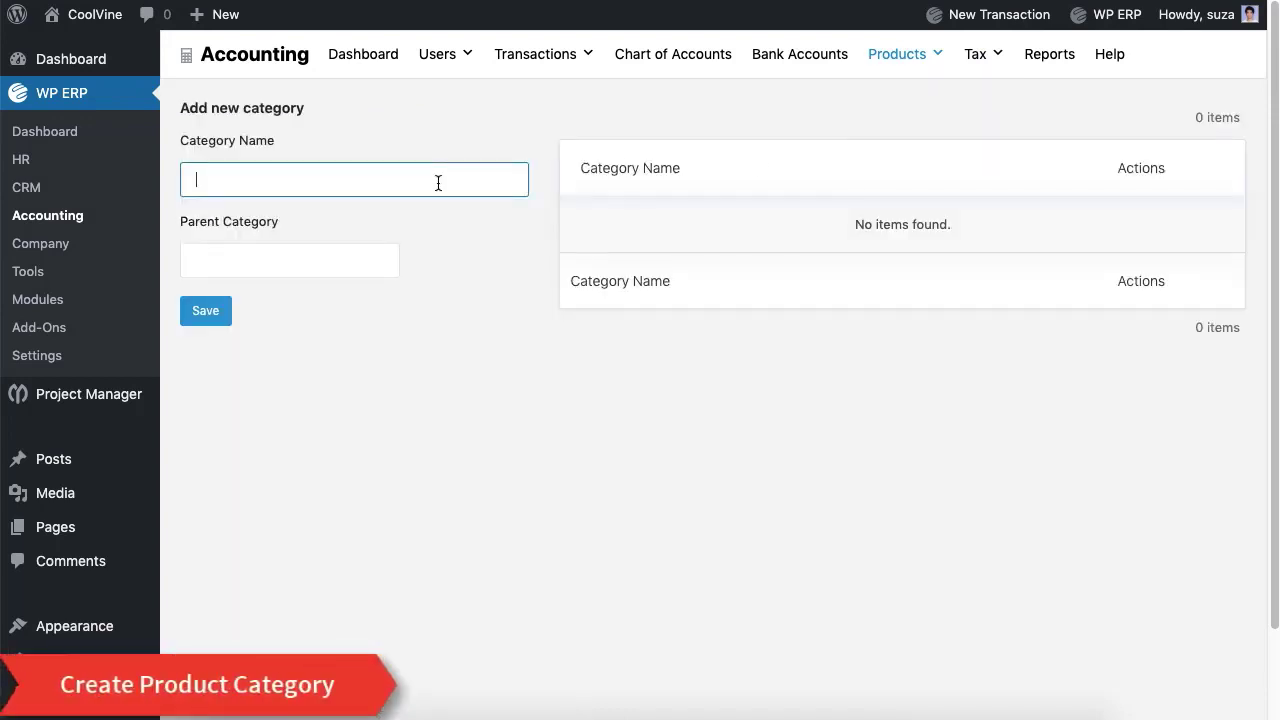
pyautogui.write('Electronics')
pyautogui.click(229, 310)
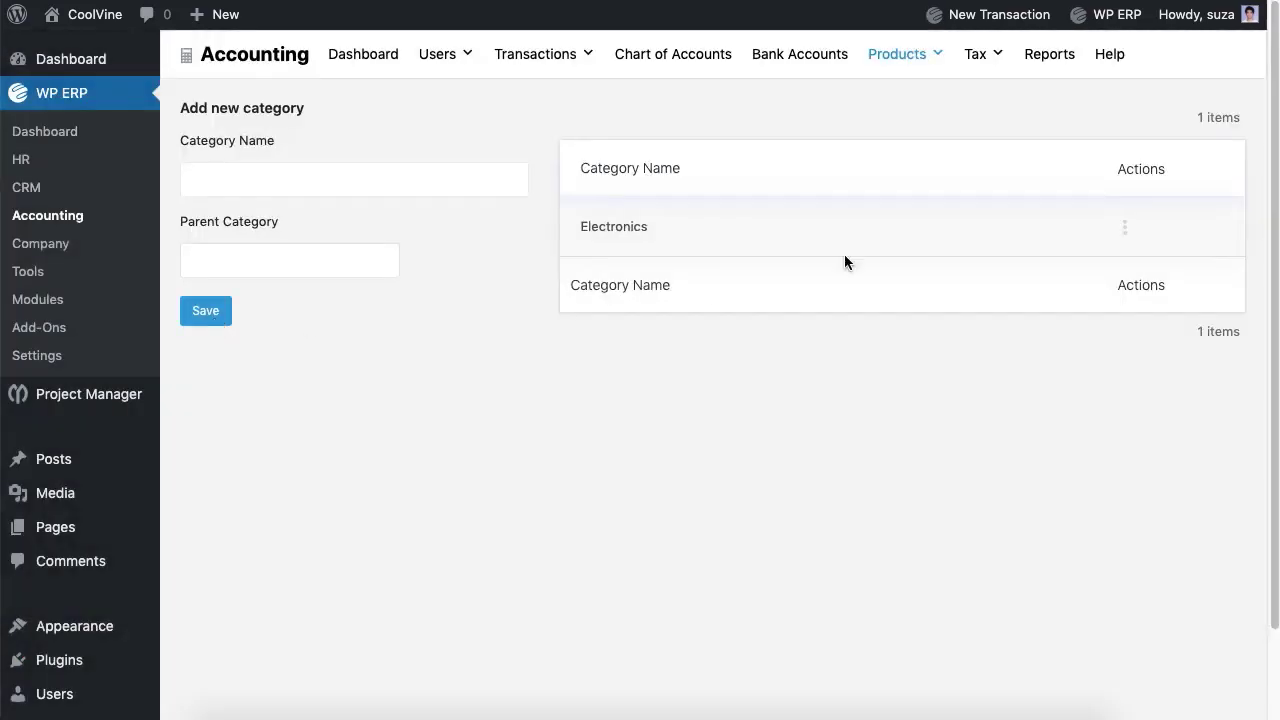
pyautogui.click(1124, 227)
# Step: Go to Products & Services and start a new product
pyautogui.moveTo(920, 69)
pyautogui.click(928, 104)
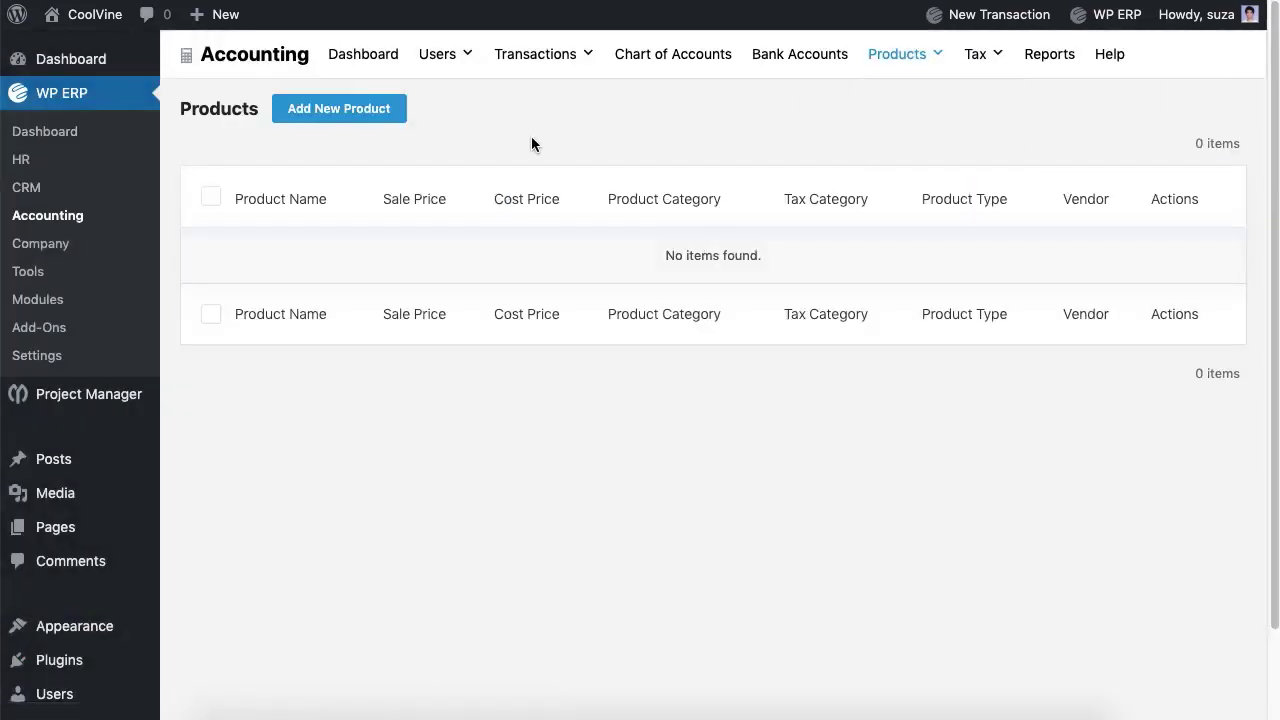
pyautogui.click(376, 112)
# Step: Enter product I Phone X in category Electronics with cost 1000 and sale price 1200
pyautogui.click(437, 117)
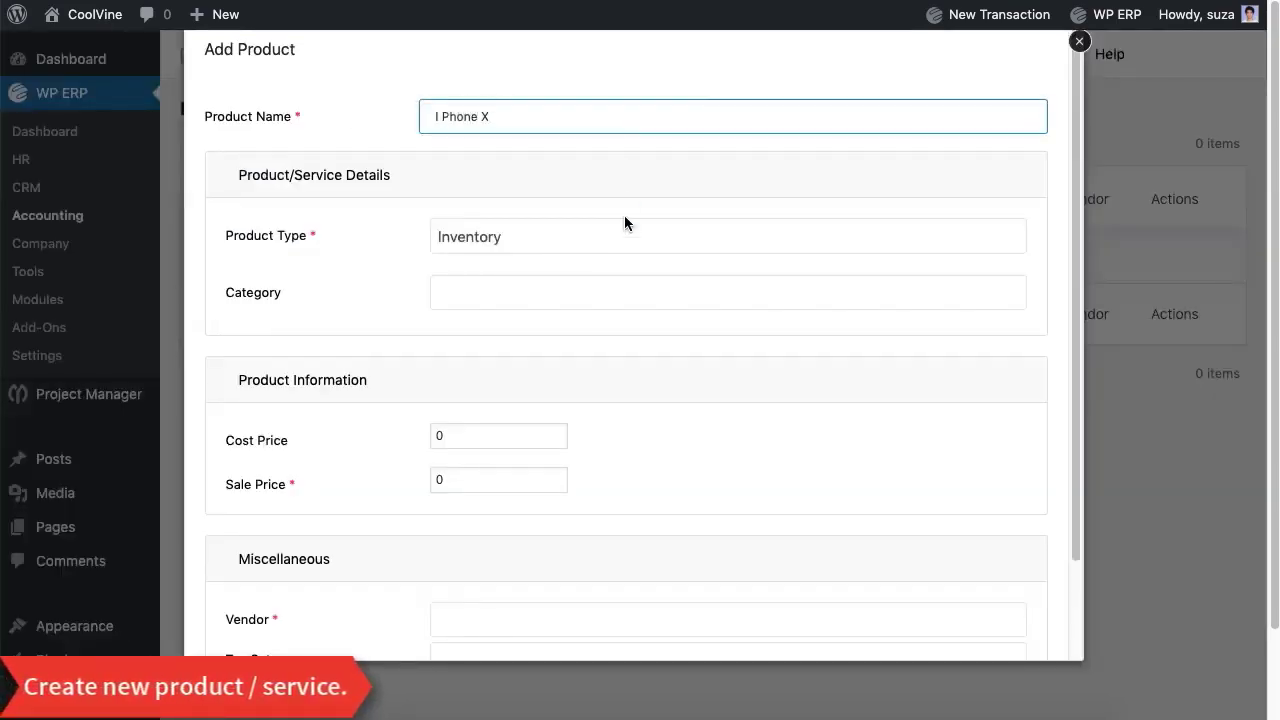
pyautogui.click(633, 295)
pyautogui.click(632, 333)
pyautogui.click(547, 434)
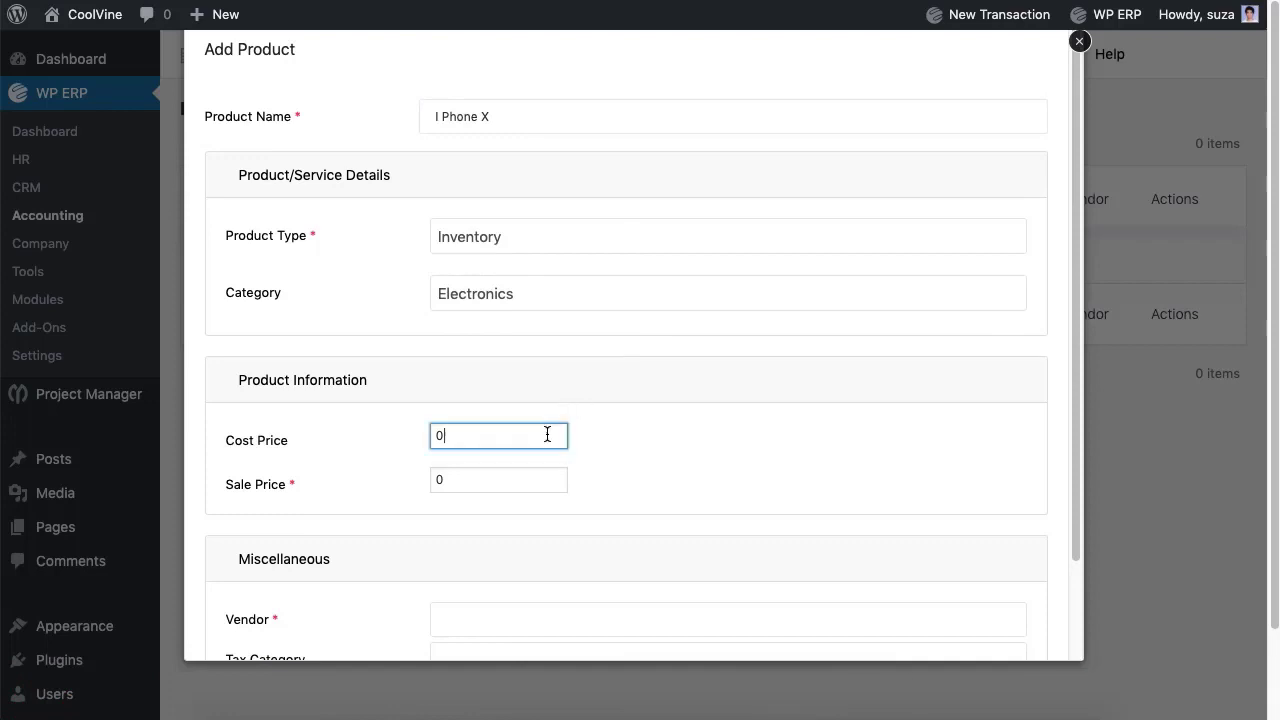
pyautogui.press('BackSpace')
pyautogui.write('1000')
pyautogui.click(529, 480)
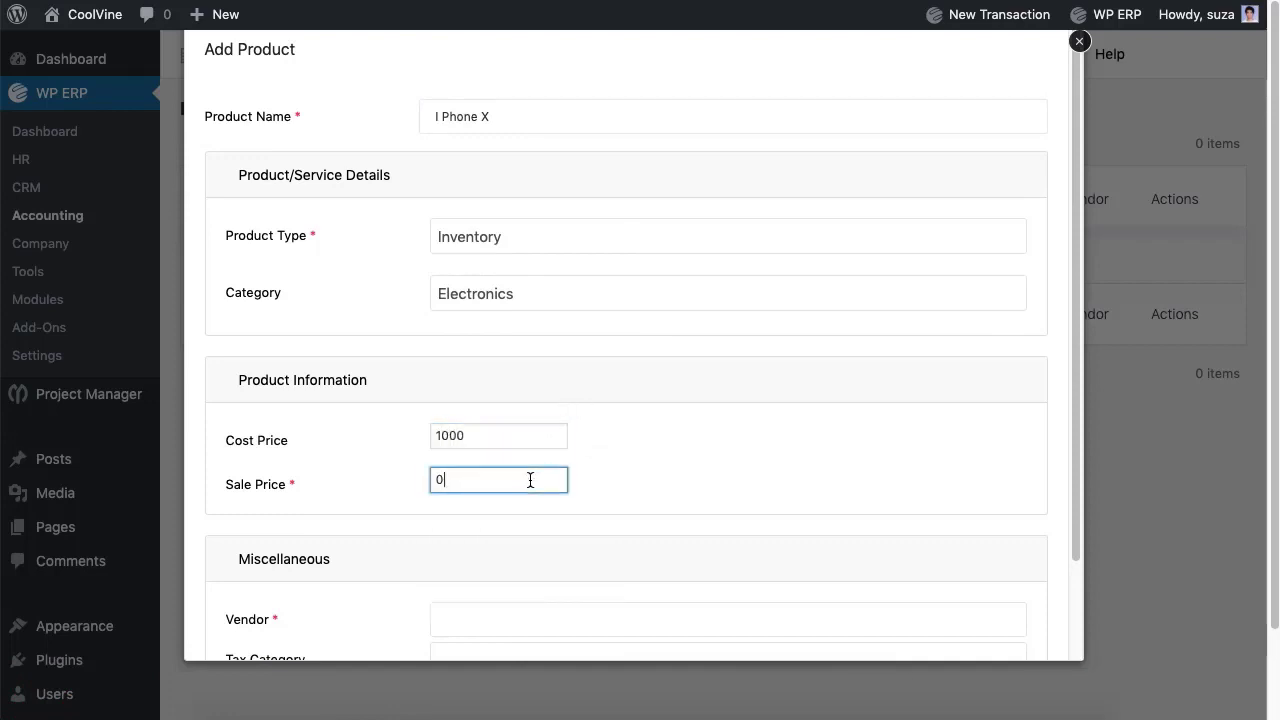
pyautogui.press('BackSpace')
pyautogui.write('1200')
# Step: Assign the vendor and Electronics tax category, then save the I Phone X product
pyautogui.scroll(-2, 556, 536)
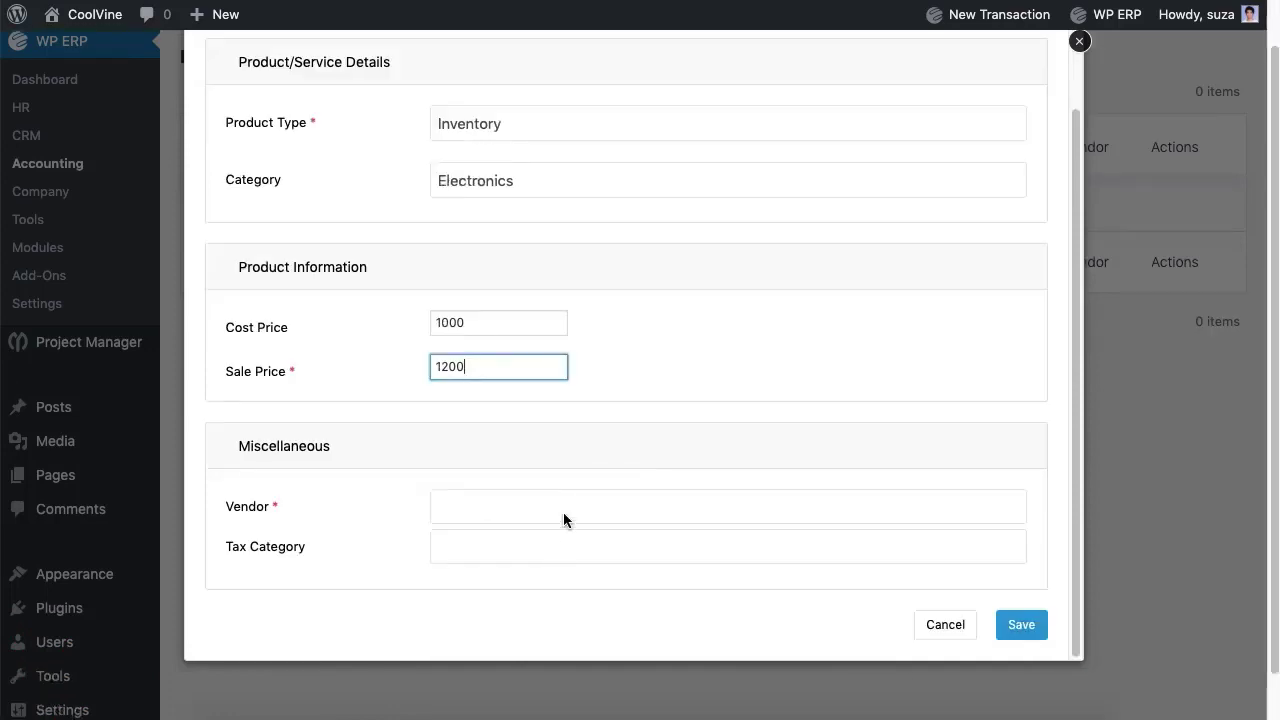
pyautogui.click(564, 511)
pyautogui.click(600, 477)
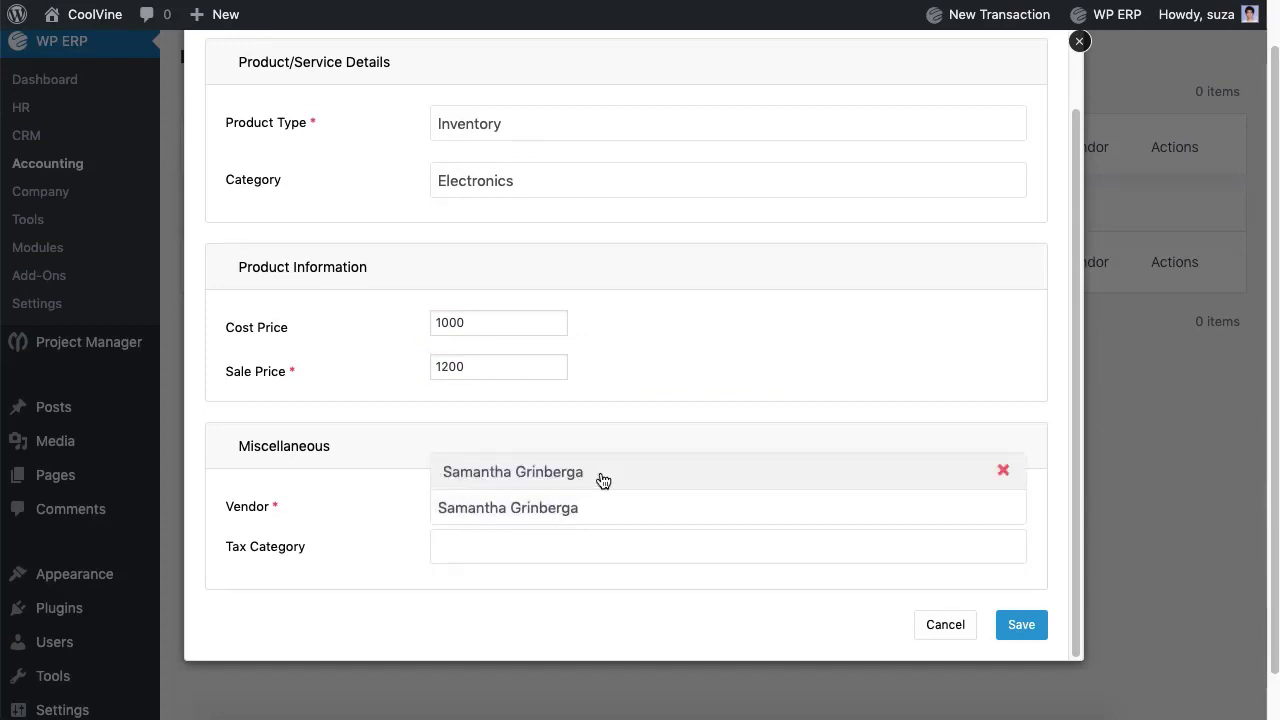
pyautogui.click(604, 548)
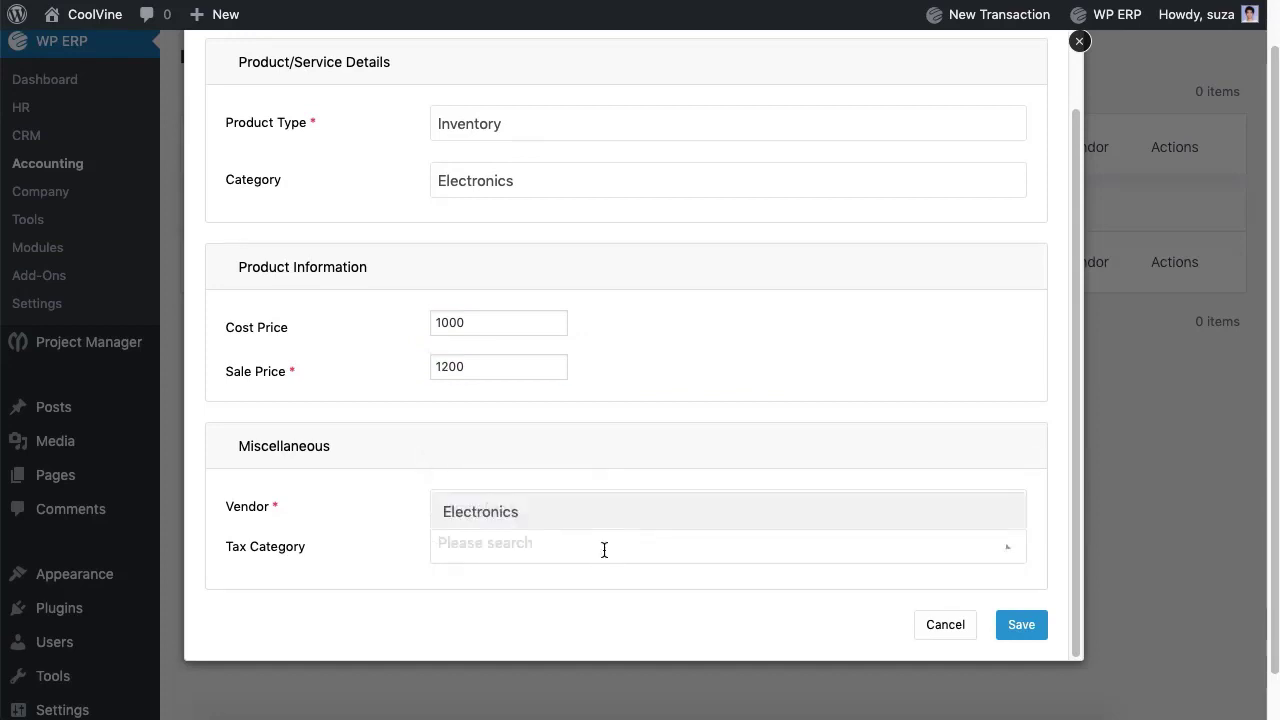
pyautogui.click(615, 515)
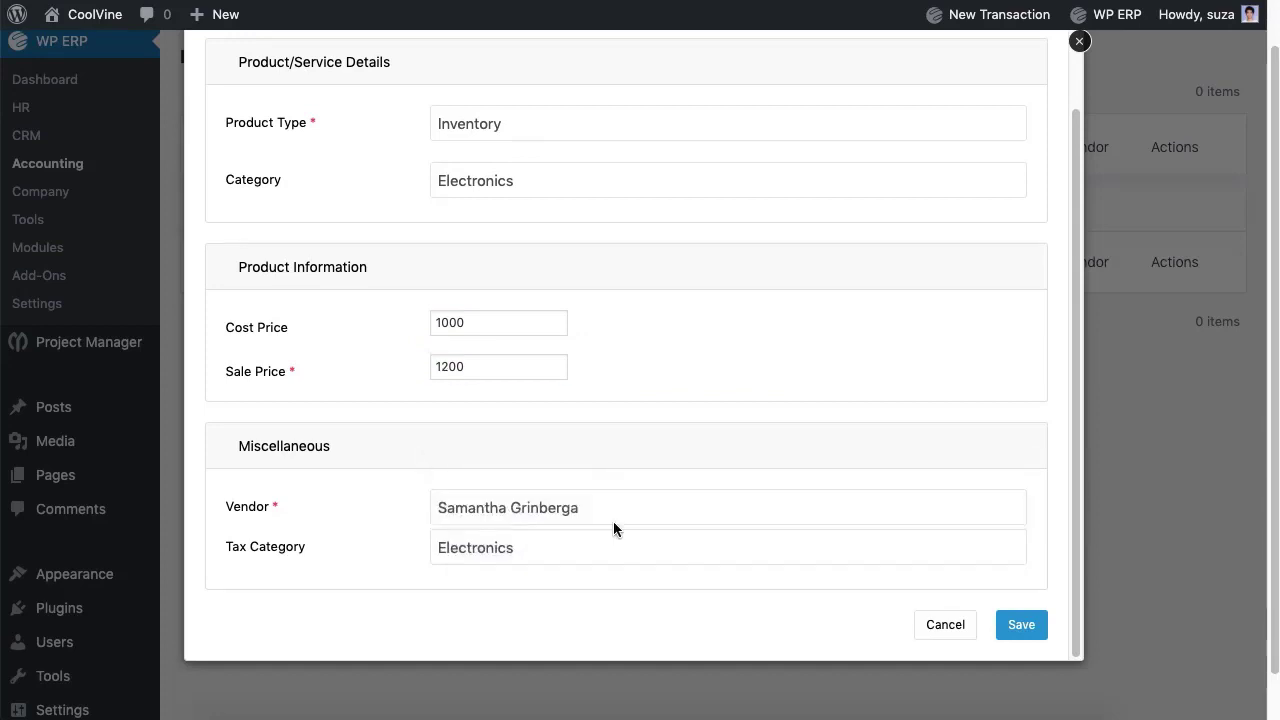
pyautogui.click(1022, 626)
pyautogui.scroll(1, 1025, 640)
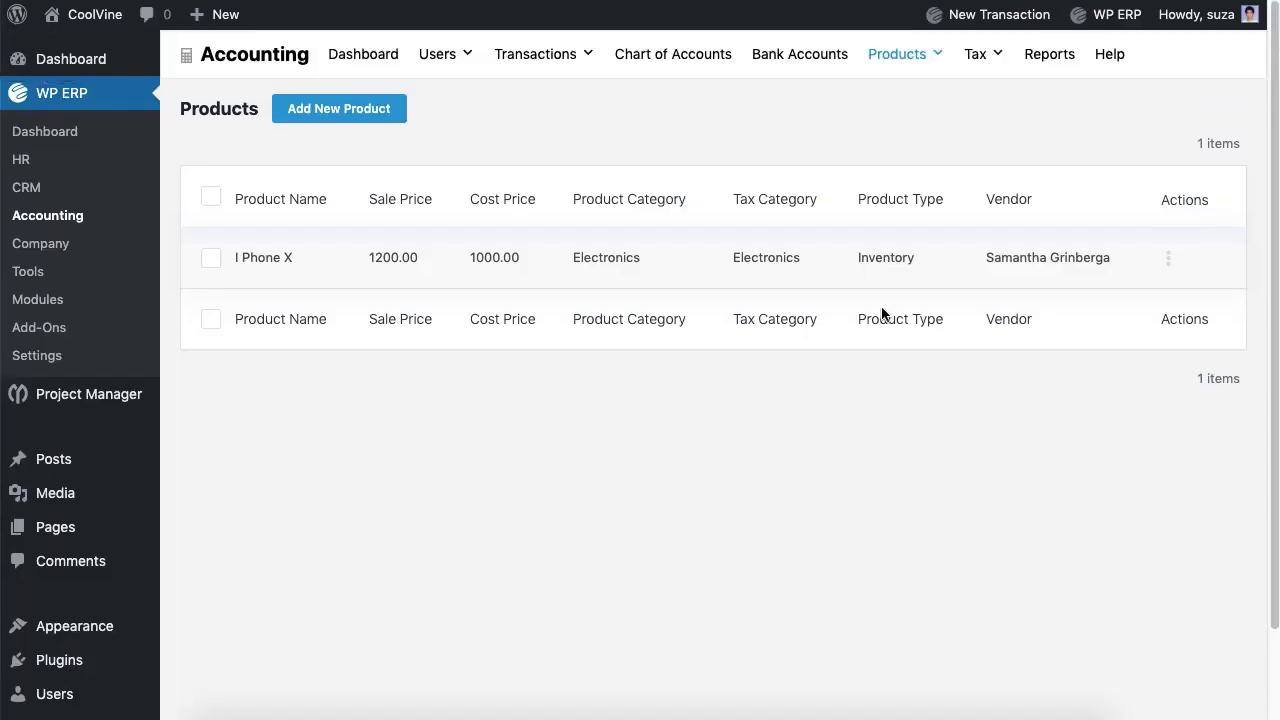
# Step: Open Opening Balances for the 2019 financial year
pyautogui.moveTo(985, 25)
pyautogui.click(950, 362)
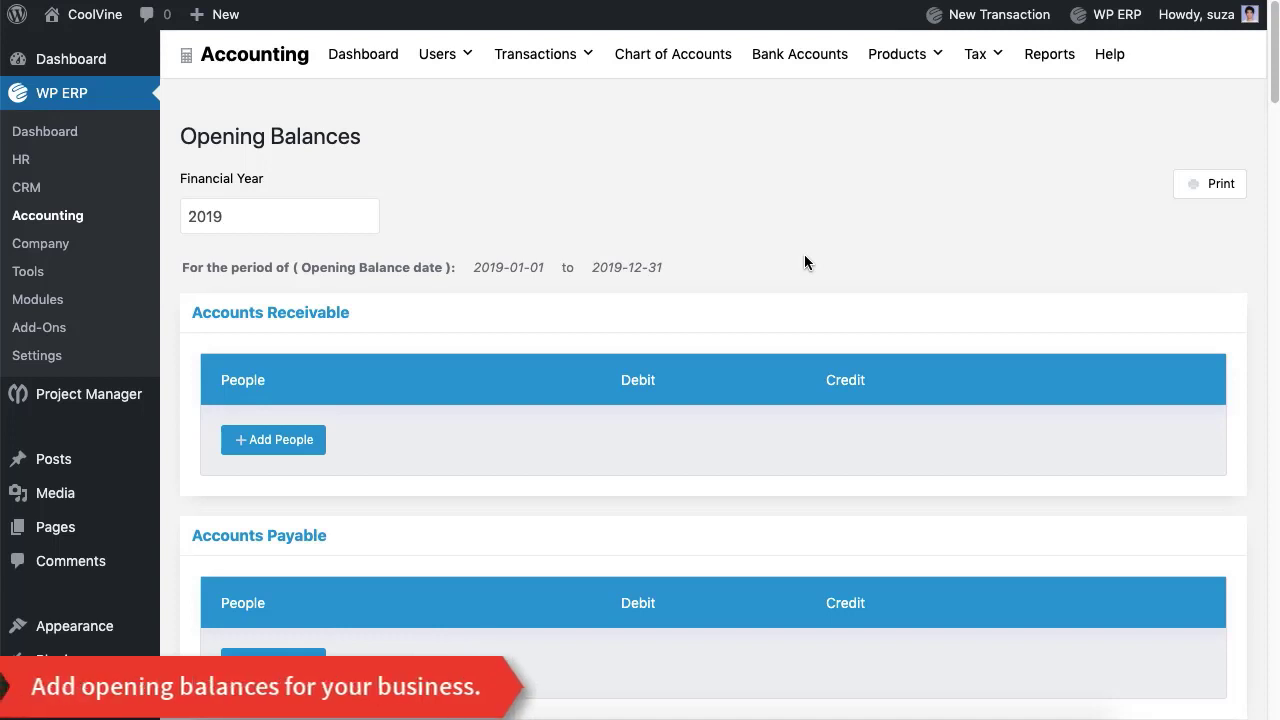
pyautogui.click(329, 214)
pyautogui.click(274, 254)
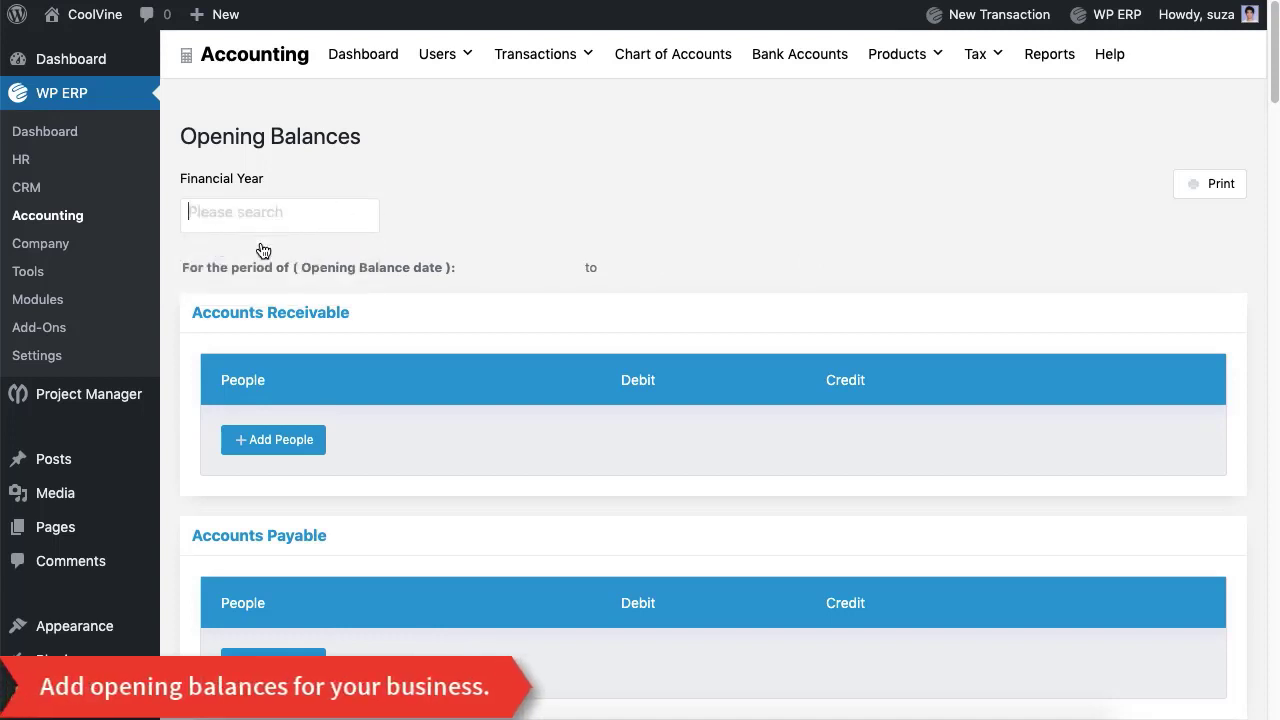
pyautogui.scroll(-15, 535, 228)
pyautogui.scroll(5, 531, 223)
pyautogui.scroll(-1, 531, 223)
# Step: Enter debits for Inventory, Office Equipment, Computer Equipment (10000) and Cash (100000)
pyautogui.click(818, 316)
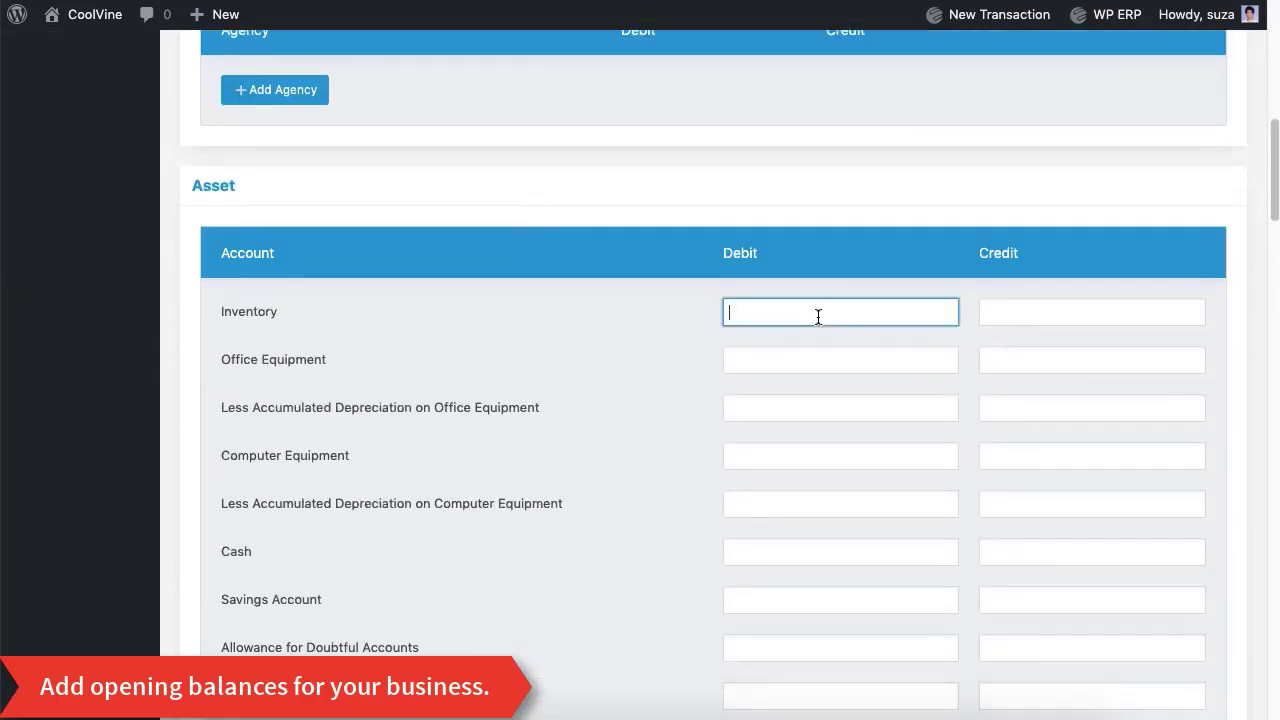
pyautogui.click(744, 369)
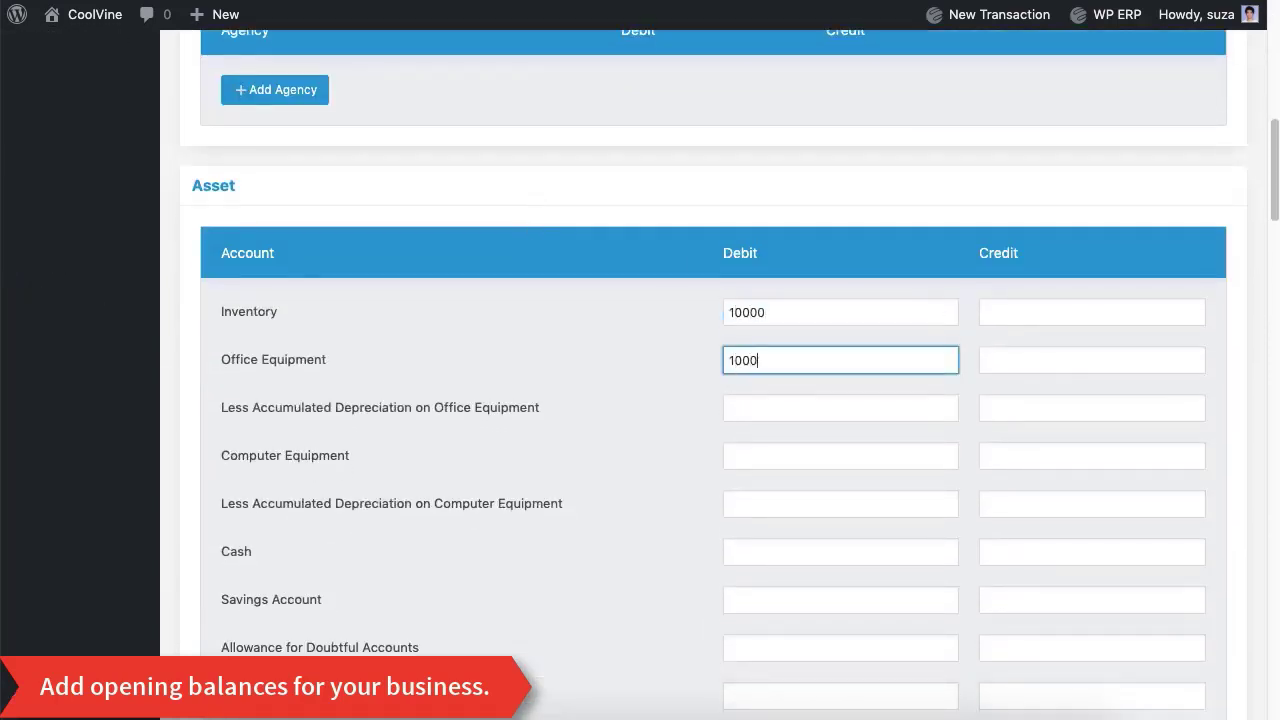
pyautogui.click(795, 462)
pyautogui.write('10000')
pyautogui.click(766, 551)
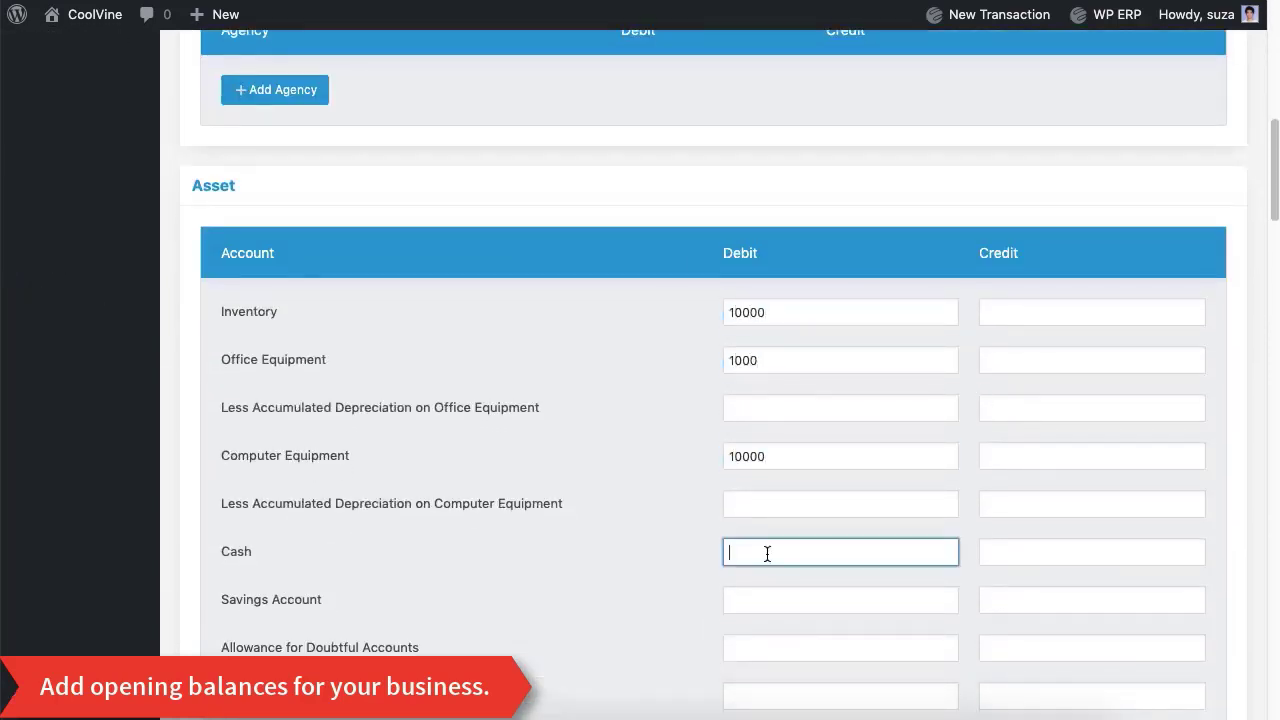
pyautogui.write('100000')
# Step: Enter debits for Land, Furniture & Fixture and Buildings (10000)
pyautogui.scroll(-1, 851, 436)
pyautogui.scroll(-5, 851, 436)
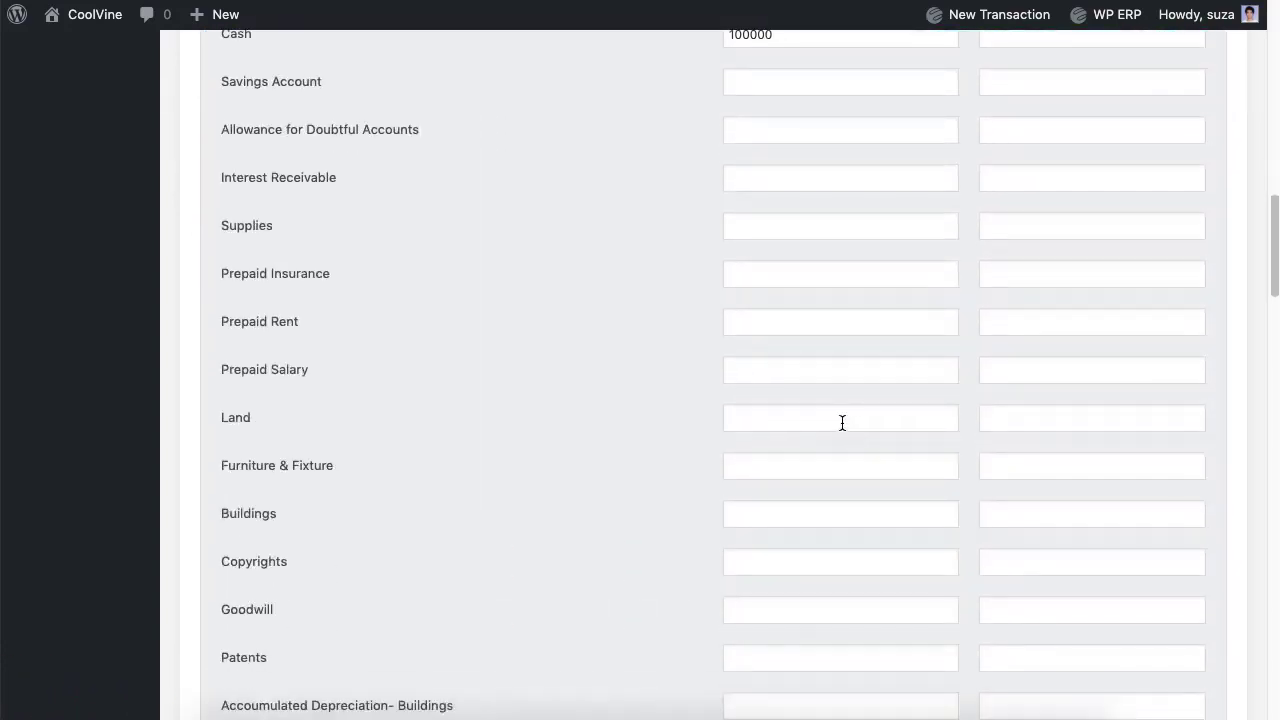
pyautogui.click(842, 423)
pyautogui.click(783, 465)
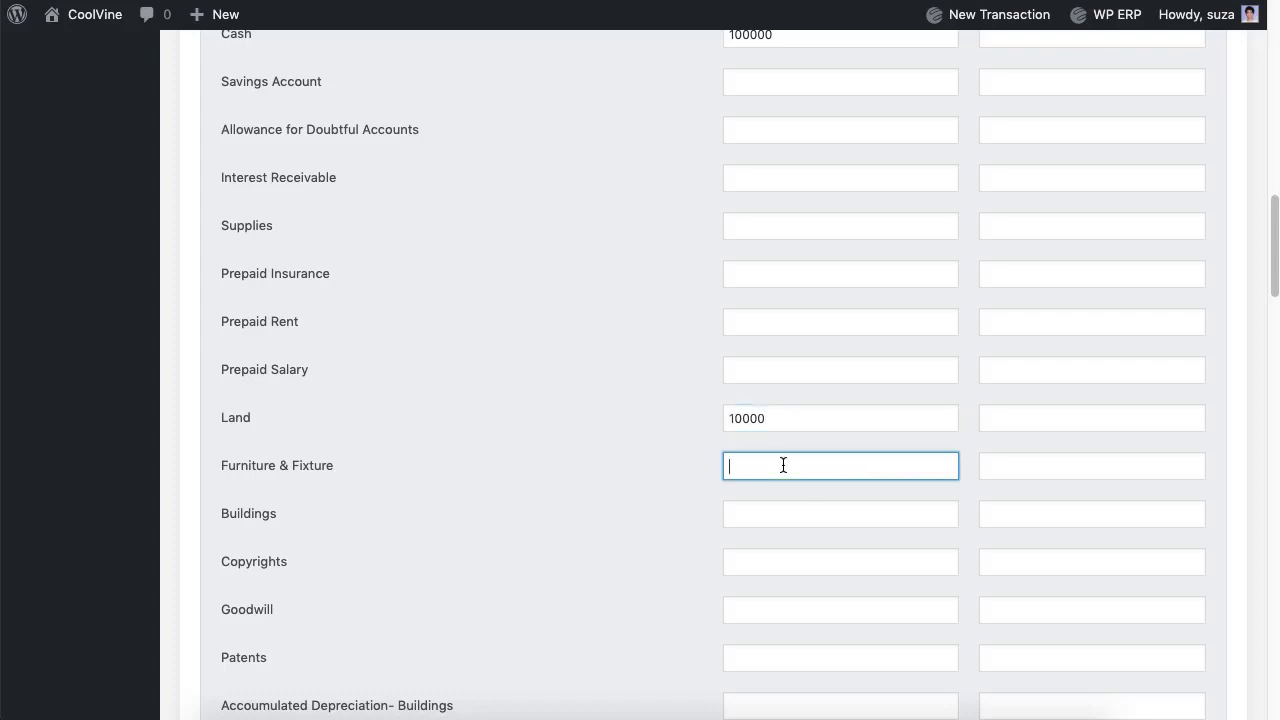
pyautogui.click(823, 516)
pyautogui.write('10000')
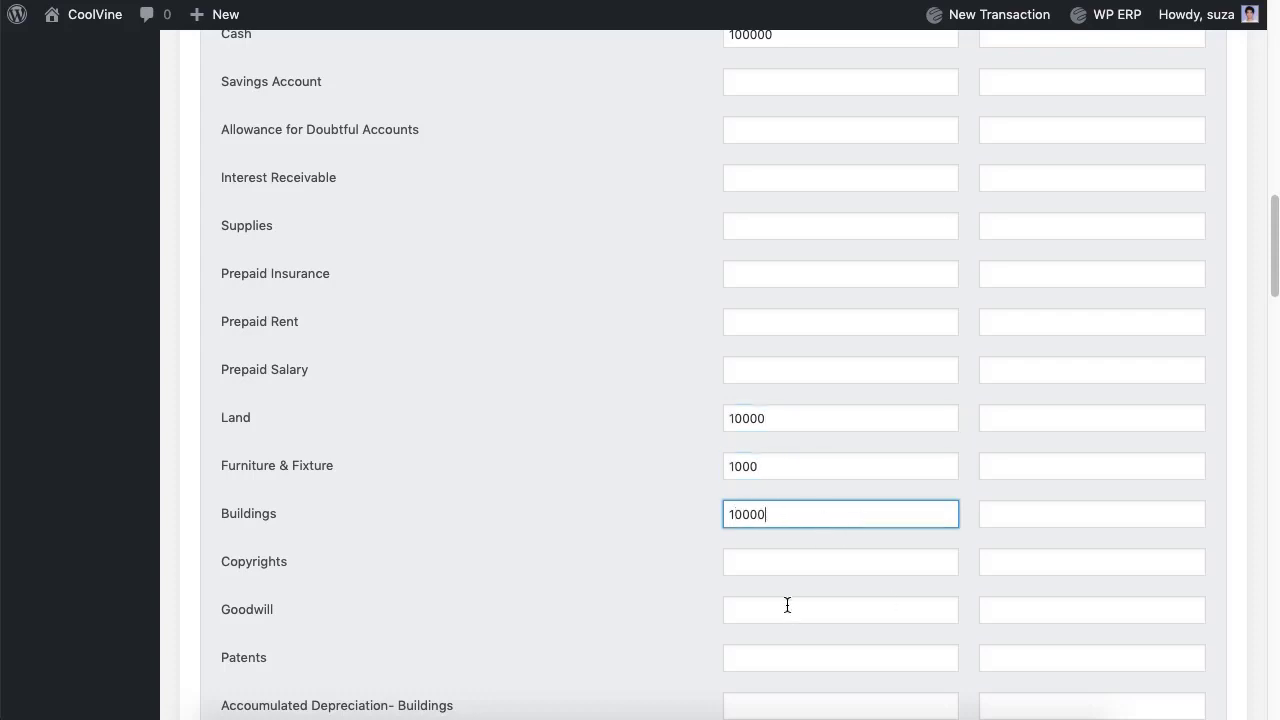
pyautogui.scroll(-7, 612, 586)
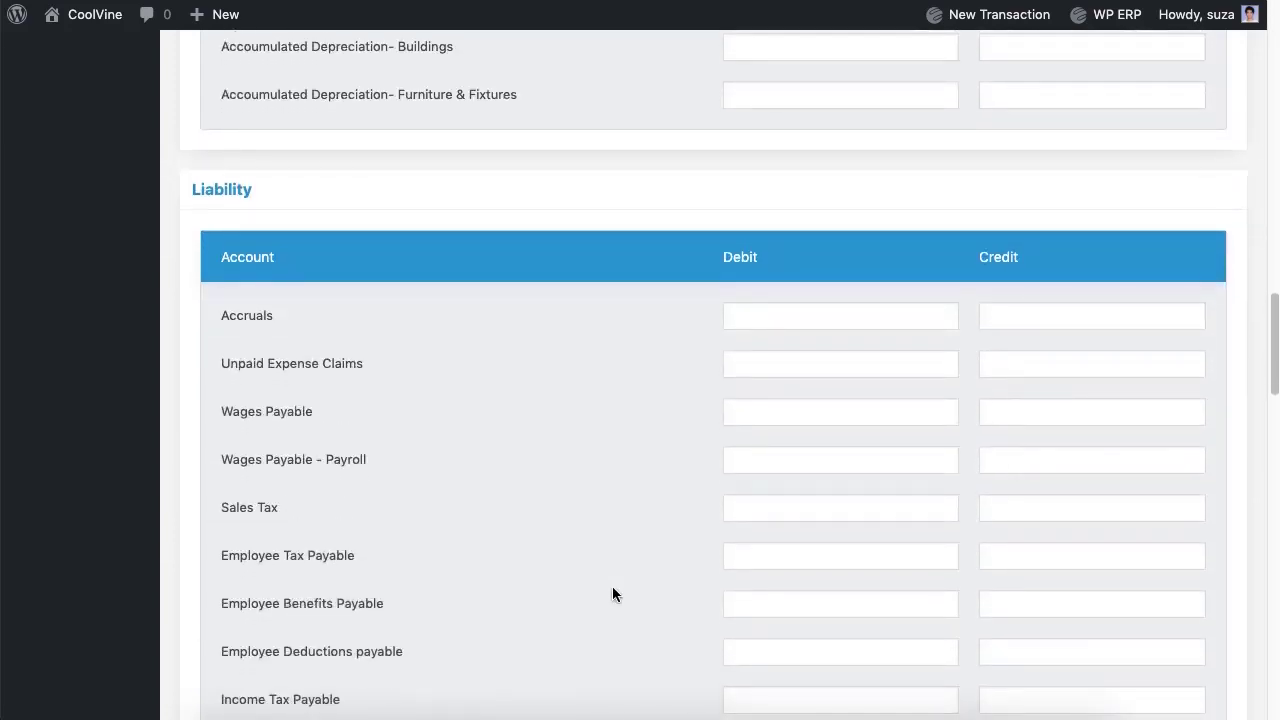
# Step: Enter liability credits for Wages Payable and Loan (5000)
pyautogui.click(1098, 418)
pyautogui.write('5')
pyautogui.click(711, 530)
pyautogui.scroll(-5, 711, 530)
pyautogui.click(1060, 484)
pyautogui.write('5000')
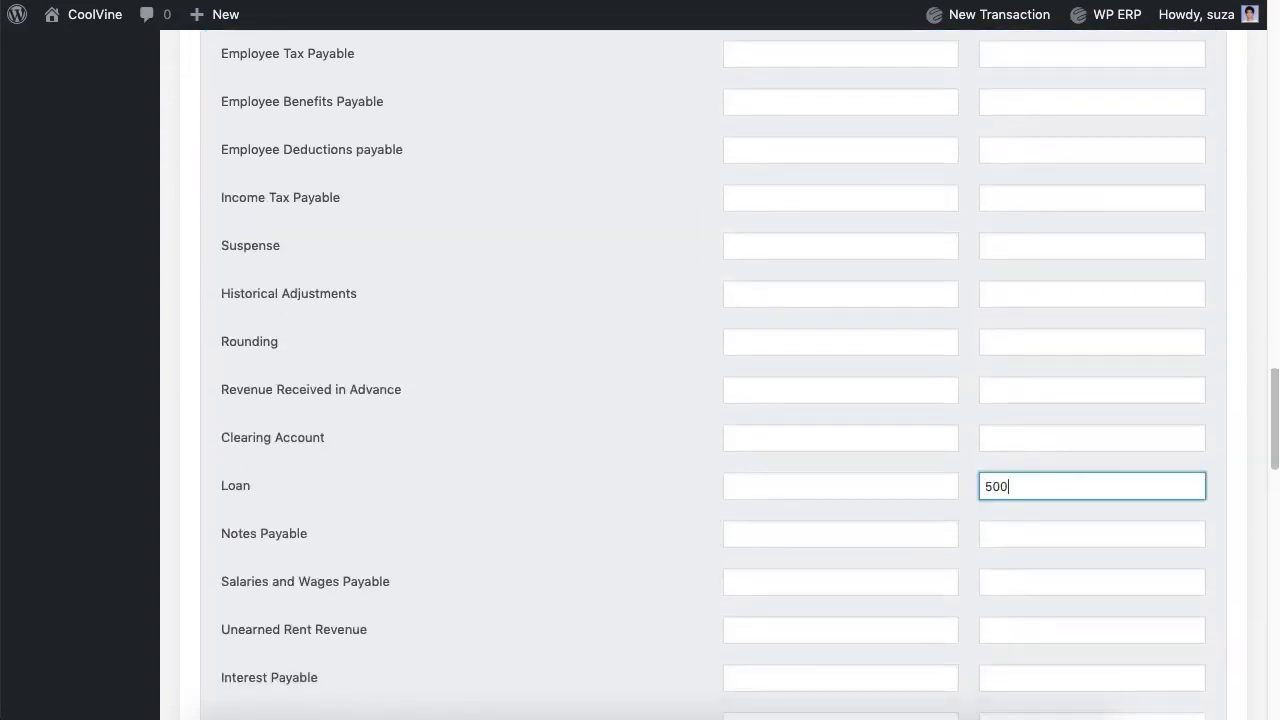
pyautogui.click(637, 543)
pyautogui.scroll(-7, 637, 543)
pyautogui.scroll(-7, 637, 543)
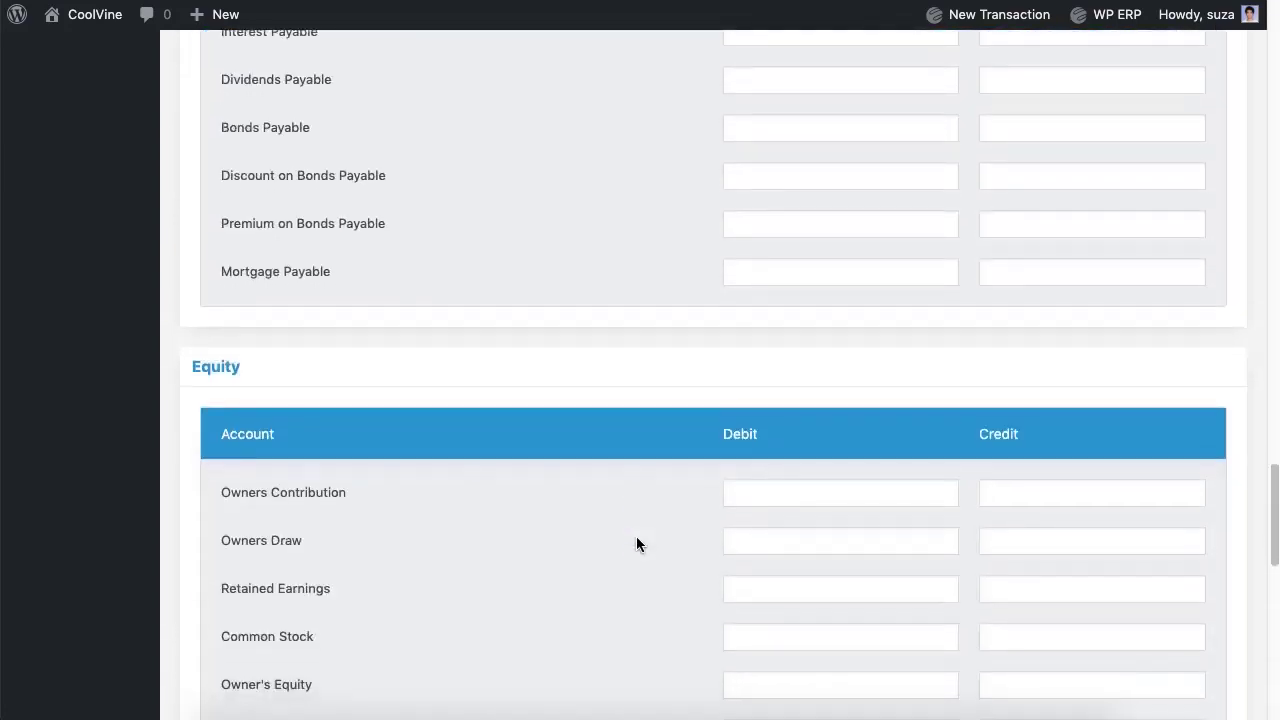
# Step: Add a bank row for Eastern Bank Ltd. with a 10000 debit
pyautogui.click(546, 557)
pyautogui.click(250, 486)
pyautogui.click(669, 564)
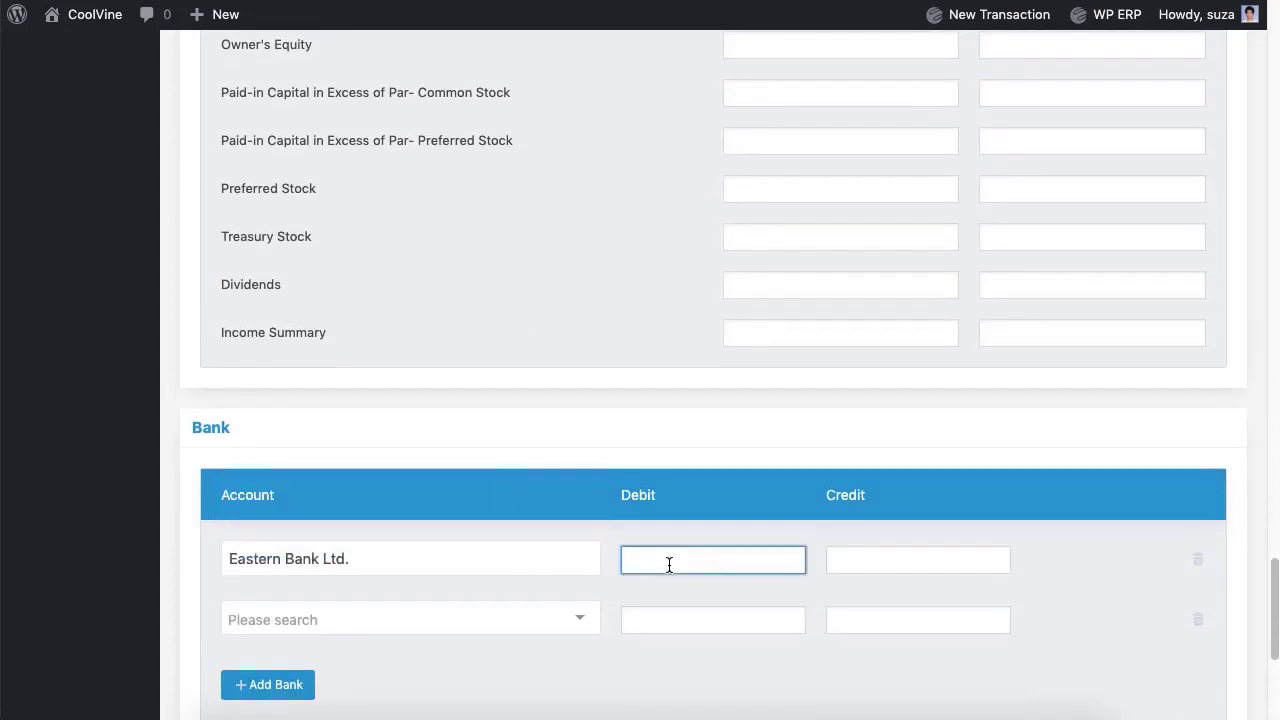
pyautogui.click(620, 288)
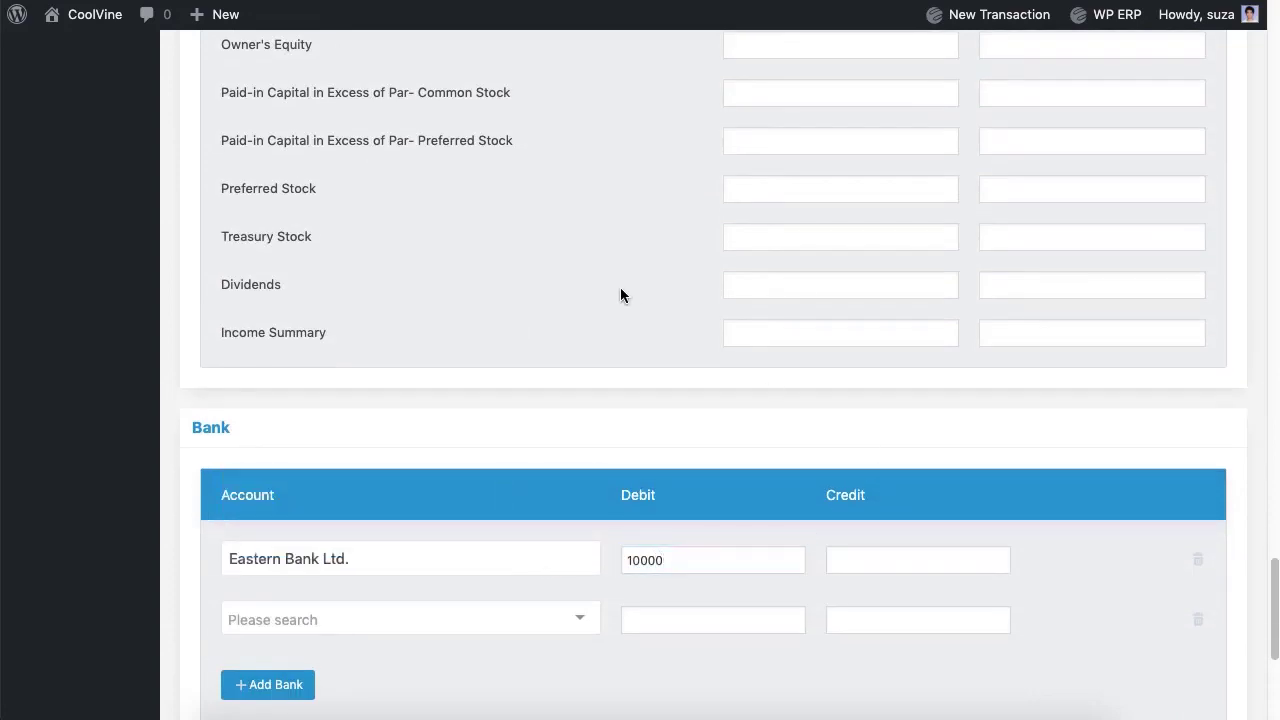
pyautogui.scroll(-2, 620, 288)
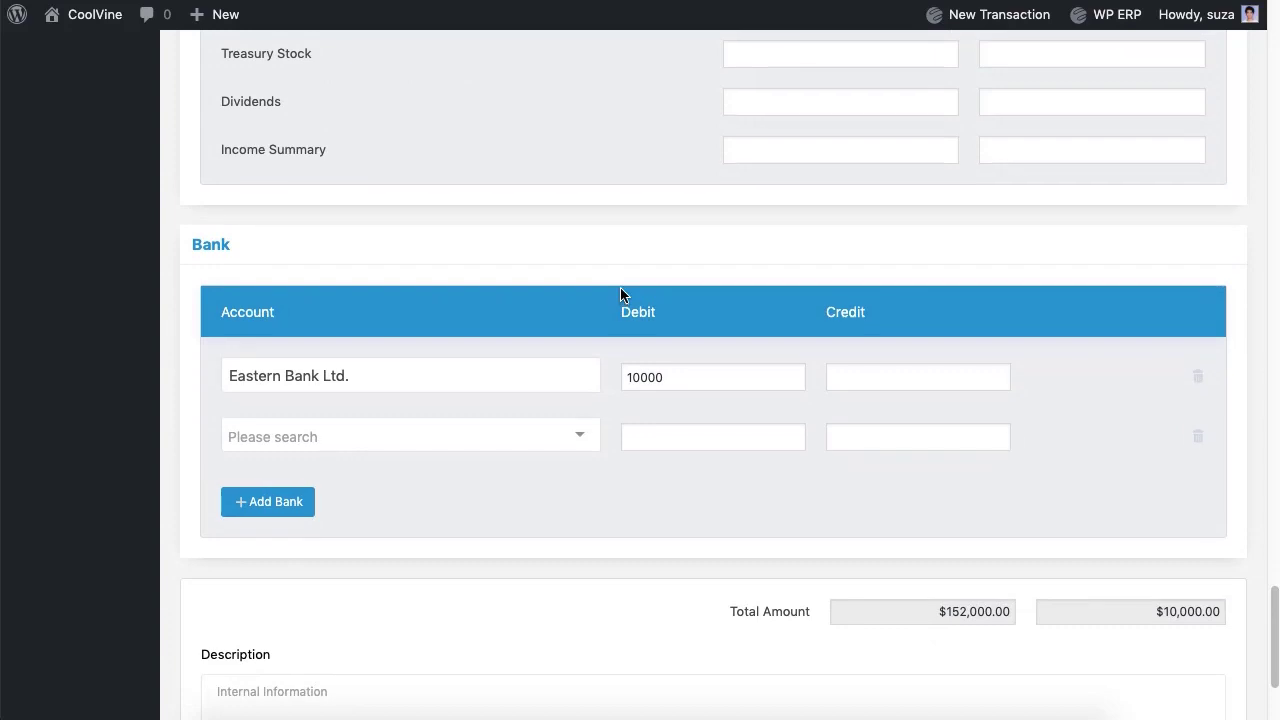
pyautogui.scroll(7, 620, 293)
# Step: Enter the balancing Owners Contribution credit and save the opening balances
pyautogui.click(1029, 305)
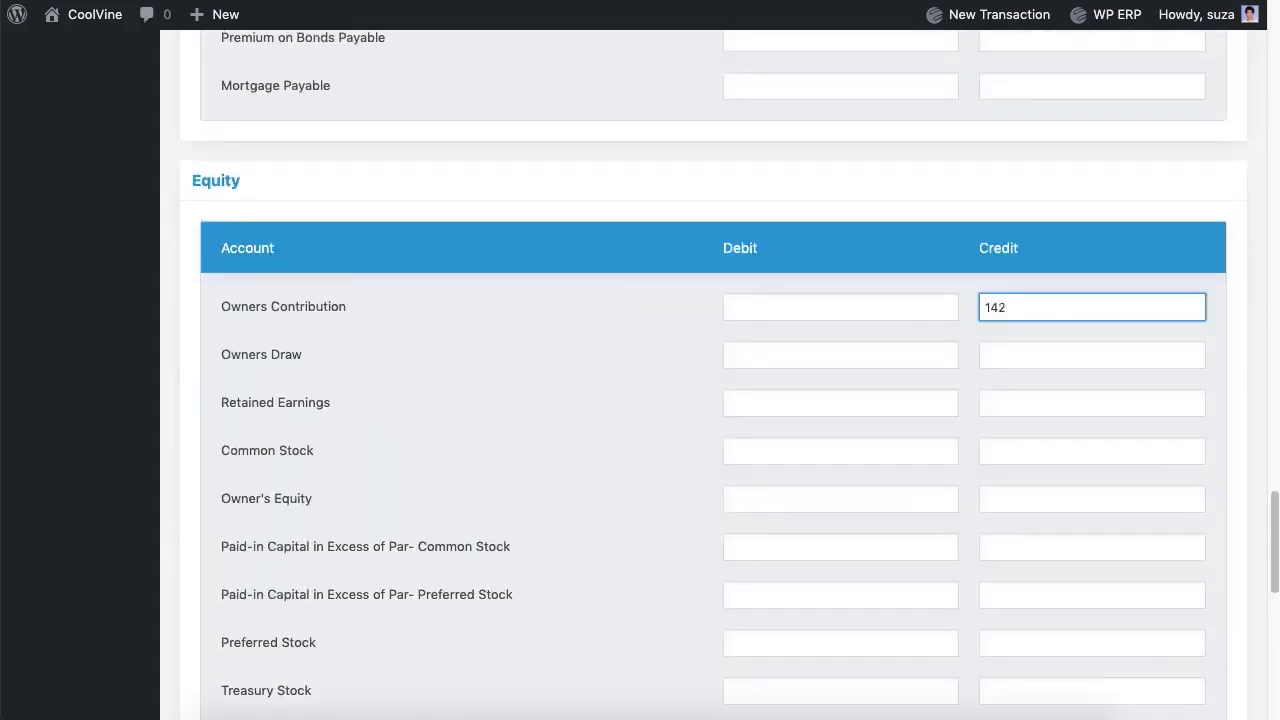
pyautogui.scroll(-8, 663, 350)
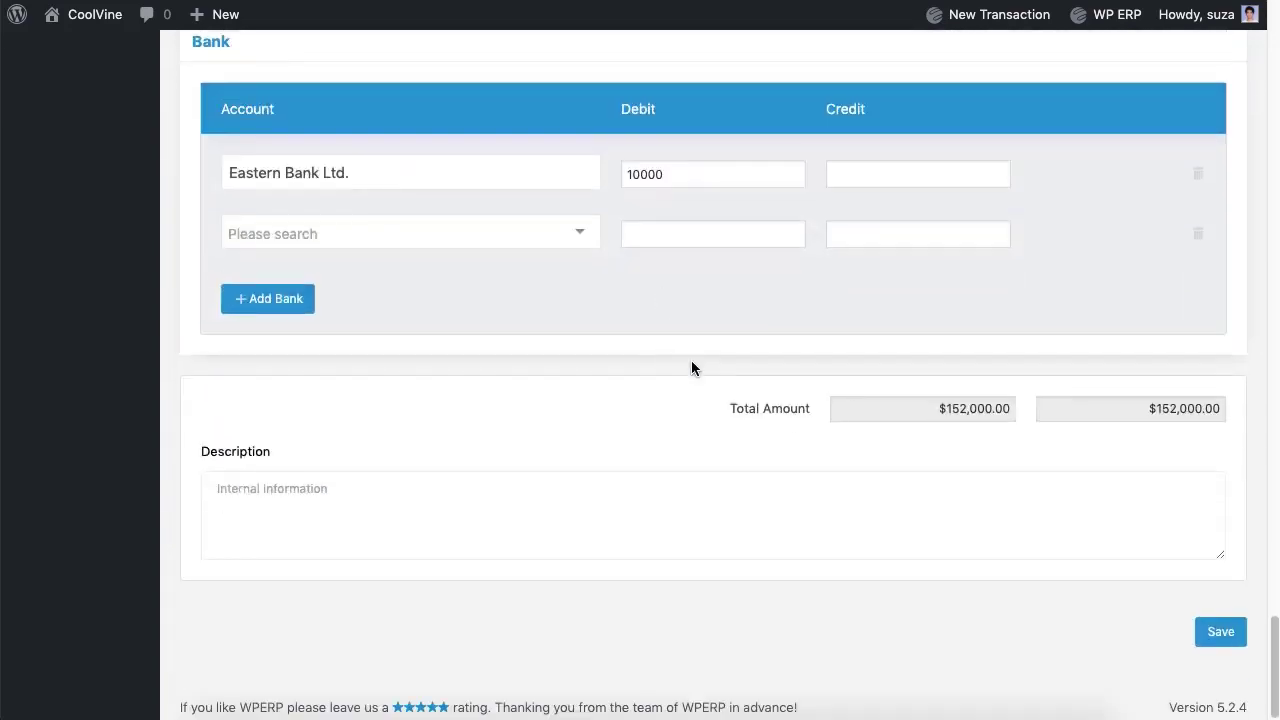
pyautogui.click(1218, 634)
pyautogui.scroll(15, 1007, 593)
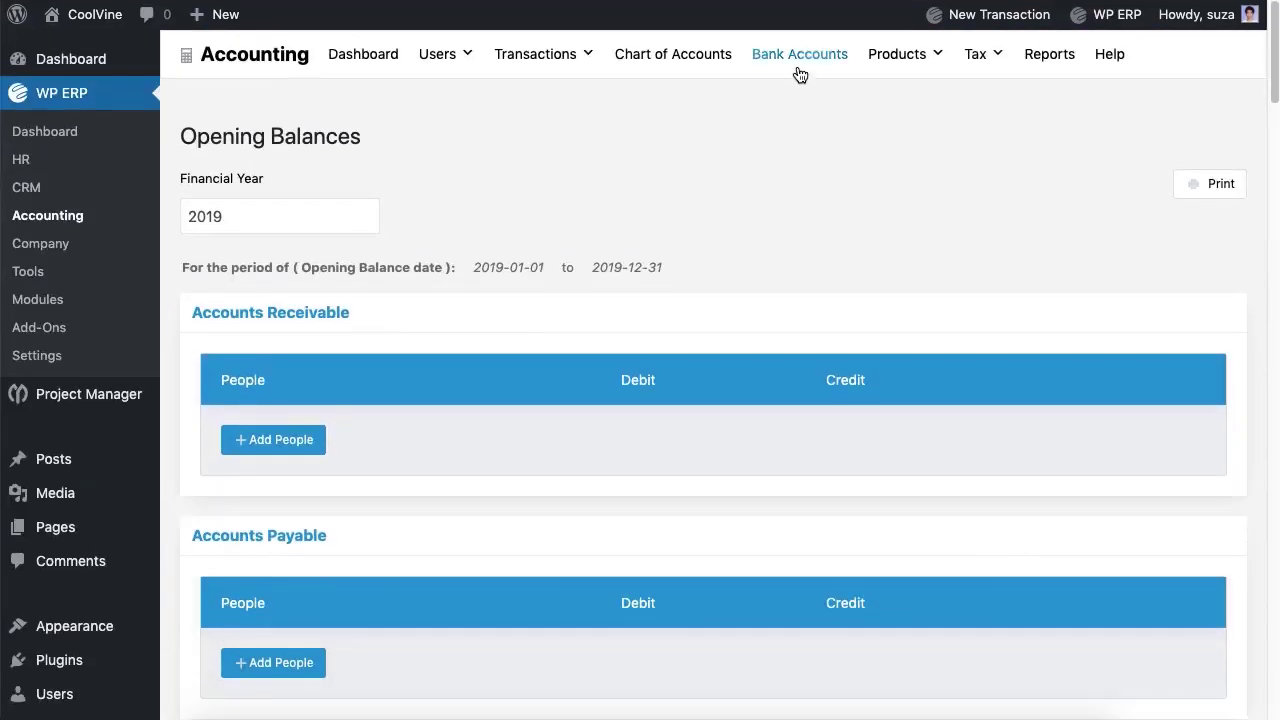
# Step: Open a new Transfer Money form from Bank Accounts
pyautogui.click(800, 60)
pyautogui.click(408, 128)
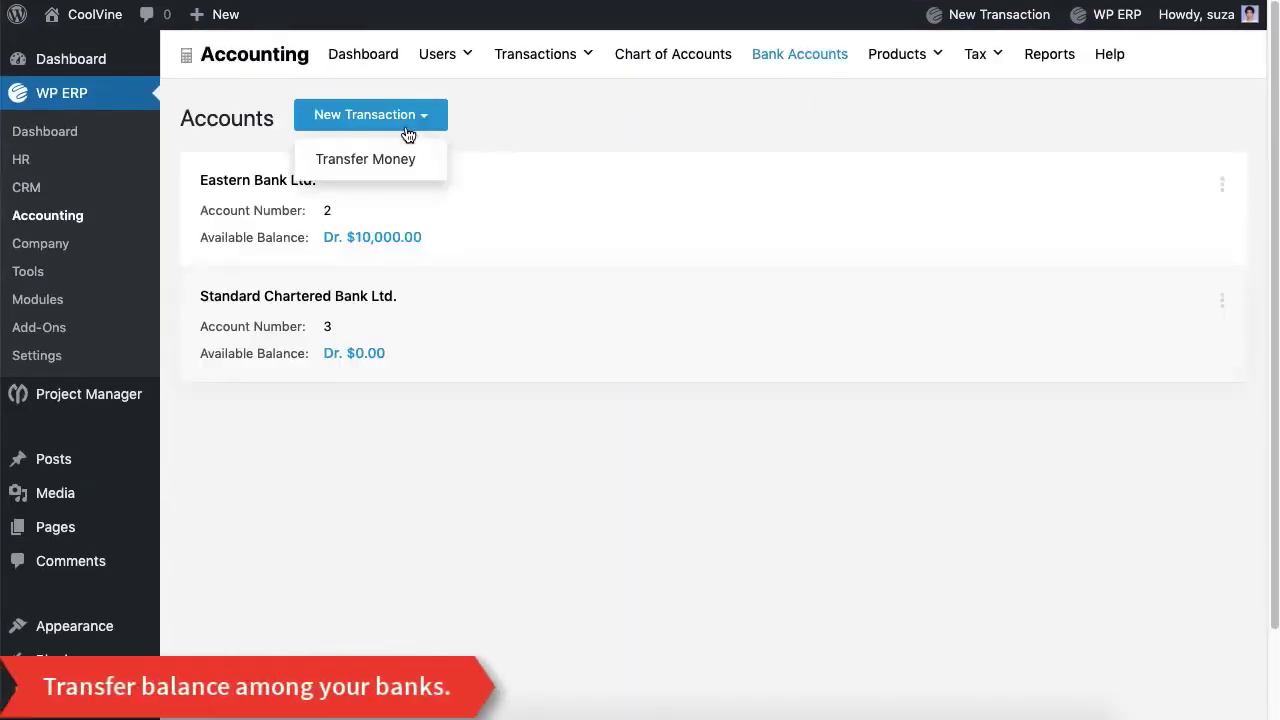
pyautogui.click(391, 160)
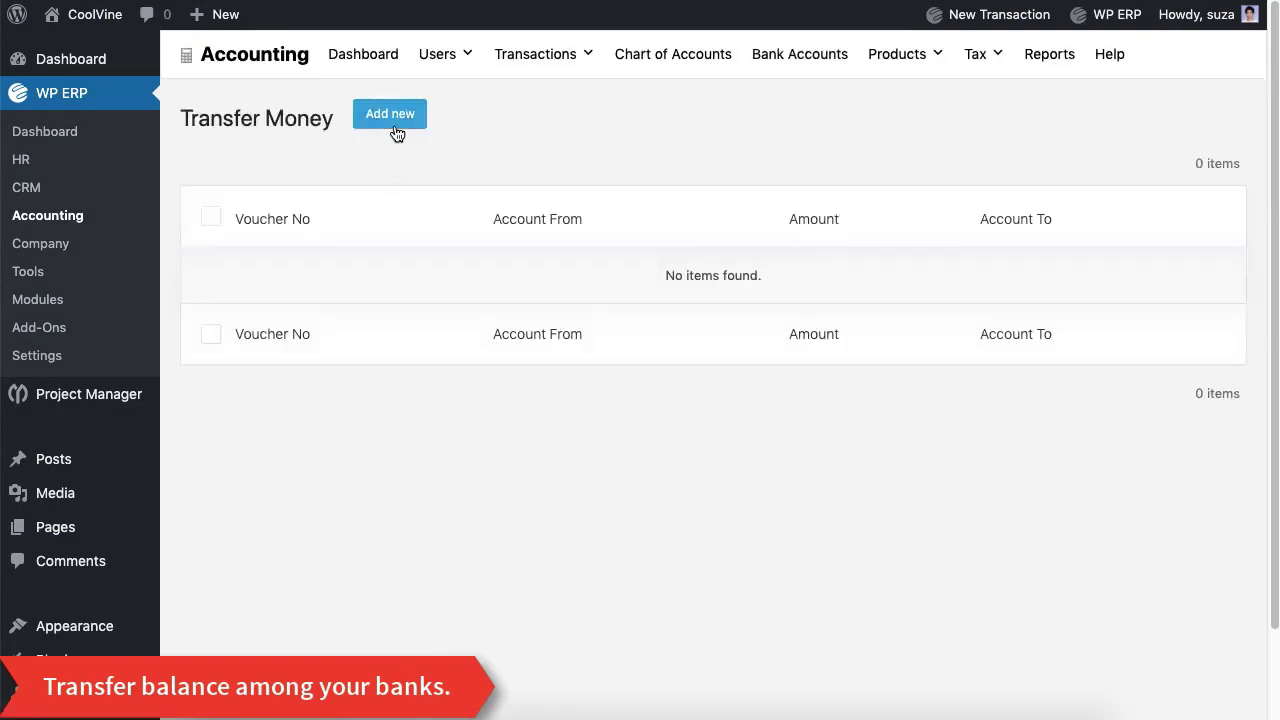
pyautogui.click(396, 133)
# Step: Transfer 1000 from Eastern Bank Ltd. to Standard Chartered Bank Ltd
pyautogui.click(383, 234)
pyautogui.click(374, 278)
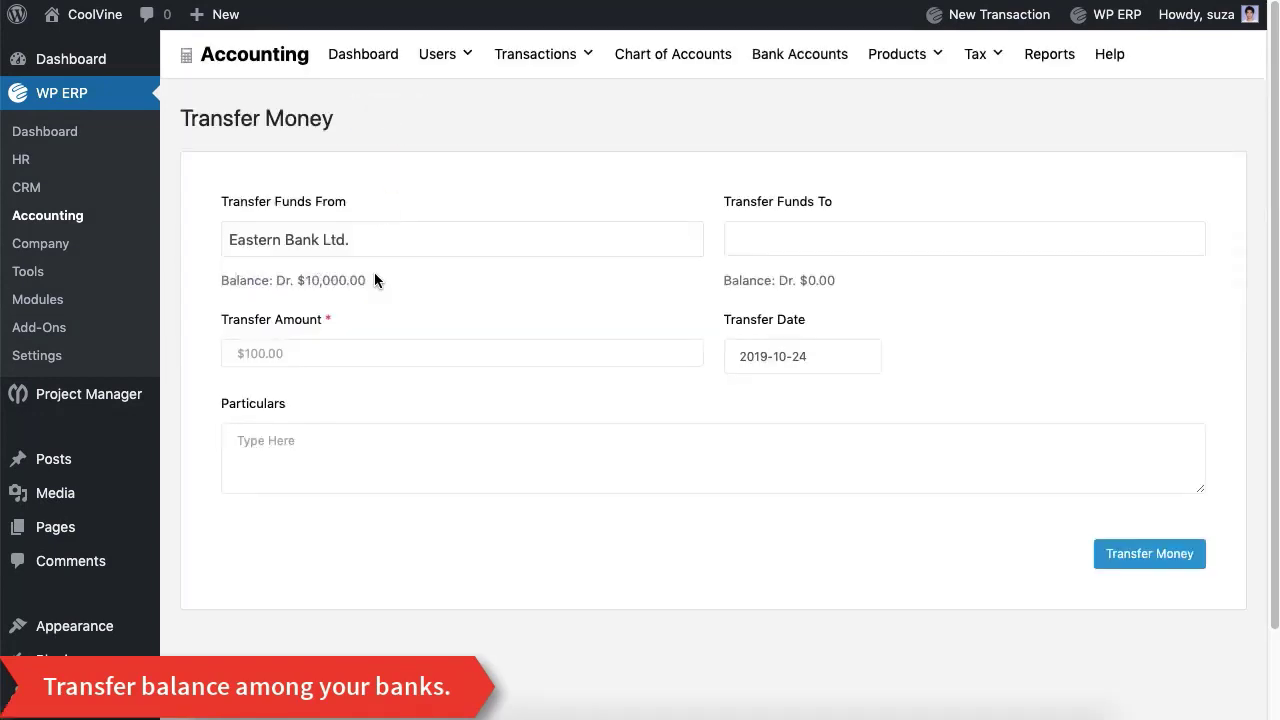
pyautogui.click(772, 249)
pyautogui.click(790, 276)
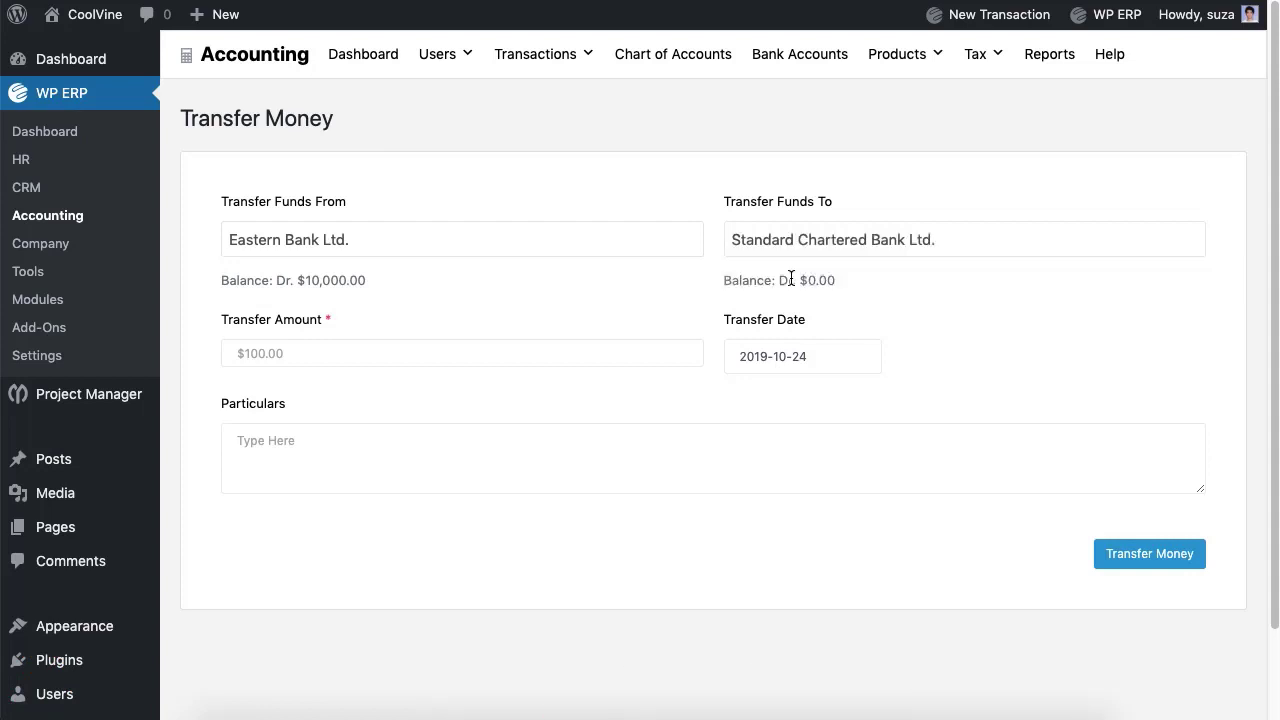
pyautogui.click(476, 358)
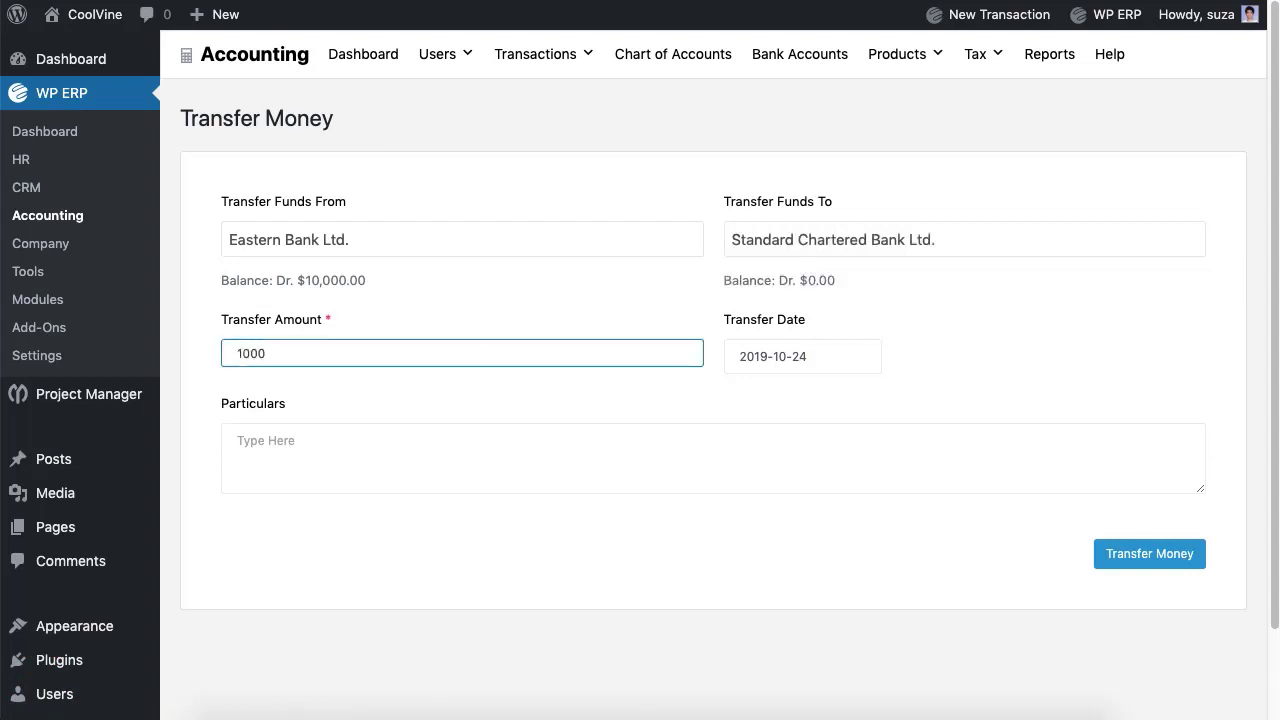
pyautogui.click(384, 451)
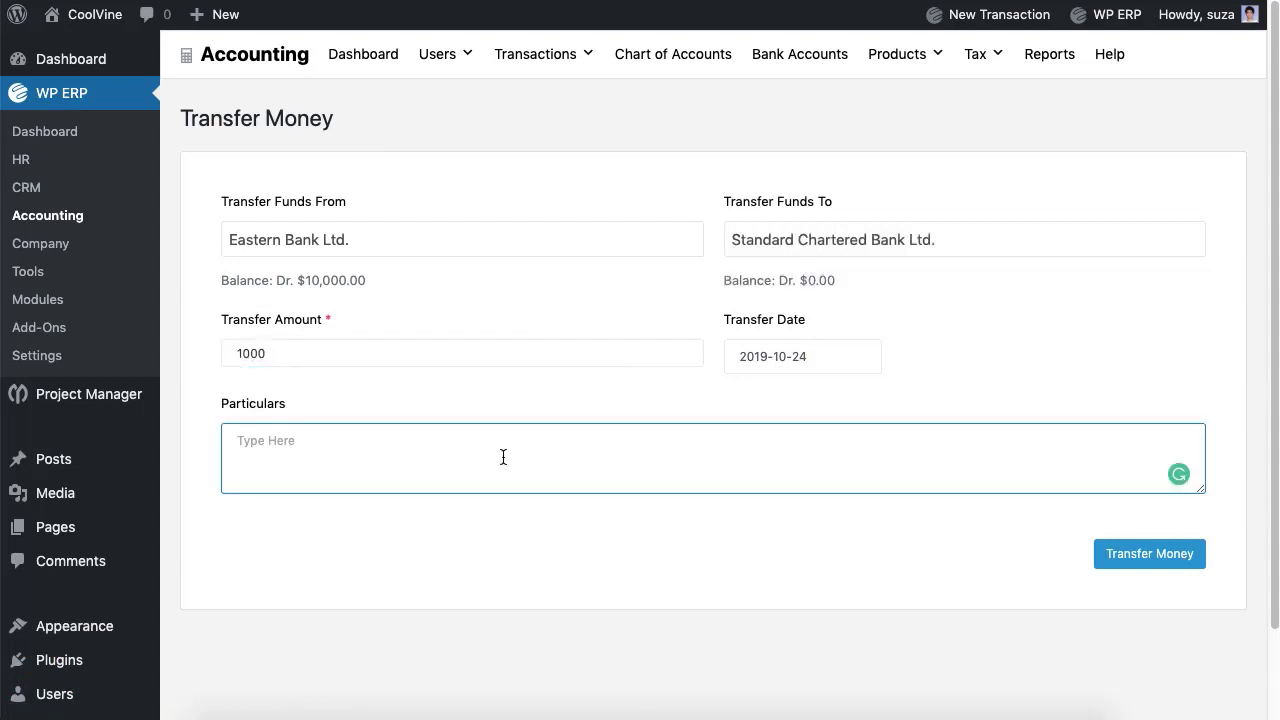
pyautogui.click(1124, 566)
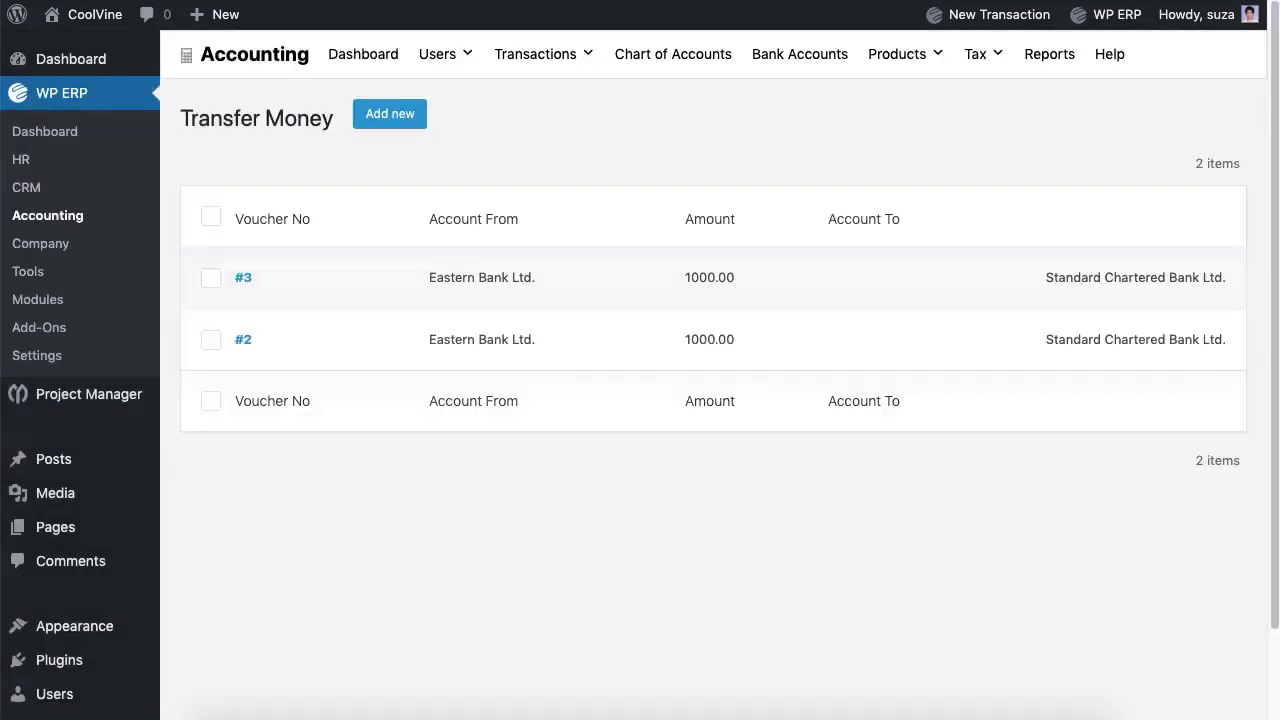
# Step: Go to Purchases transactions and start a new purchase
pyautogui.click(546, 62)
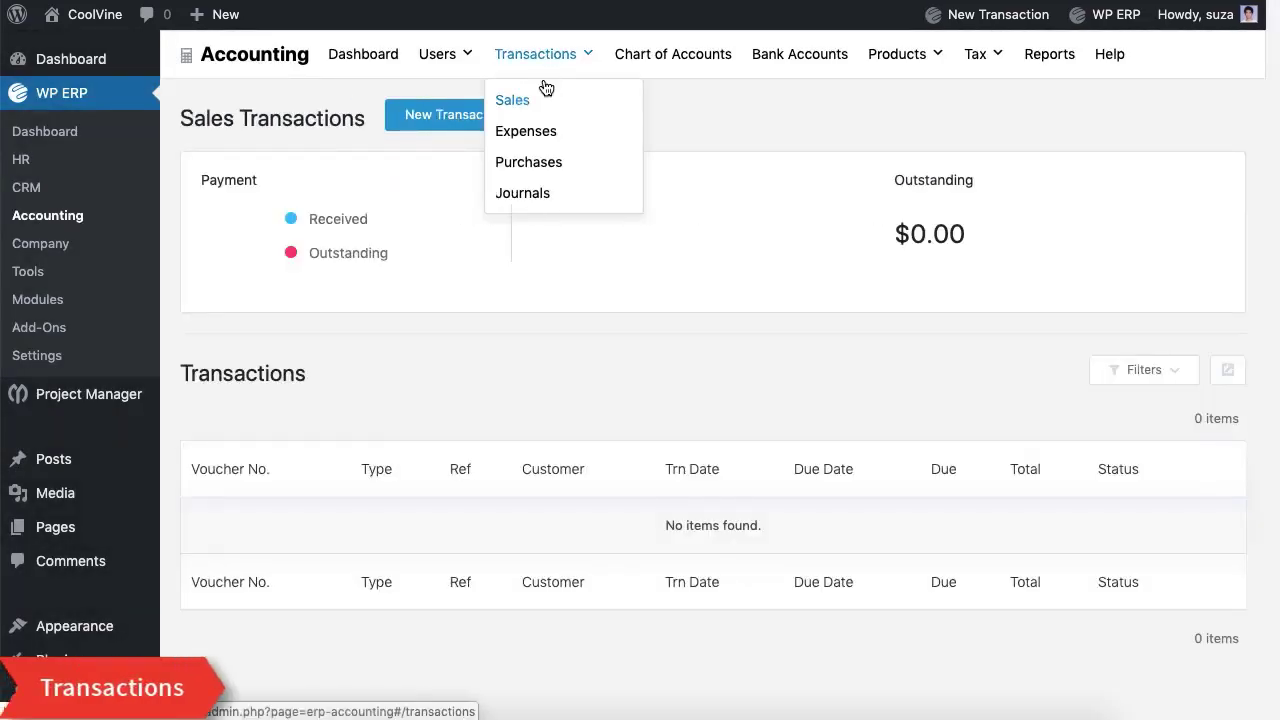
pyautogui.click(527, 164)
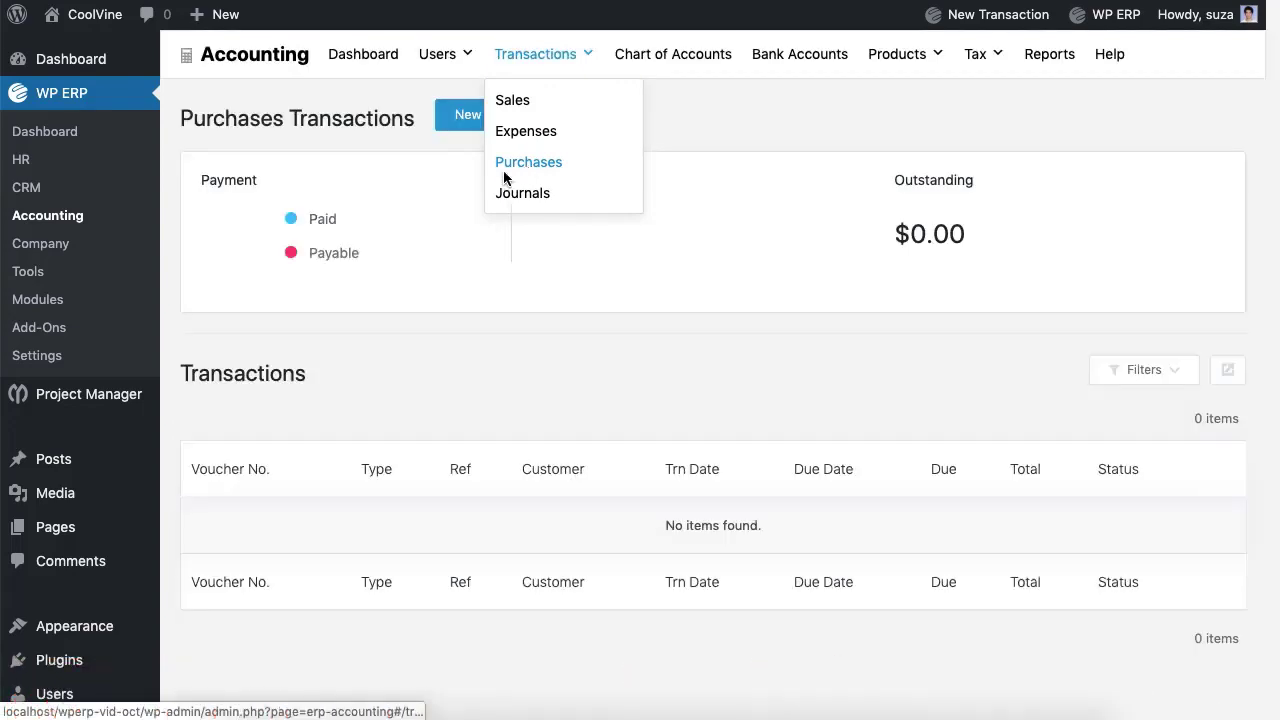
pyautogui.click(522, 126)
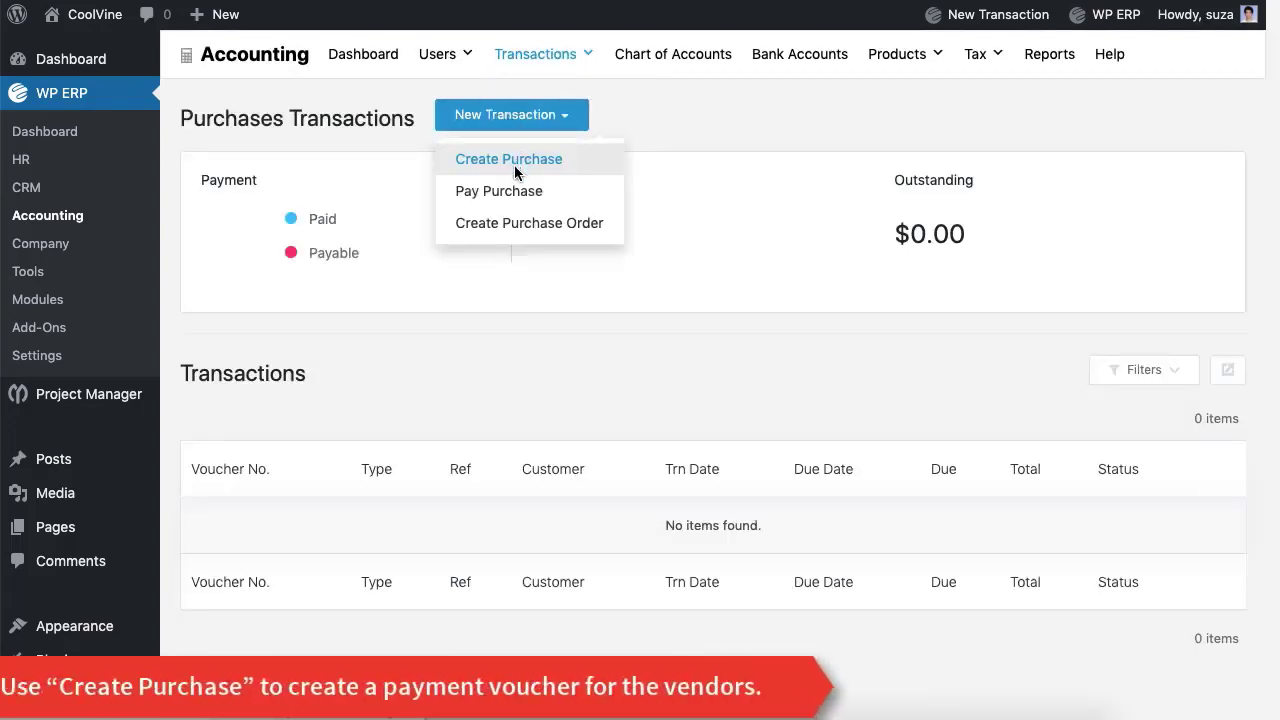
pyautogui.click(517, 162)
# Step: Choose the purchase vendor and set reference number 1
pyautogui.click(480, 207)
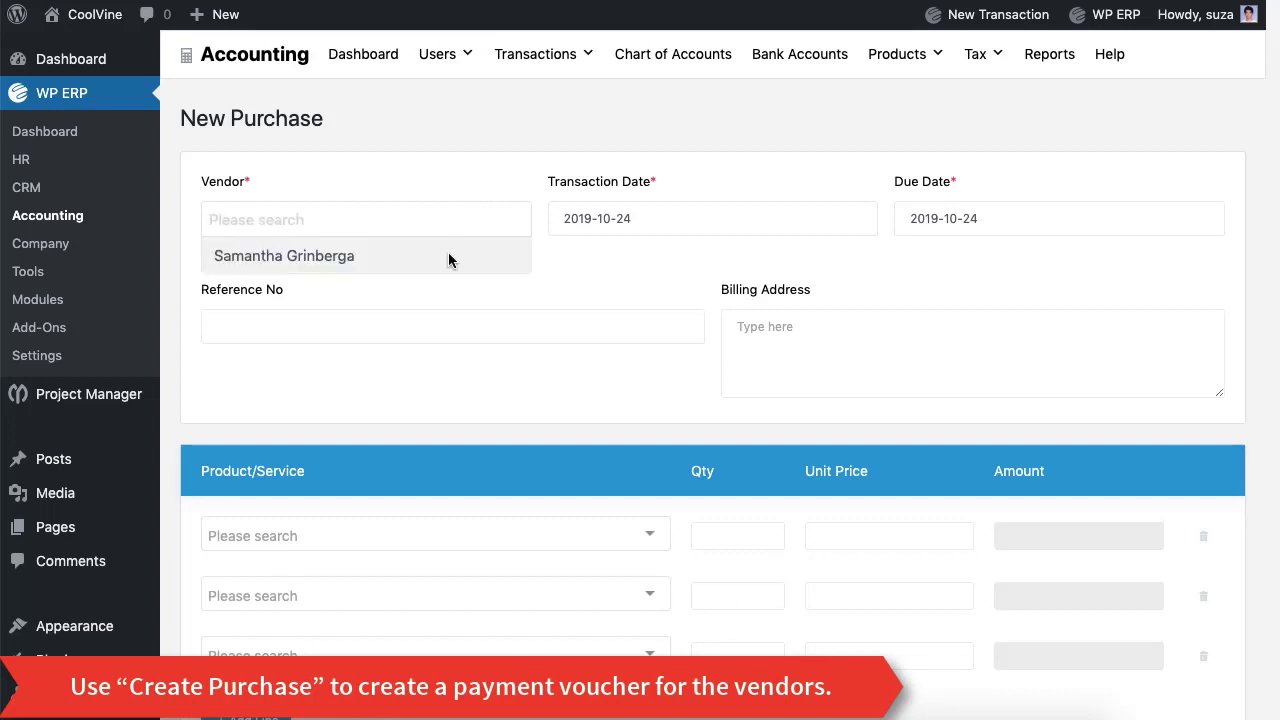
pyautogui.click(449, 256)
pyautogui.click(452, 326)
pyautogui.write('1')
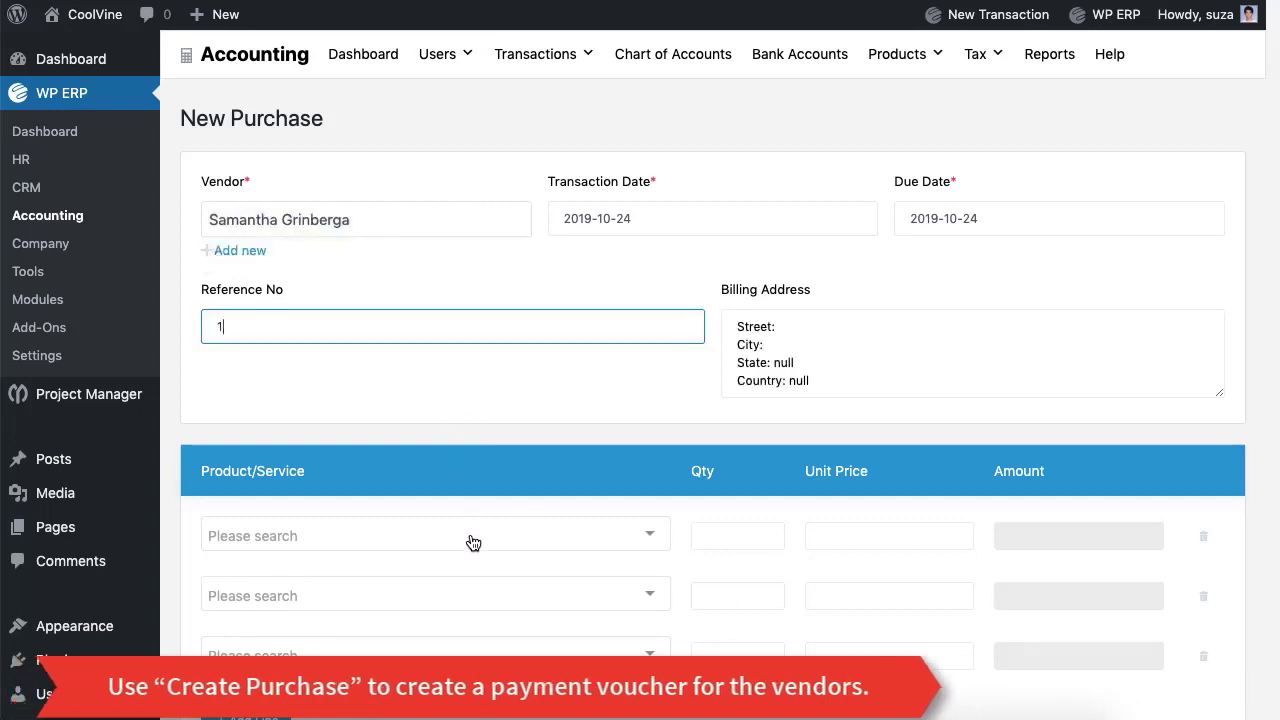
# Step: Add 8 I Phone X at 1000.00 (total 8000.00) with particulars 'Lorem Ipsum'
pyautogui.click(471, 536)
pyautogui.click(476, 510)
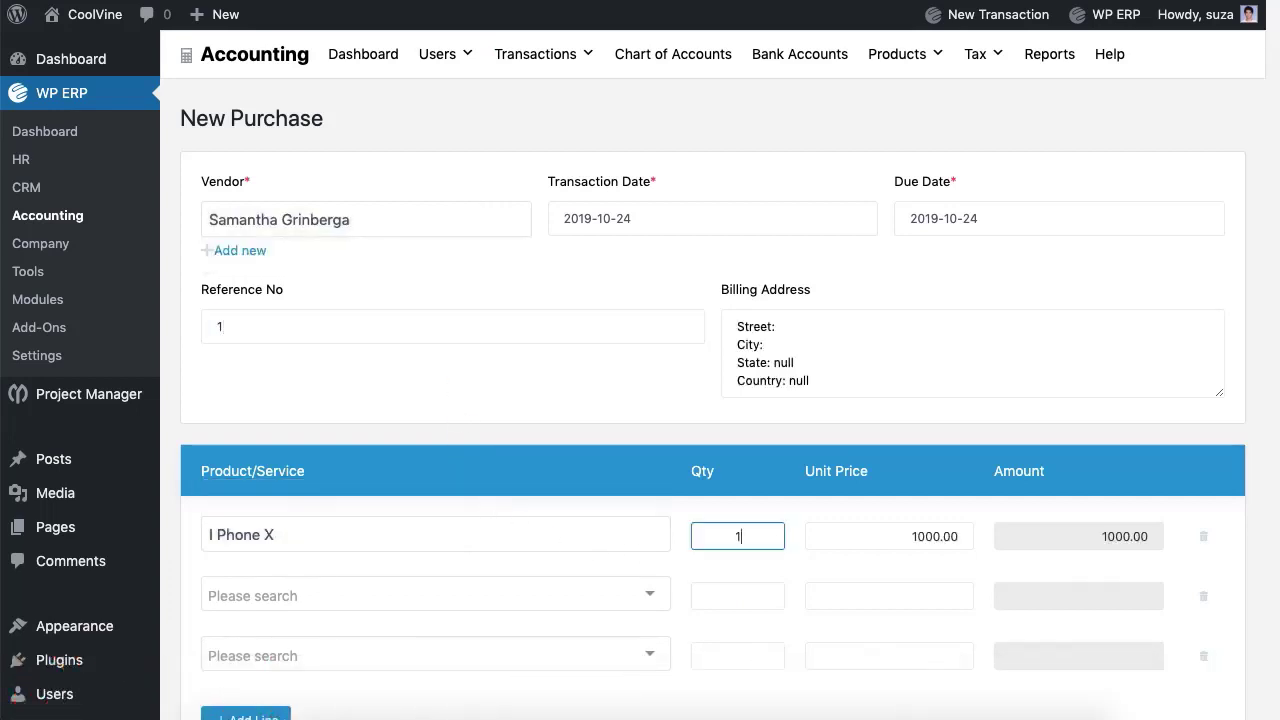
pyautogui.click(849, 574)
pyautogui.click(1198, 595)
pyautogui.click(1198, 595)
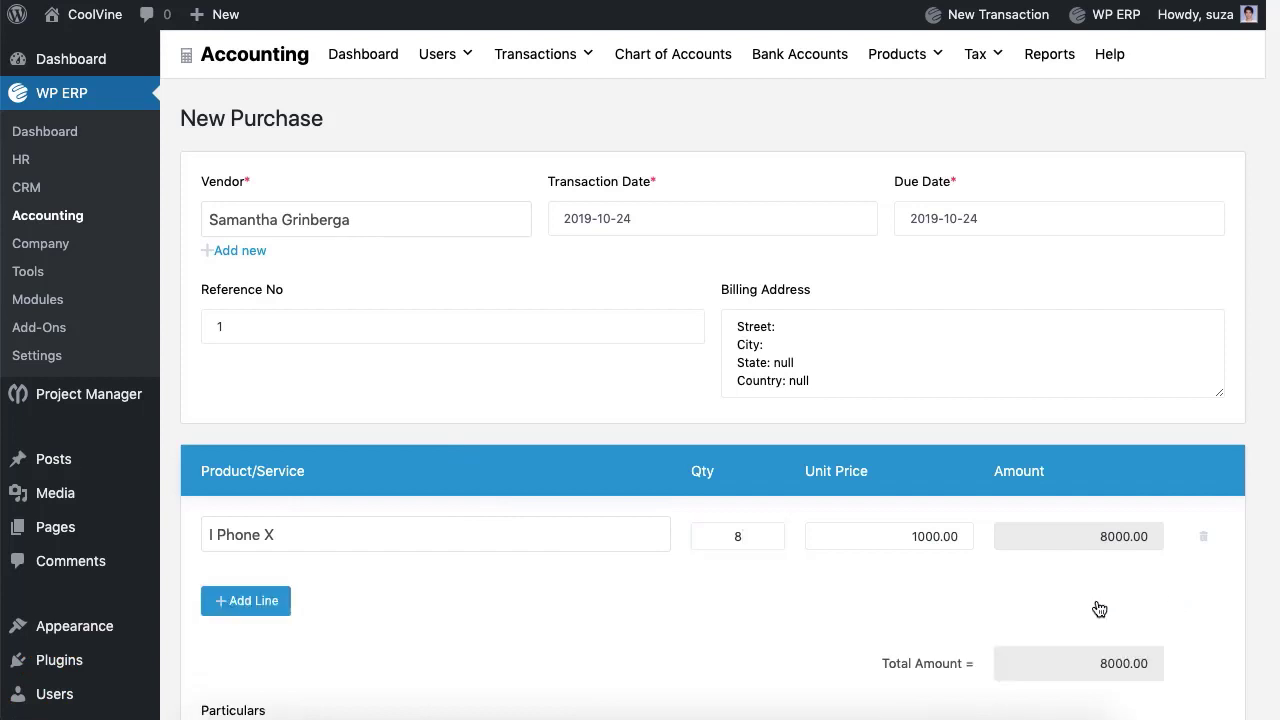
pyautogui.scroll(-2, 606, 603)
pyautogui.click(608, 640)
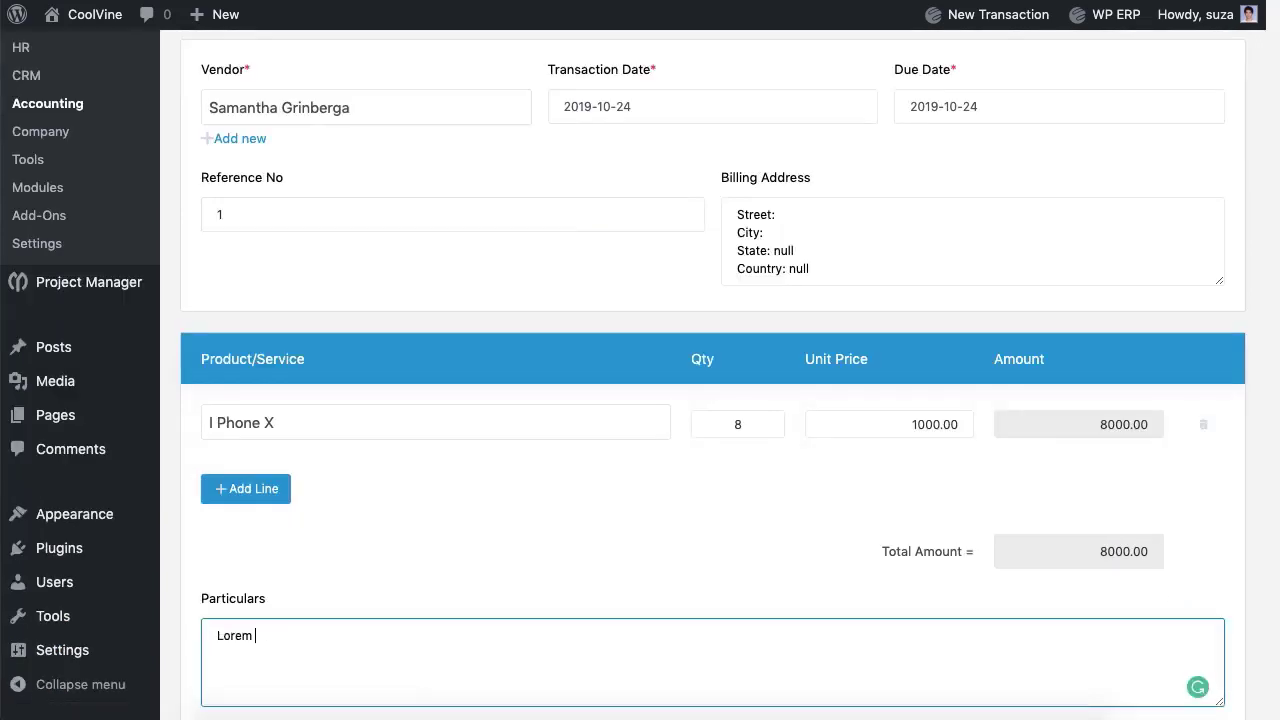
pyautogui.scroll(-3, 680, 543)
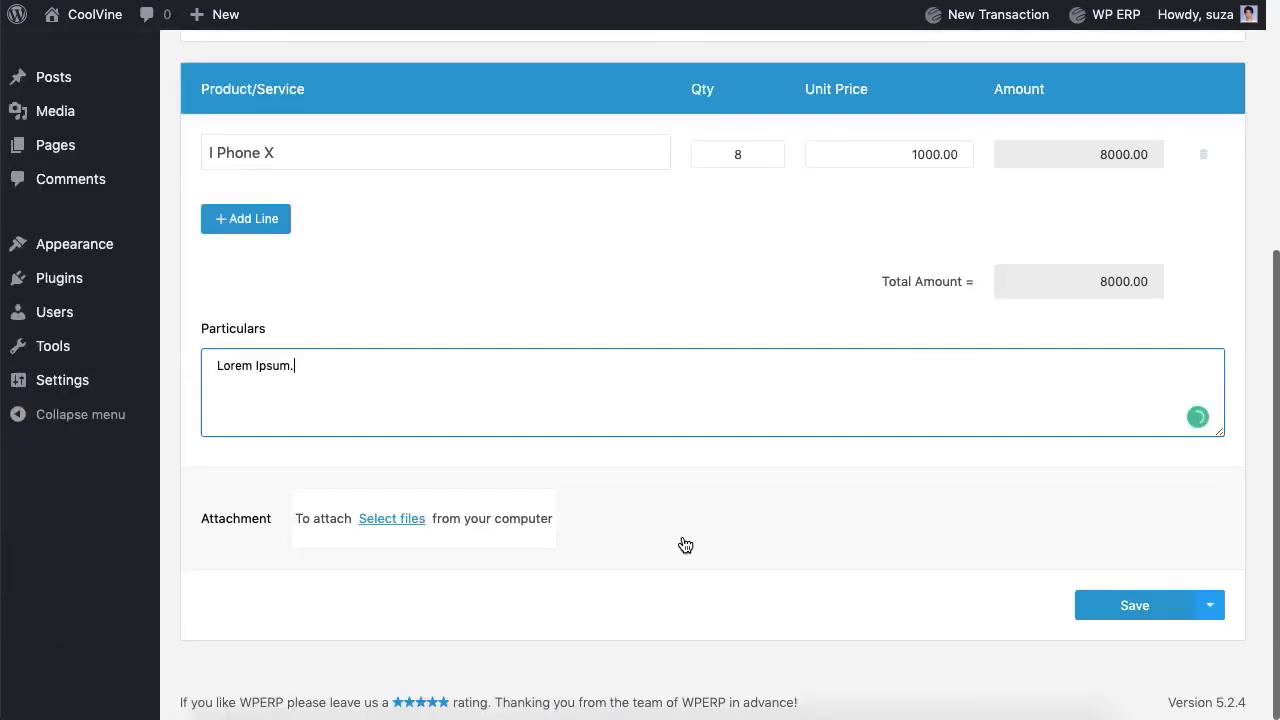
# Step: Save the 8 I Phone X purchase and start a Pay Purchase
pyautogui.click(1138, 608)
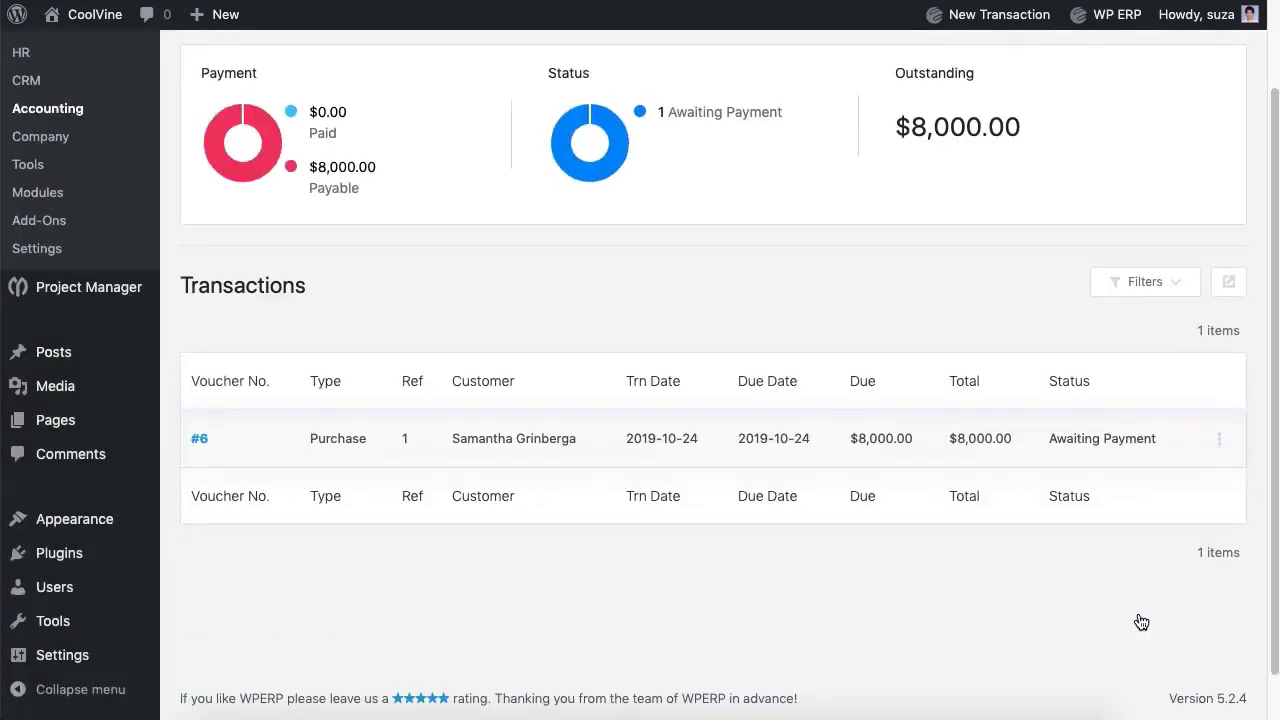
pyautogui.scroll(2, 1141, 622)
pyautogui.click(560, 122)
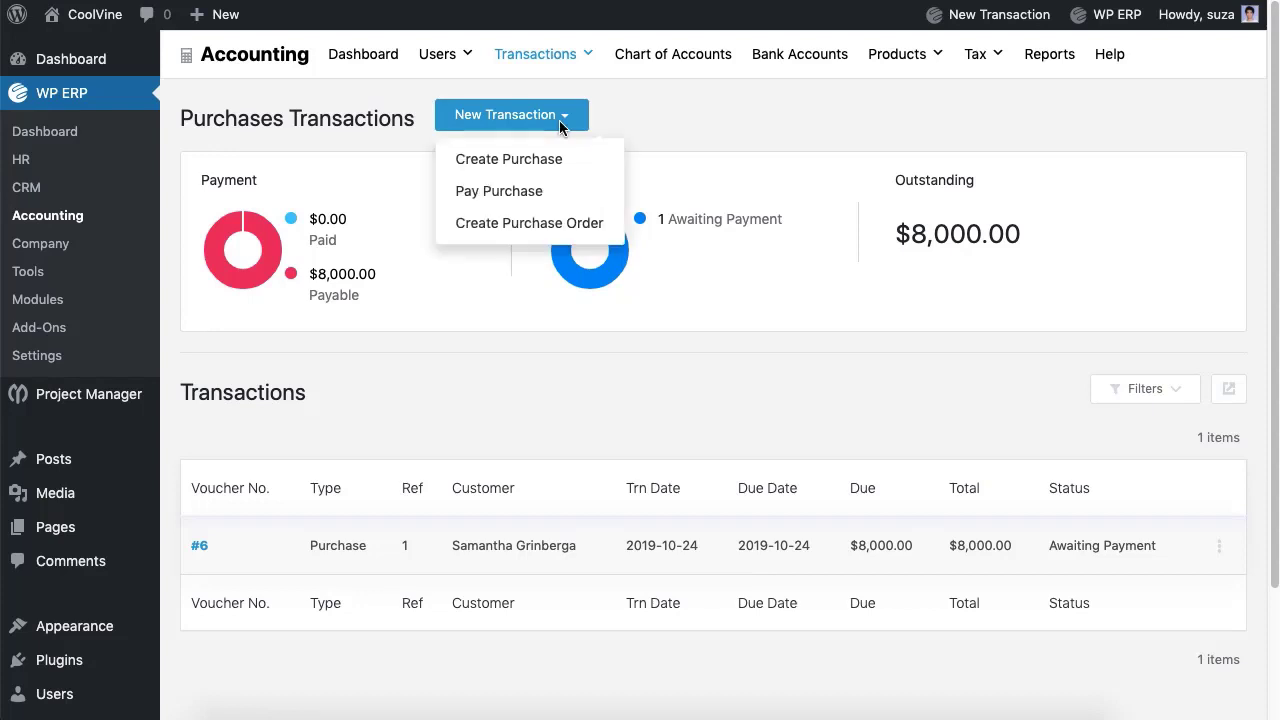
pyautogui.click(527, 196)
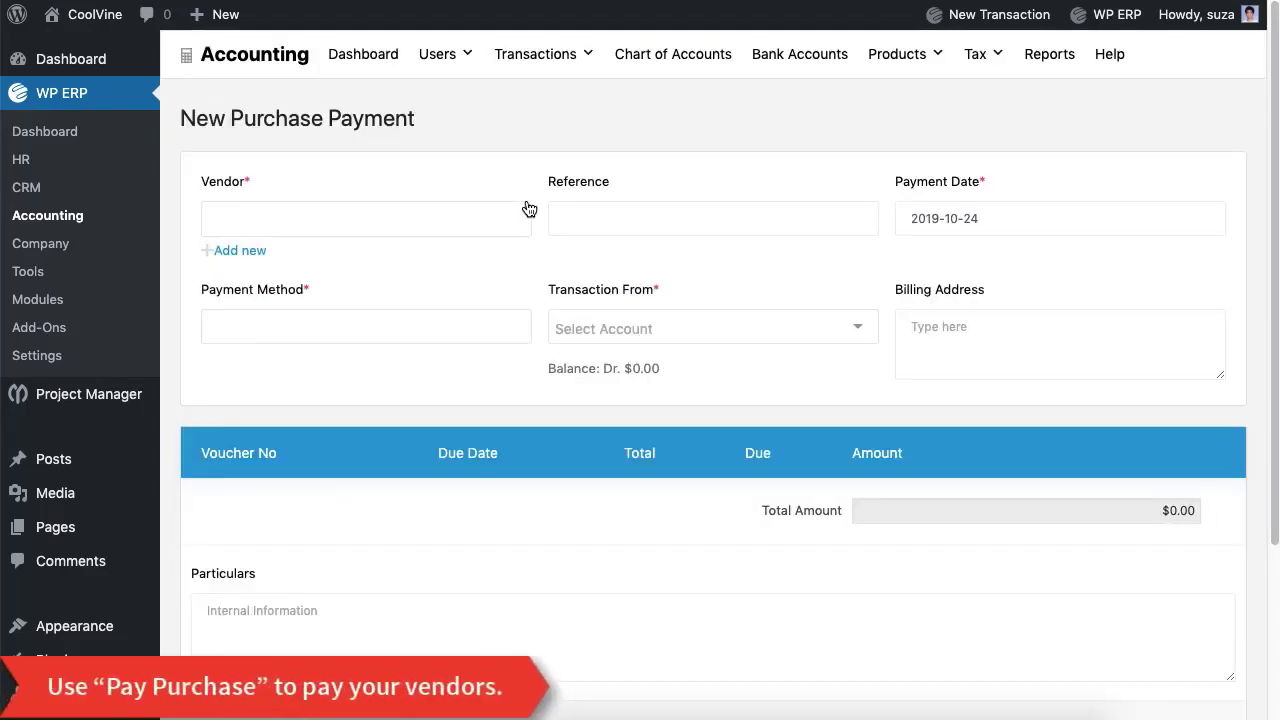
# Step: Pay the vendor by Bank from the Eastern Bank Ltd. account
pyautogui.click(527, 208)
pyautogui.click(467, 254)
pyautogui.click(443, 337)
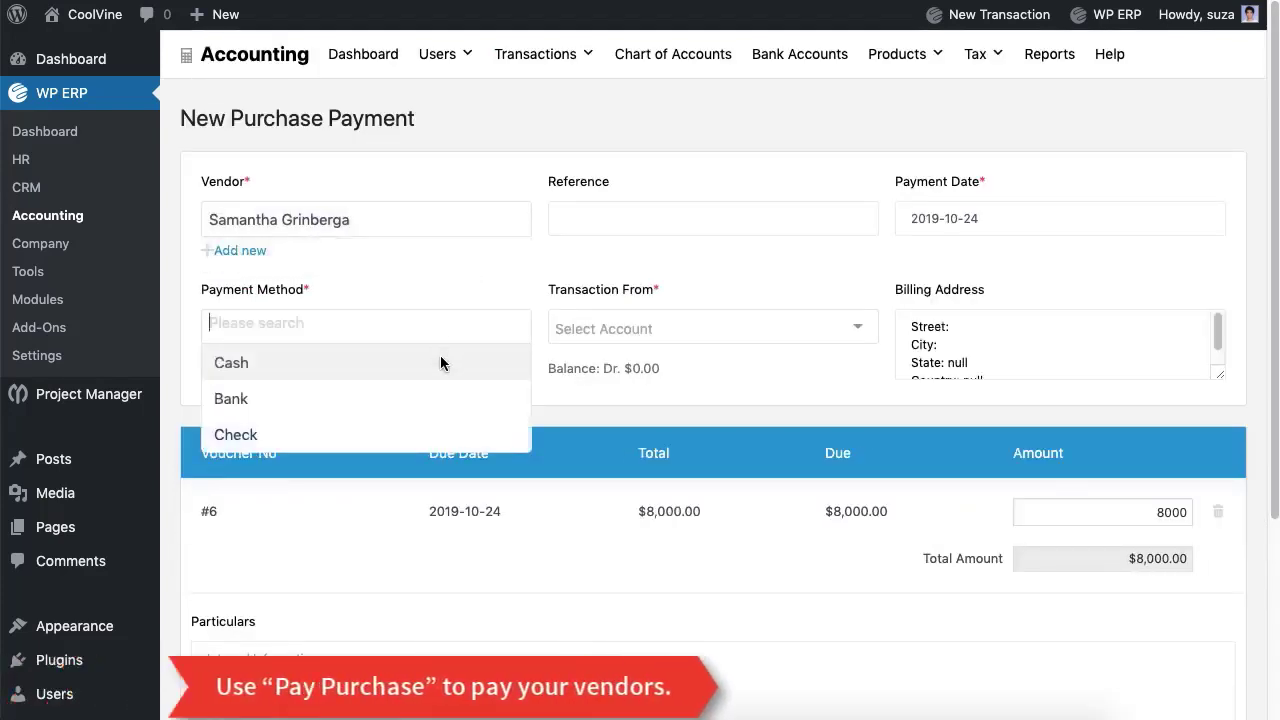
pyautogui.click(431, 399)
pyautogui.click(602, 345)
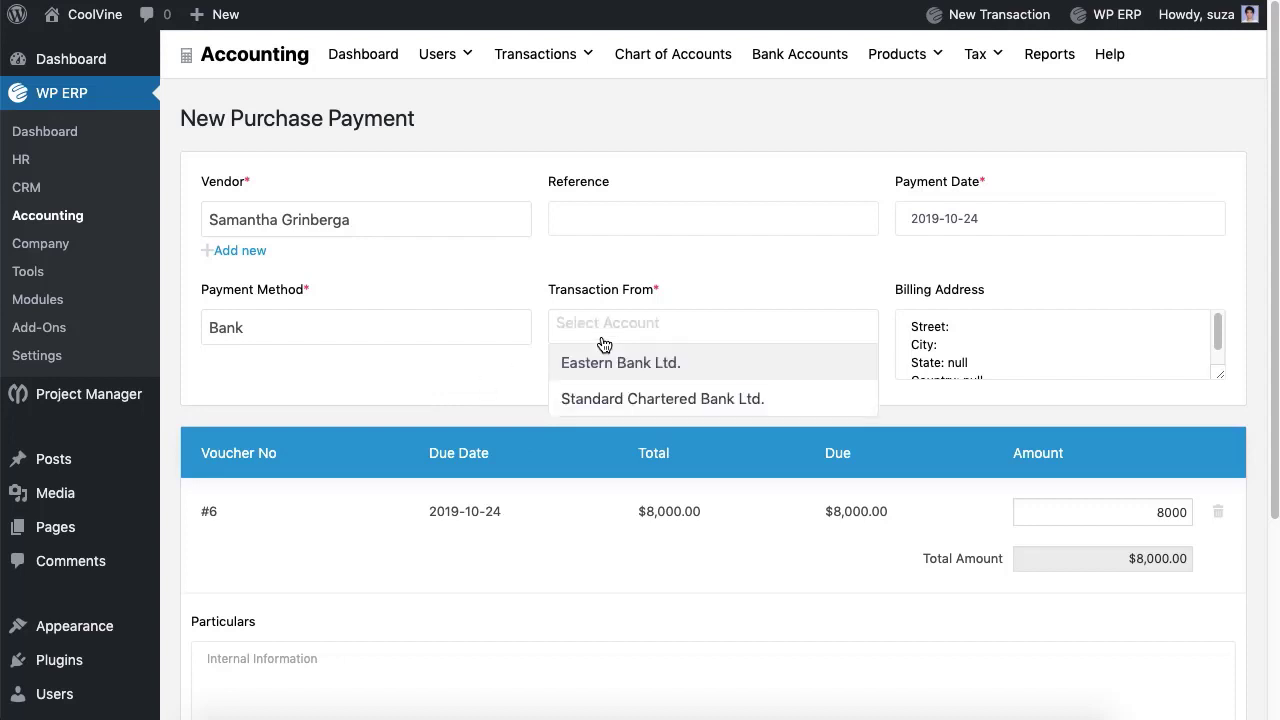
pyautogui.click(608, 364)
# Step: Add particulars 'Lorem' and save the $8,000.00 payment
pyautogui.scroll(-5, 608, 364)
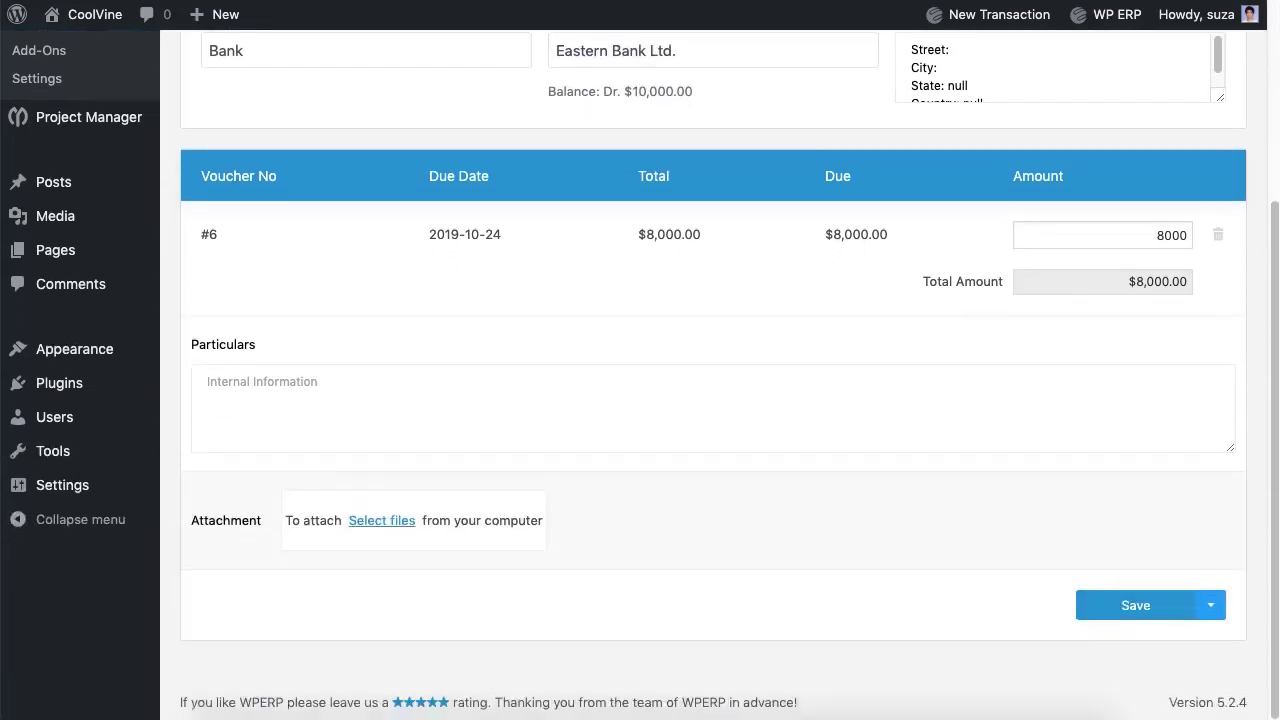
pyautogui.click(300, 405)
pyautogui.write('Lorem Ipsum.')
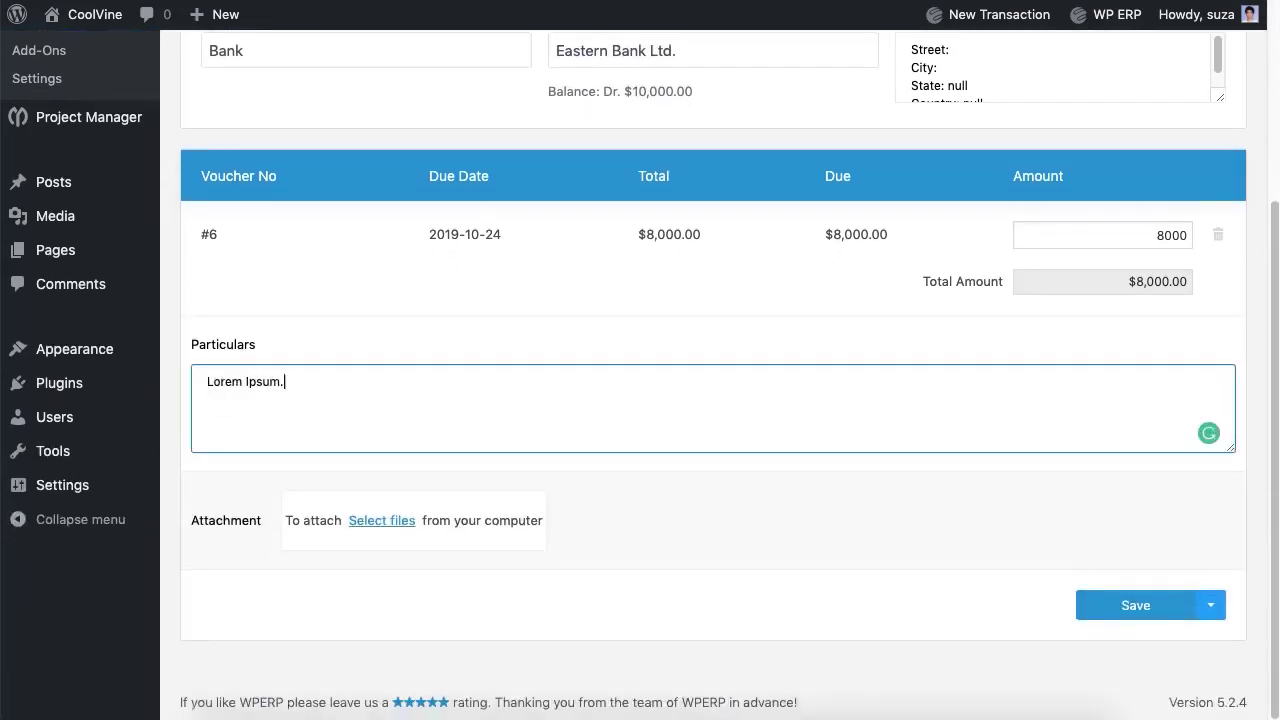
pyautogui.click(1117, 616)
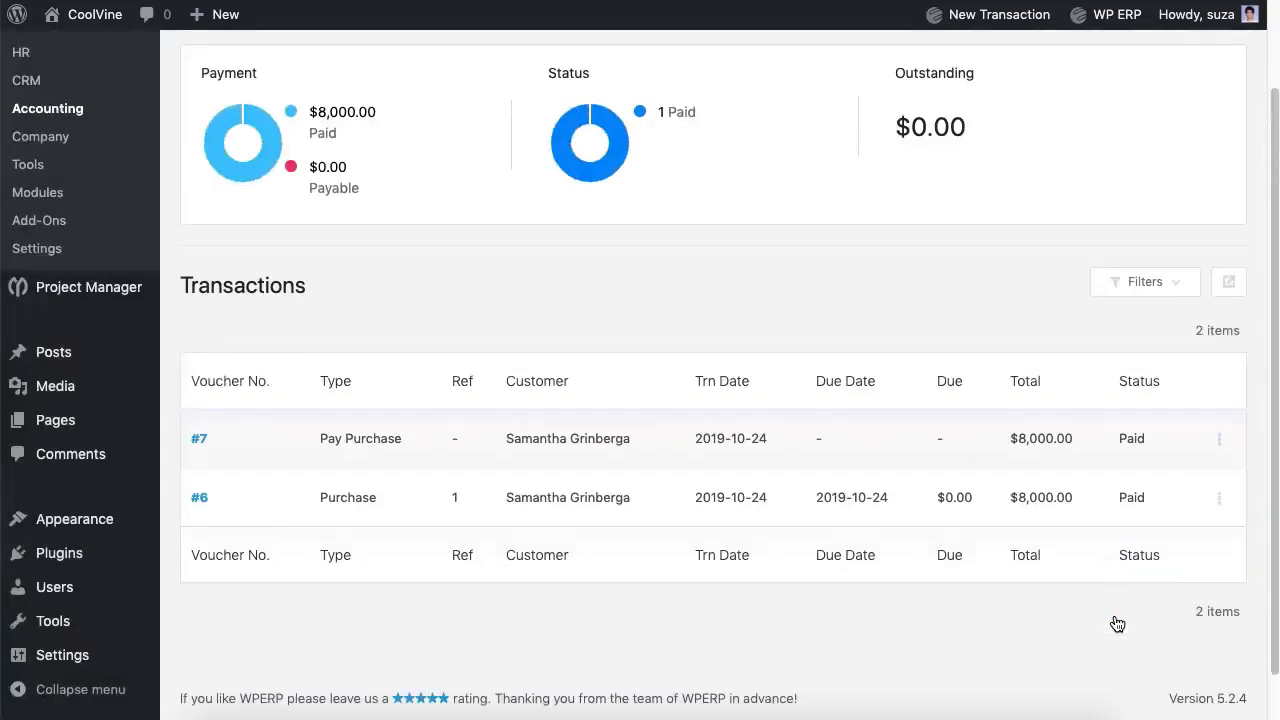
pyautogui.scroll(2, 1117, 624)
pyautogui.click(496, 114)
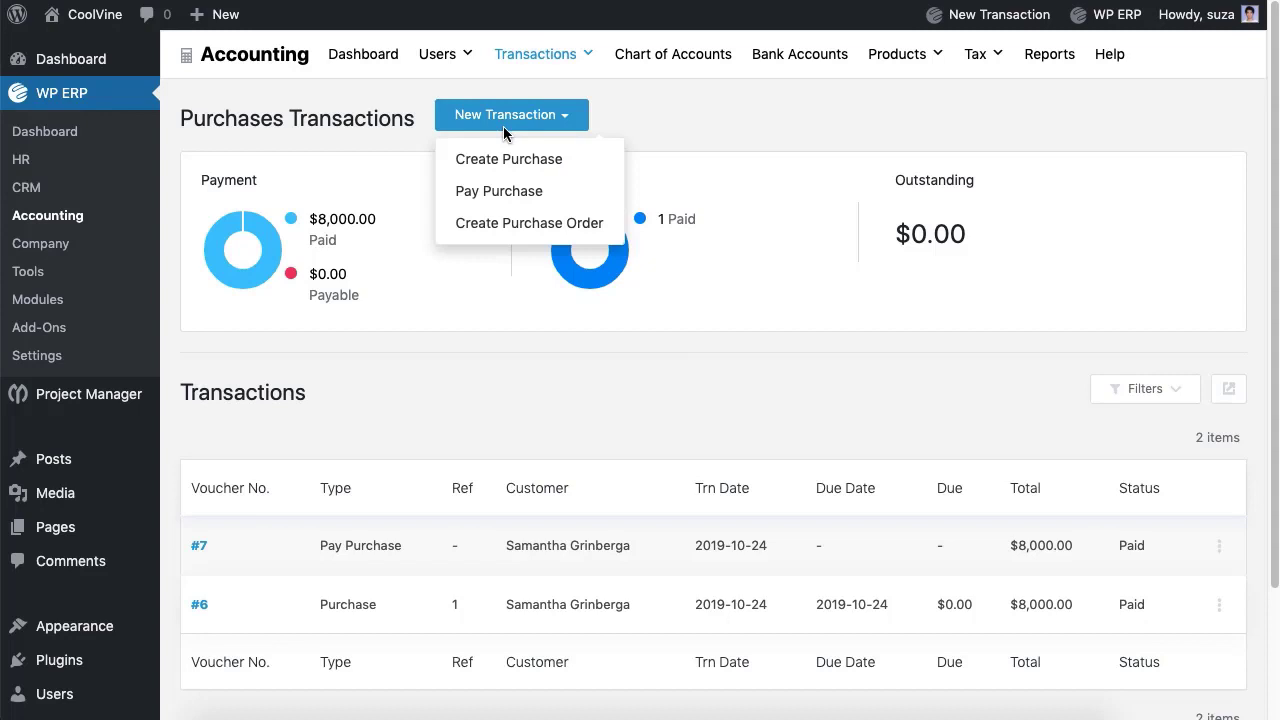
# Step: Start a purchase order, then switch to the Sales transactions list
pyautogui.click(499, 234)
pyautogui.scroll(-5, 495, 240)
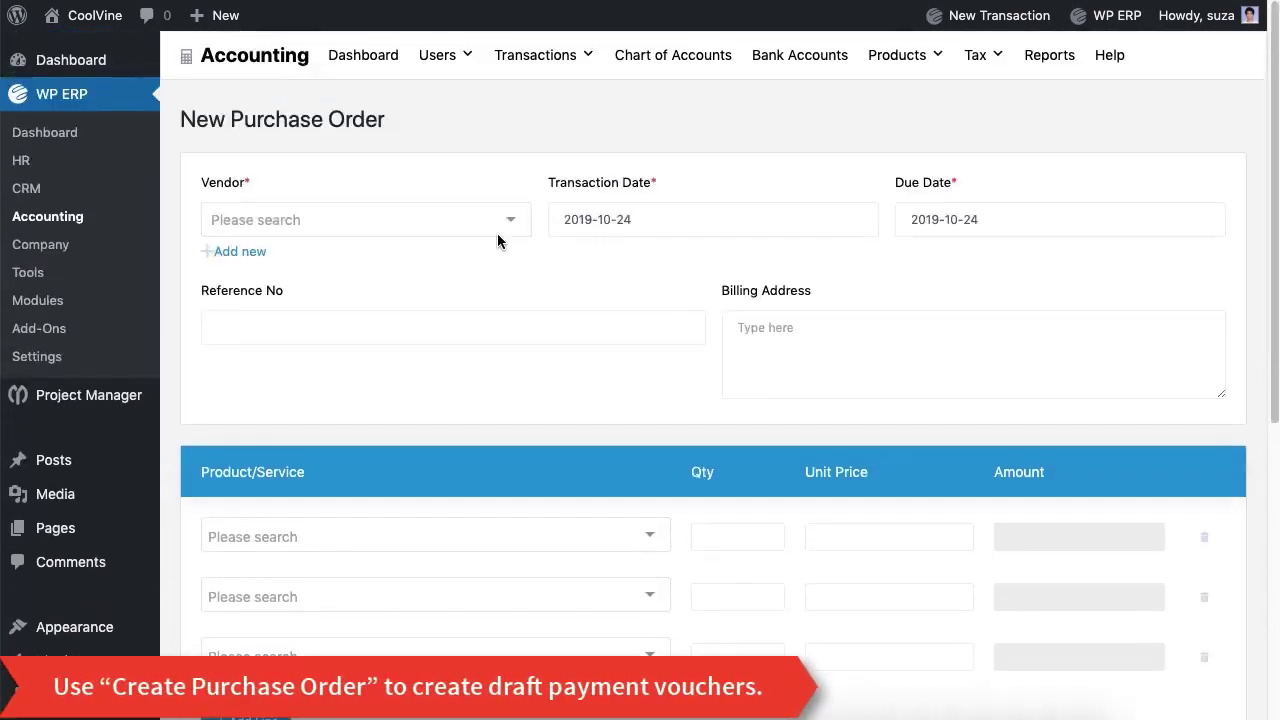
pyautogui.moveTo(551, 63)
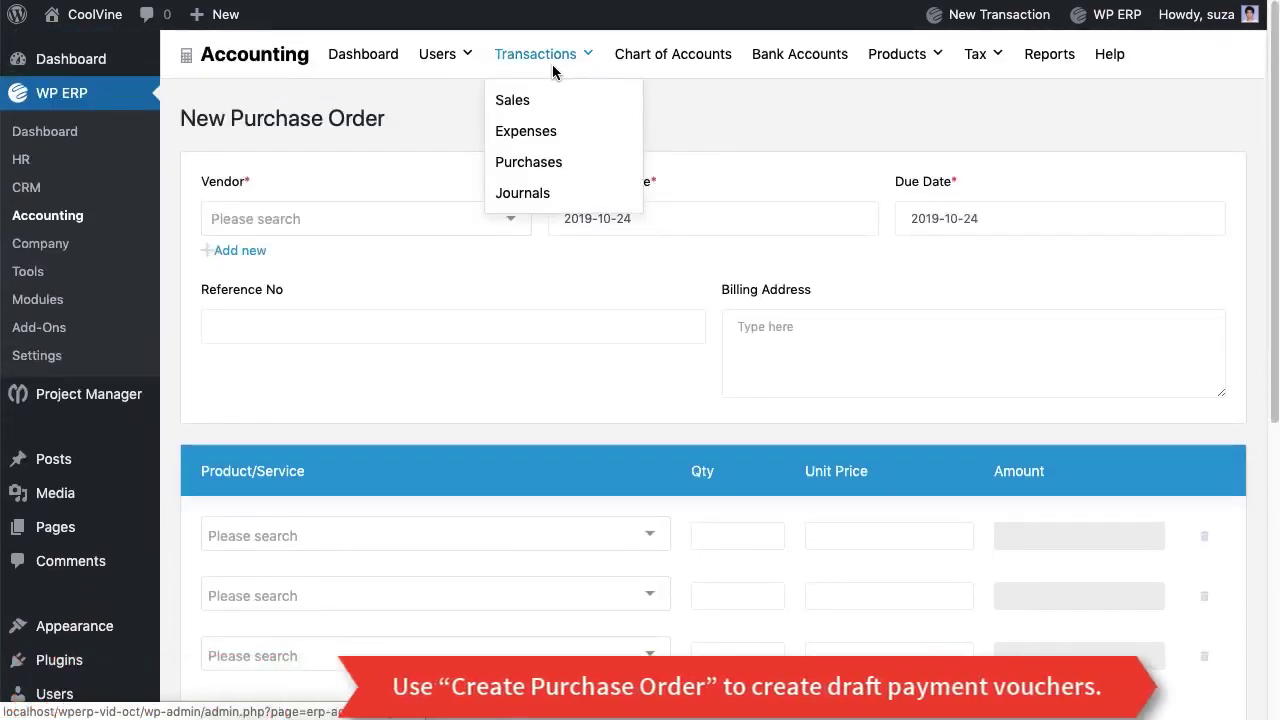
pyautogui.click(518, 107)
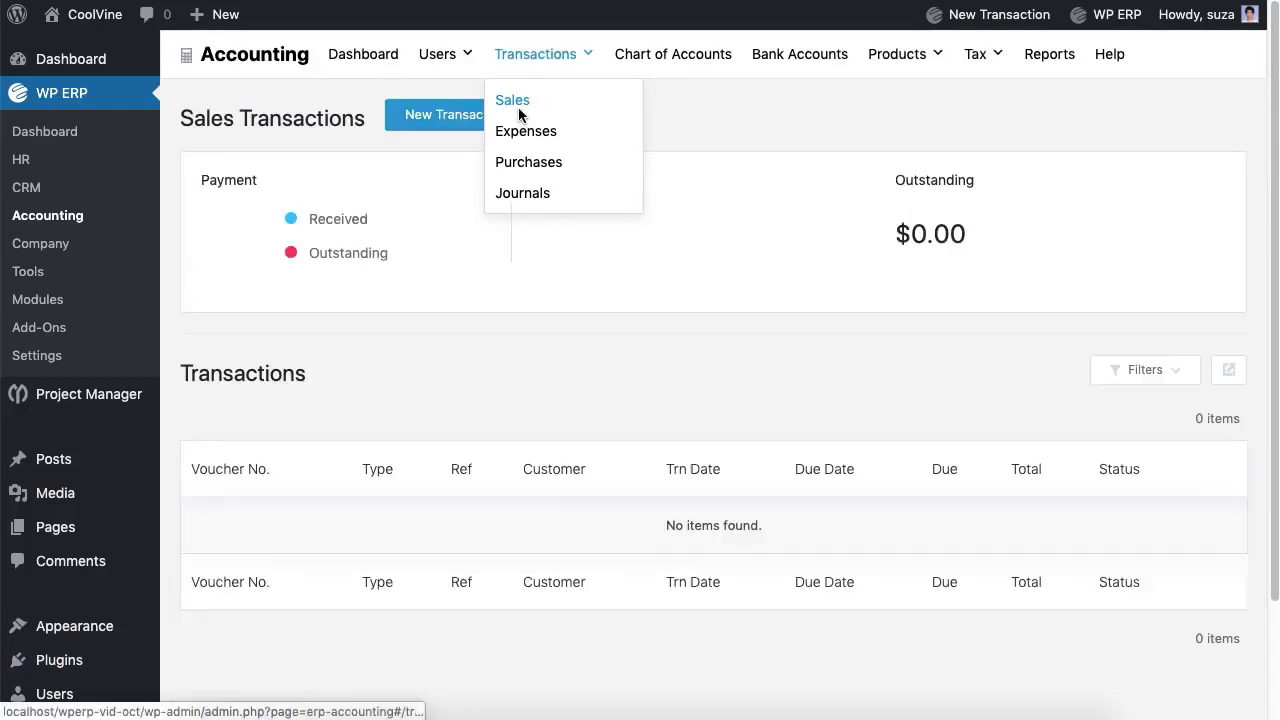
# Step: Start a new invoice for the customer with 7 I Phone X, removing the empty lines
pyautogui.moveTo(494, 125)
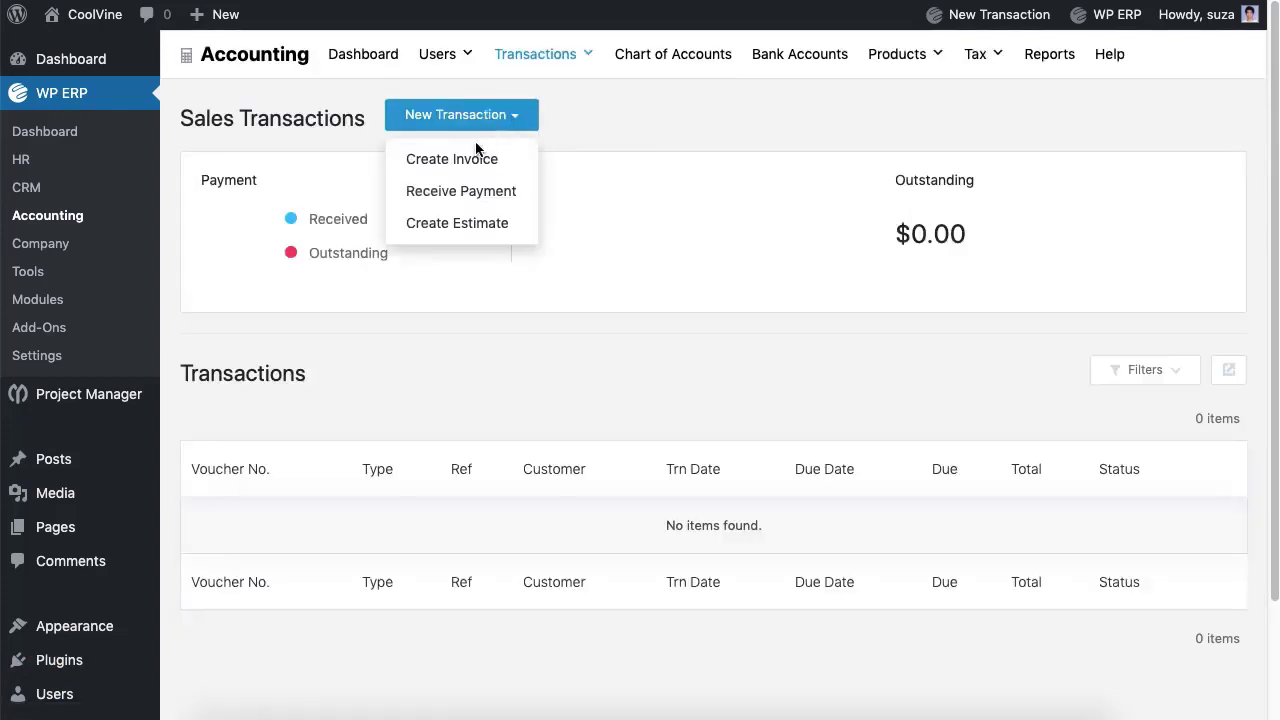
pyautogui.click(453, 166)
pyautogui.click(436, 219)
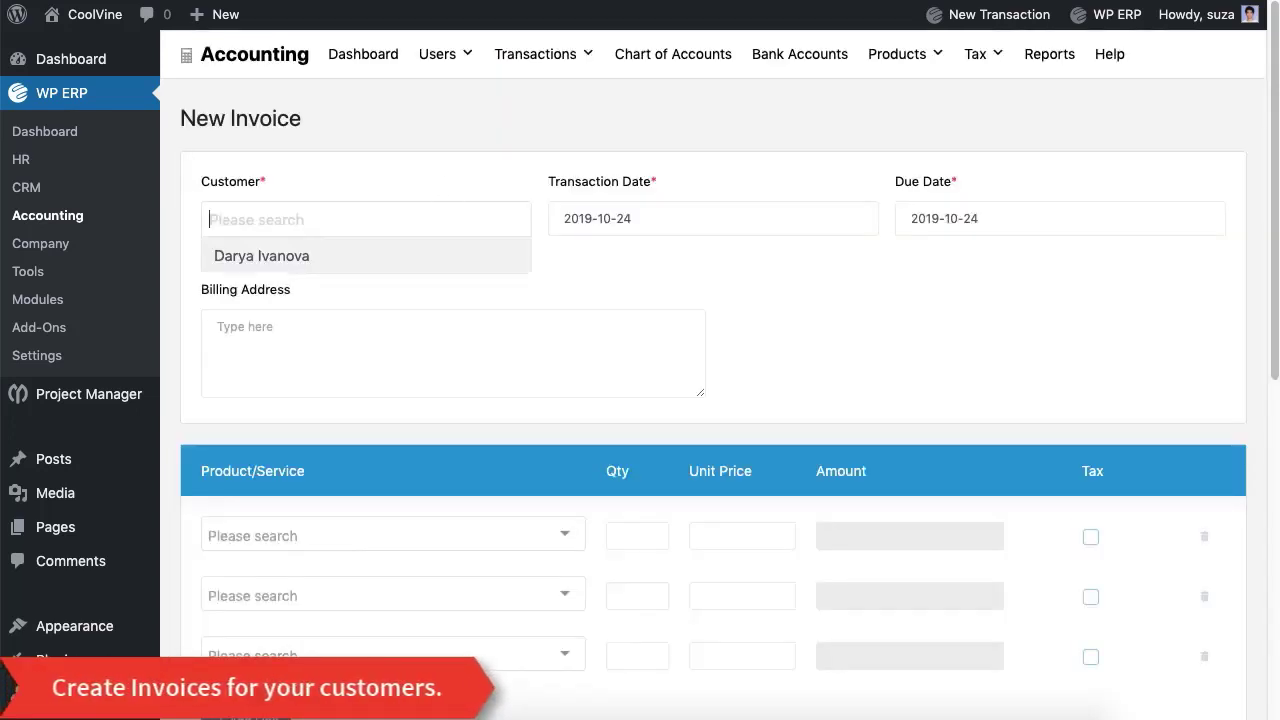
pyautogui.click(396, 262)
pyautogui.scroll(-3, 423, 460)
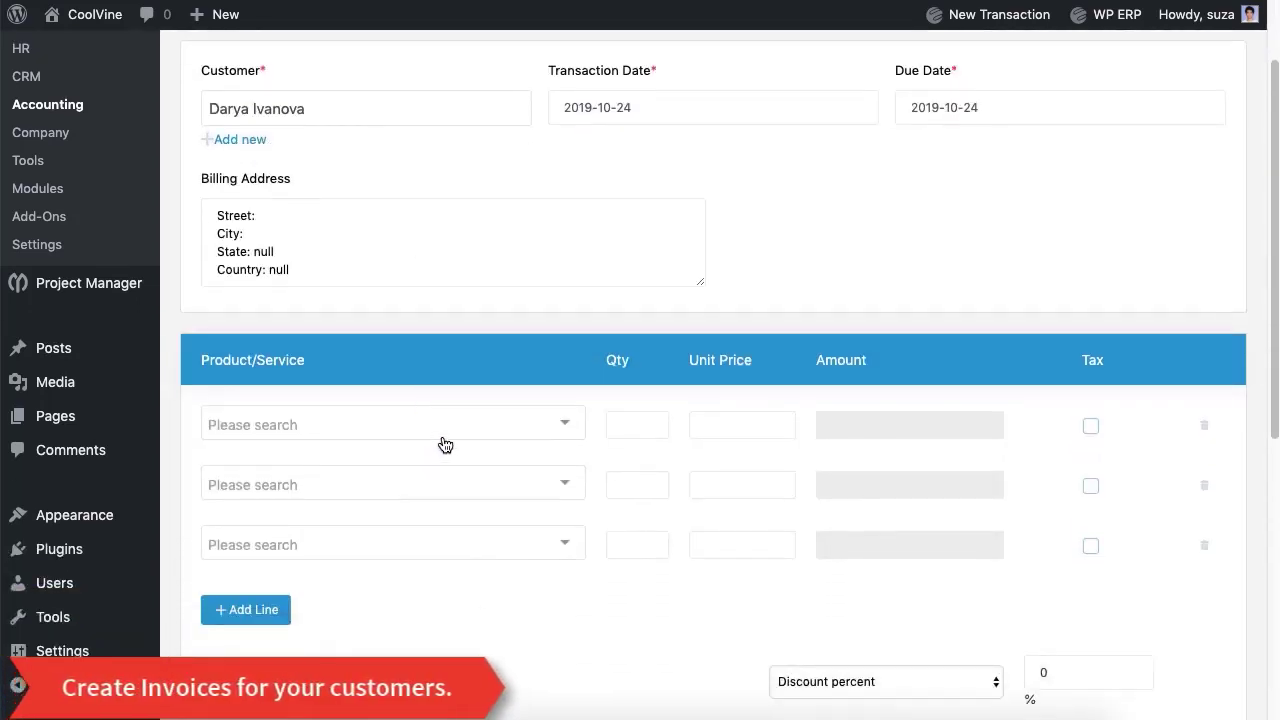
pyautogui.click(445, 442)
pyautogui.click(445, 388)
pyautogui.doubleClick(637, 425)
pyautogui.write('7')
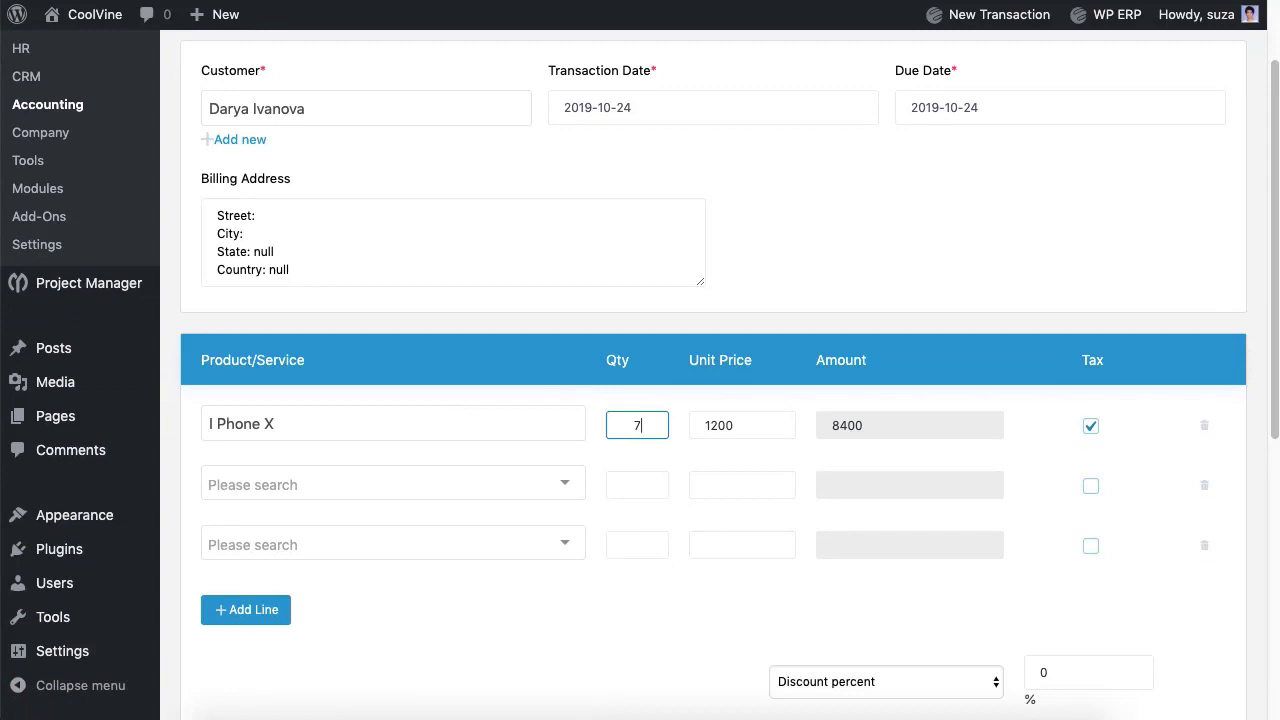
pyautogui.click(1203, 488)
pyautogui.click(1203, 488)
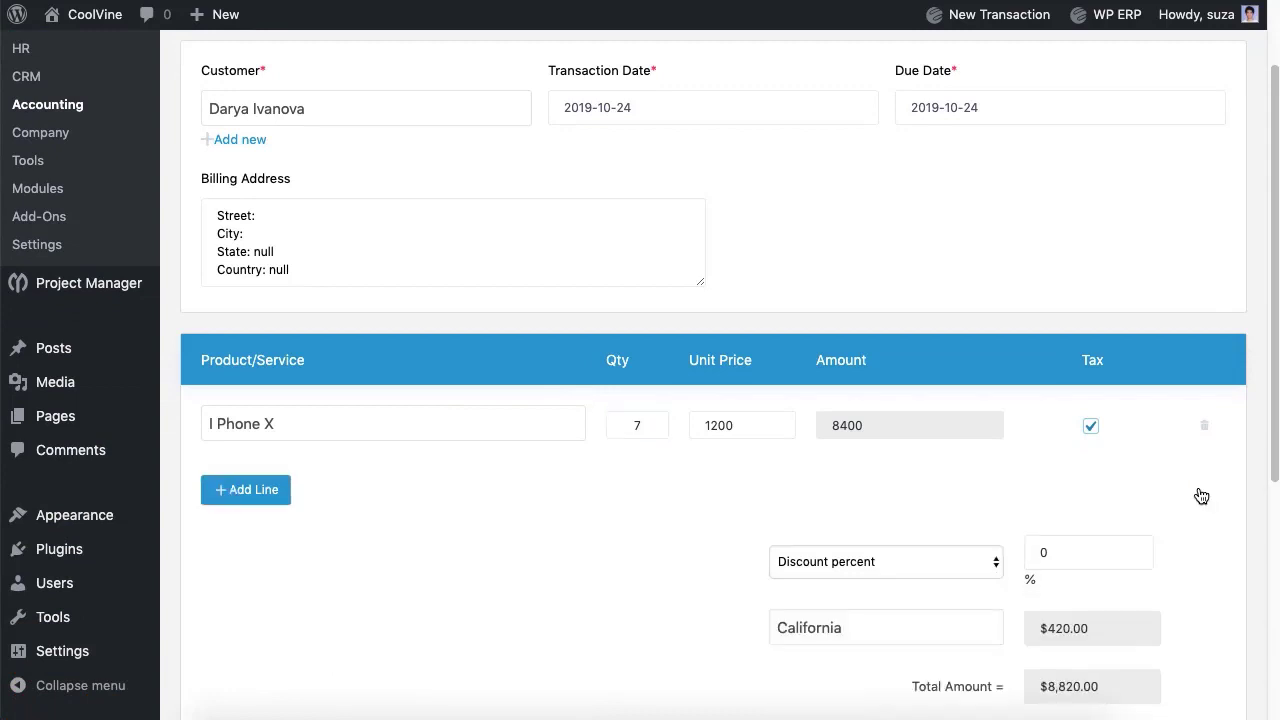
# Step: Add the particulars note 'L' and save the invoice as #8 for $8,820.00
pyautogui.scroll(-5, 677, 520)
pyautogui.click(677, 520)
pyautogui.write('Lorem Ipsum.')
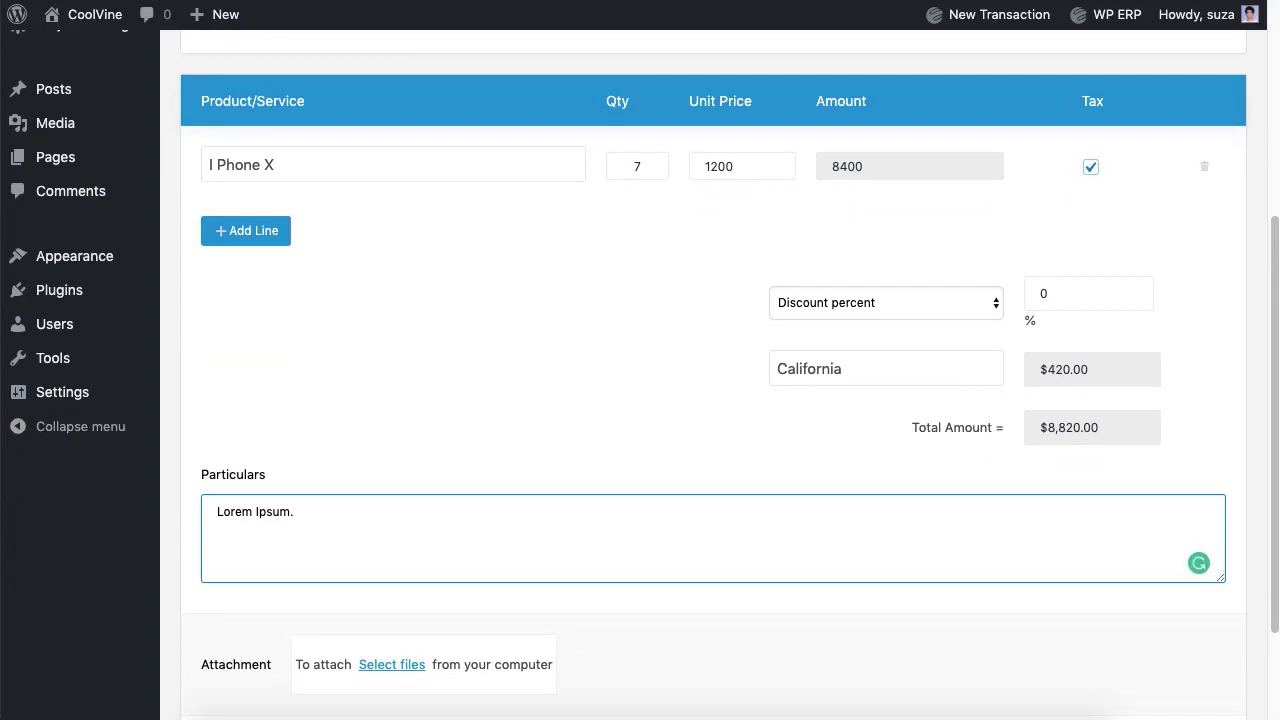
pyautogui.scroll(-3, 1138, 600)
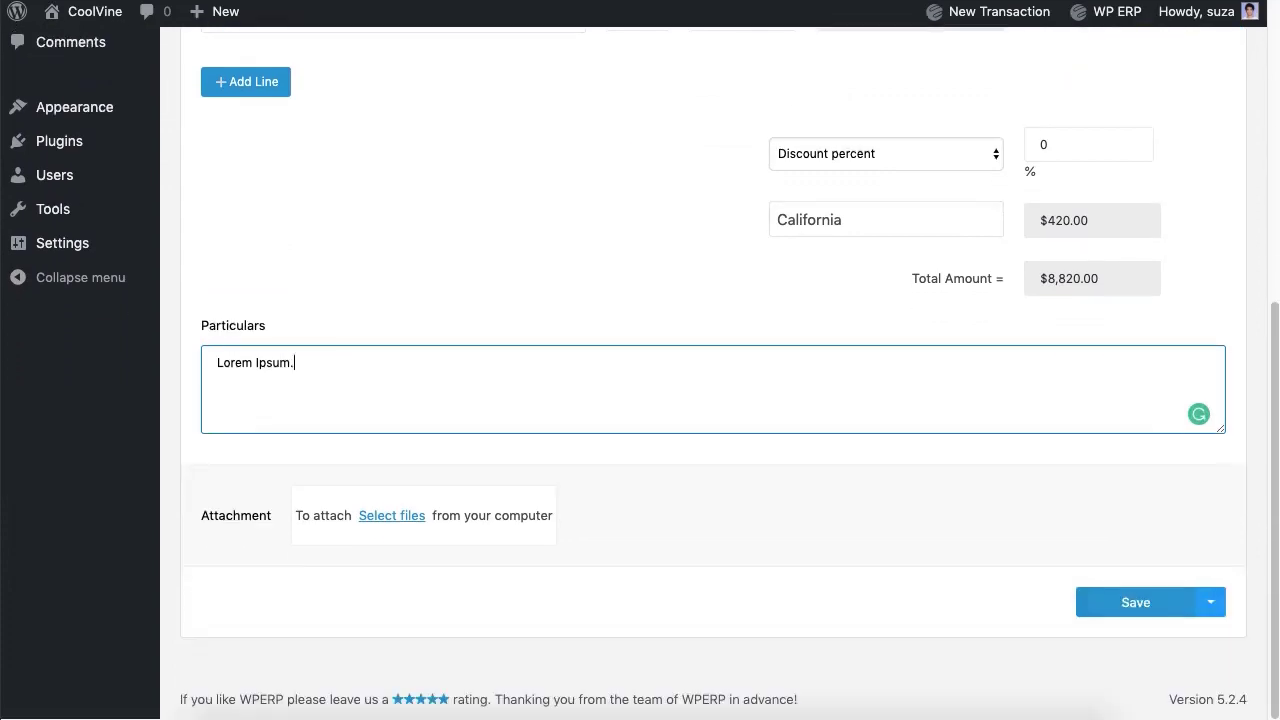
pyautogui.click(1138, 610)
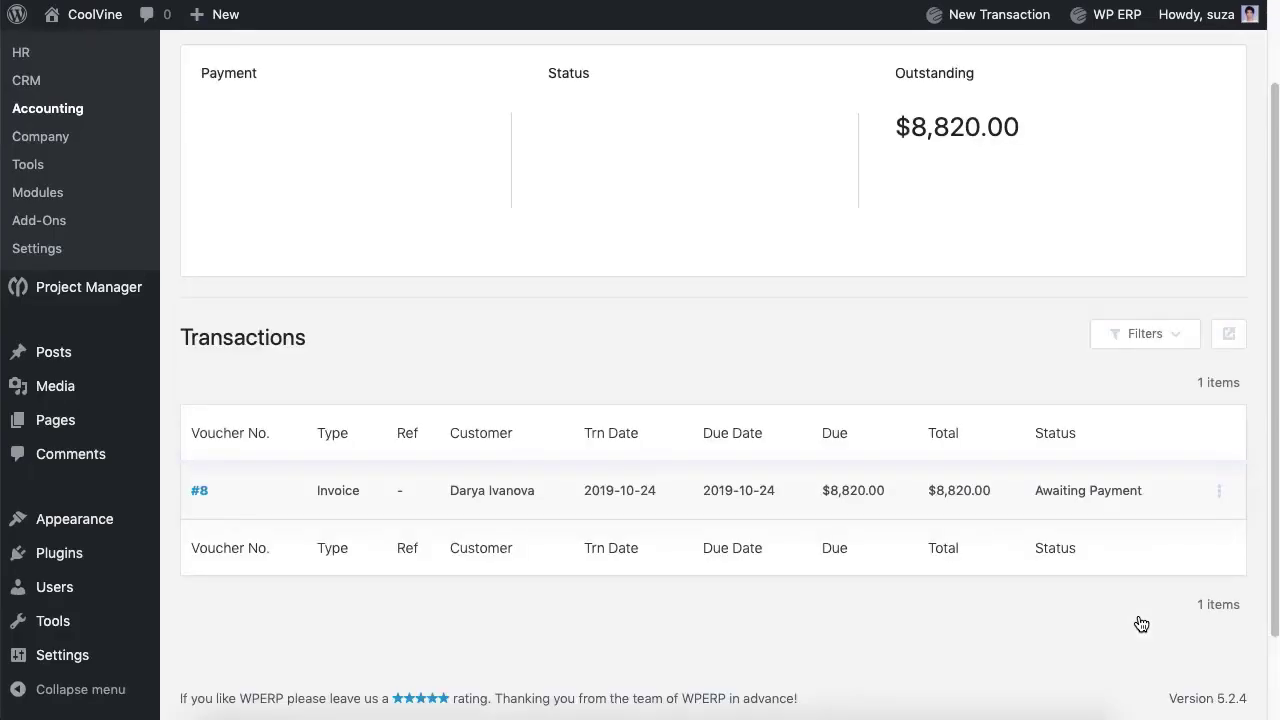
pyautogui.scroll(3, 1011, 514)
# Step: Start receiving the customer's payment, reference 2, by Bank into Eastern Bank Ltd
pyautogui.click(481, 121)
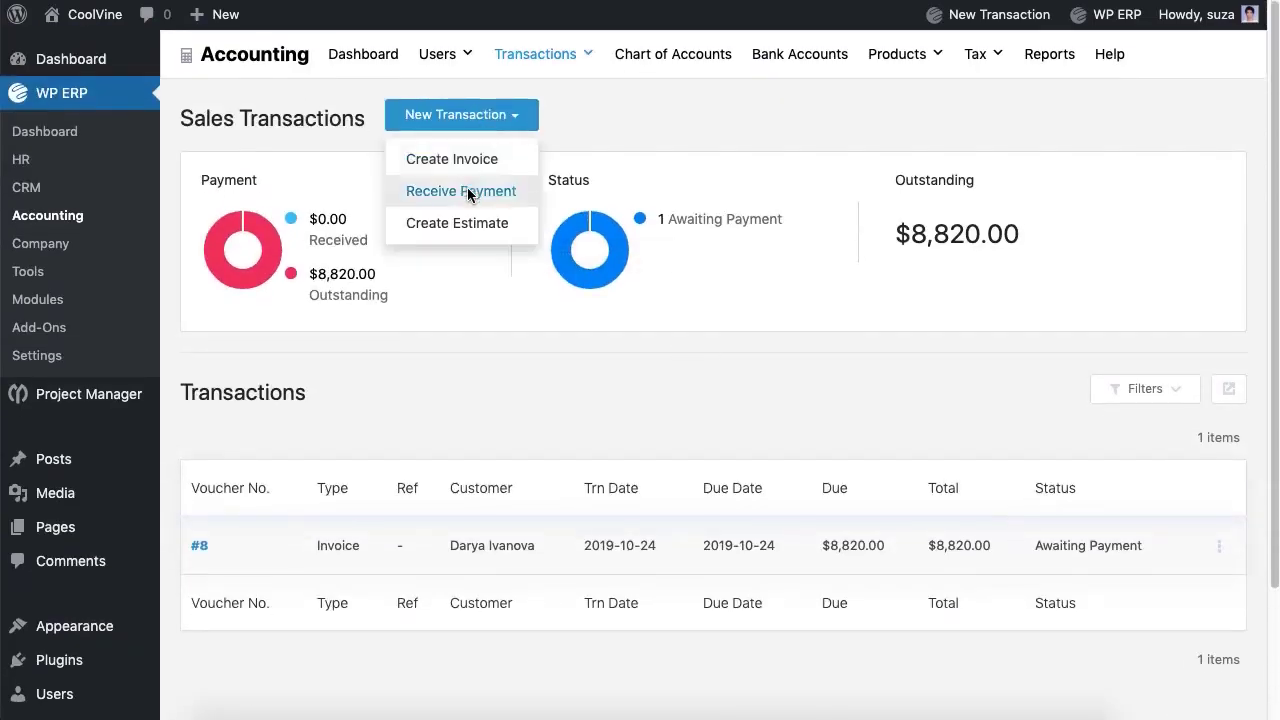
pyautogui.click(466, 191)
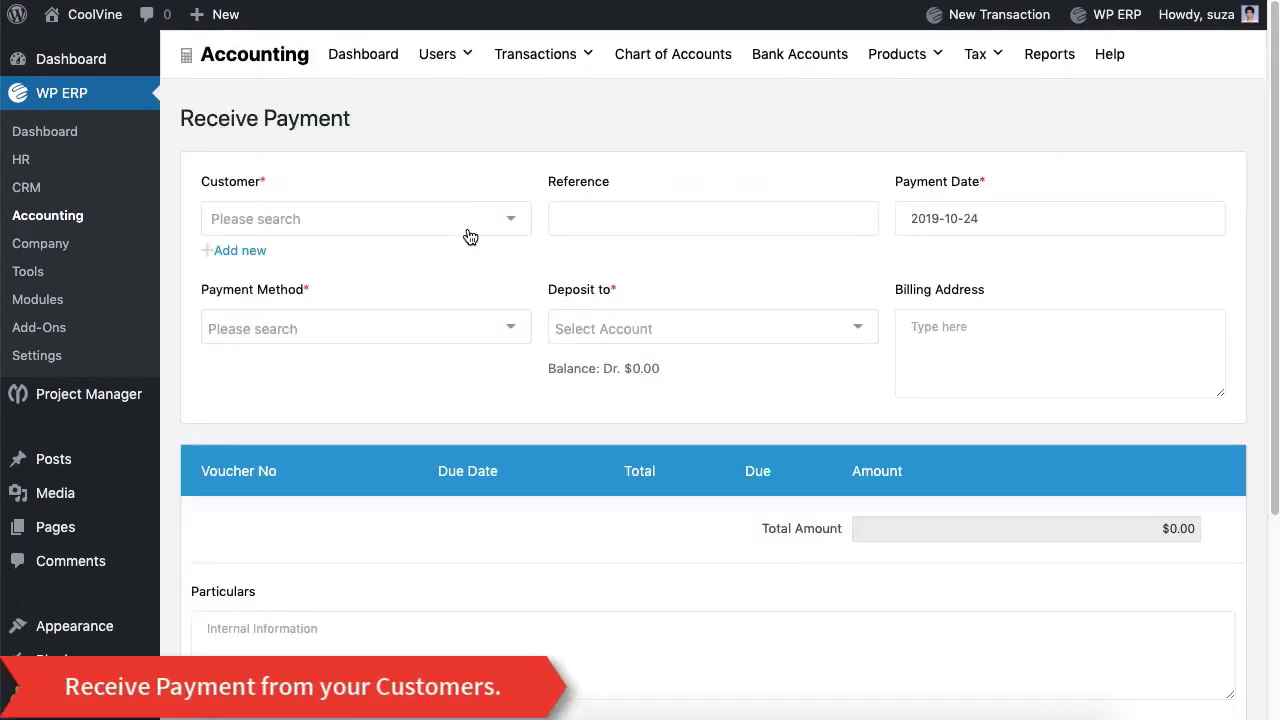
pyautogui.click(469, 232)
pyautogui.click(459, 254)
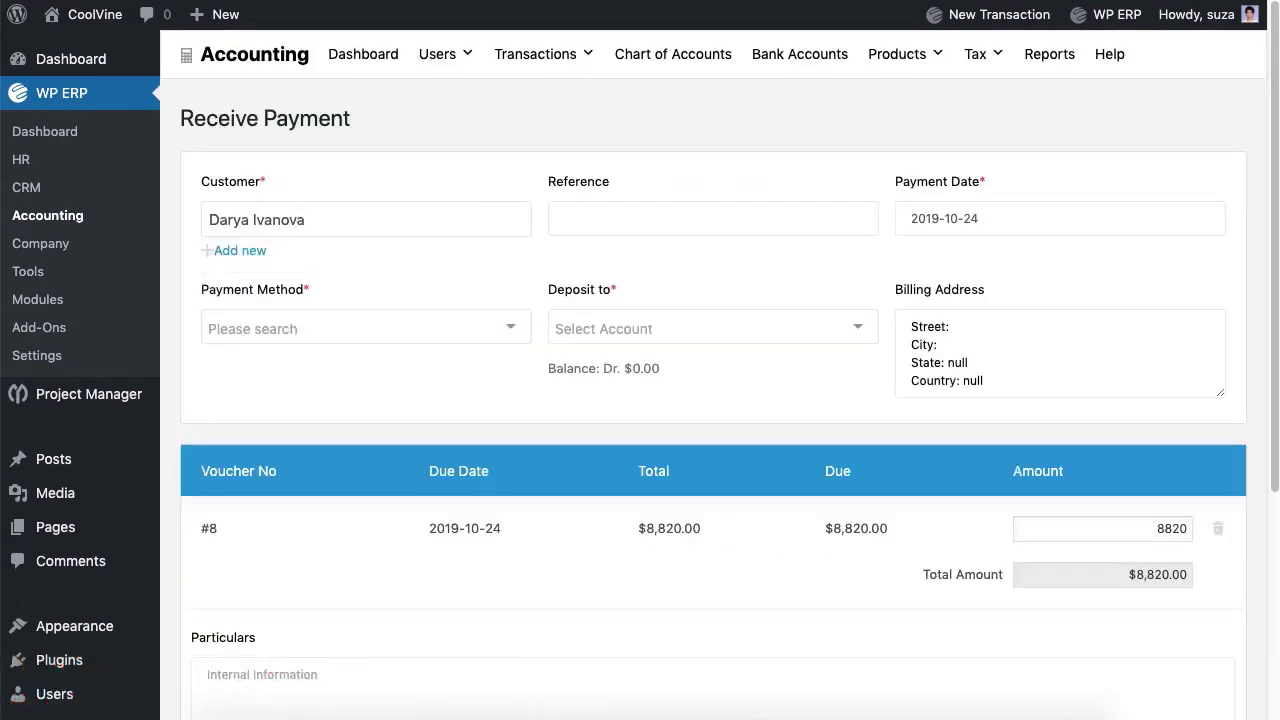
pyautogui.click(713, 218)
pyautogui.click(448, 340)
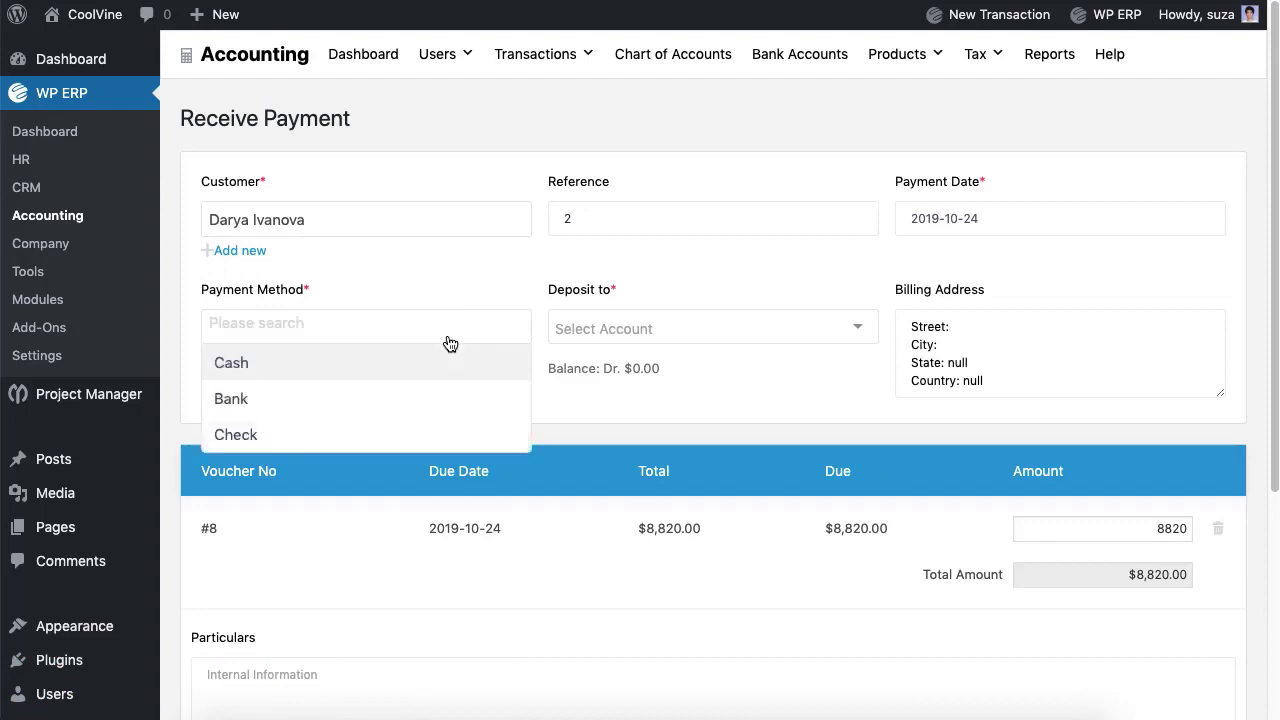
pyautogui.click(426, 399)
pyautogui.click(640, 346)
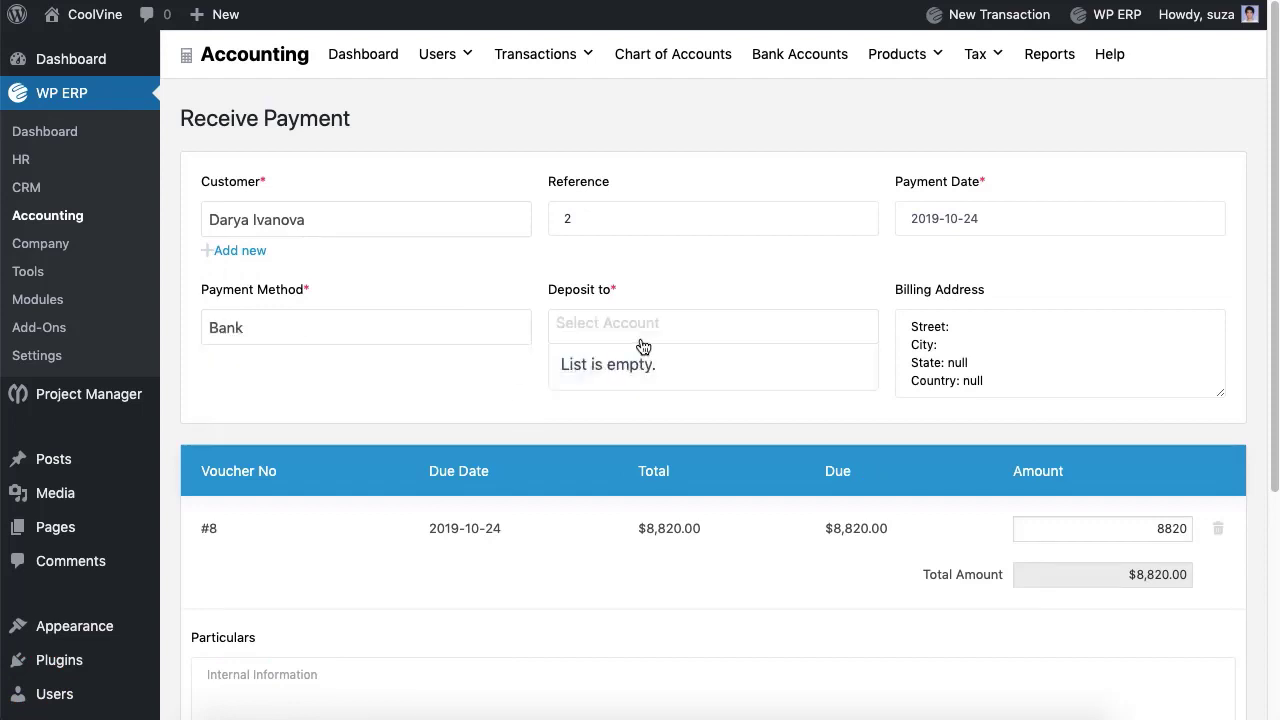
pyautogui.click(640, 373)
# Step: Add the particulars 'Lore' and save the $8,820.00 payment as #9
pyautogui.scroll(-5, 640, 373)
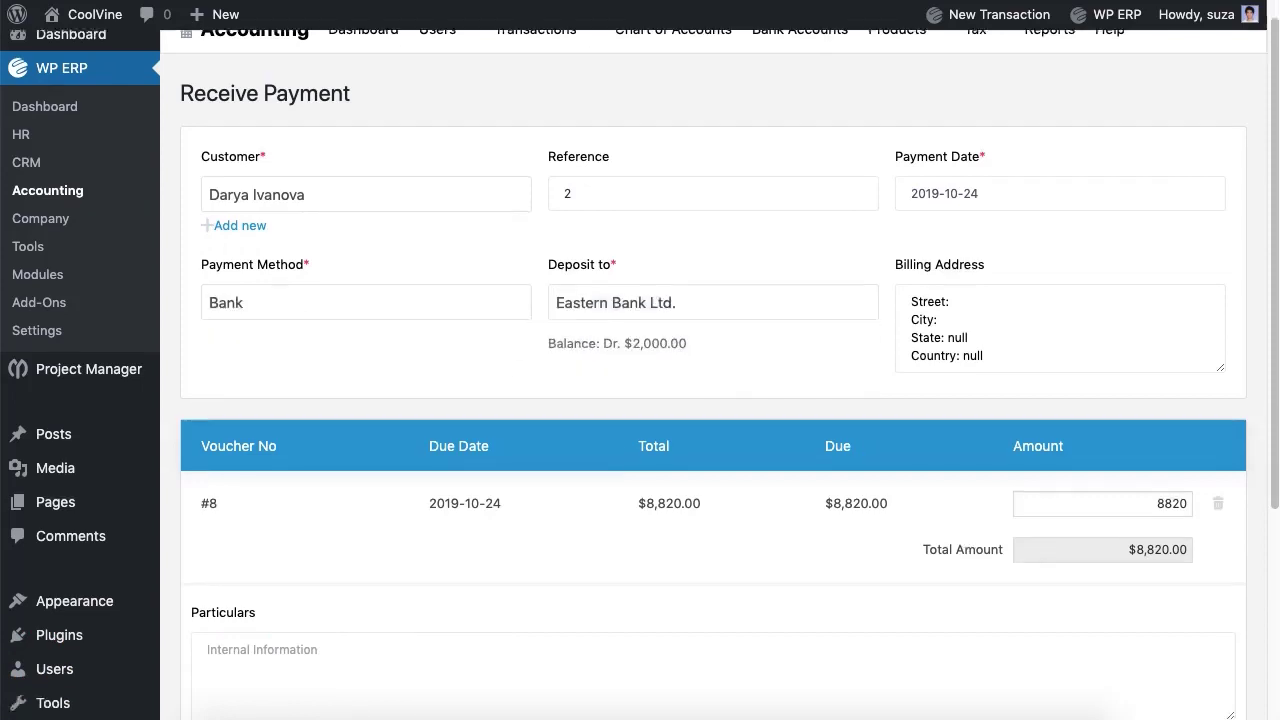
pyautogui.click(400, 430)
pyautogui.write('Lorem Ipsum.')
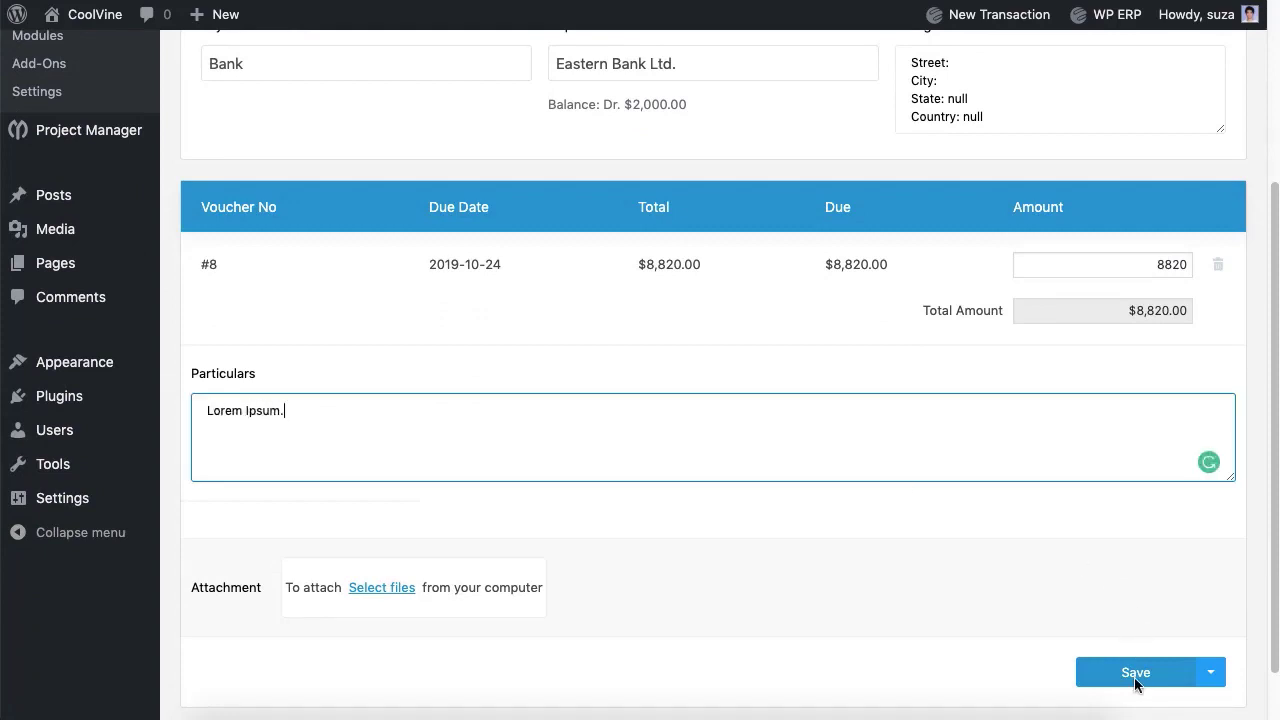
pyautogui.click(1135, 680)
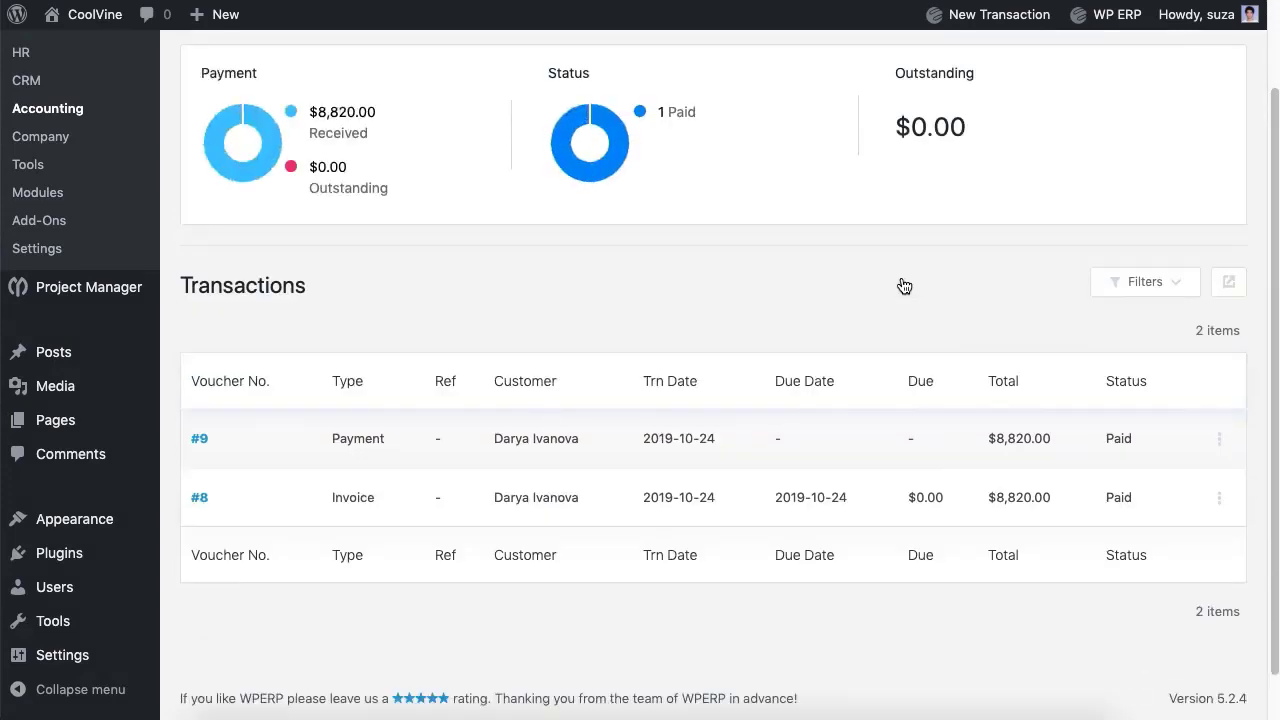
pyautogui.scroll(2, 904, 287)
# Step: Open a blank estimate form without choosing a customer, then go to Expenses Transactions
pyautogui.click(526, 128)
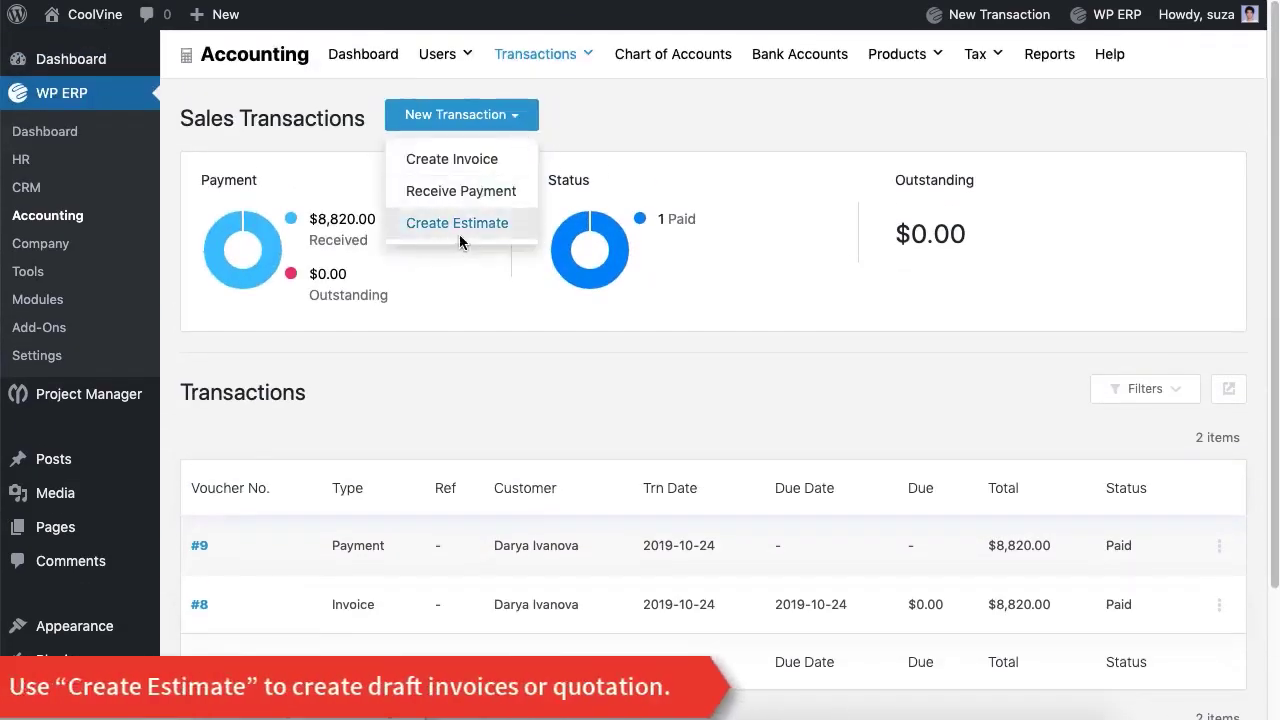
pyautogui.click(459, 226)
pyautogui.click(446, 218)
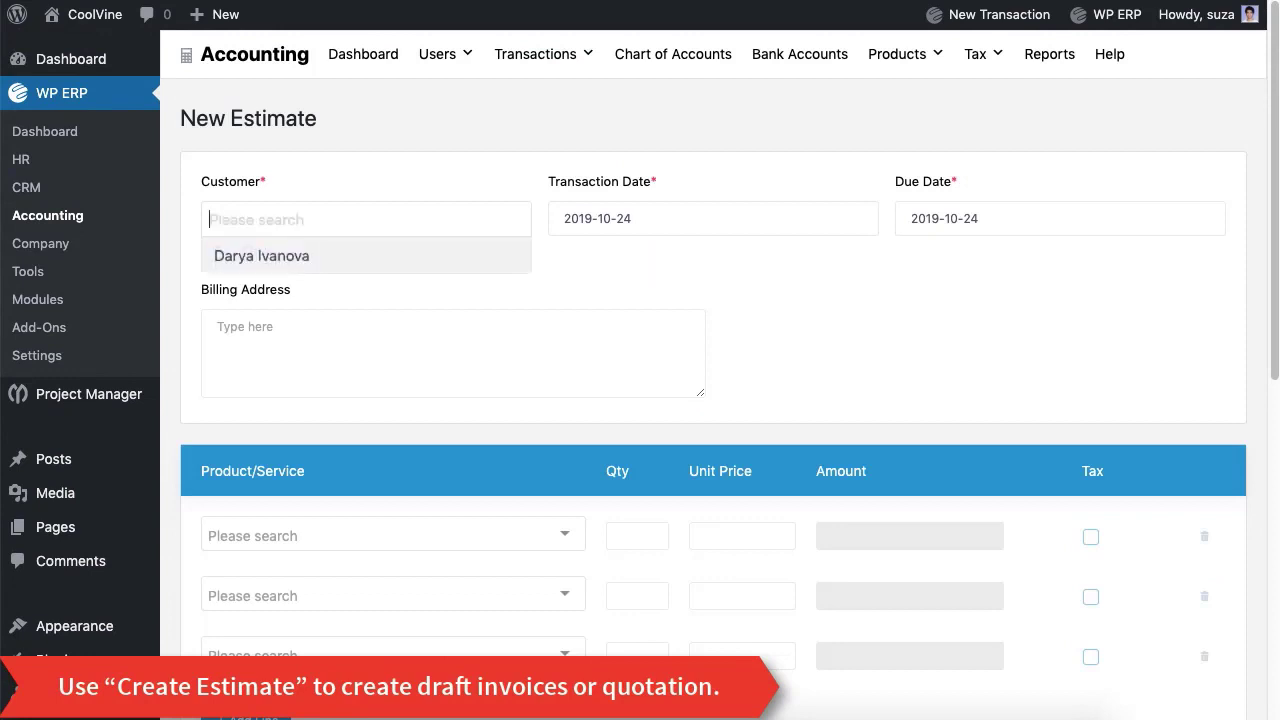
pyautogui.click(466, 151)
pyautogui.scroll(-6, 467, 151)
pyautogui.scroll(1, 470, 152)
pyautogui.scroll(5, 466, 151)
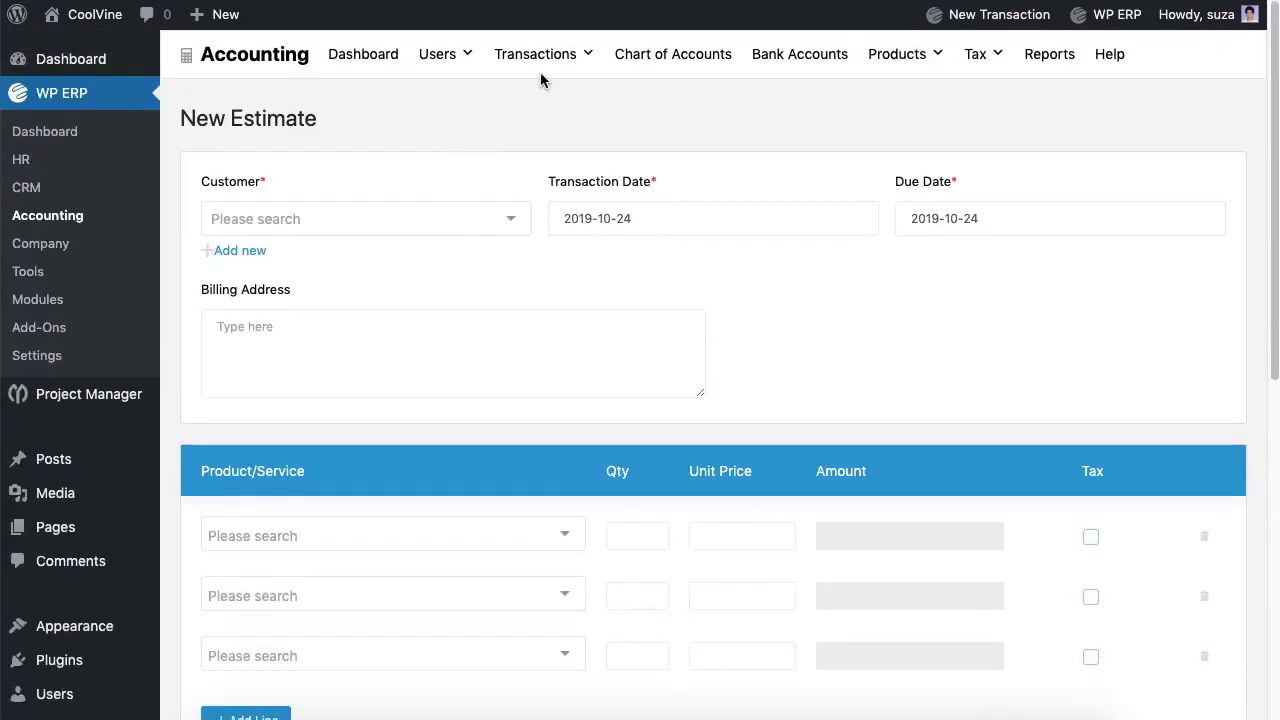
pyautogui.moveTo(540, 74)
pyautogui.click(527, 131)
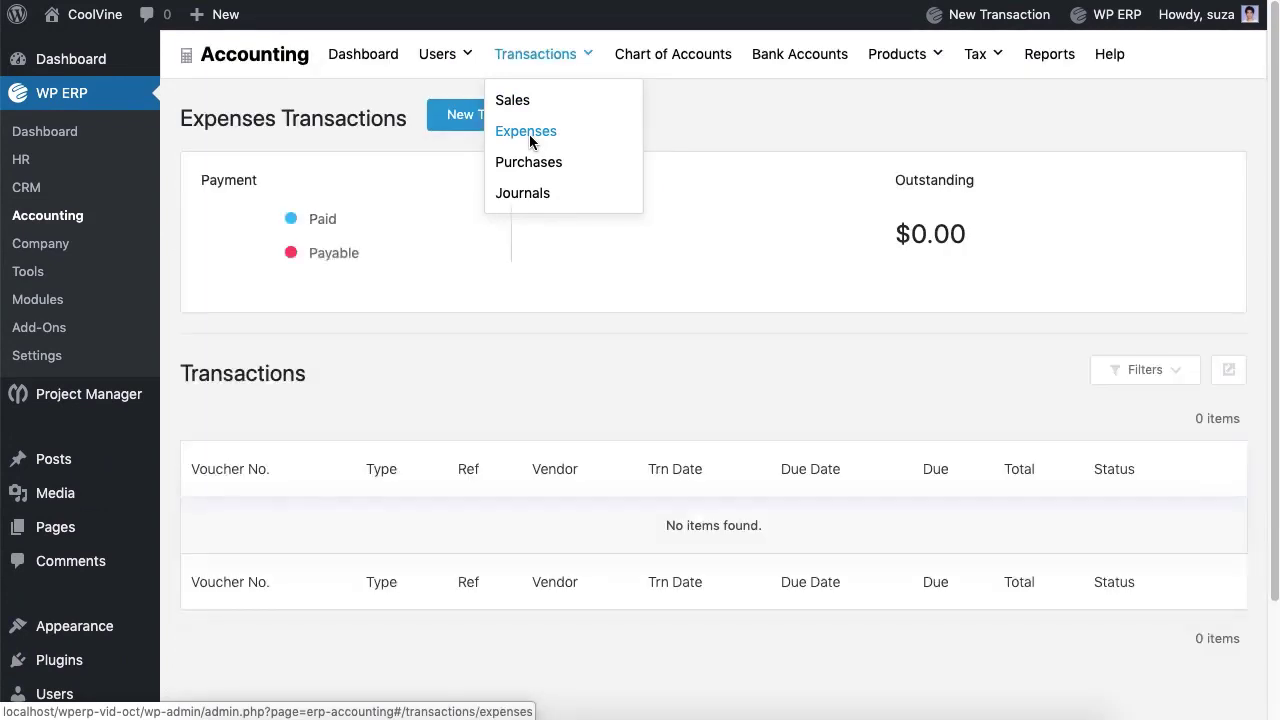
# Step: Start a new expense for the vendor, reference 4, paid by Cash from the Cash account
pyautogui.click(543, 126)
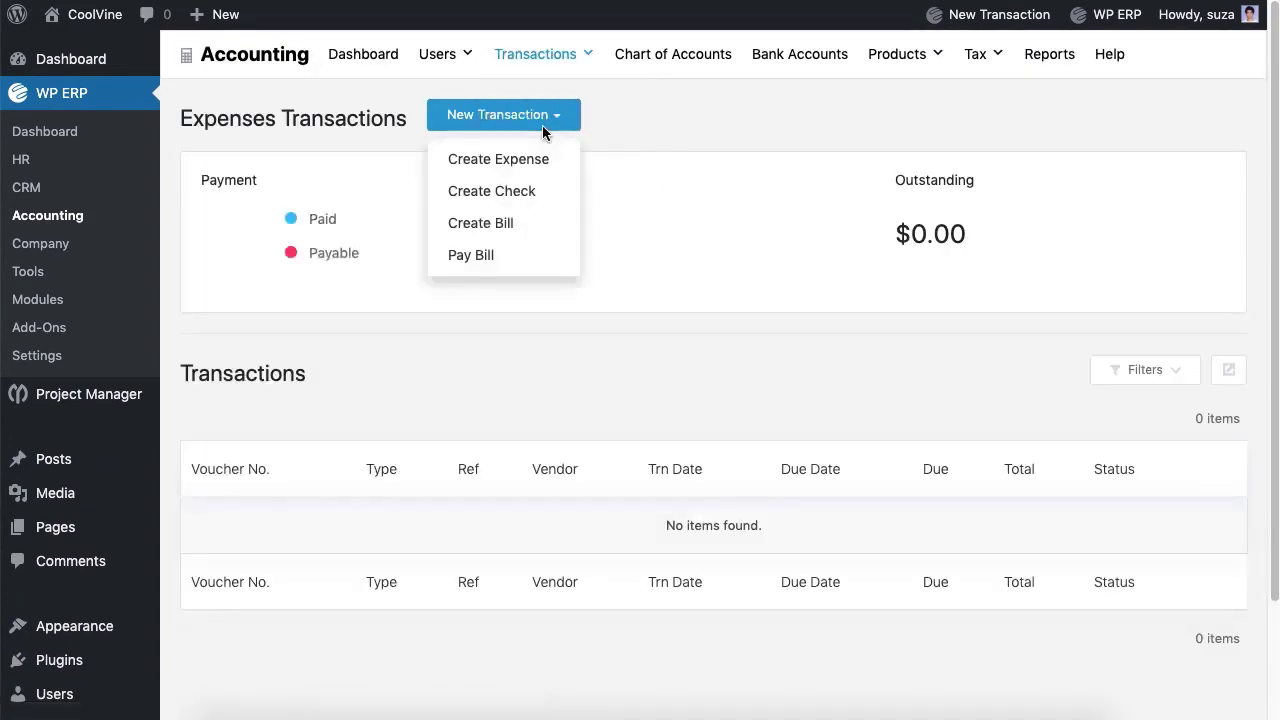
pyautogui.click(513, 172)
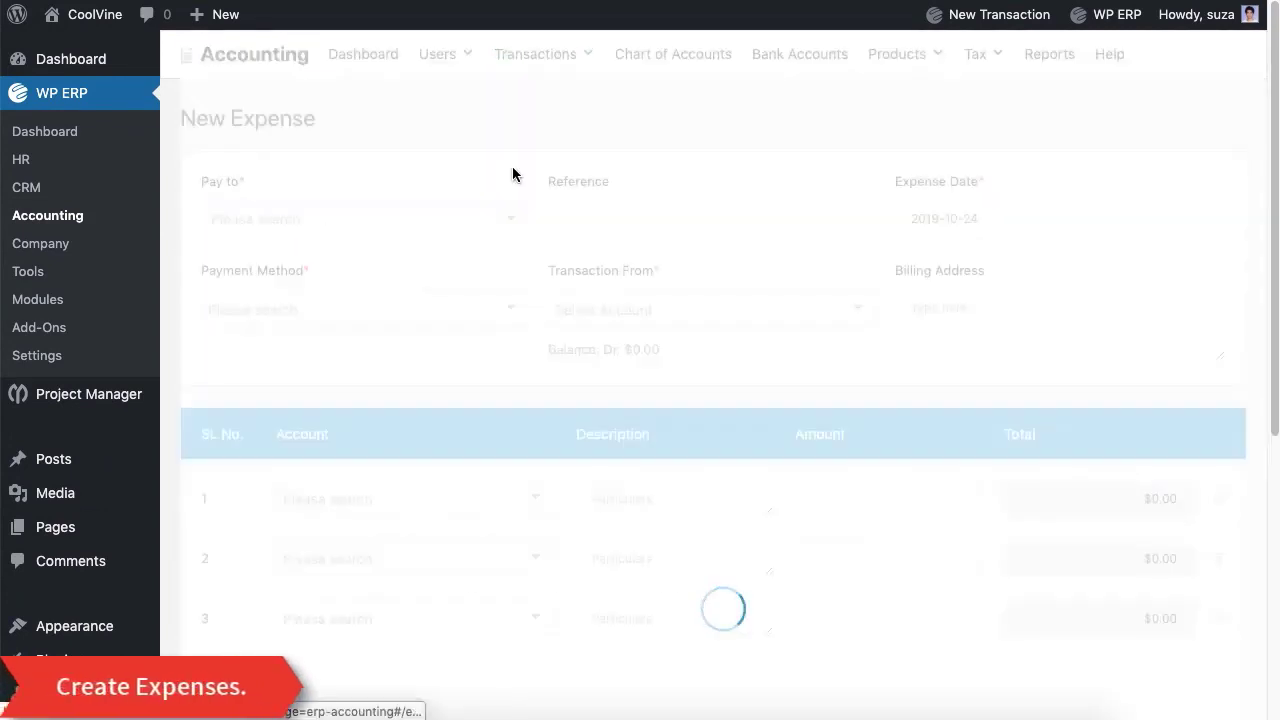
pyautogui.click(471, 233)
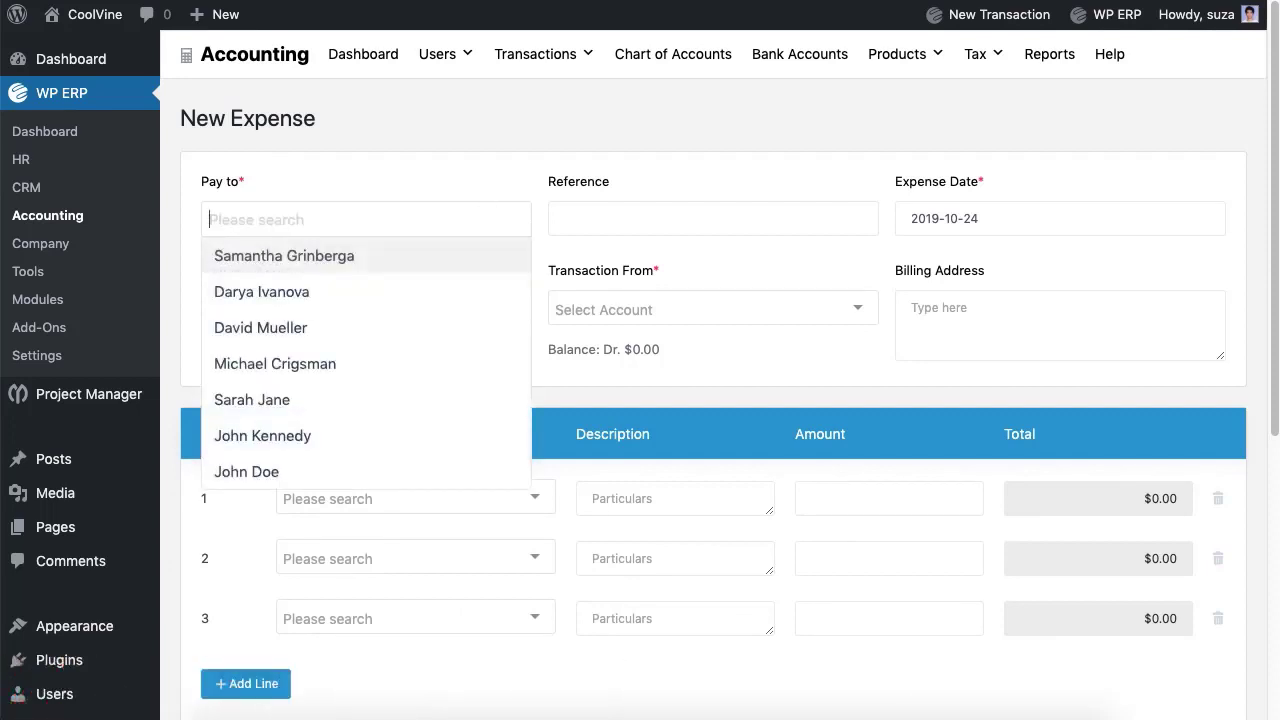
pyautogui.click(410, 334)
pyautogui.click(713, 218)
pyautogui.write('4')
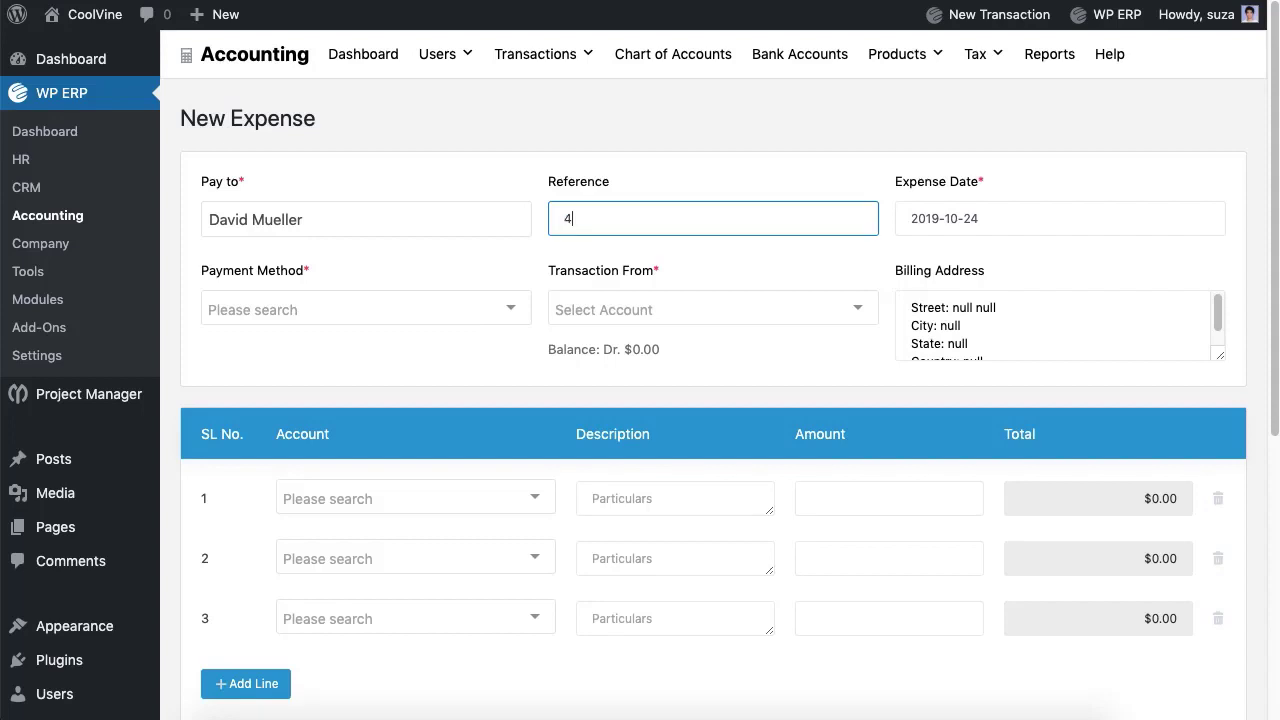
pyautogui.click(465, 314)
pyautogui.click(438, 350)
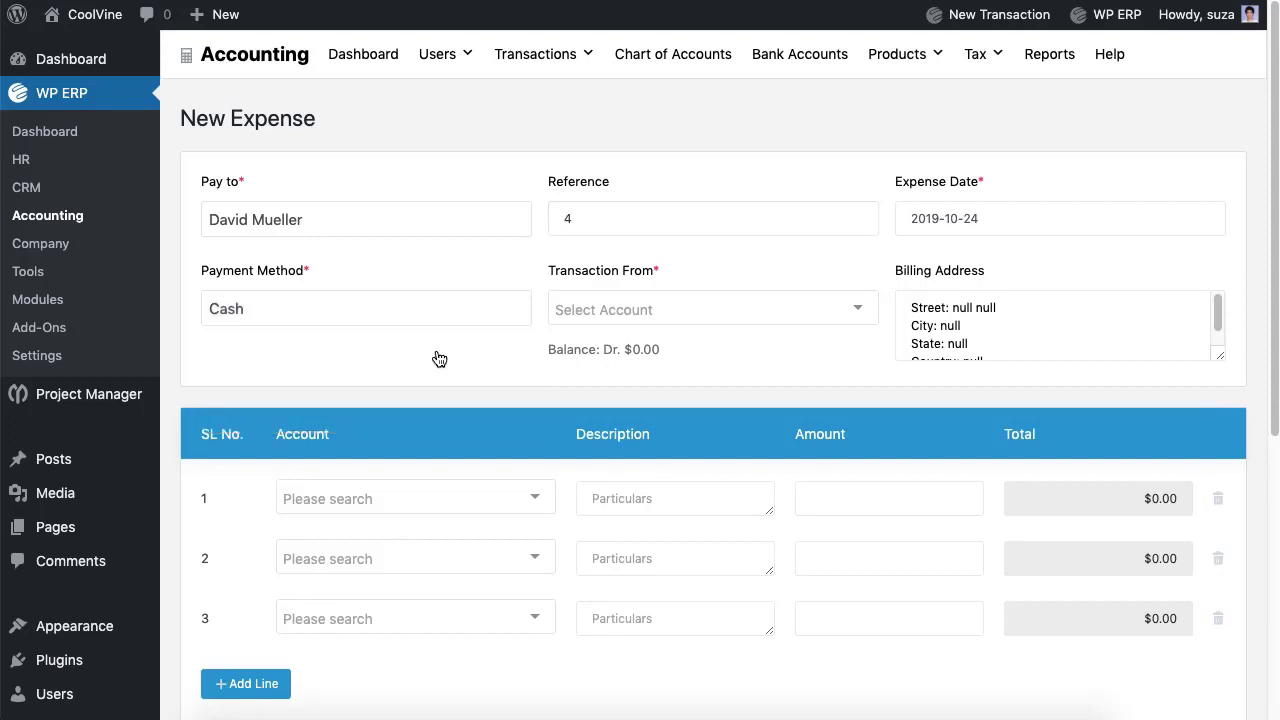
pyautogui.click(640, 326)
pyautogui.click(635, 345)
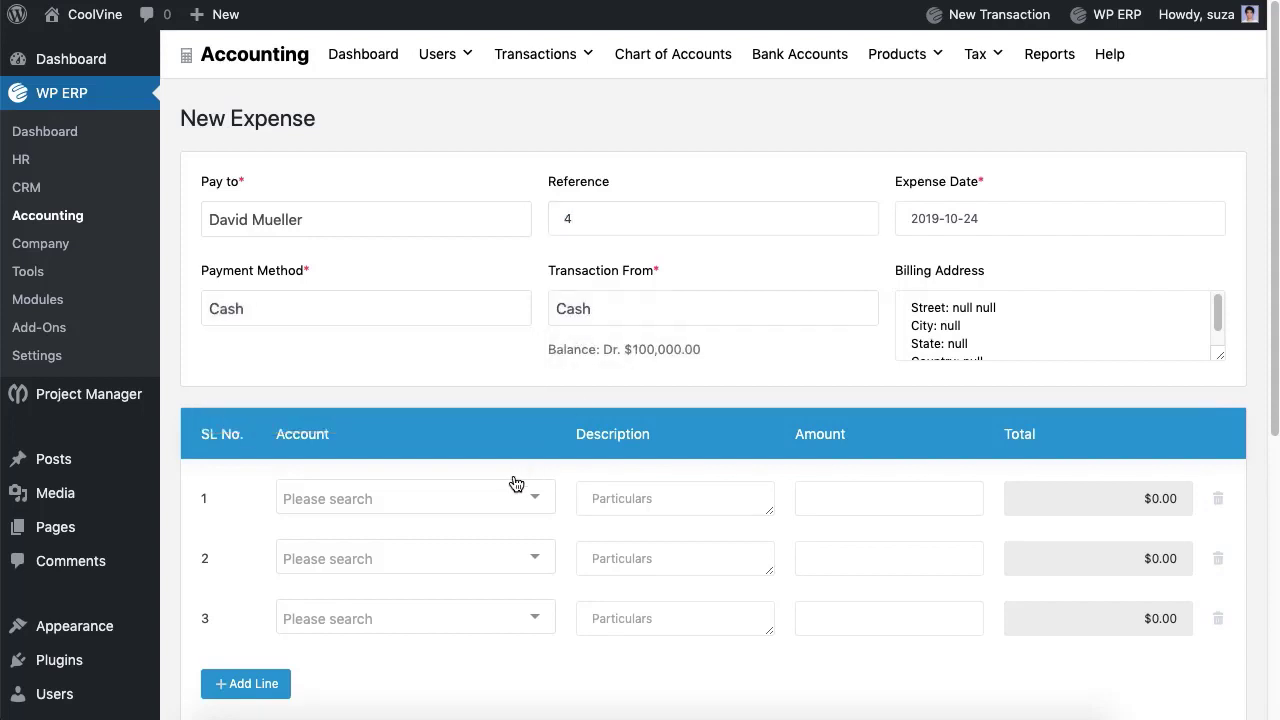
# Step: Book line 1 to Postage & Delivery for 50 and delete the unused lines
pyautogui.click(508, 510)
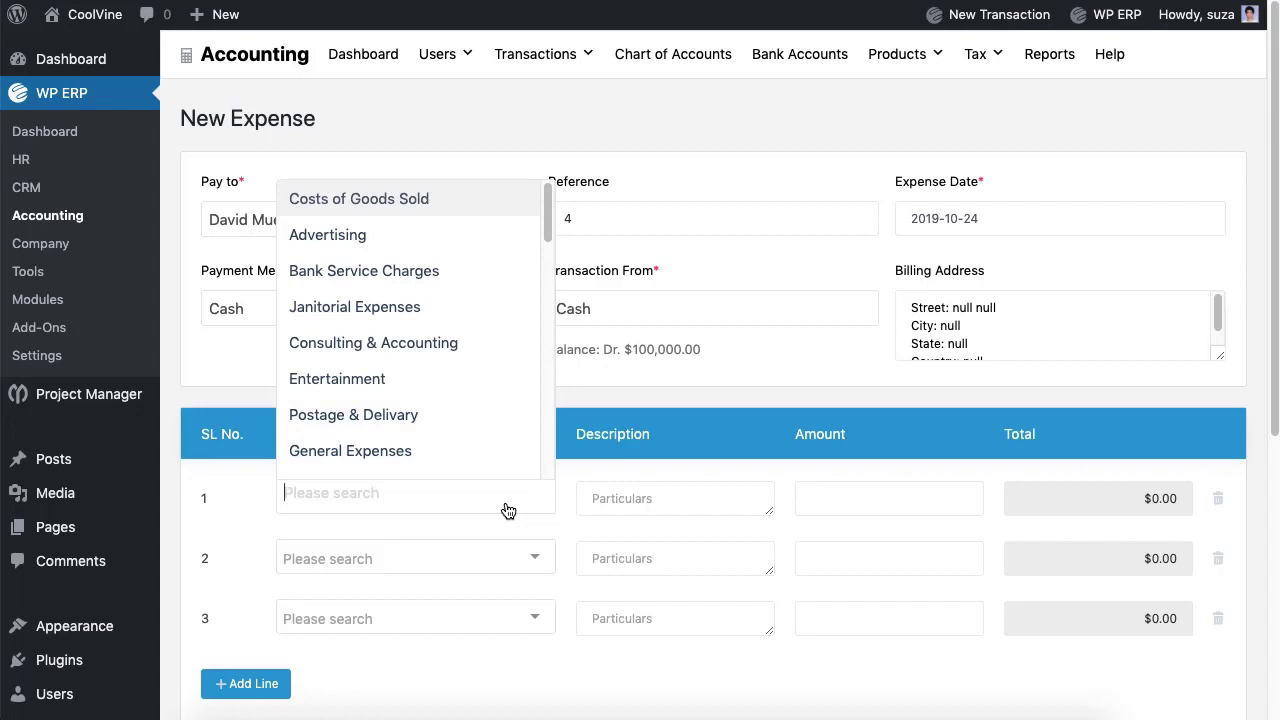
pyautogui.click(424, 418)
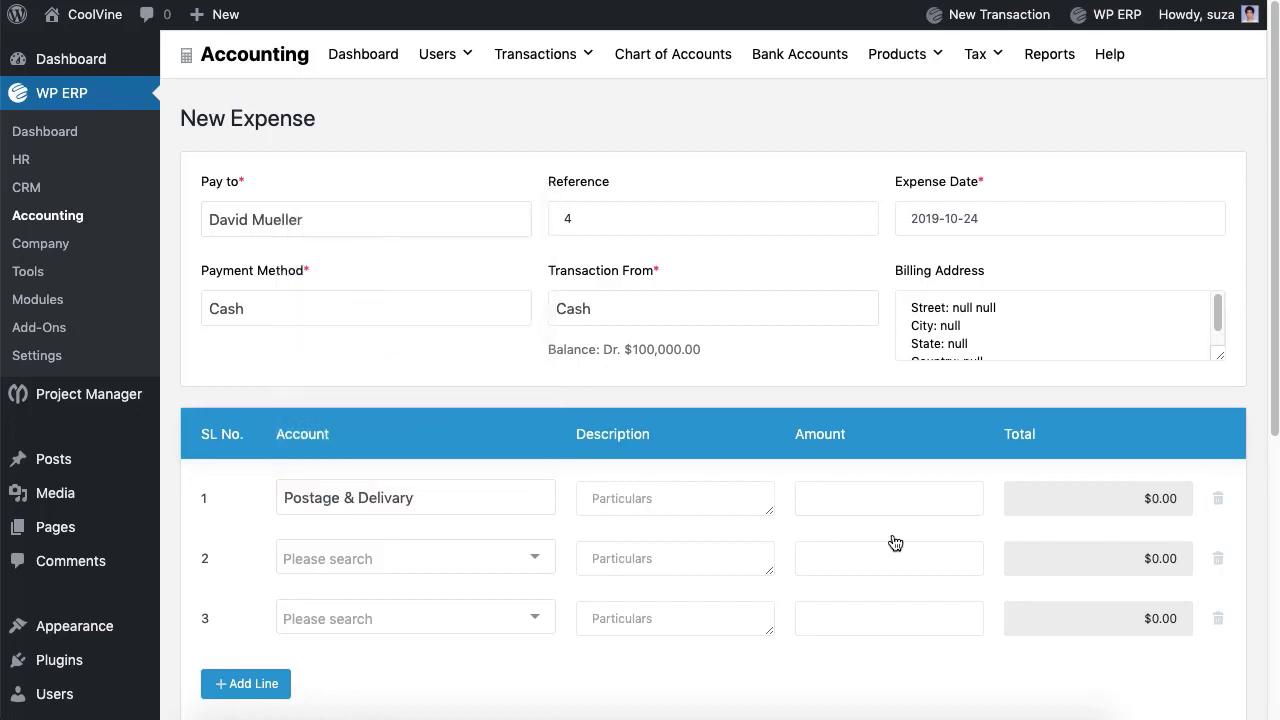
pyautogui.press('Tab')
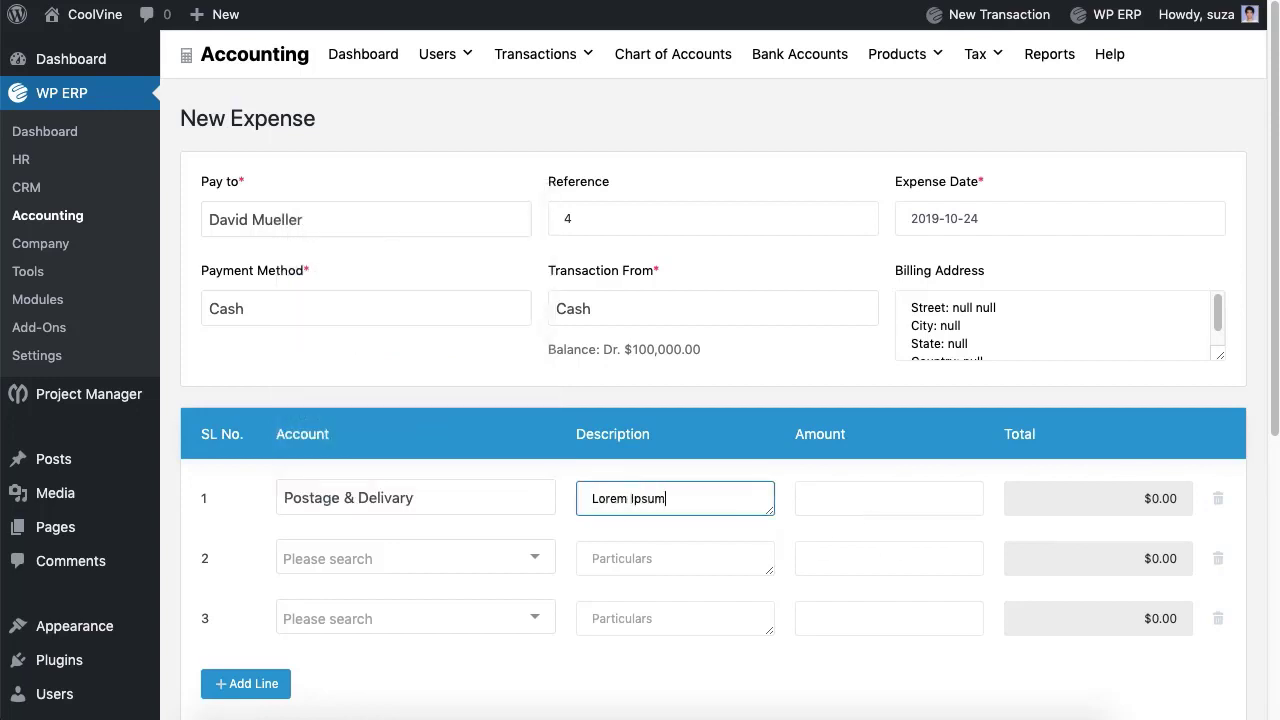
pyautogui.press('Tab')
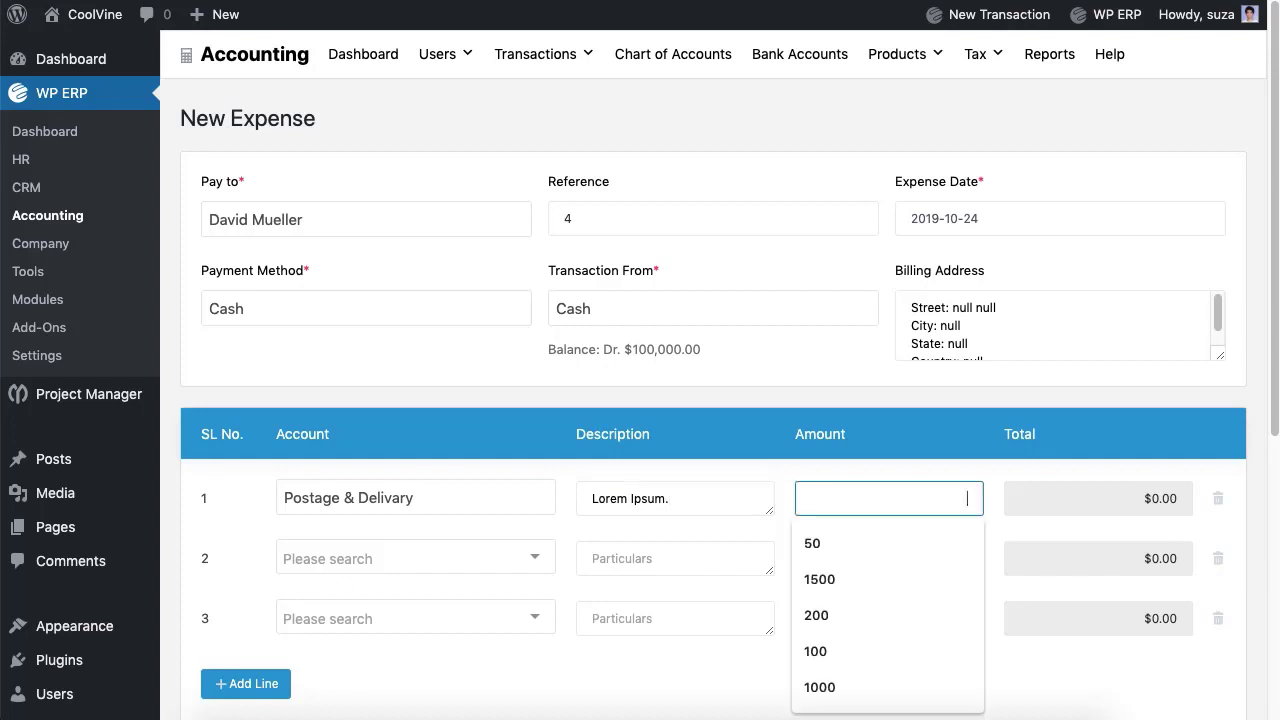
pyautogui.write('50')
pyautogui.doubleClick(1218, 558)
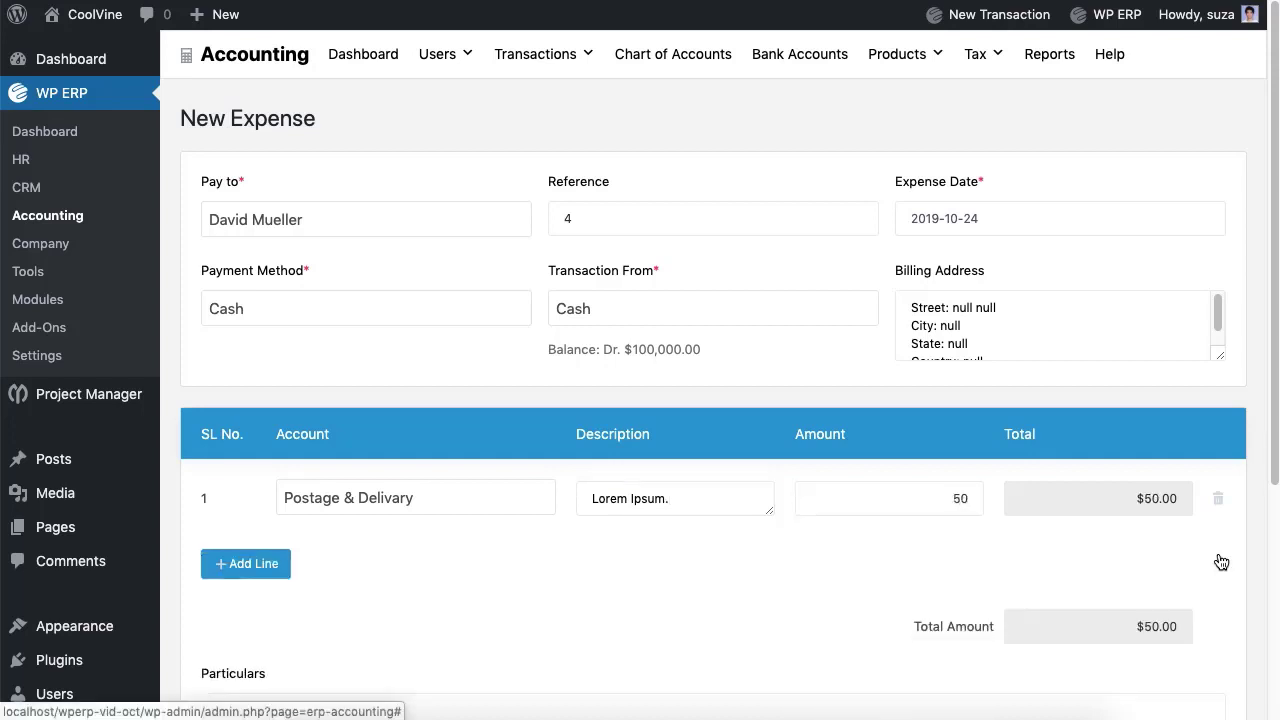
# Step: Add the particulars 'LOrem Ipsm.' and save the expense as #10
pyautogui.scroll(-3, 503, 594)
pyautogui.click(503, 594)
pyautogui.write('LOrem Ipsm')
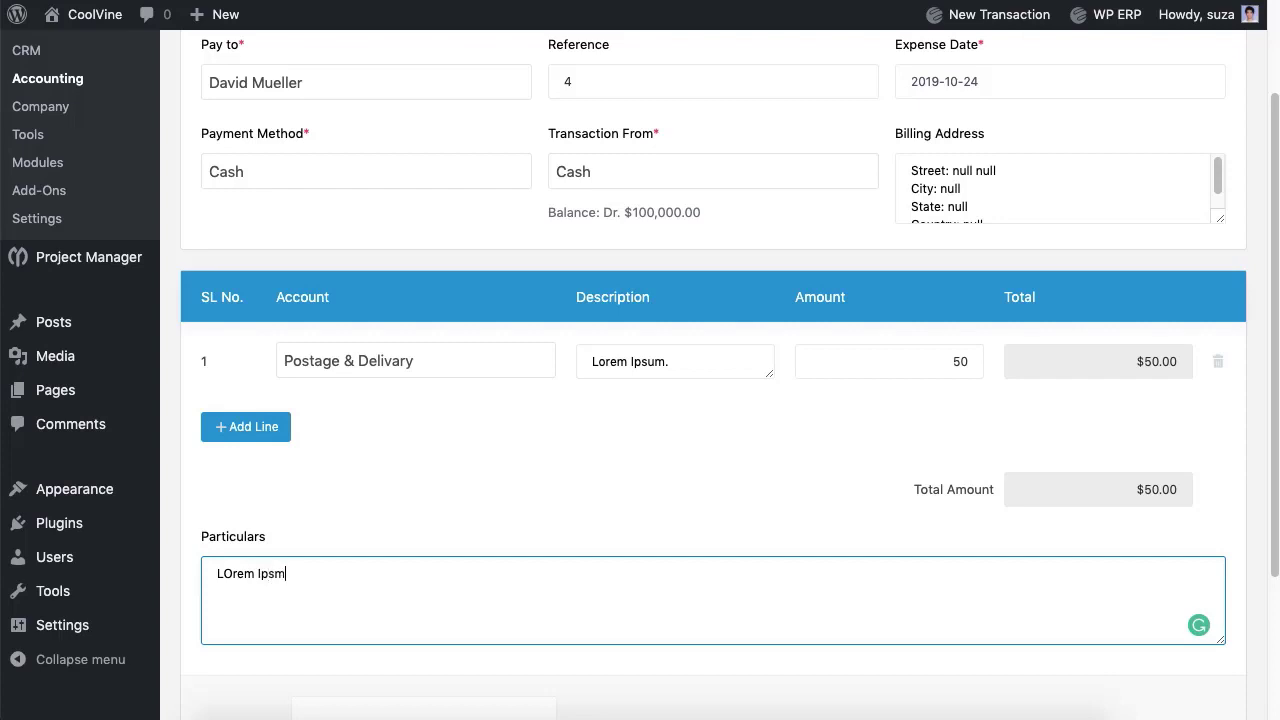
pyautogui.write('.')
pyautogui.scroll(-3, 714, 603)
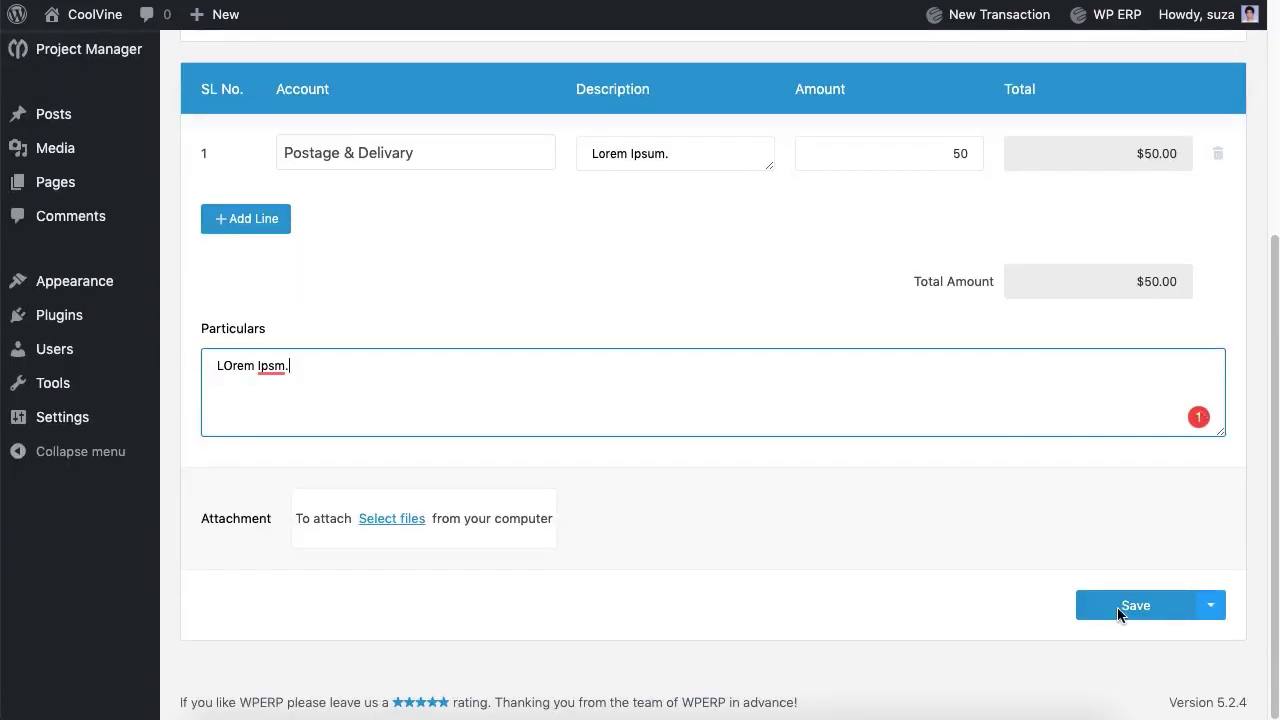
pyautogui.click(1120, 607)
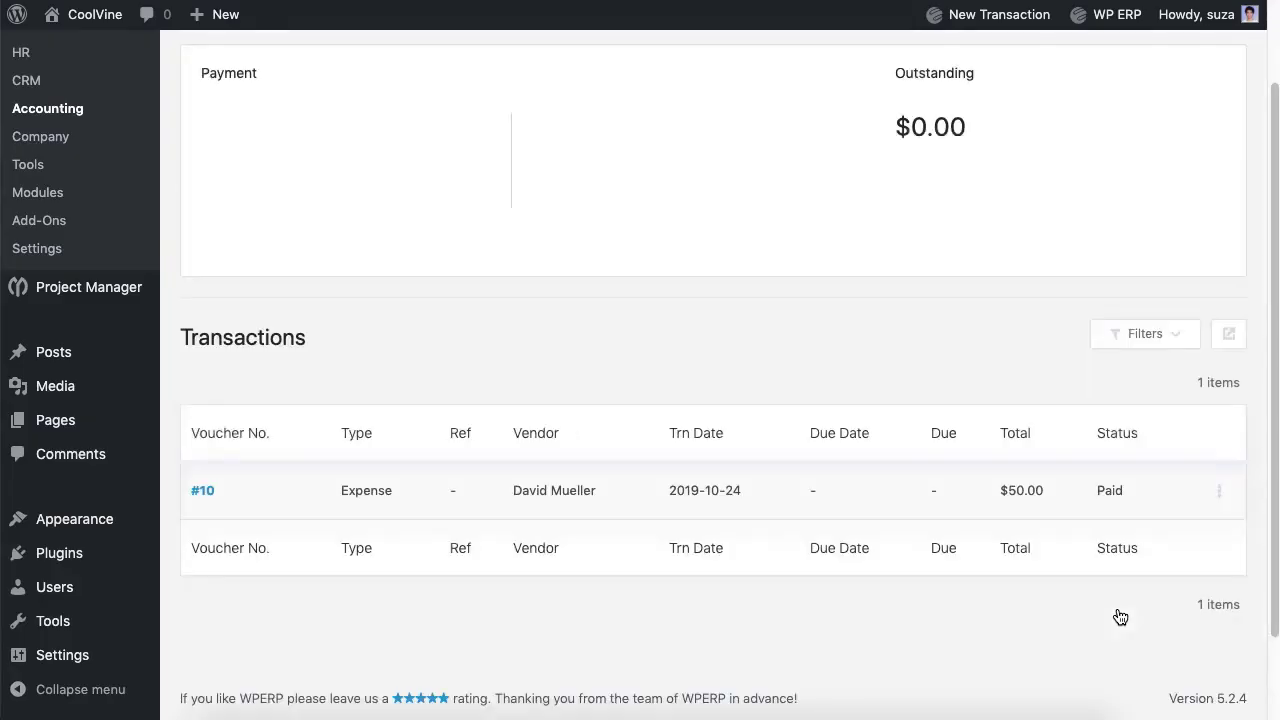
pyautogui.scroll(2, 1120, 617)
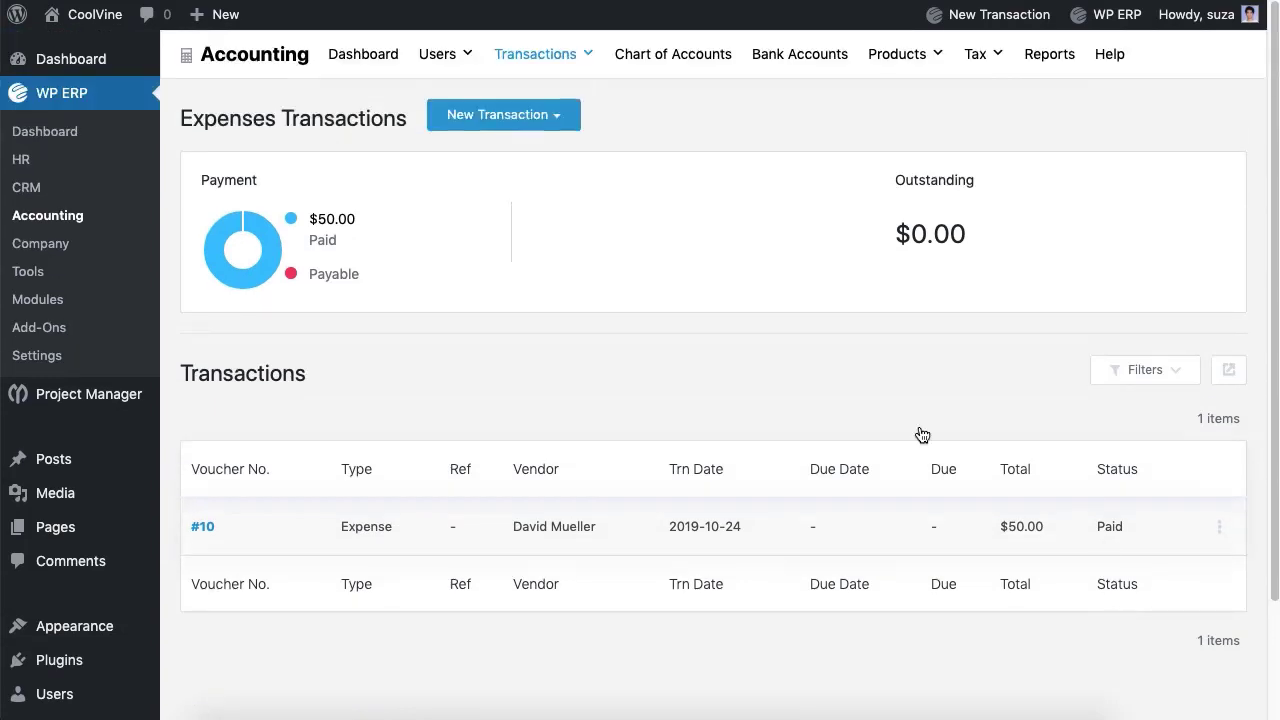
# Step: Start a new check to the vendor, check number 5, paid from Eastern Bank Ltd
pyautogui.click(517, 138)
pyautogui.click(490, 189)
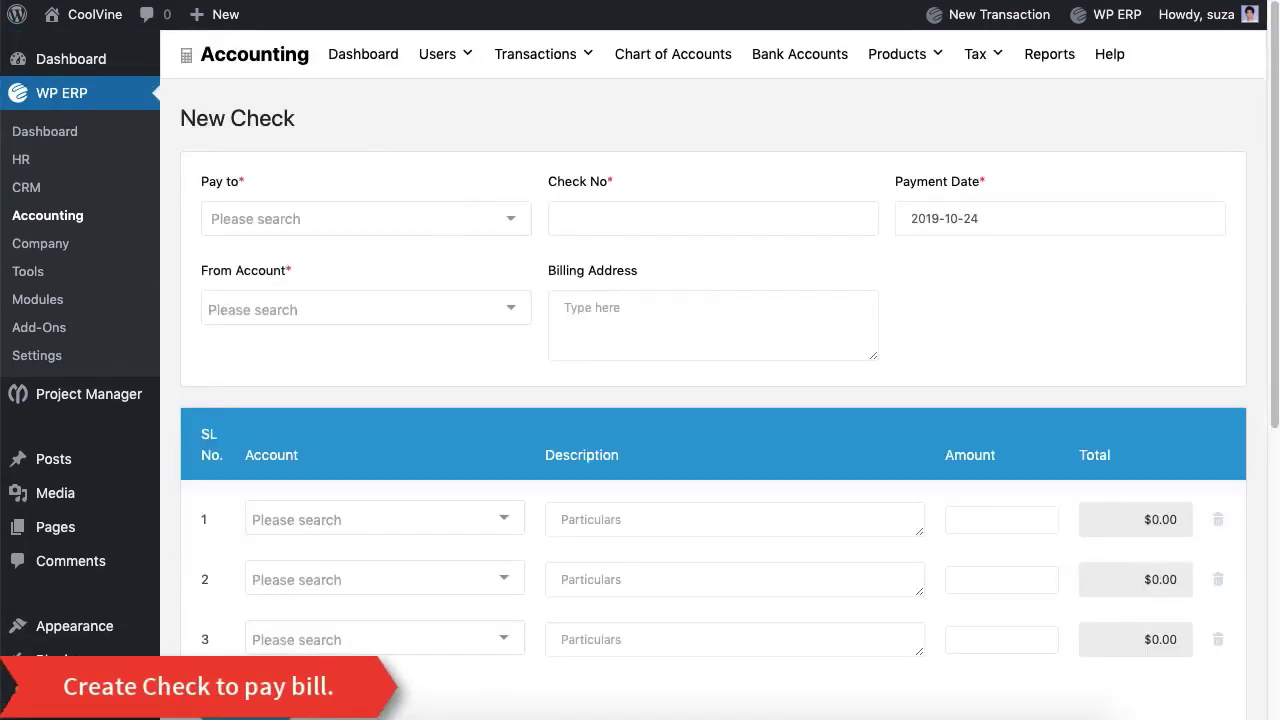
pyautogui.click(366, 218)
pyautogui.click(354, 363)
pyautogui.click(713, 218)
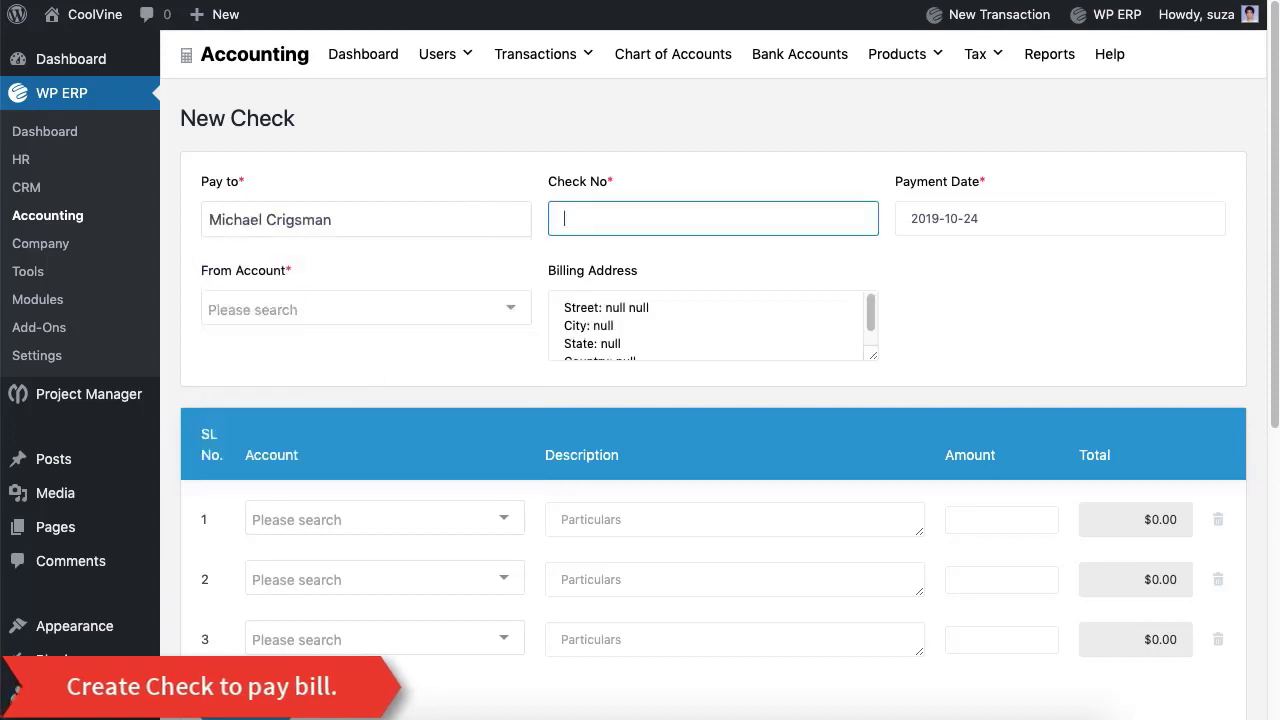
pyautogui.write('5')
pyautogui.click(466, 312)
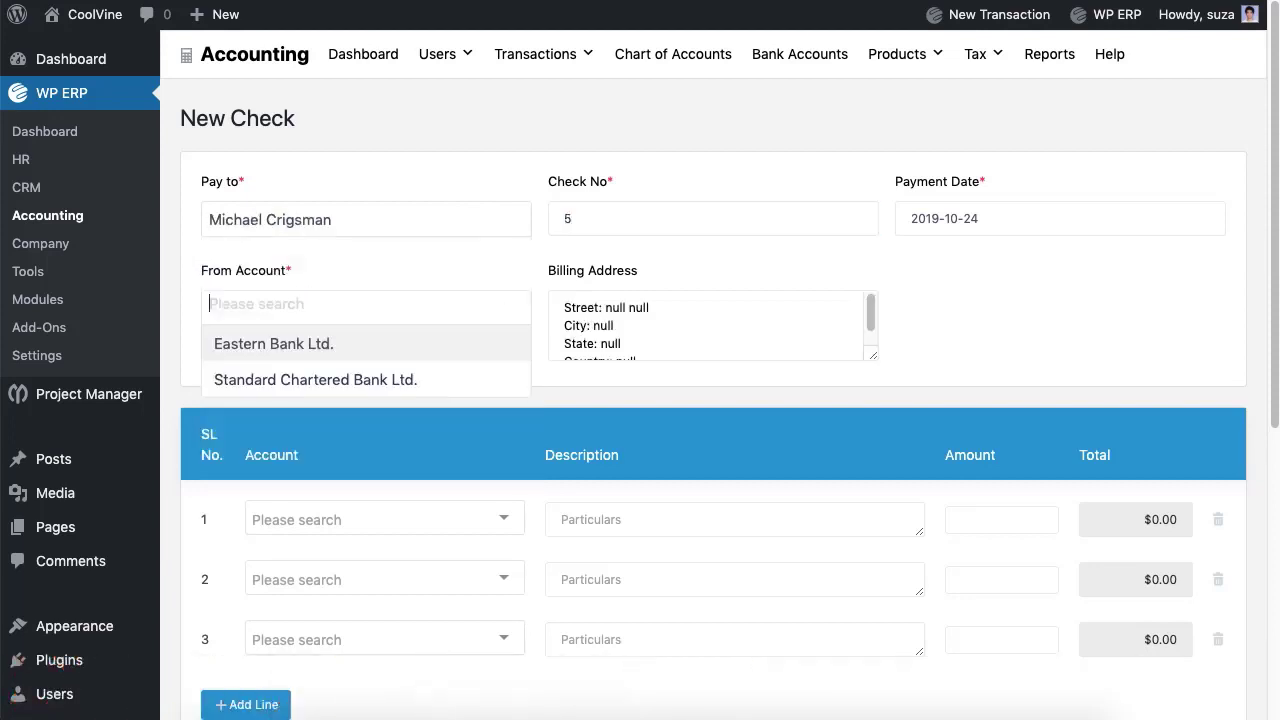
pyautogui.click(416, 340)
# Step: Book line 1 to General Expenses, described 'Lorem Ipsum.', for 100, and delete unused lines
pyautogui.click(420, 520)
pyautogui.click(388, 472)
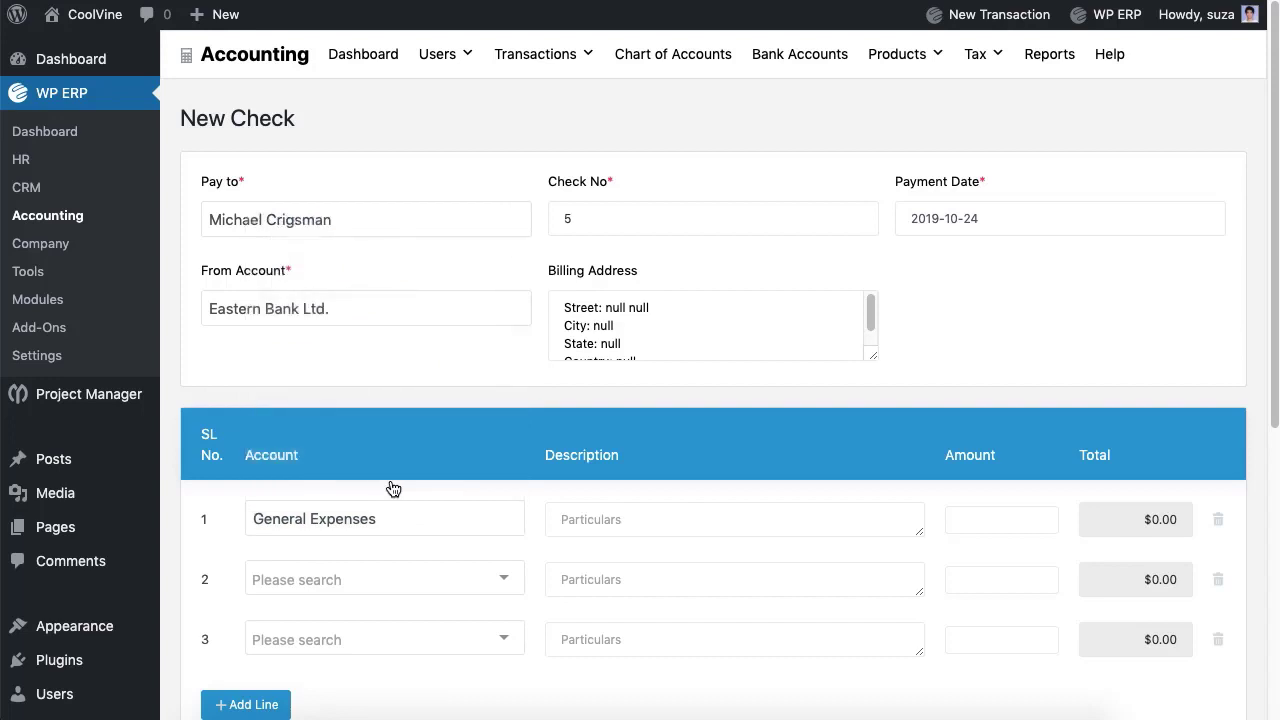
pyautogui.click(725, 520)
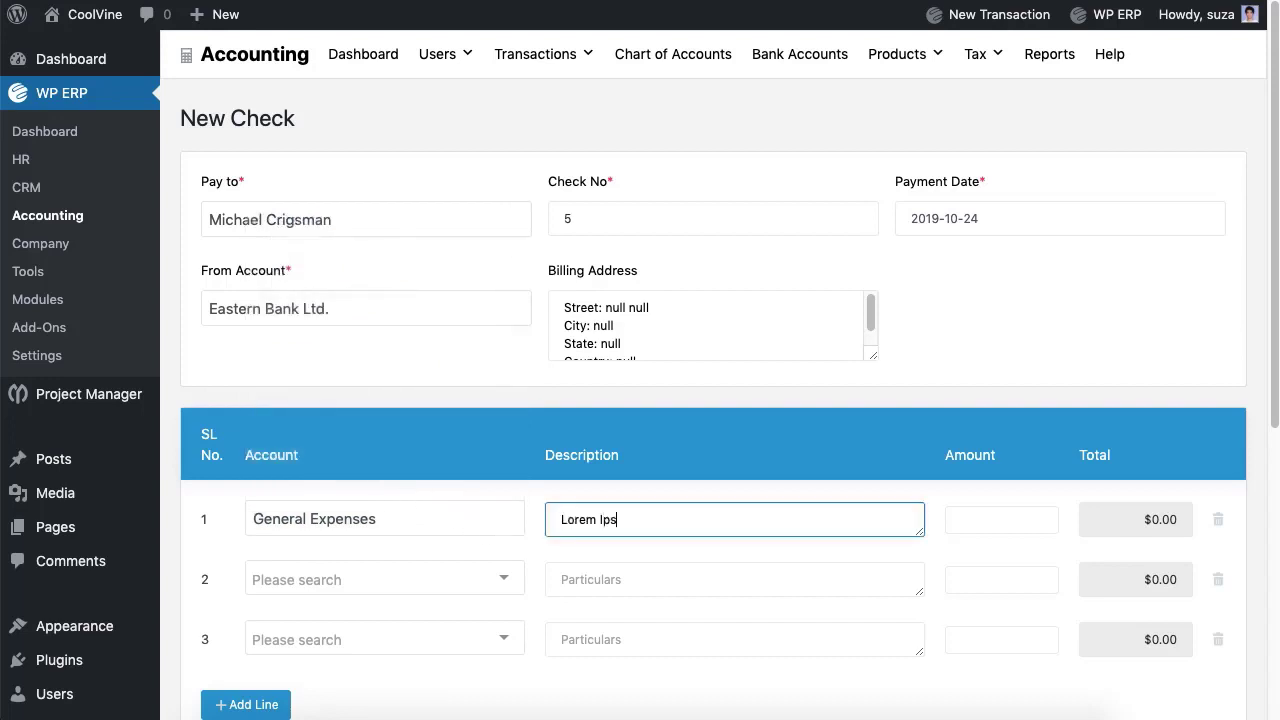
pyautogui.write('Lorem Ipsum.')
pyautogui.press('Tab')
pyautogui.write('100')
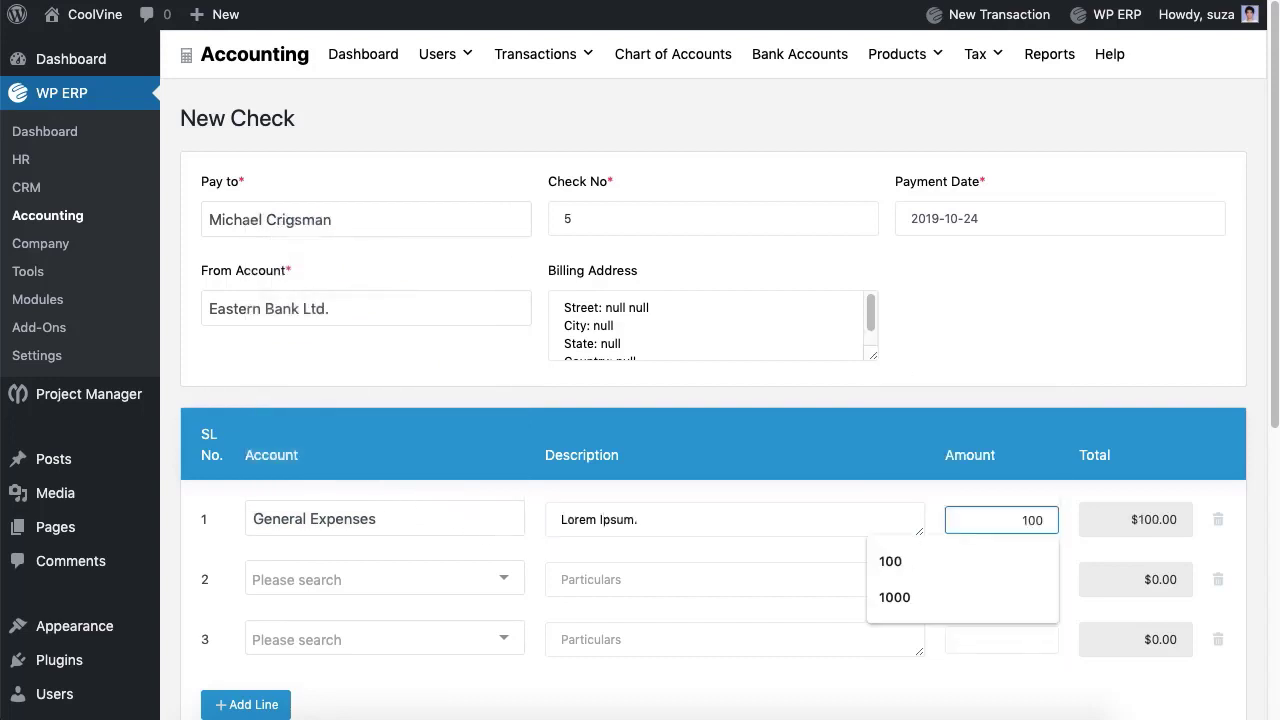
pyautogui.click(1218, 580)
pyautogui.click(1218, 580)
# Step: Save the $100.00 check, listed as #11
pyautogui.scroll(-5, 1217, 591)
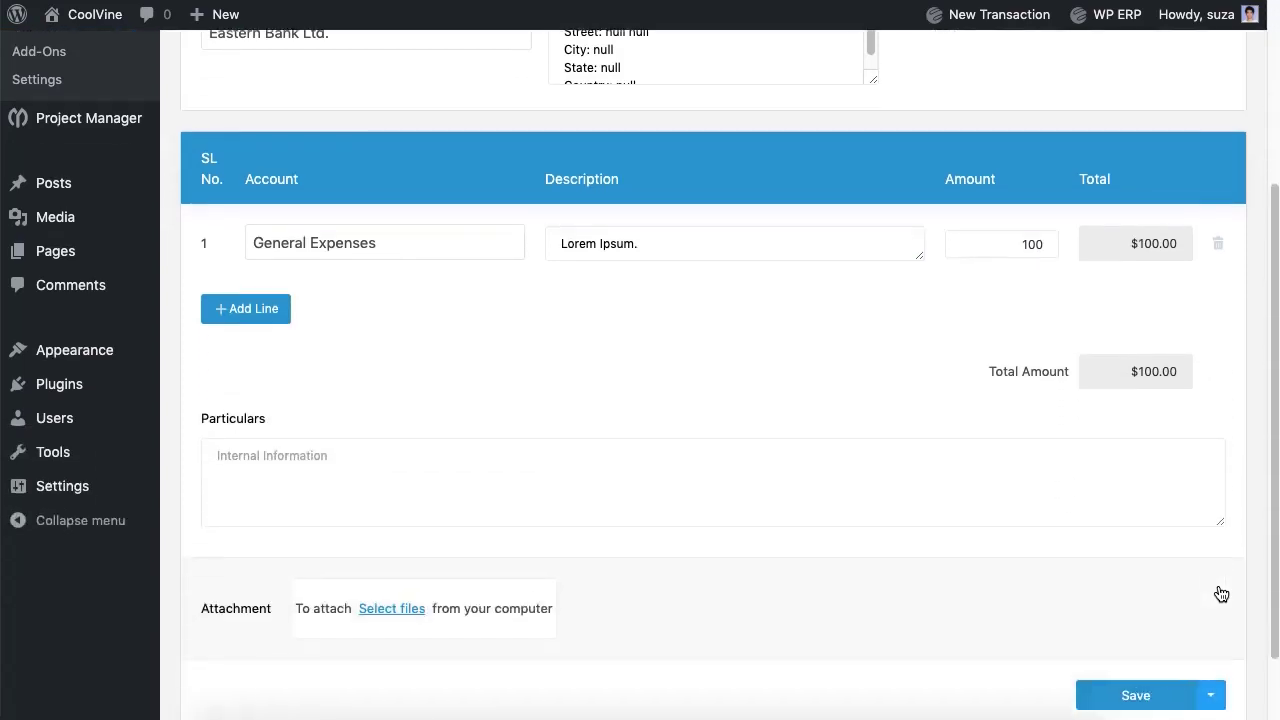
pyautogui.click(1157, 688)
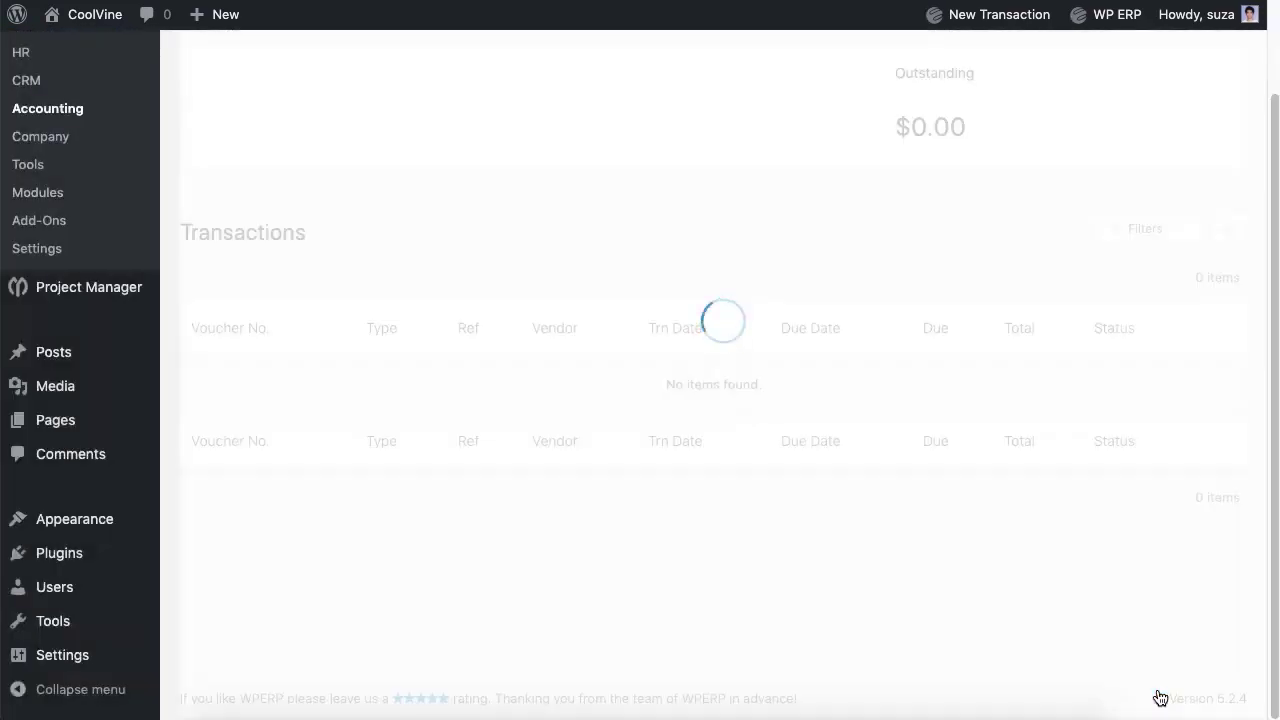
pyautogui.scroll(2, 1003, 285)
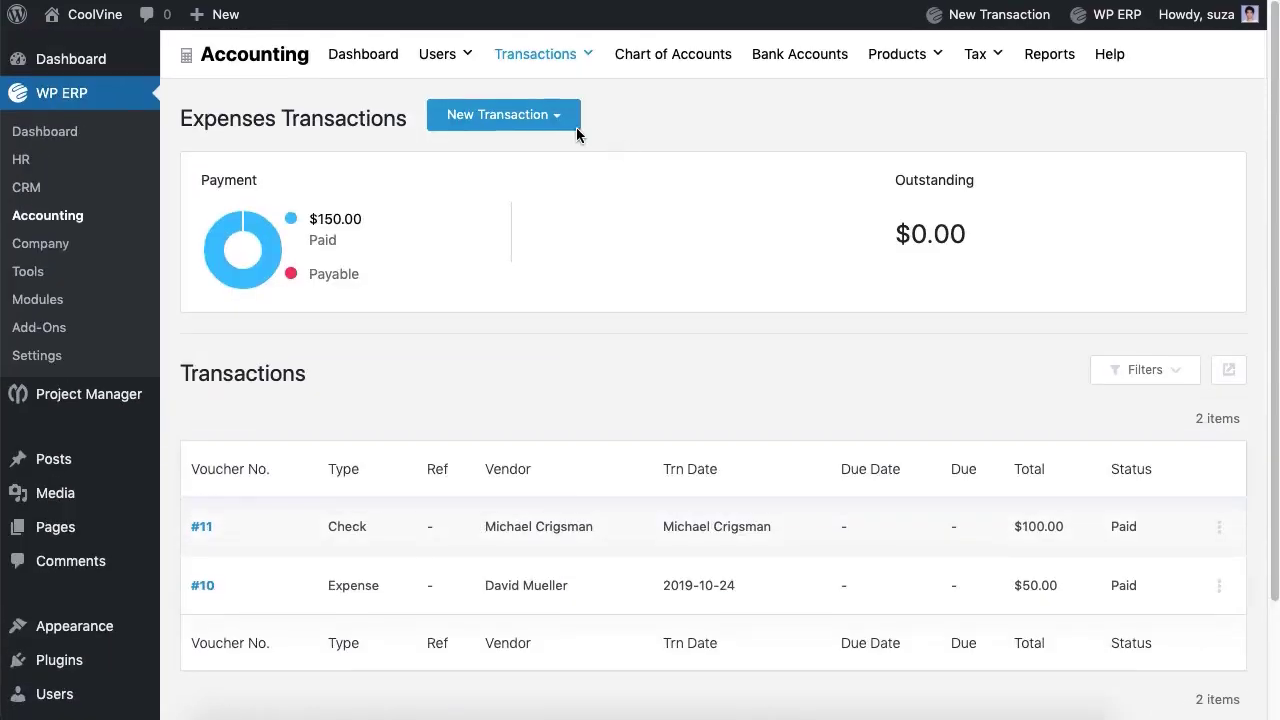
pyautogui.click(562, 123)
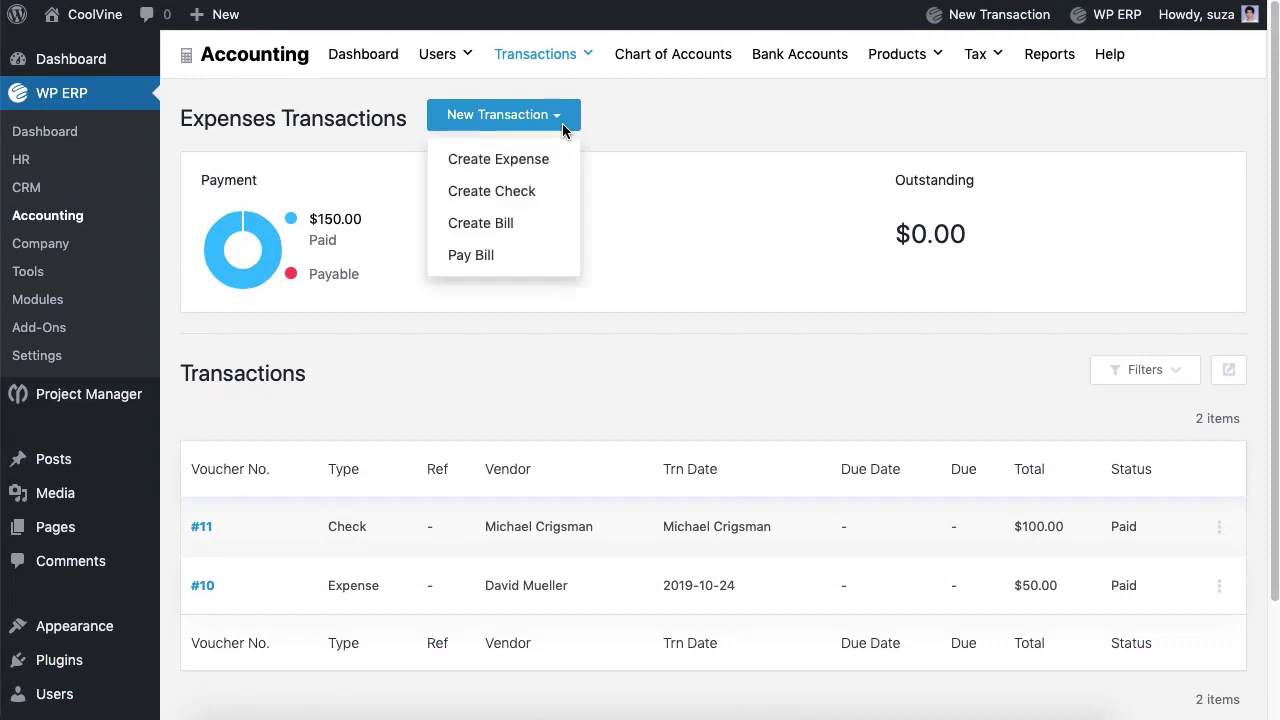
# Step: Start a new bill from the vendor with reference number 6
pyautogui.click(491, 229)
pyautogui.click(456, 222)
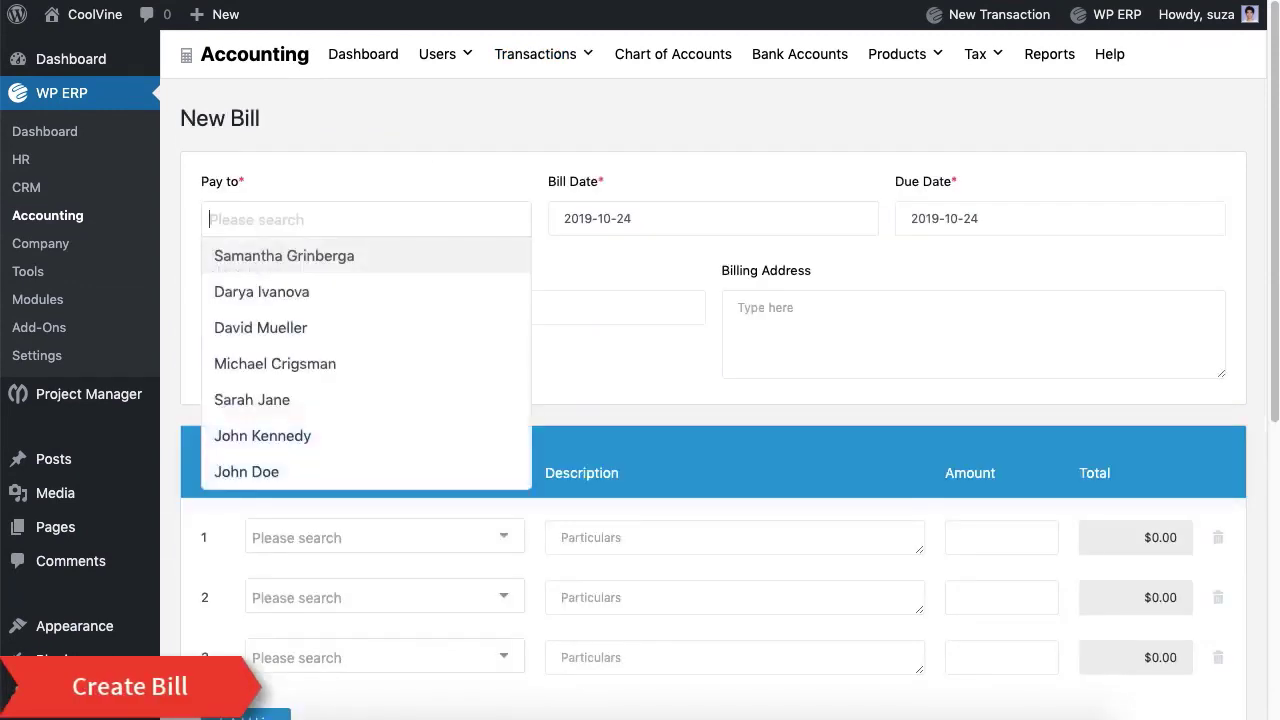
pyautogui.click(351, 395)
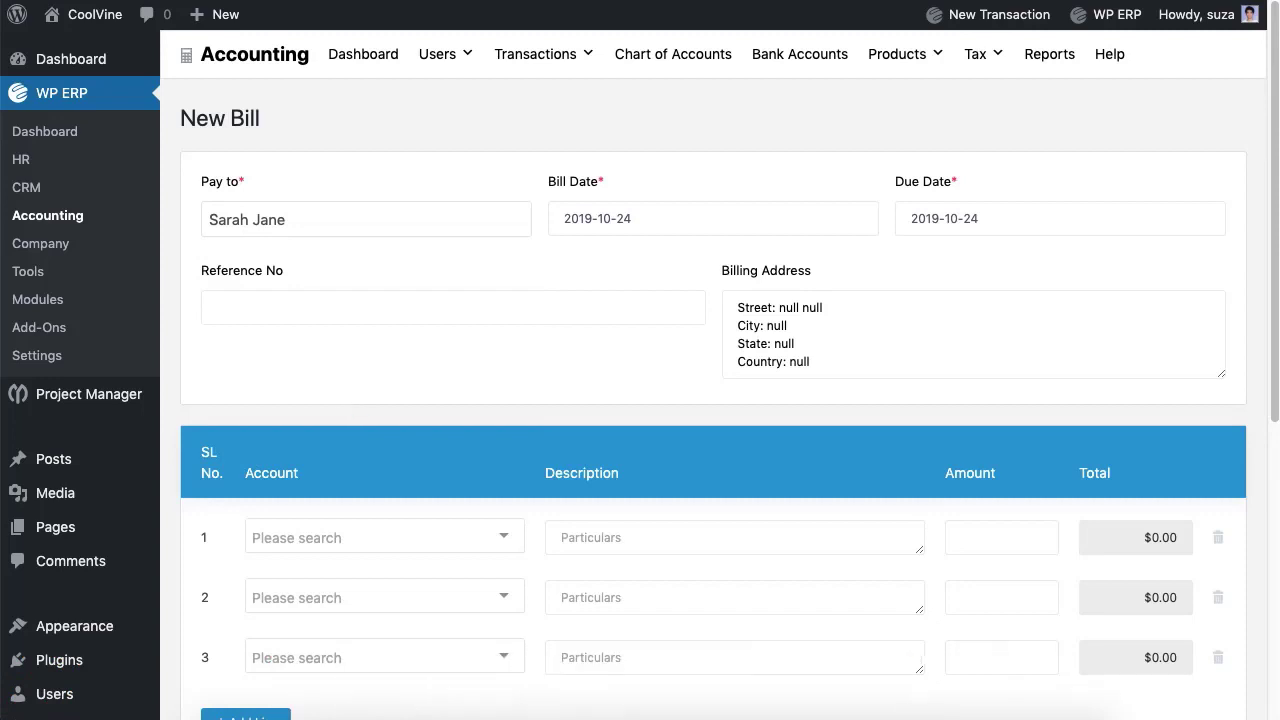
pyautogui.click(453, 307)
pyautogui.write('6')
# Step: Book bill line 1 to Advertising for 100 and delete the two empty lines
pyautogui.scroll(-4, 446, 356)
pyautogui.click(468, 350)
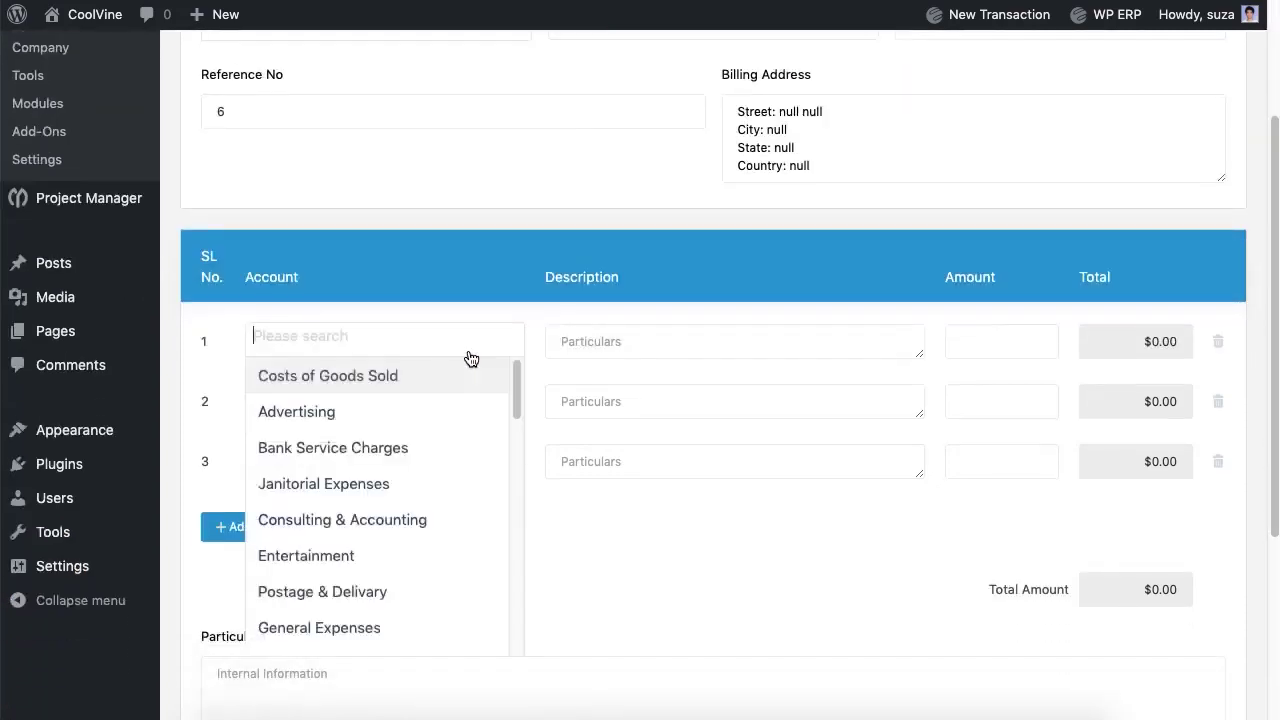
pyautogui.click(409, 405)
pyautogui.click(734, 341)
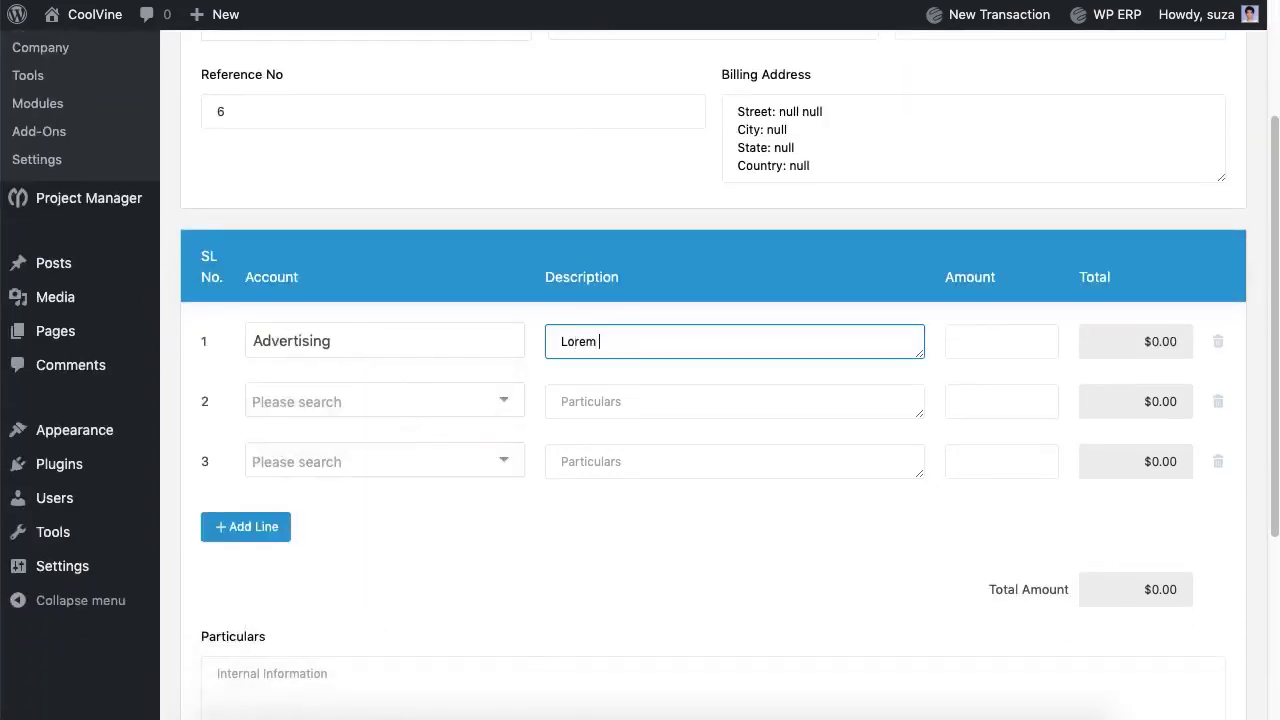
pyautogui.click(1001, 341)
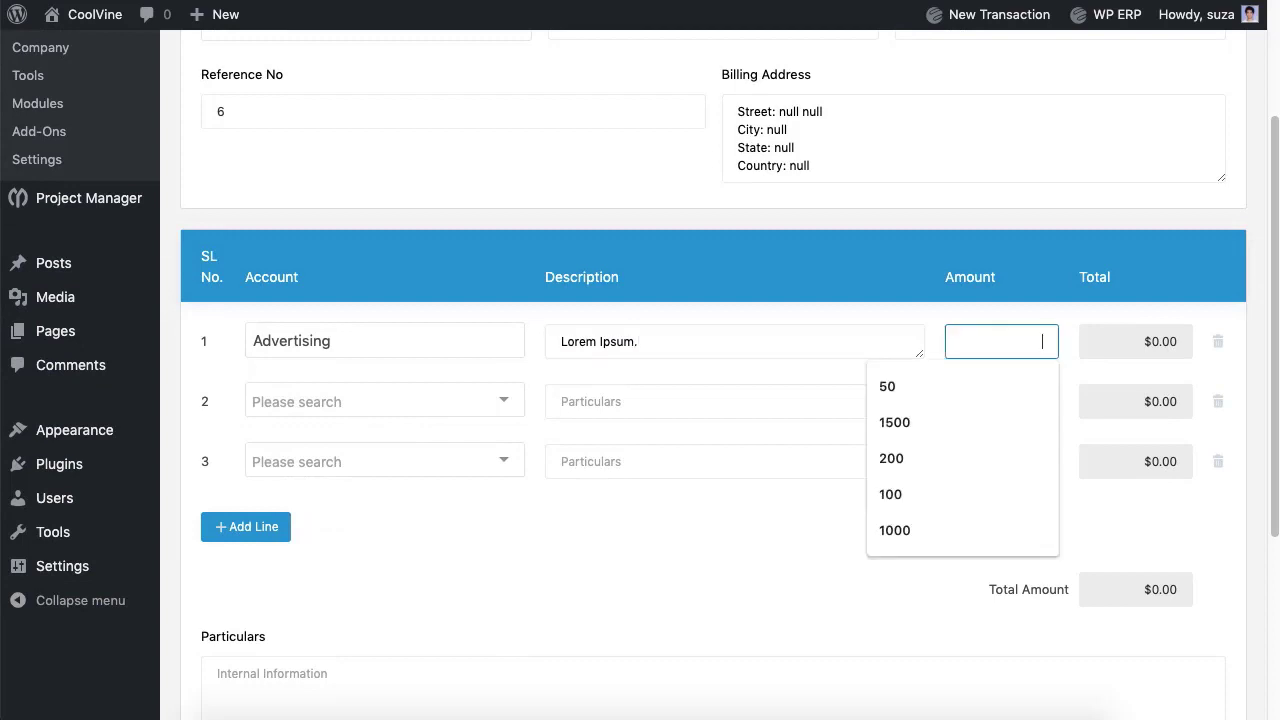
pyautogui.write('100')
pyautogui.click(1218, 401)
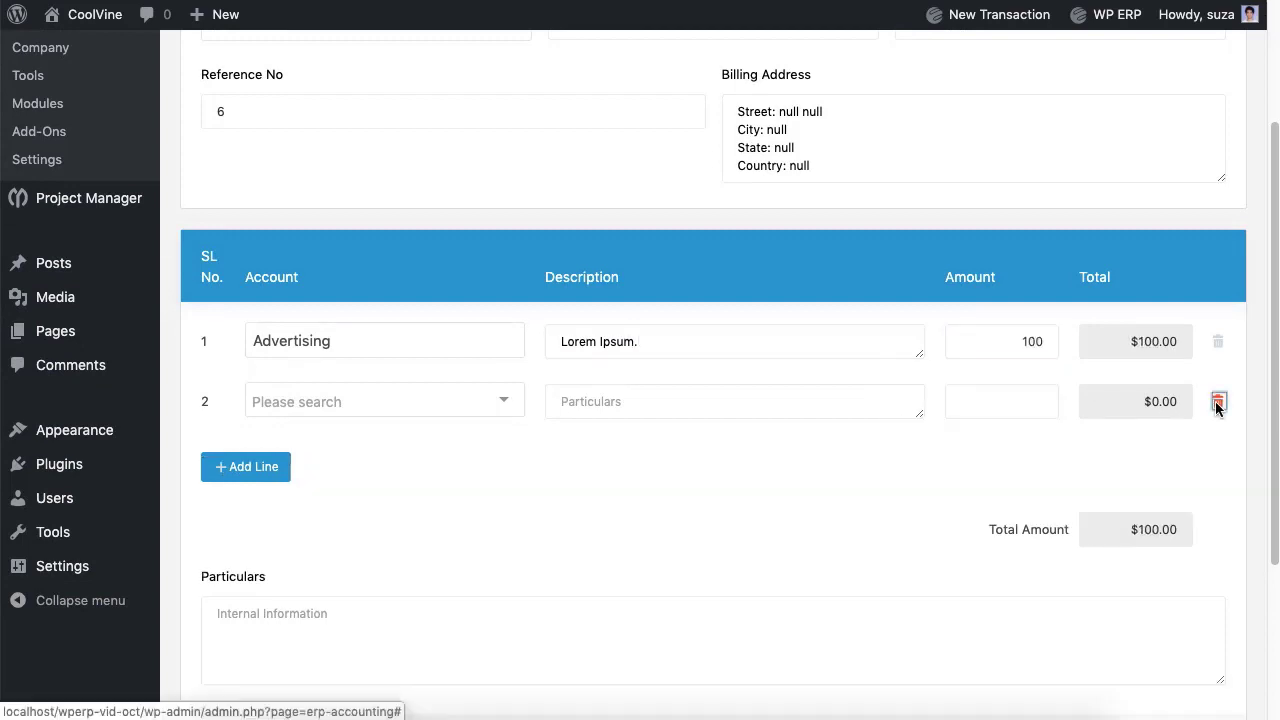
pyautogui.click(1218, 401)
# Step: Add the particulars note 'Lore' and save the bill as #12
pyautogui.click(762, 550)
pyautogui.write('Lorem Ipsum.')
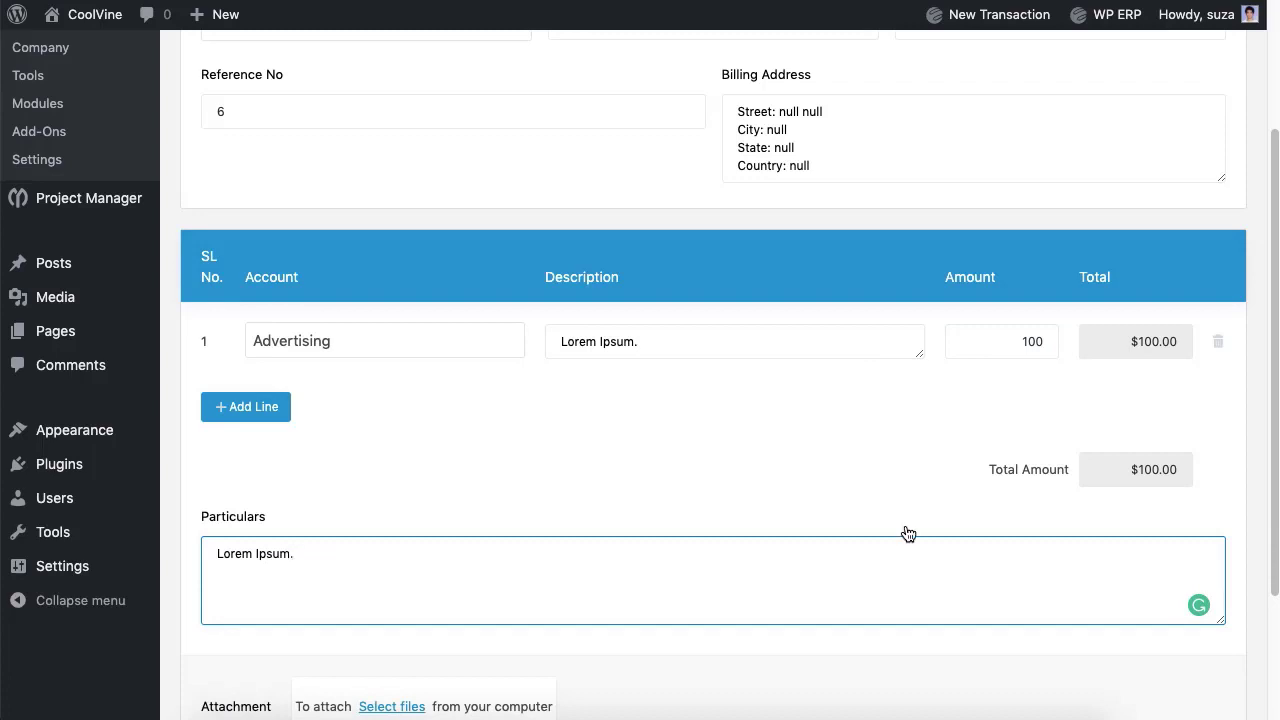
pyautogui.scroll(-4, 908, 533)
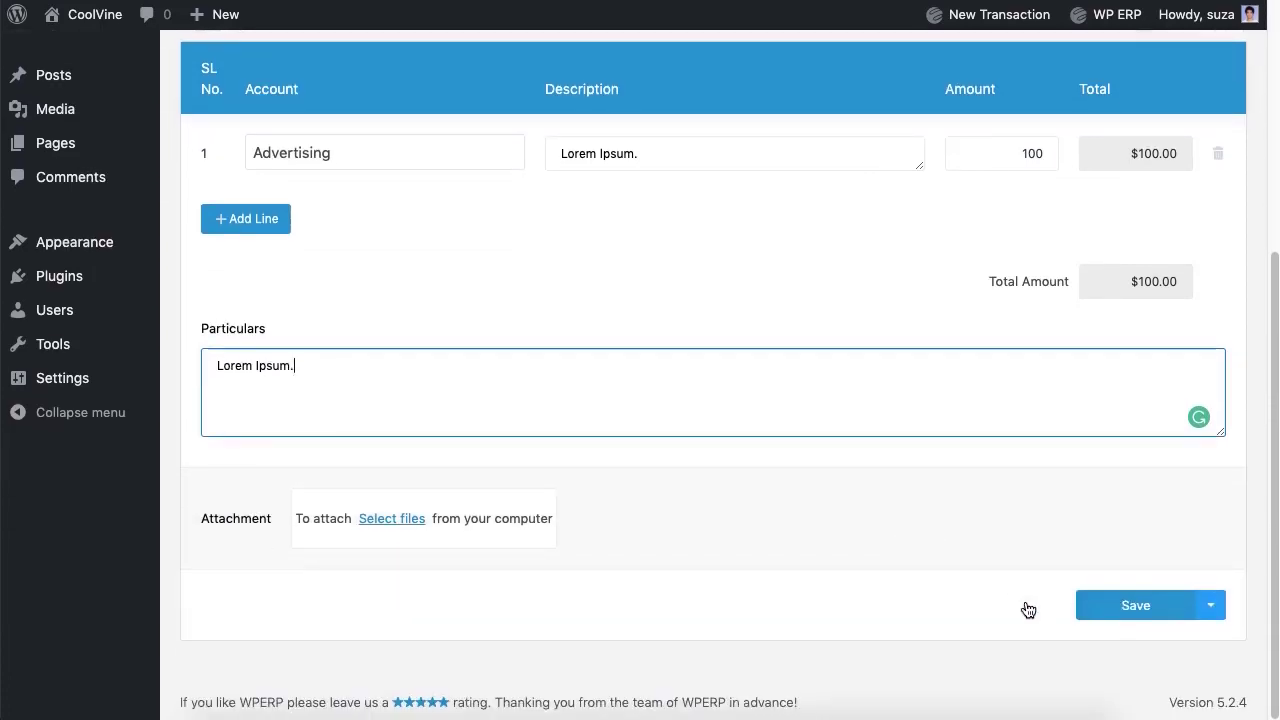
pyautogui.click(1135, 605)
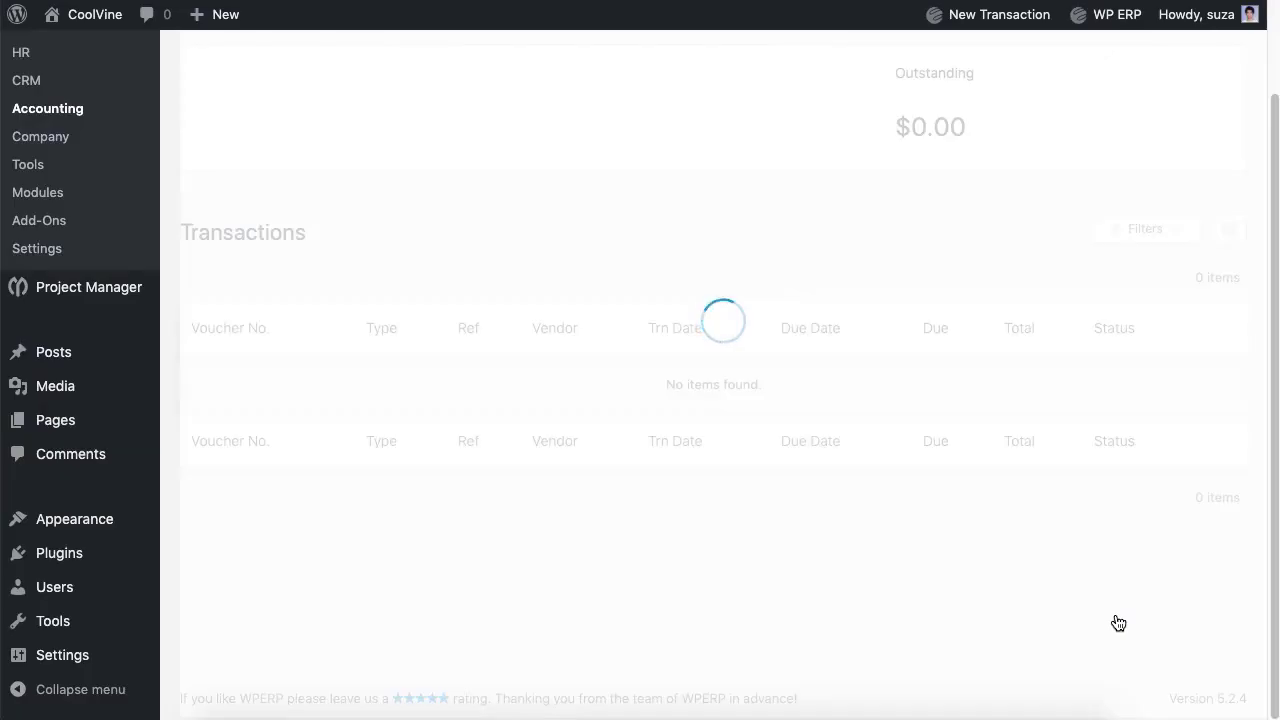
pyautogui.click(1219, 440)
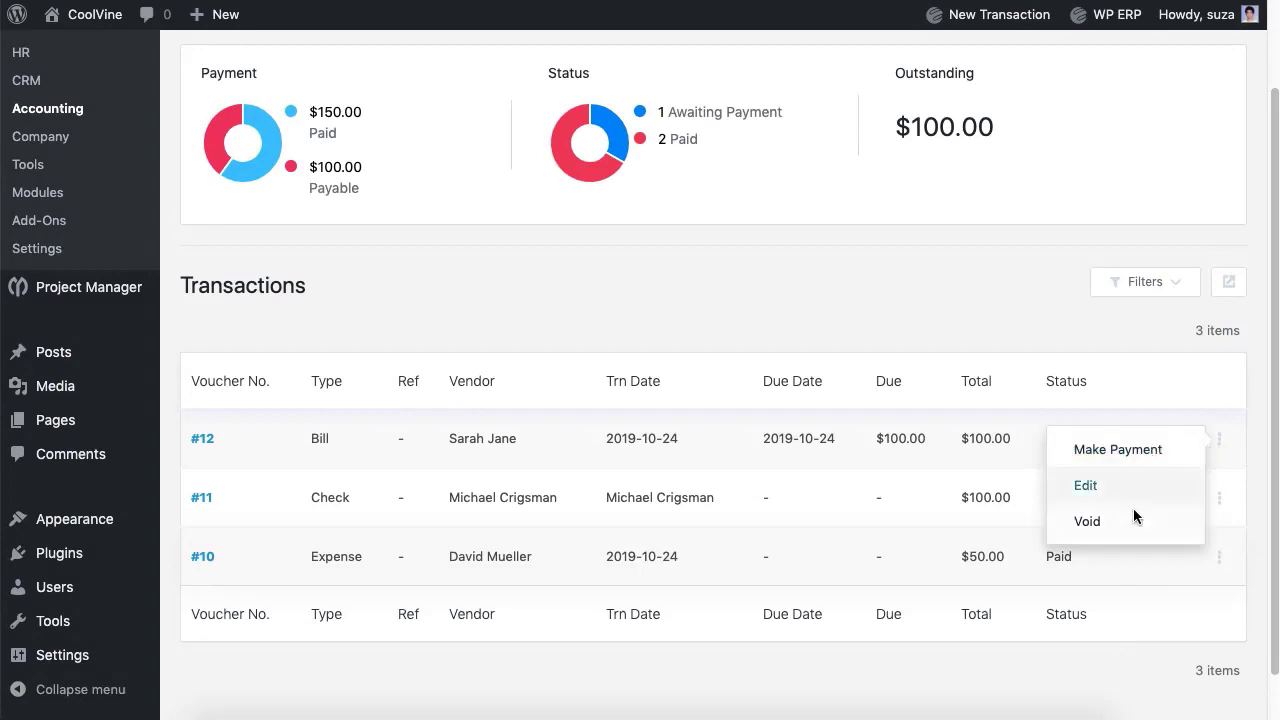
pyautogui.click(824, 315)
pyautogui.scroll(2, 557, 160)
# Step: Pay the vendor's bill #12 in Cash with note 'LOrem ipsum.', saved as #13
pyautogui.click(537, 120)
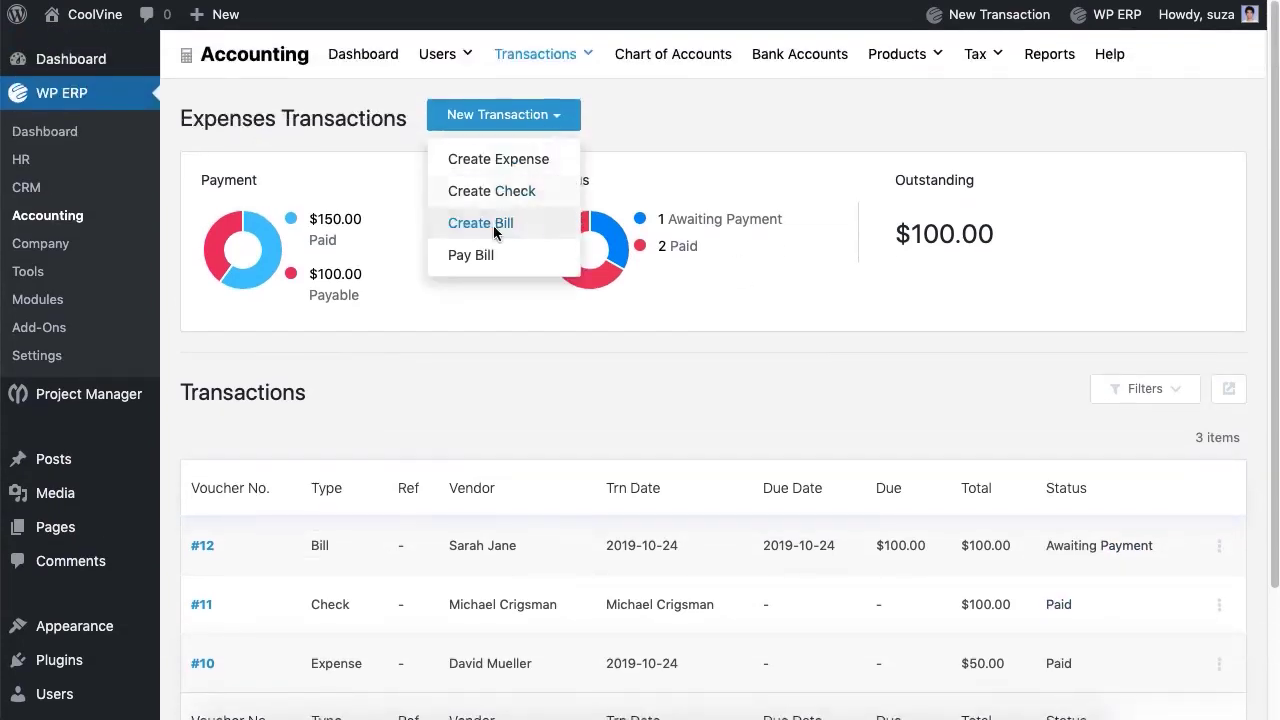
pyautogui.click(486, 251)
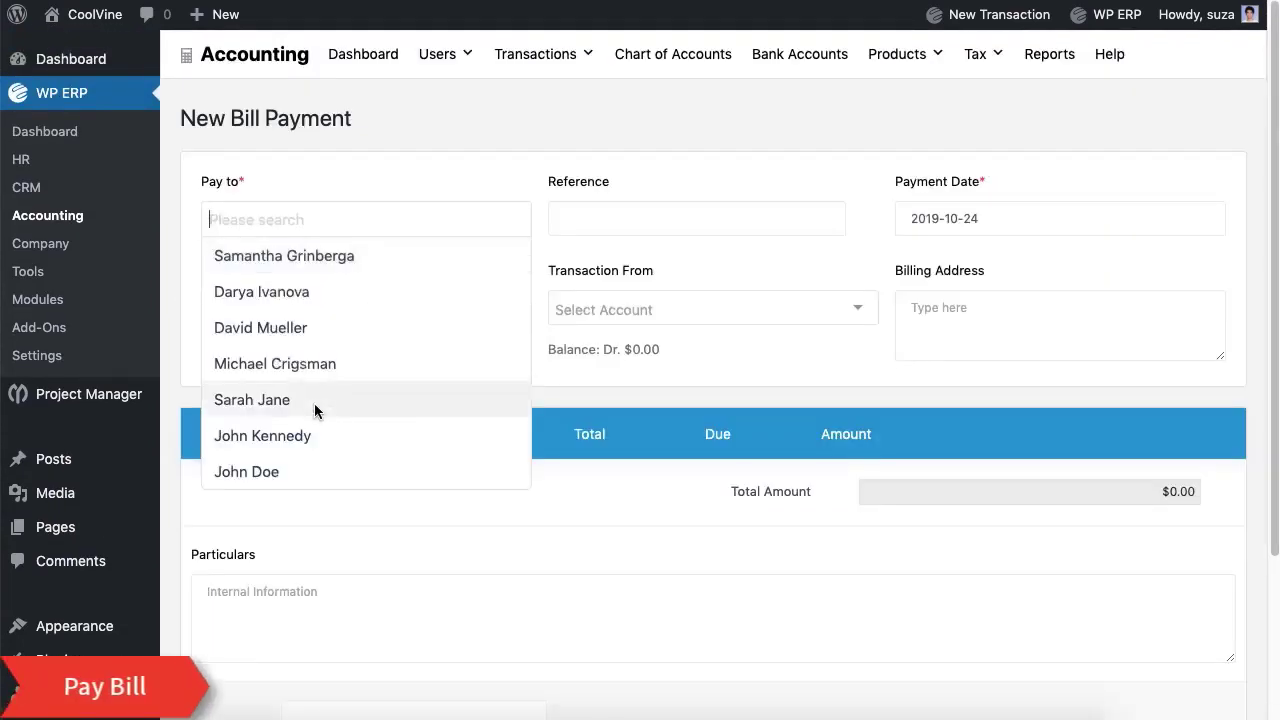
pyautogui.click(314, 401)
pyautogui.click(365, 310)
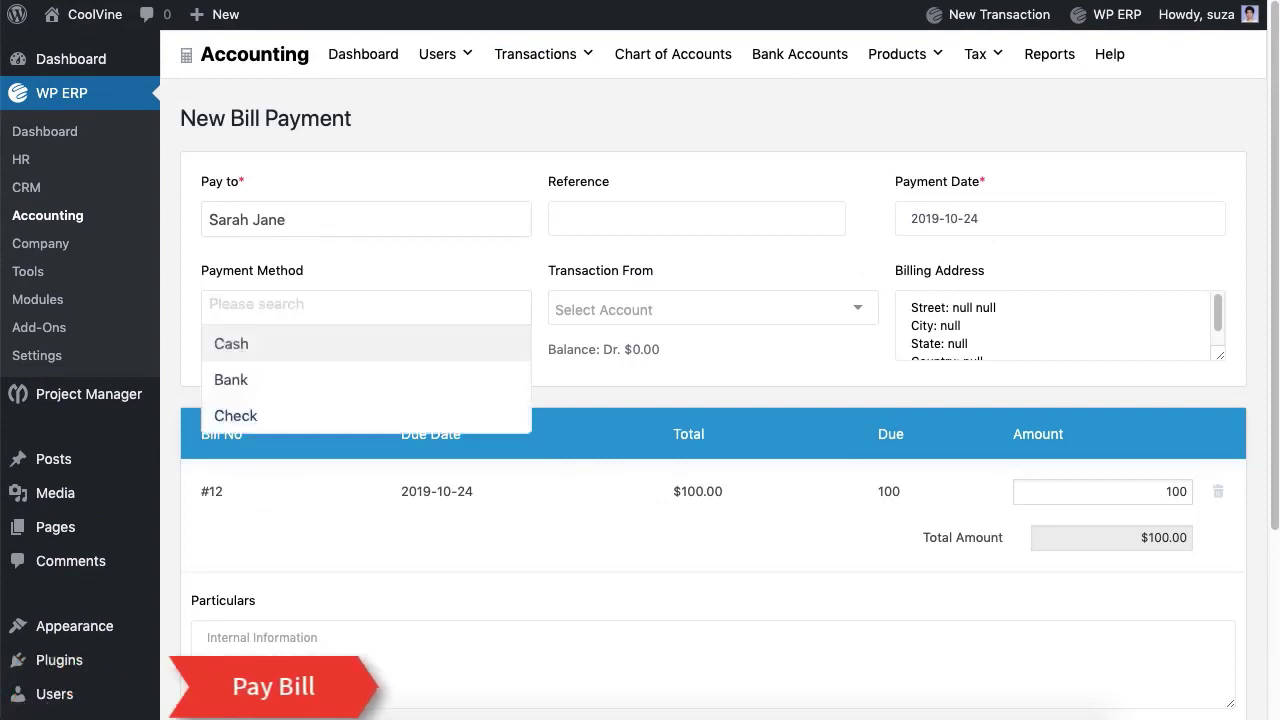
pyautogui.click(343, 358)
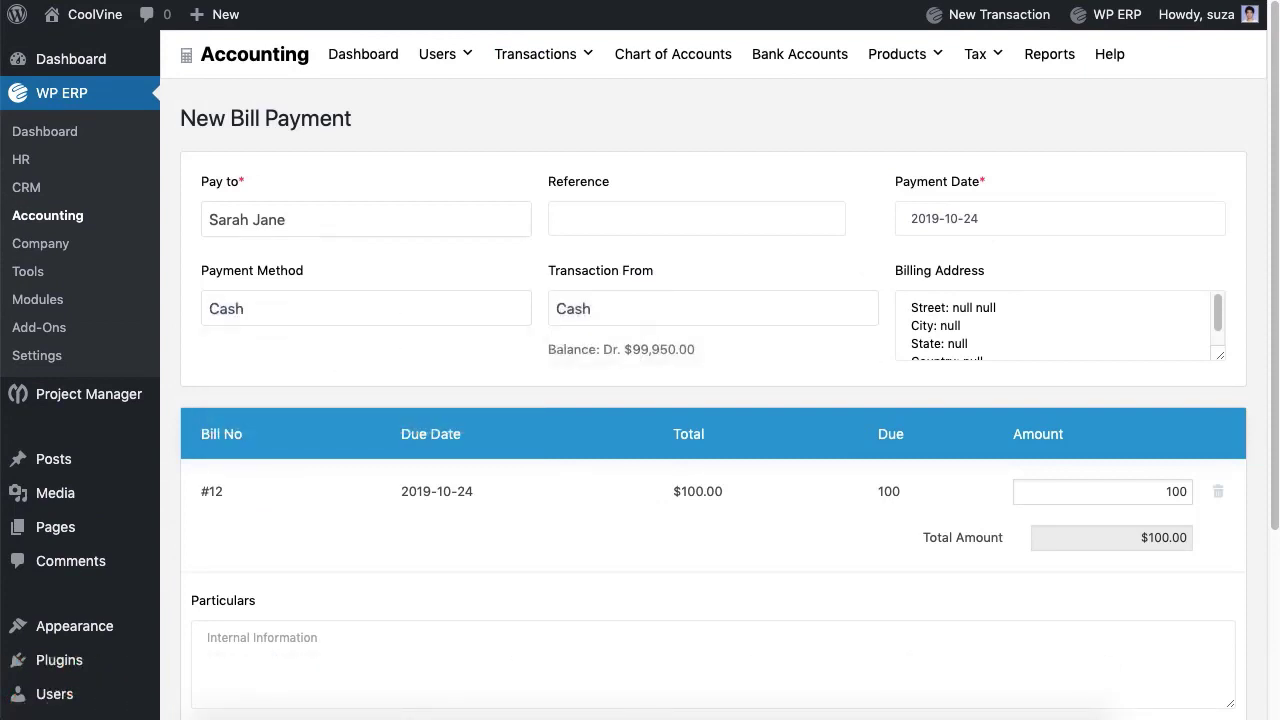
pyautogui.scroll(-3, 629, 351)
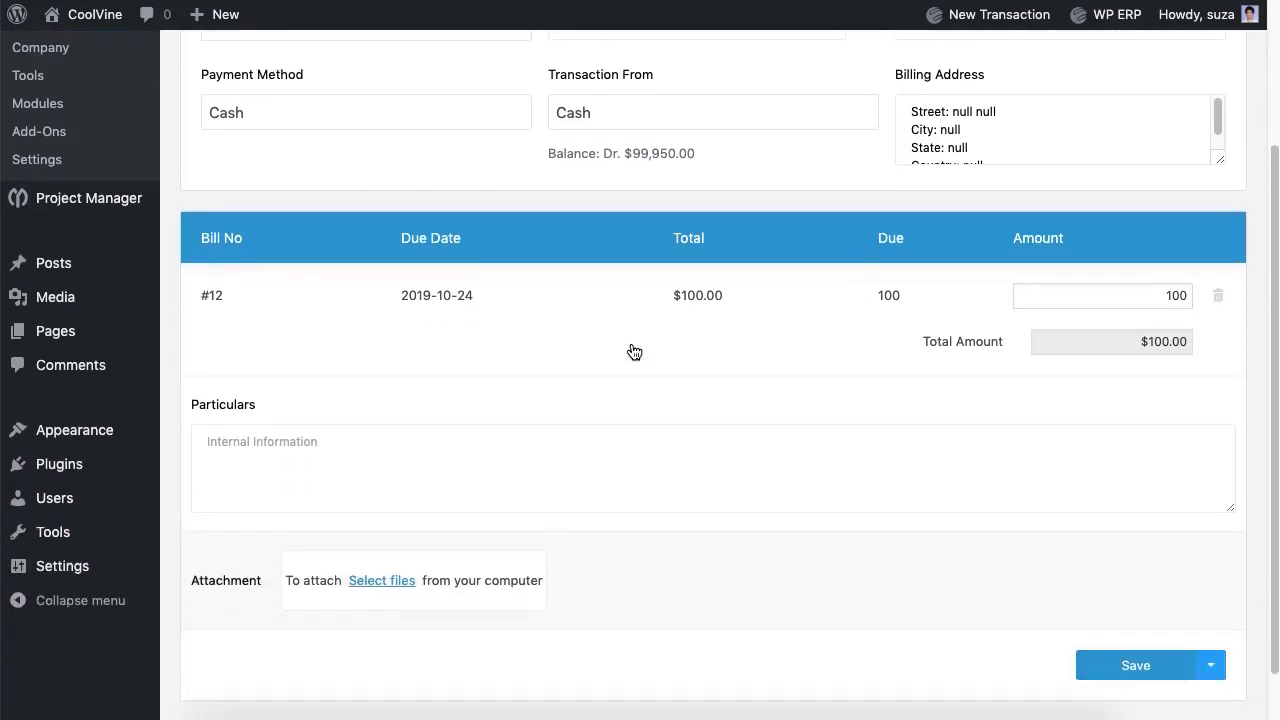
pyautogui.click(630, 450)
pyautogui.write('LOrem ipsum')
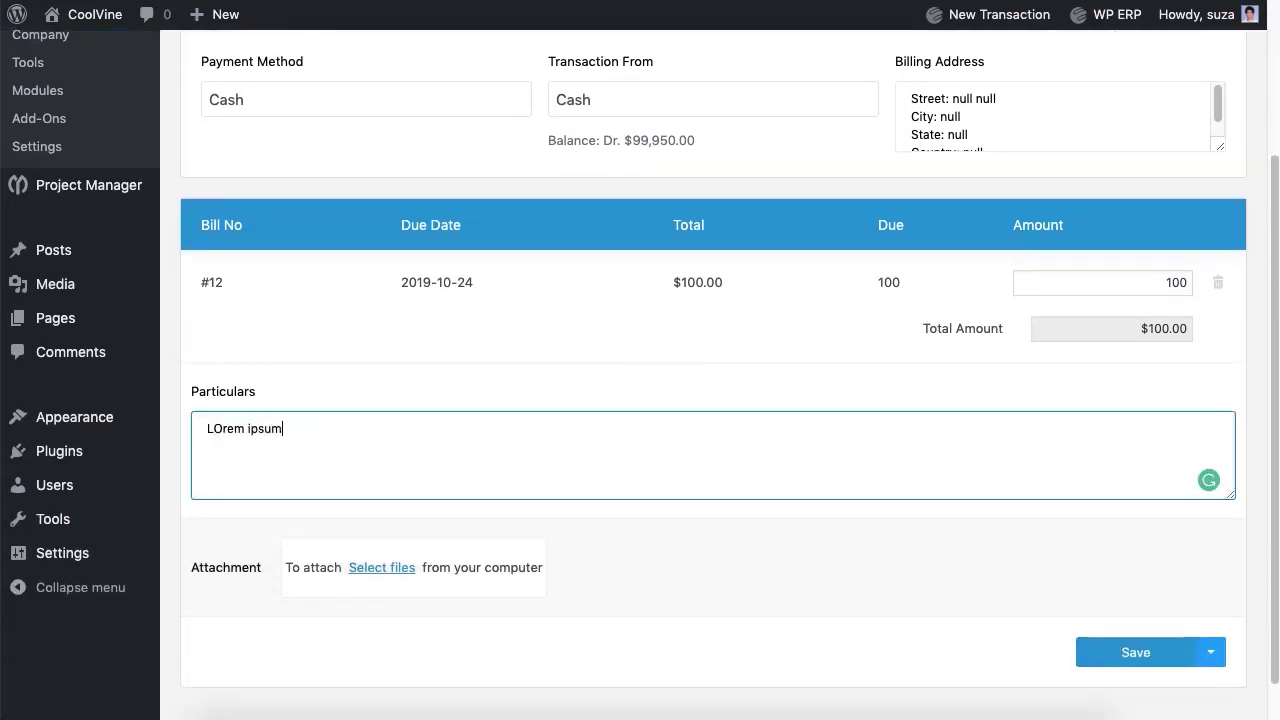
pyautogui.write('.')
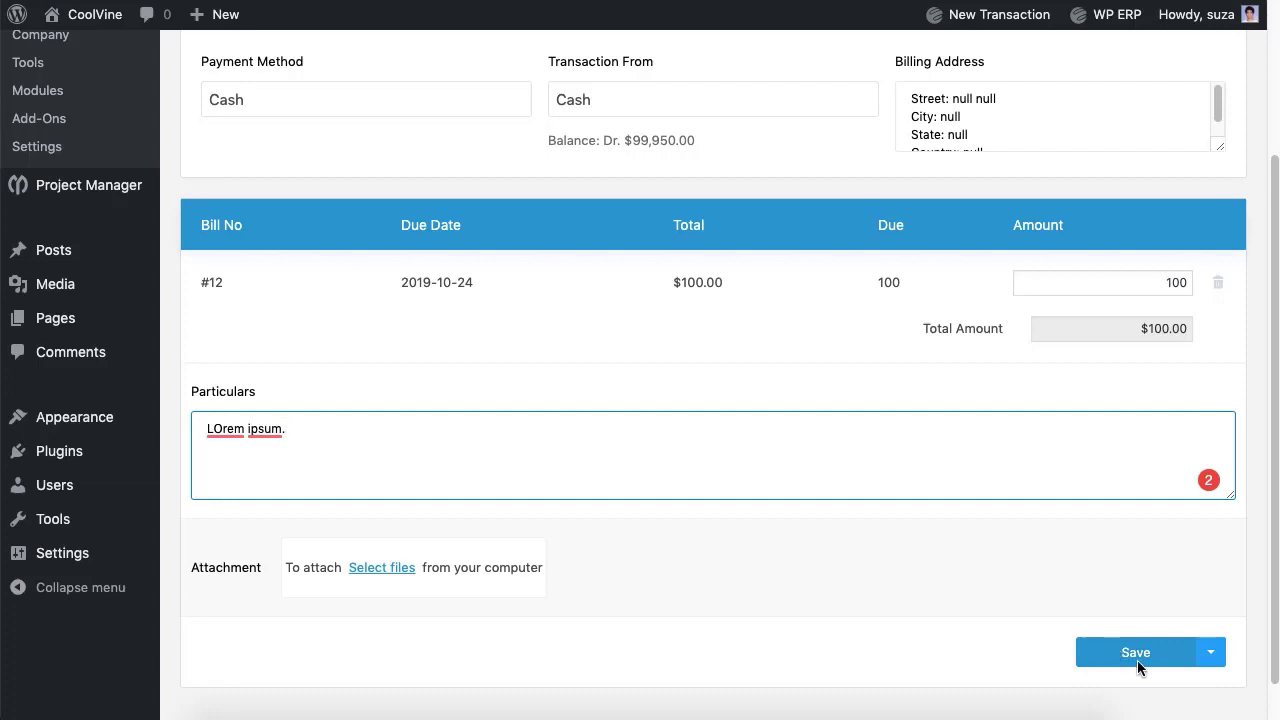
pyautogui.click(1137, 660)
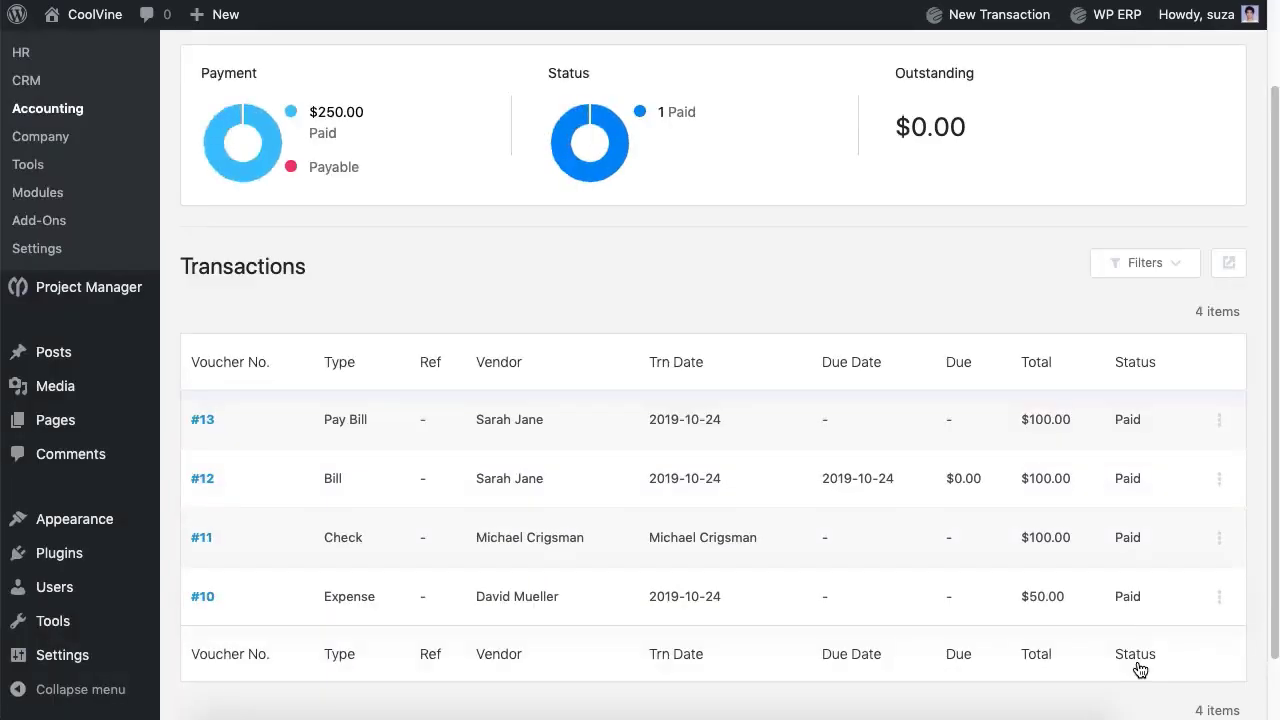
pyautogui.scroll(2, 1095, 444)
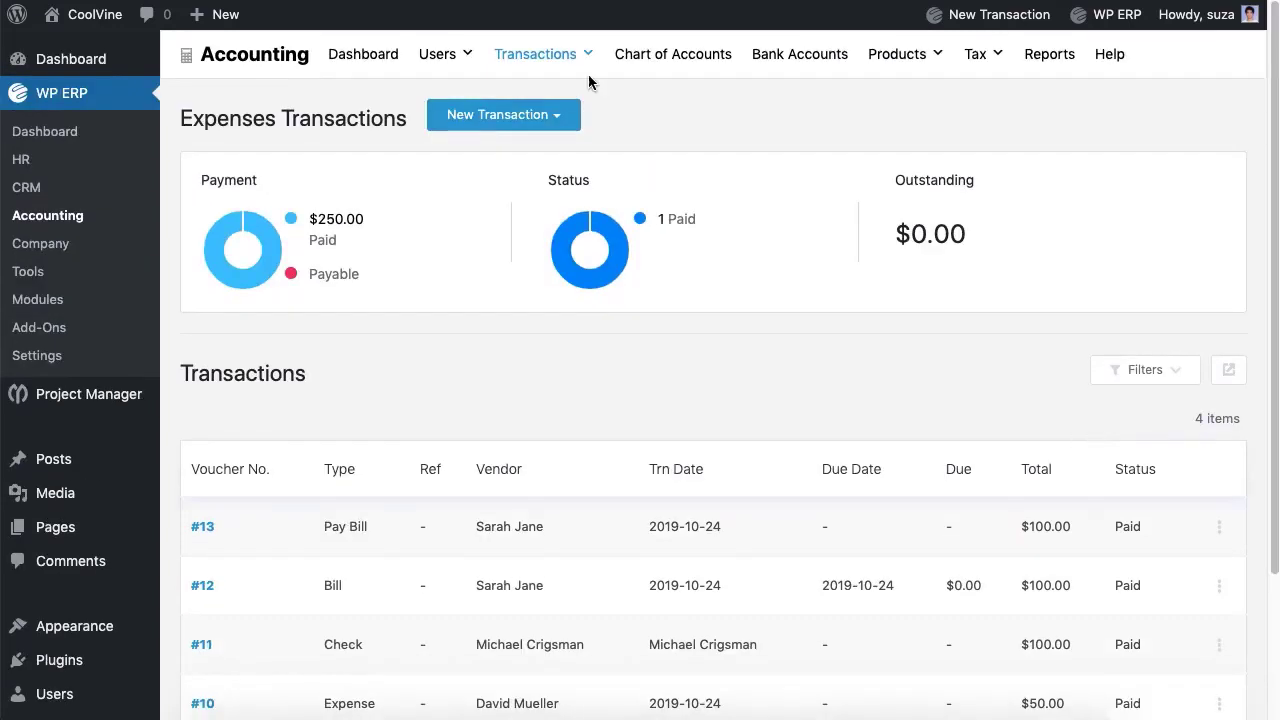
# Step: Start a new journal entry with reference 7 and Loan as the first line's account
pyautogui.moveTo(589, 82)
pyautogui.click(530, 196)
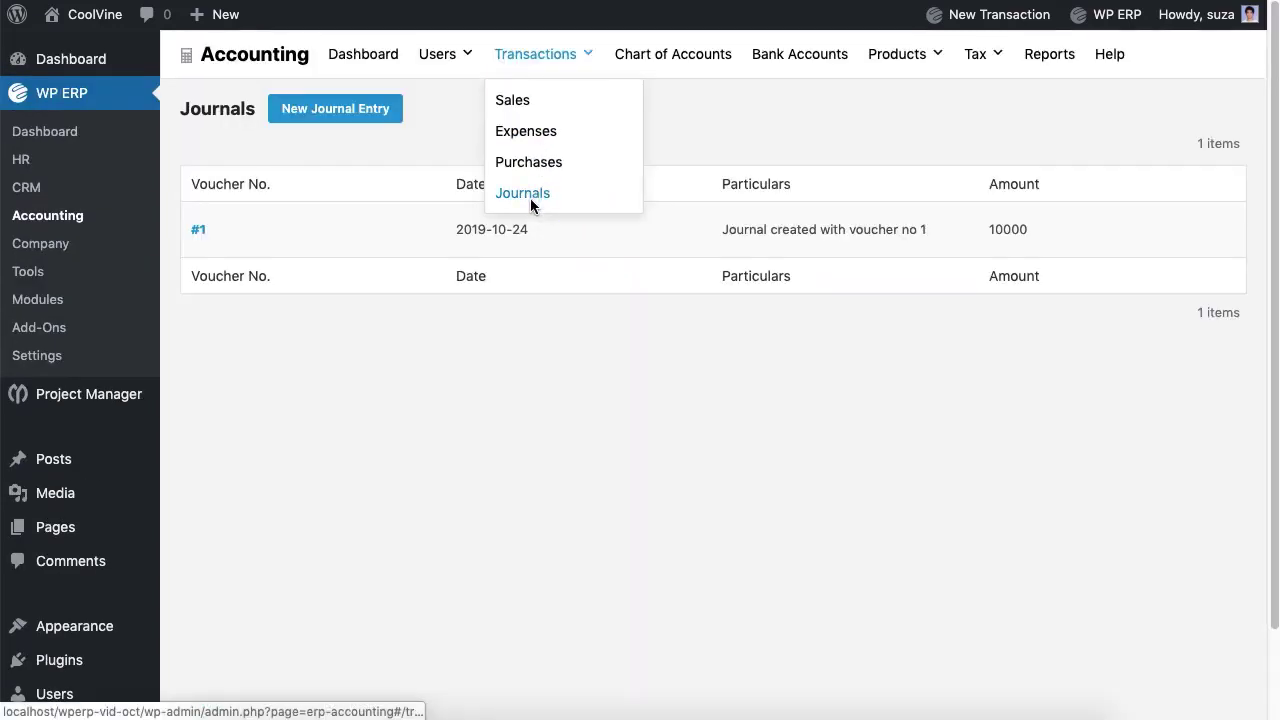
pyautogui.click(346, 114)
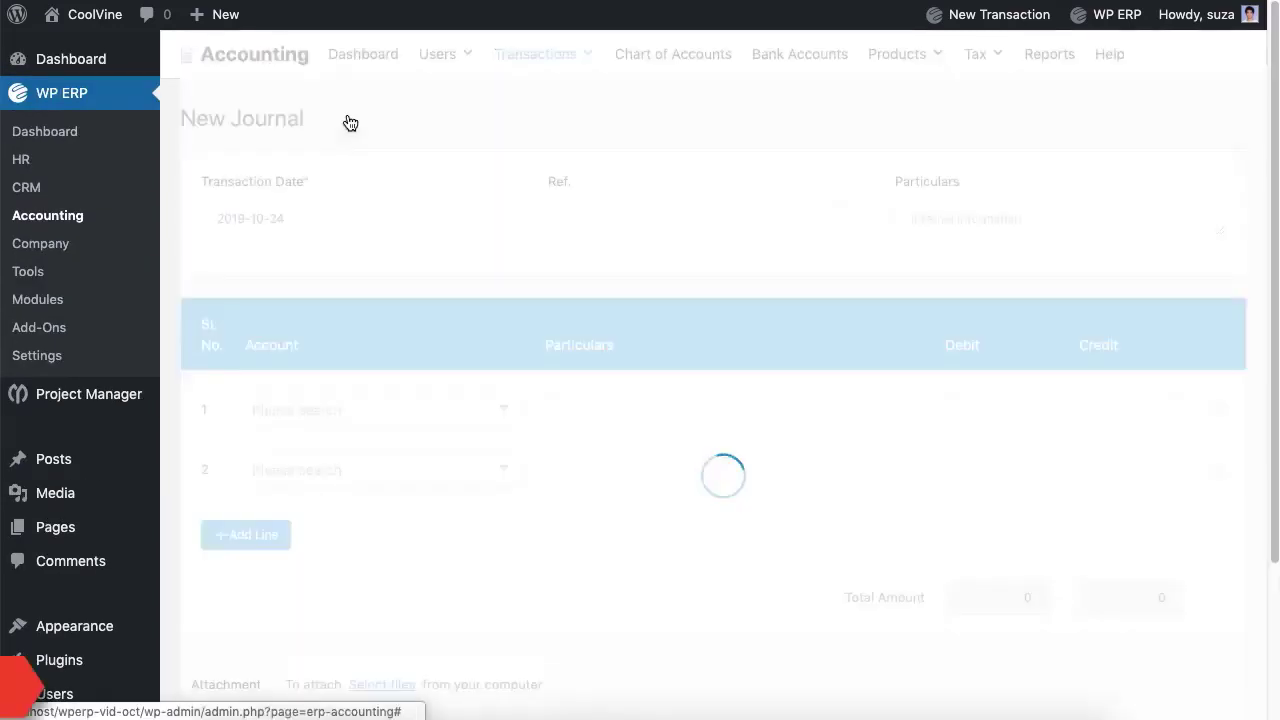
pyautogui.write('7')
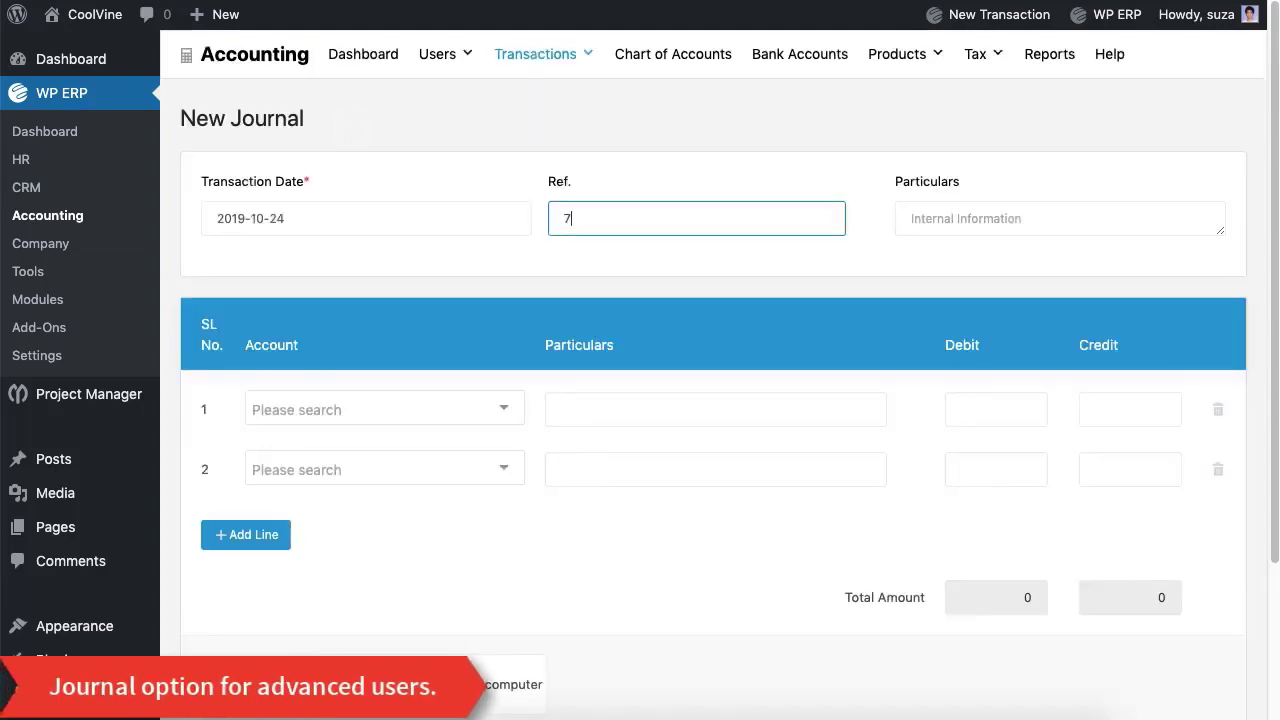
pyautogui.click(485, 412)
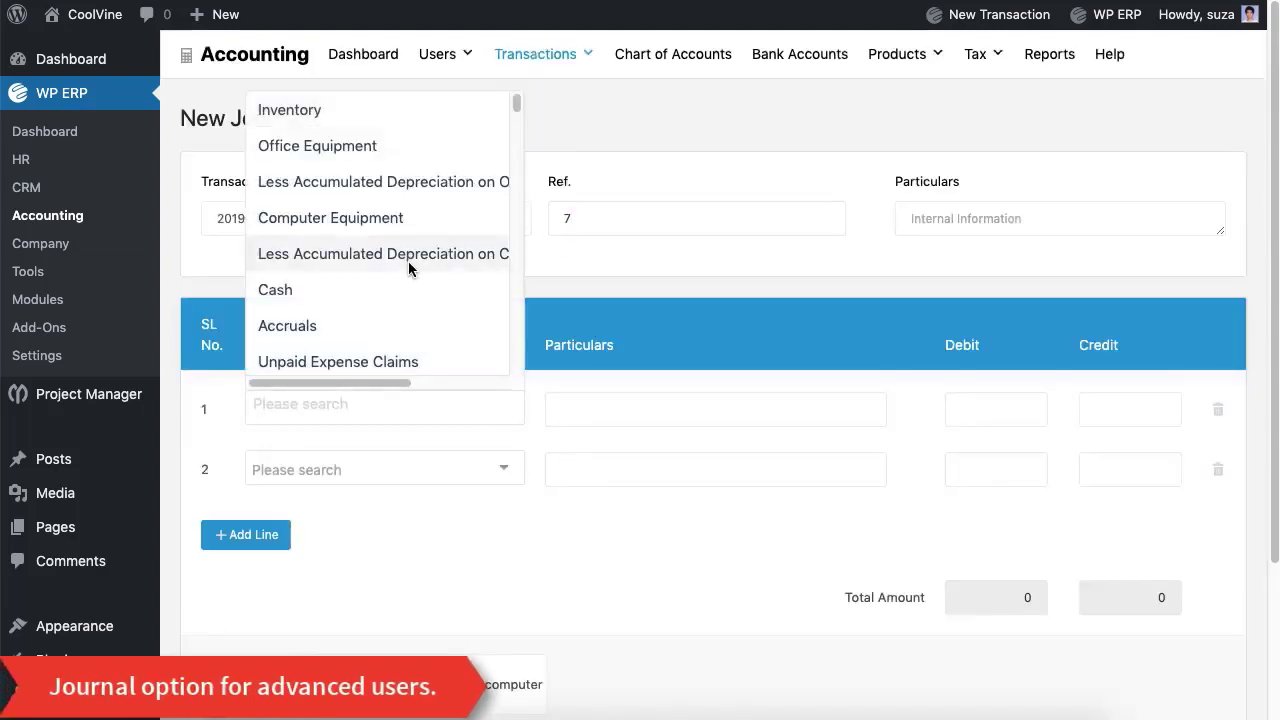
pyautogui.scroll(-5, 409, 266)
pyautogui.scroll(-1, 409, 266)
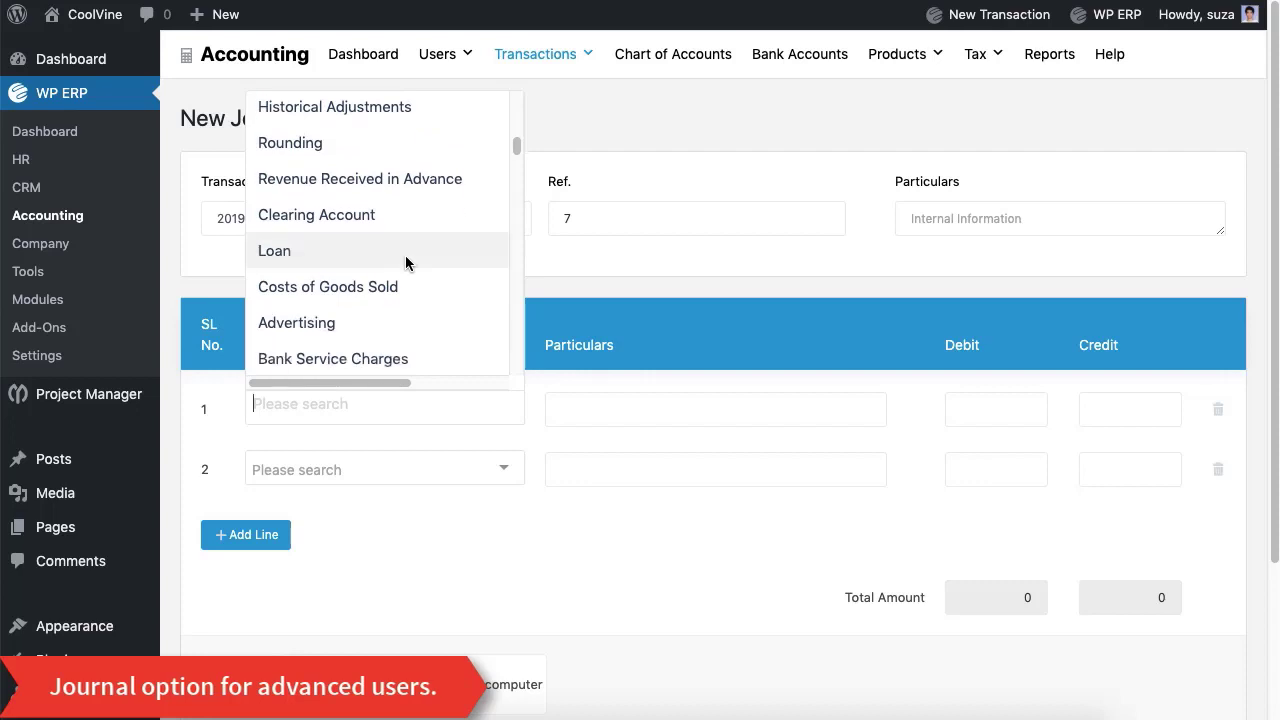
pyautogui.click(409, 260)
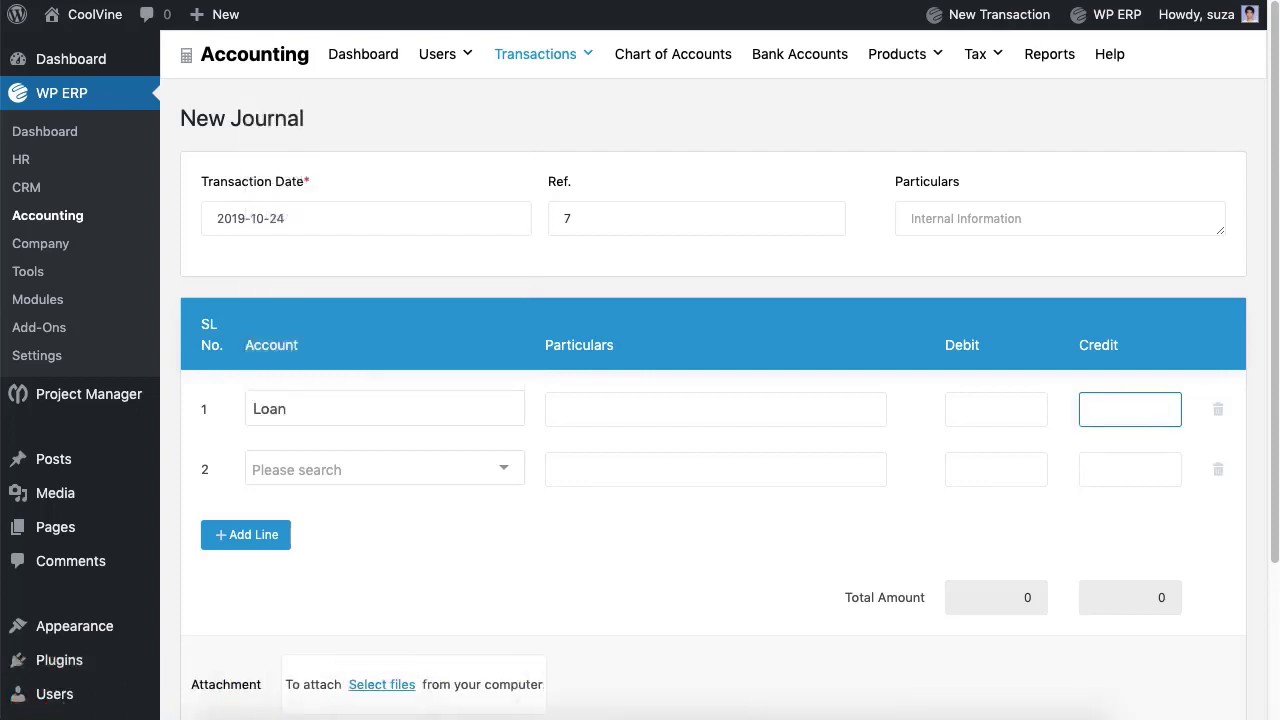
# Step: Set the second line to Cash, describe both lines, drop an extra line, and save journal #14
pyautogui.click(490, 457)
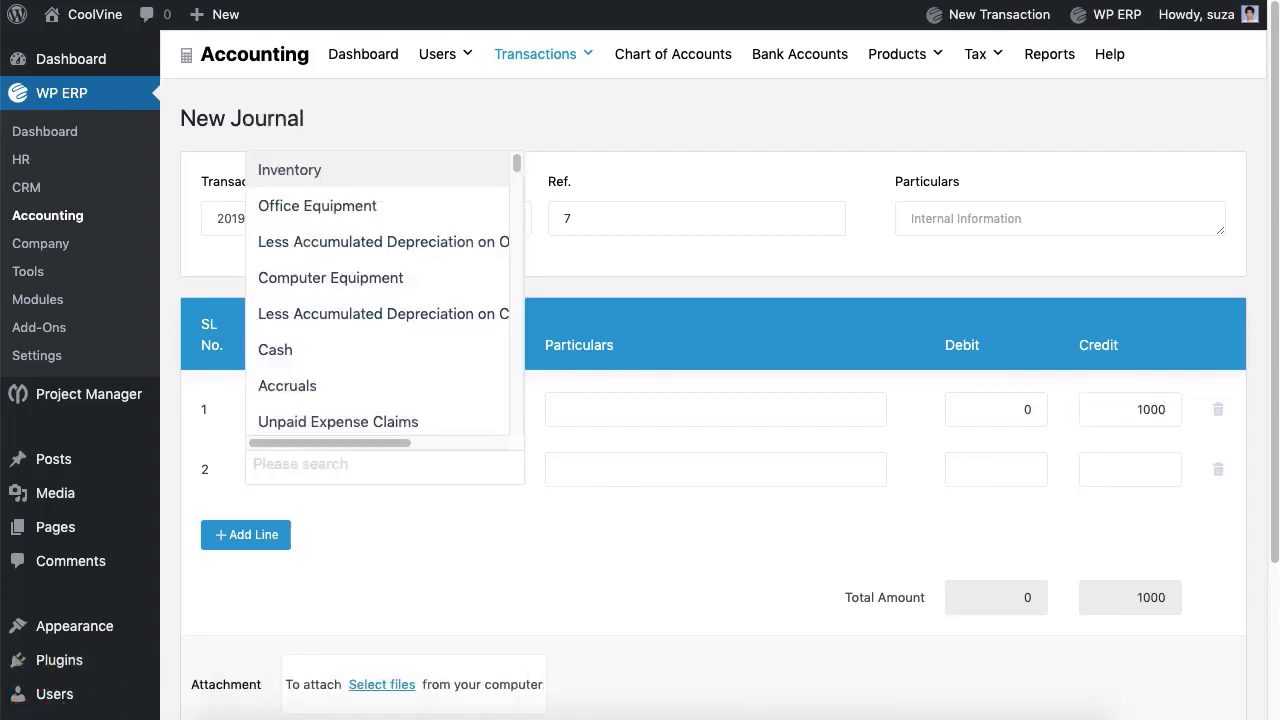
pyautogui.click(384, 351)
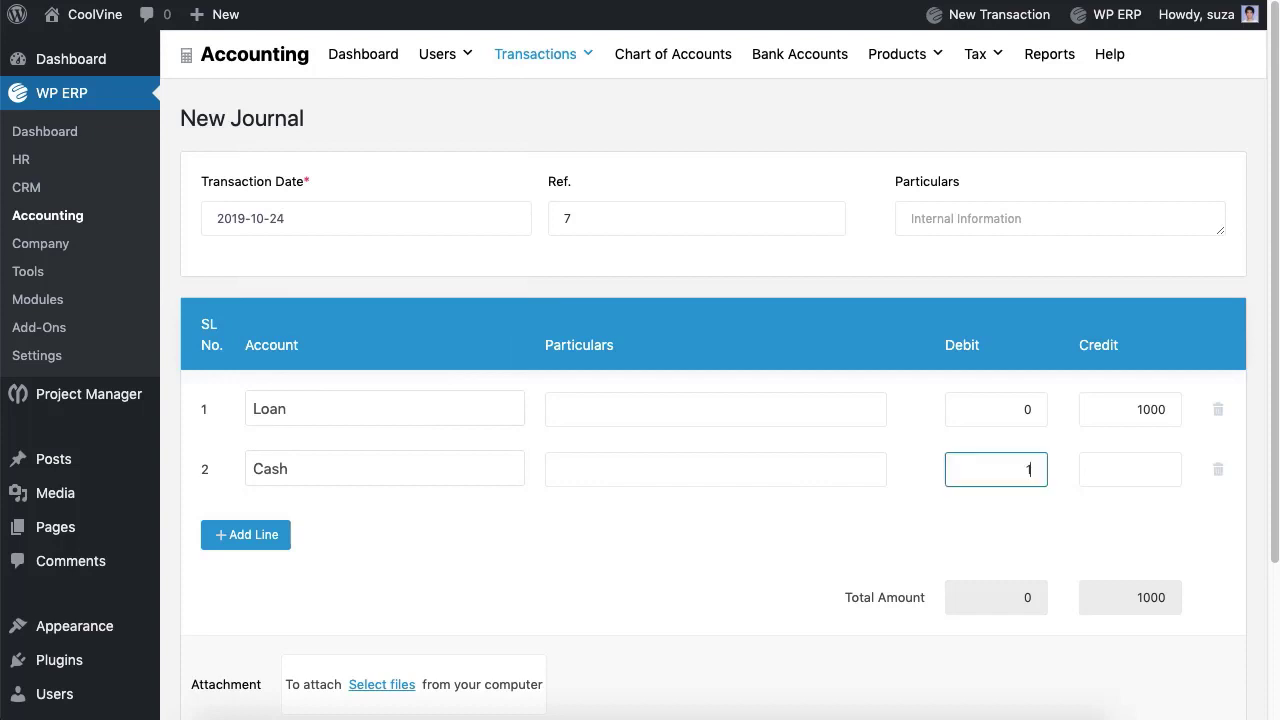
pyautogui.click(715, 409)
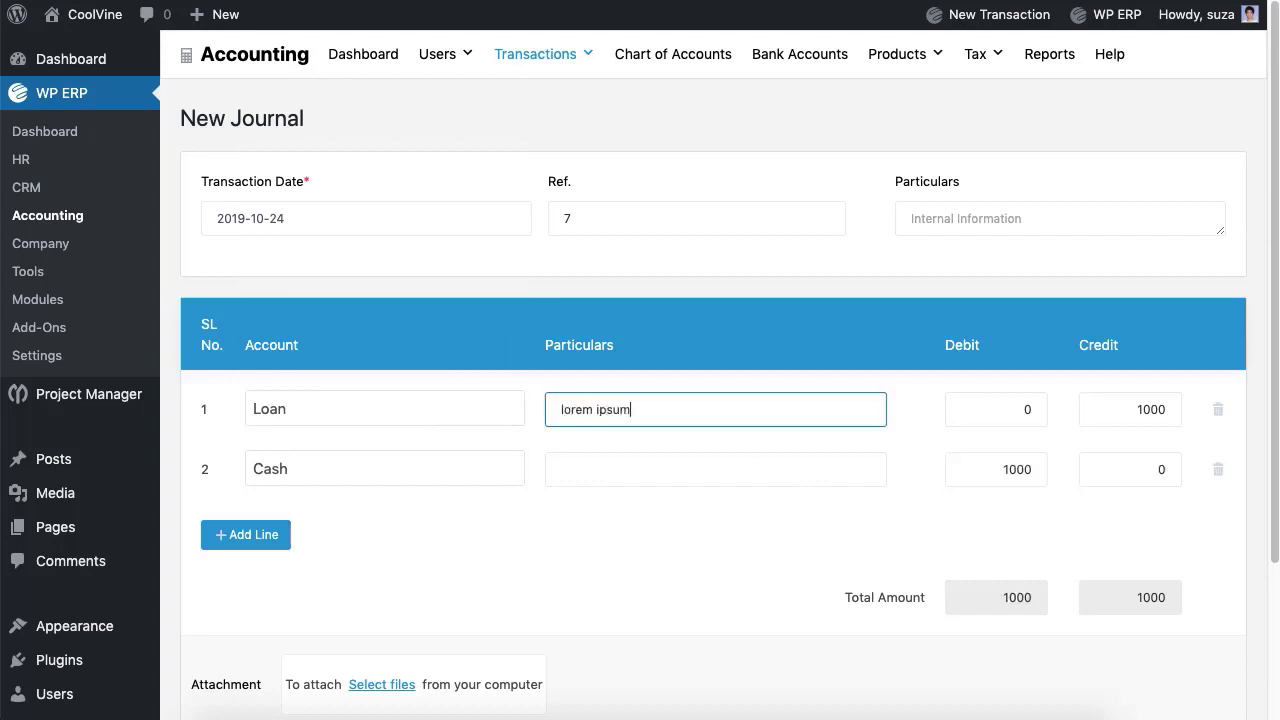
pyautogui.click(715, 469)
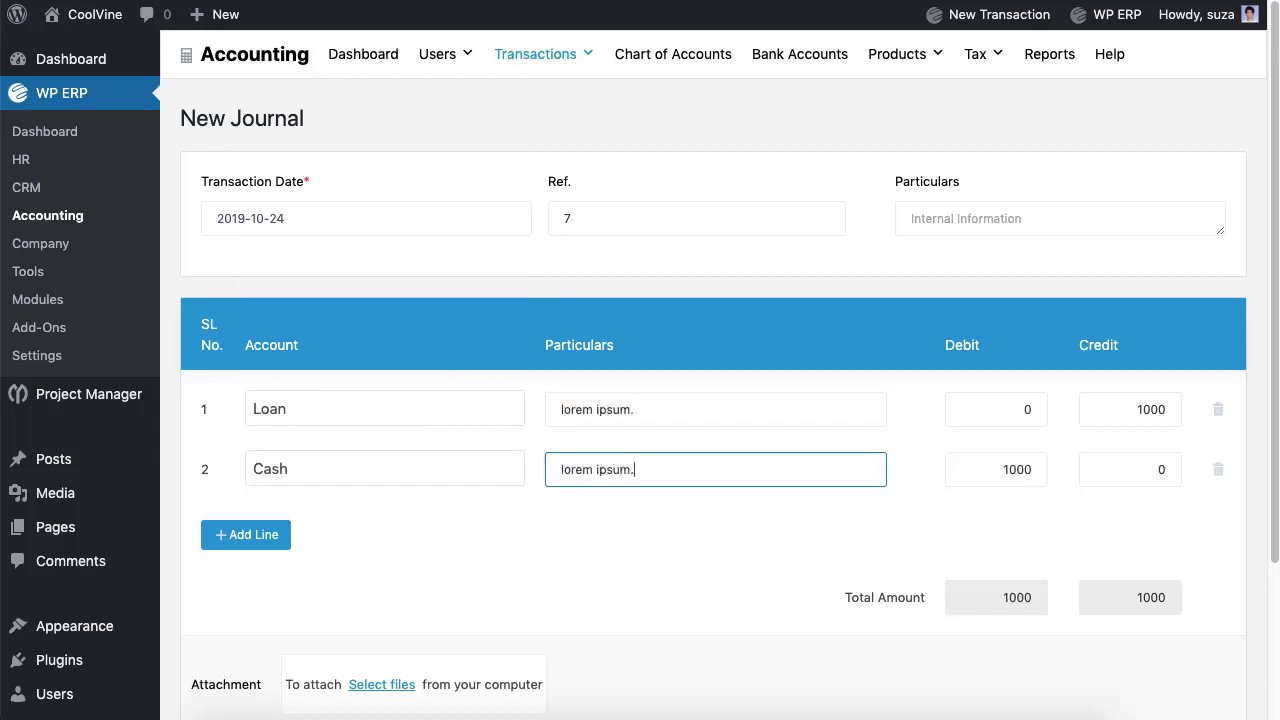
pyautogui.click(251, 545)
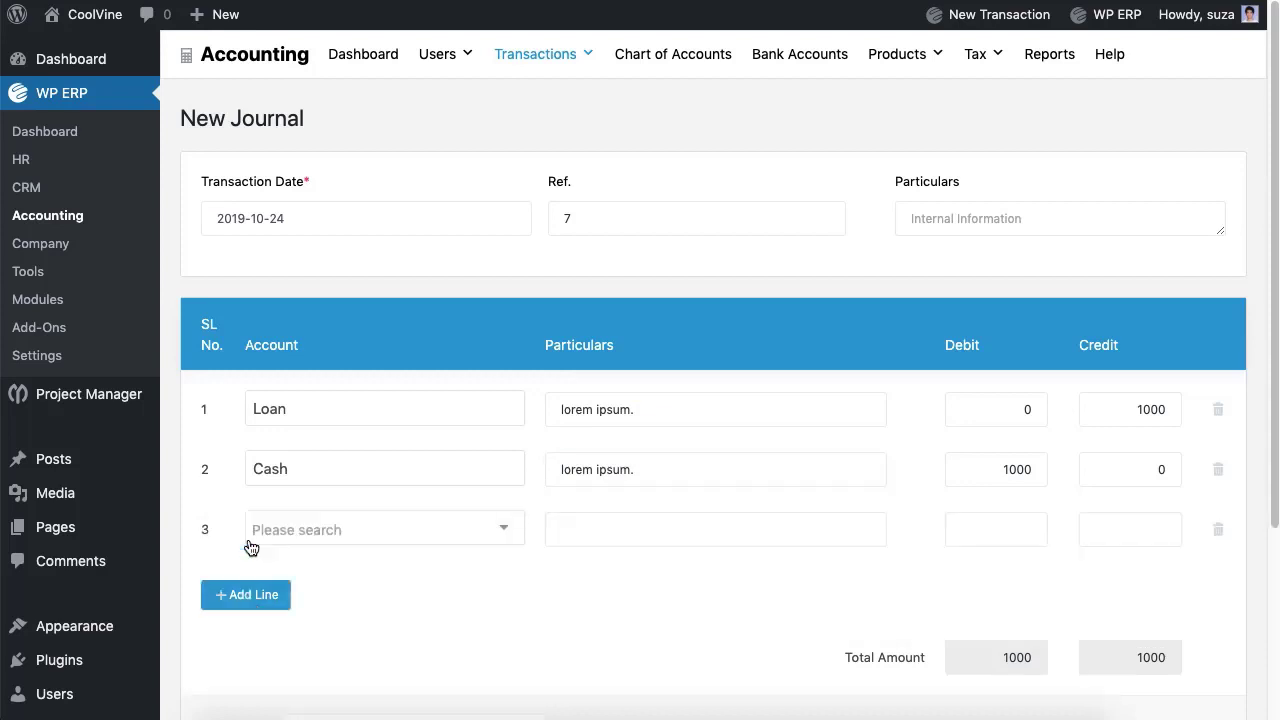
pyautogui.click(1218, 538)
pyautogui.scroll(-3, 746, 597)
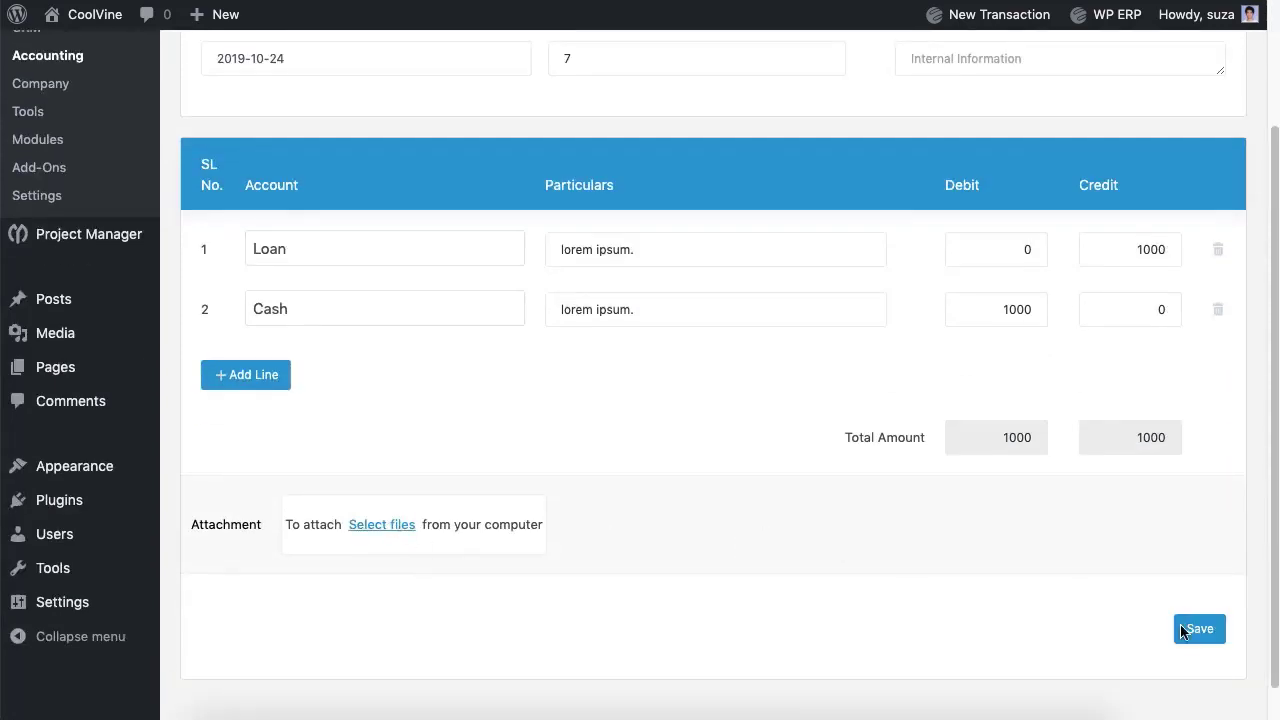
pyautogui.click(1198, 629)
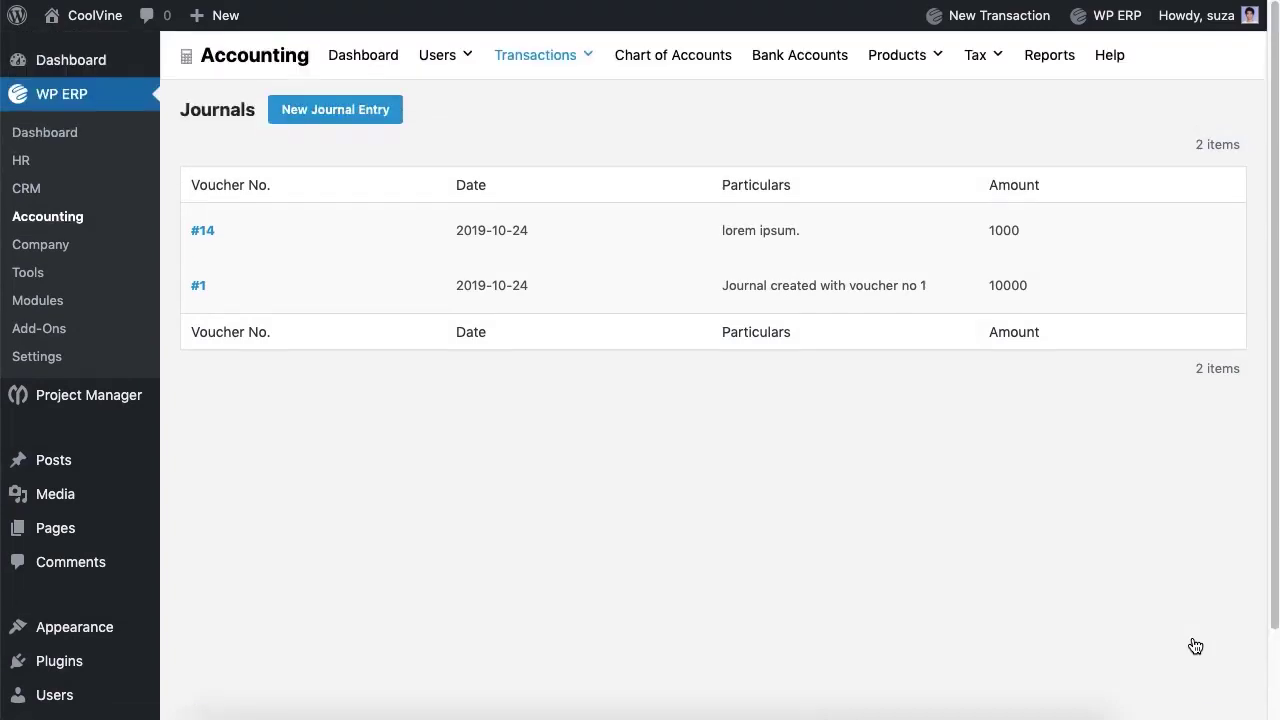
# Step: Review the Trial Balance report and its financial year filter choices
pyautogui.click(1038, 57)
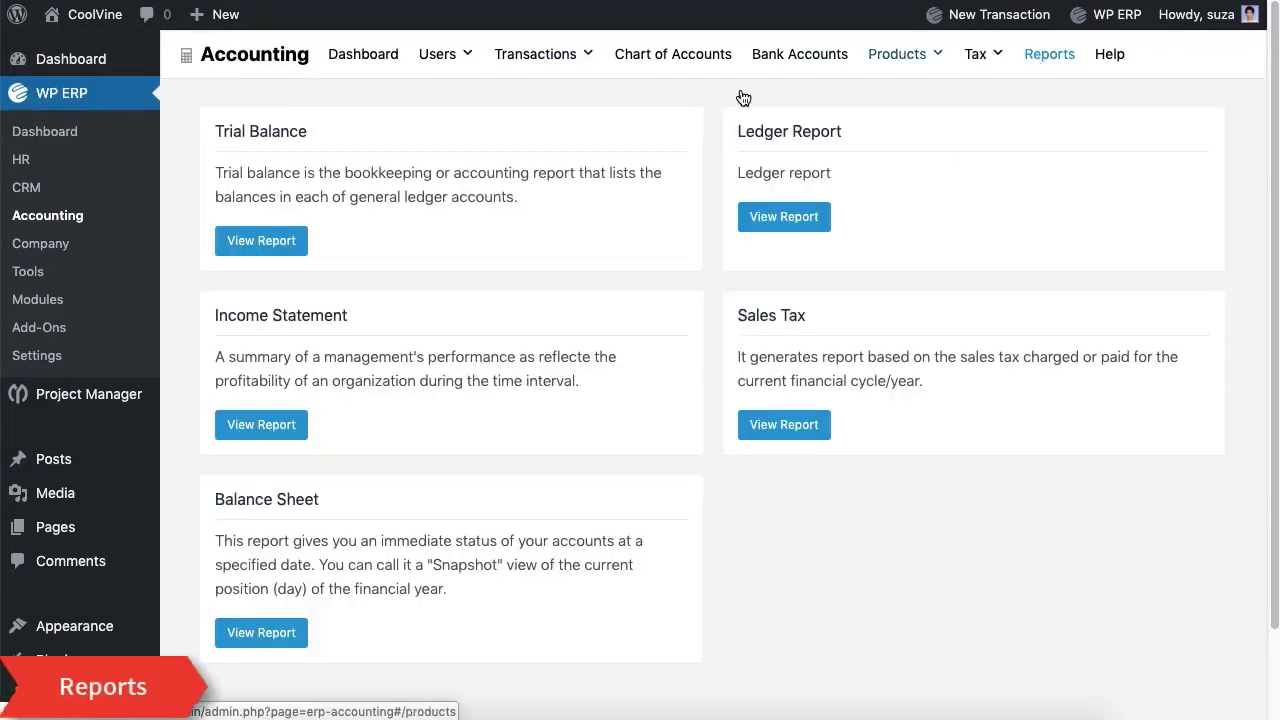
pyautogui.click(286, 250)
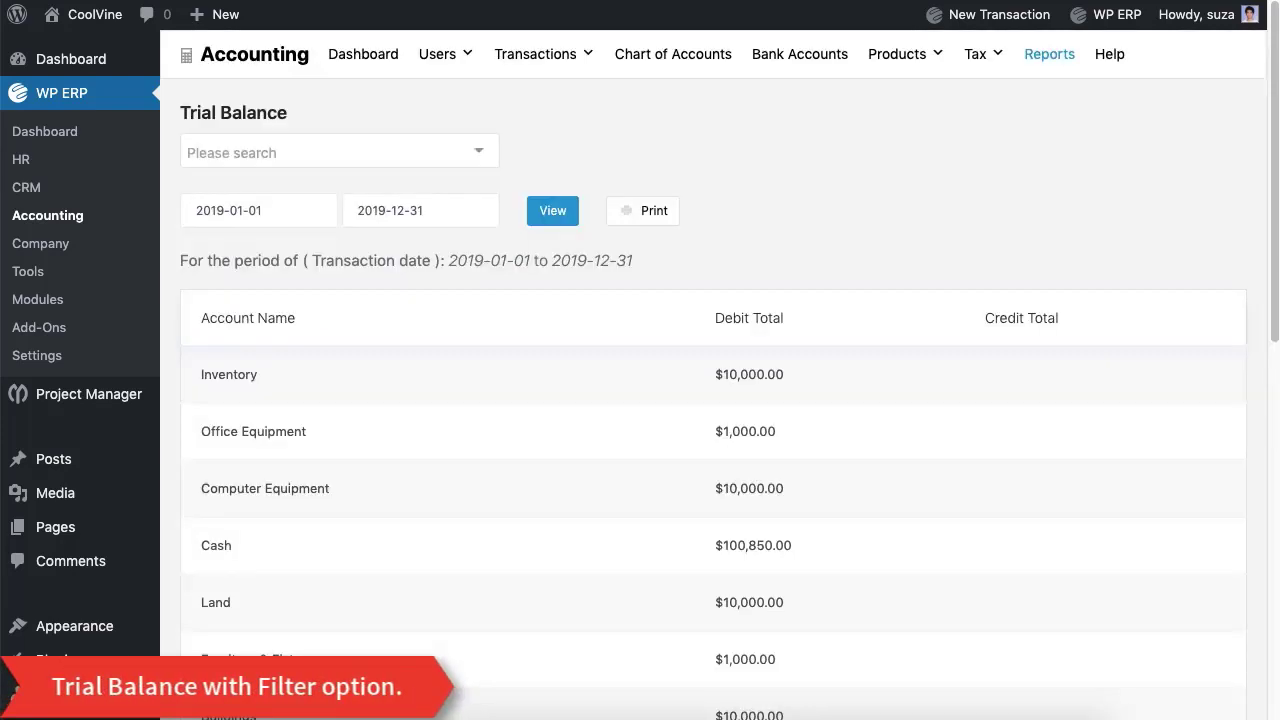
pyautogui.click(446, 160)
pyautogui.click(743, 89)
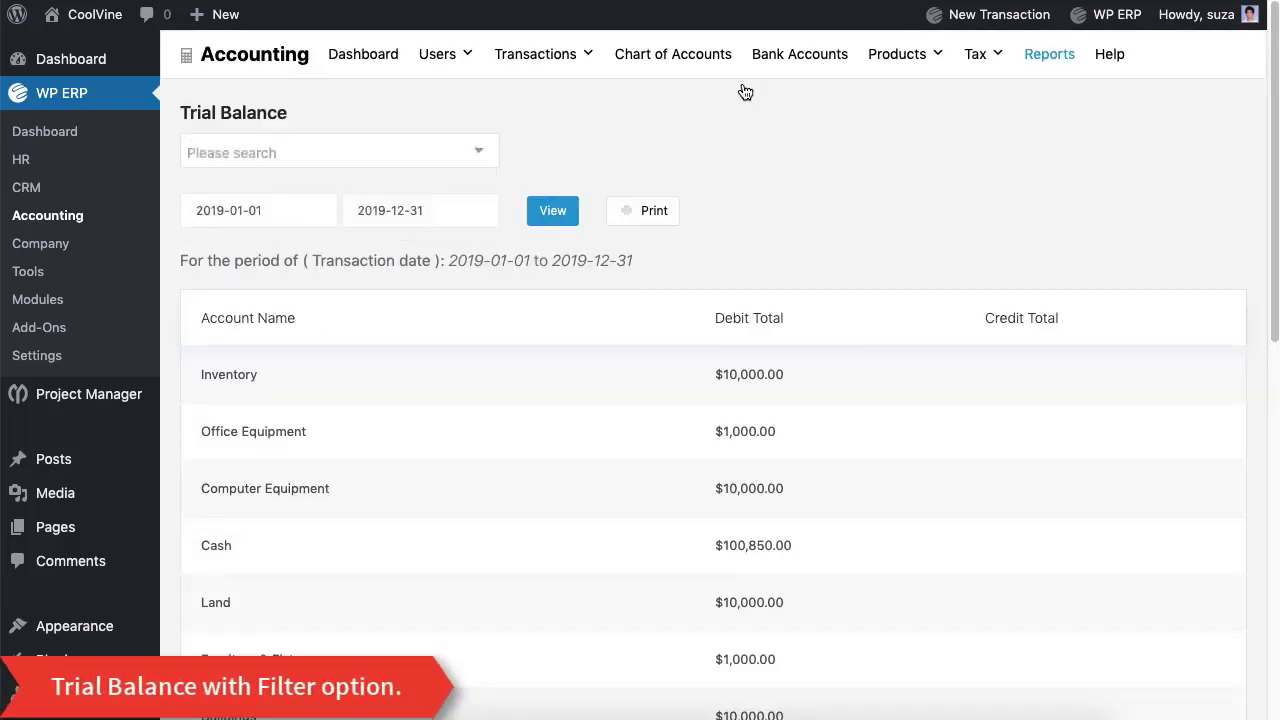
pyautogui.scroll(-10, 611, 358)
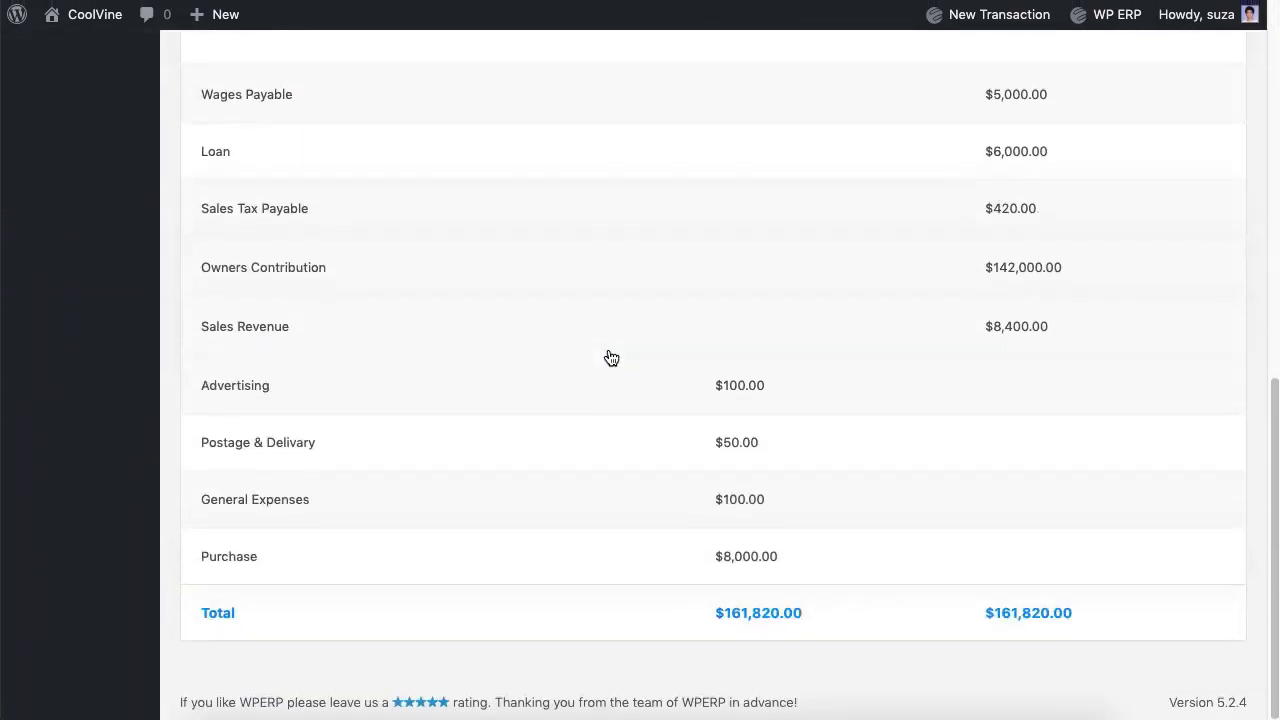
pyautogui.scroll(10, 611, 358)
# Step: Review the Ledger Report and the details of journal transaction #14
pyautogui.click(1050, 68)
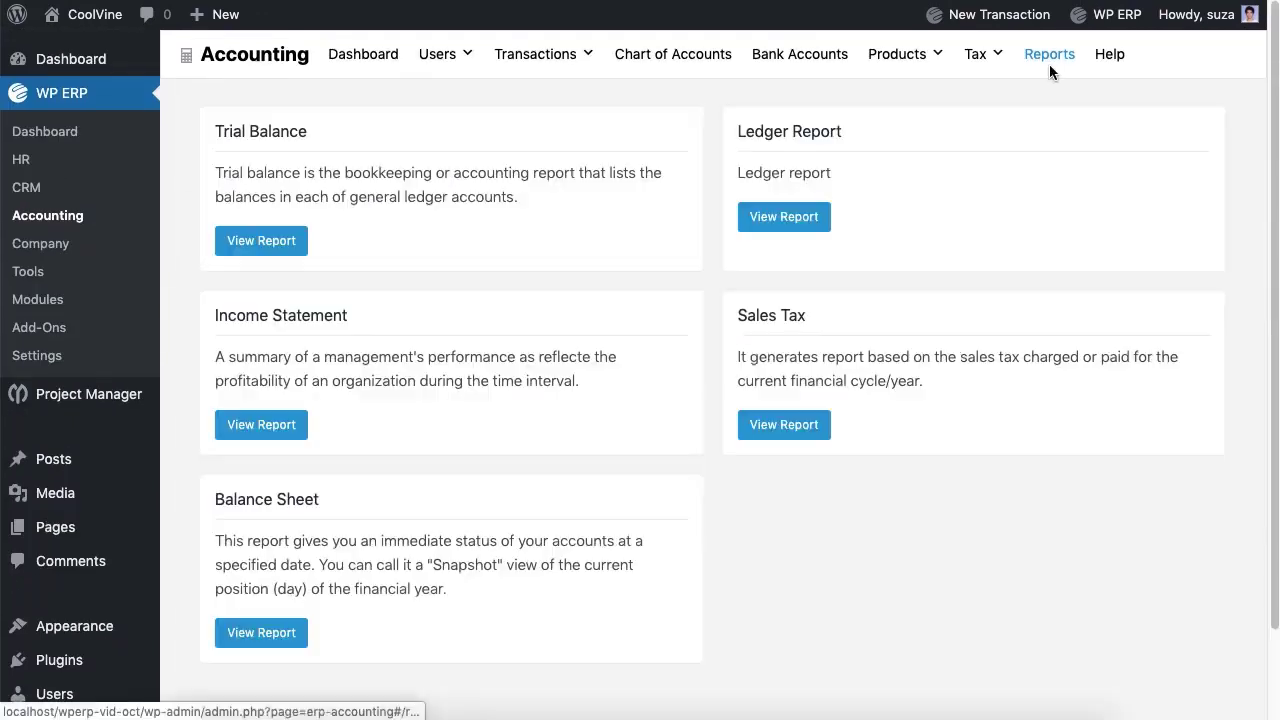
pyautogui.click(703, 214)
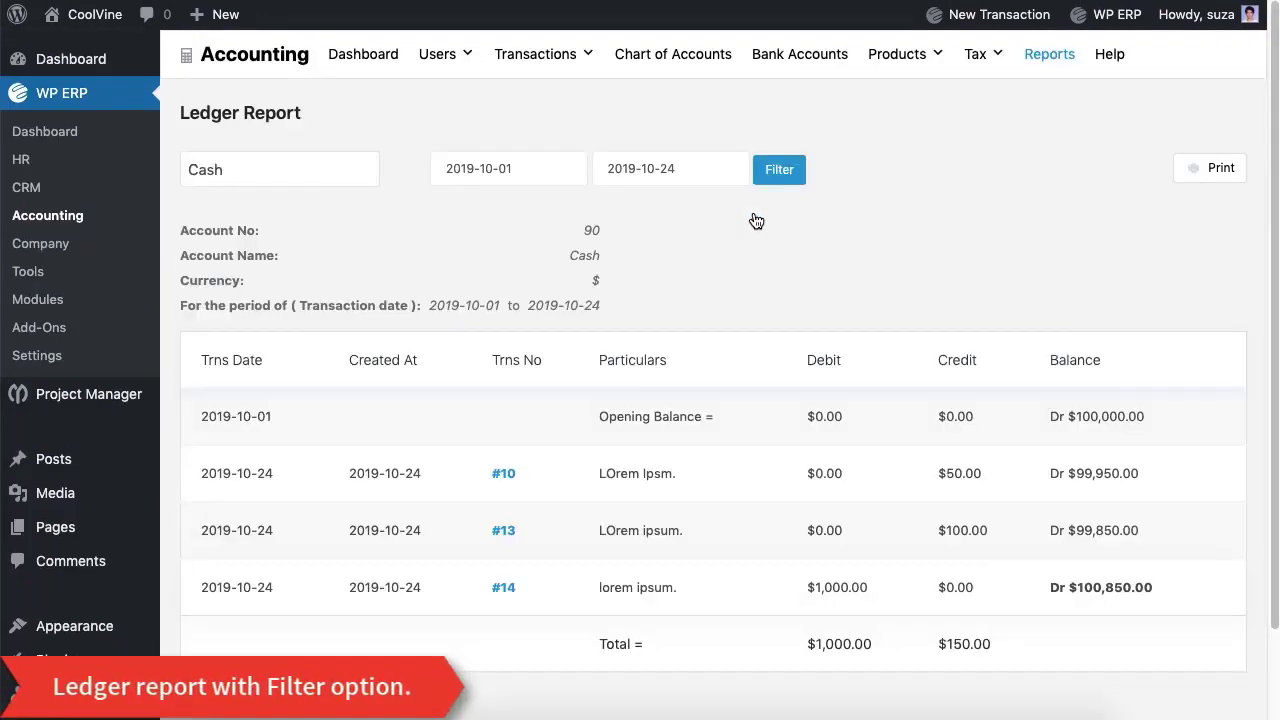
pyautogui.scroll(-2, 752, 220)
pyautogui.click(505, 484)
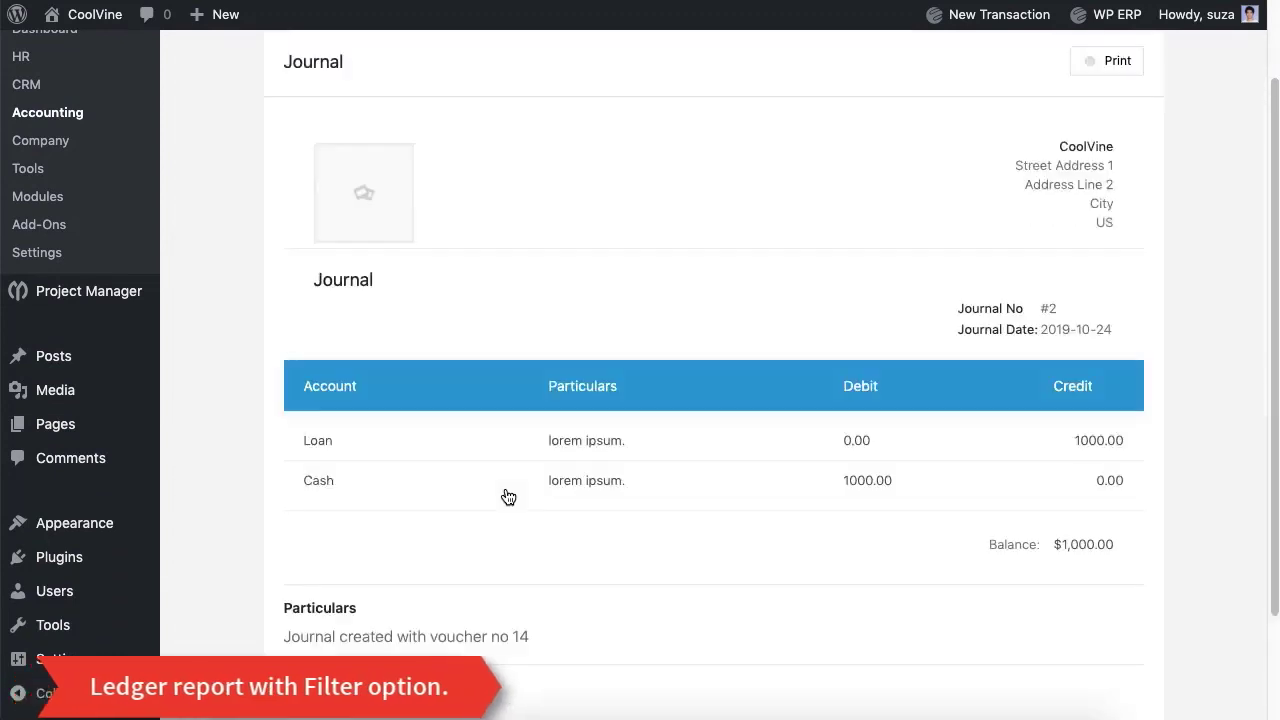
pyautogui.scroll(-3, 506, 490)
pyautogui.scroll(4, 505, 494)
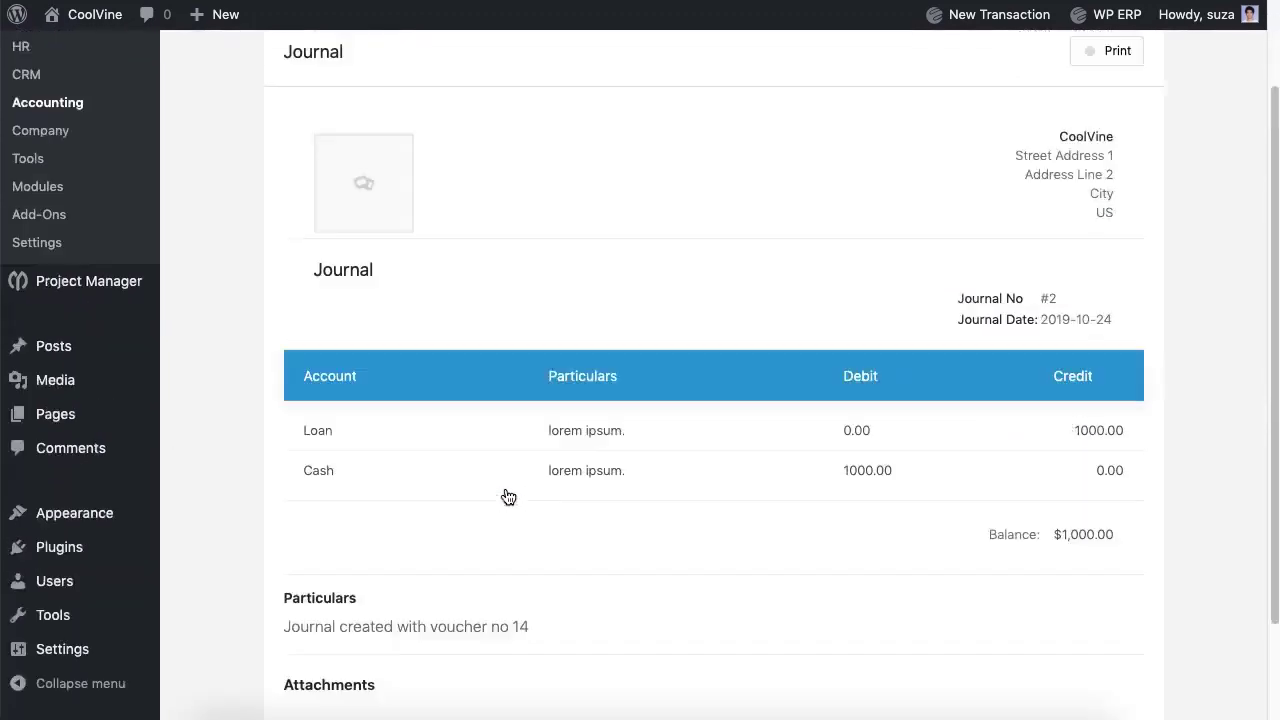
# Step: Filter the Income Statement to 2019-10-01 through 2019-10-24, then bring up the Sales Tax report
pyautogui.click(1052, 54)
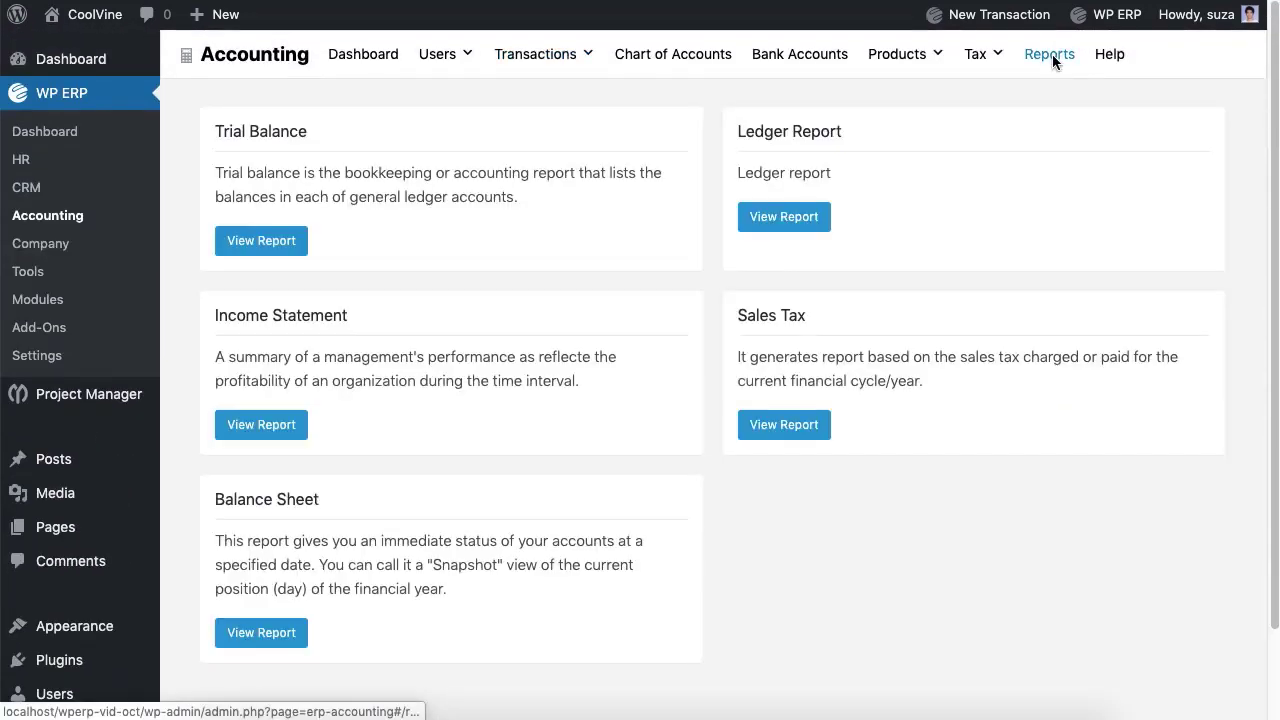
pyautogui.click(268, 437)
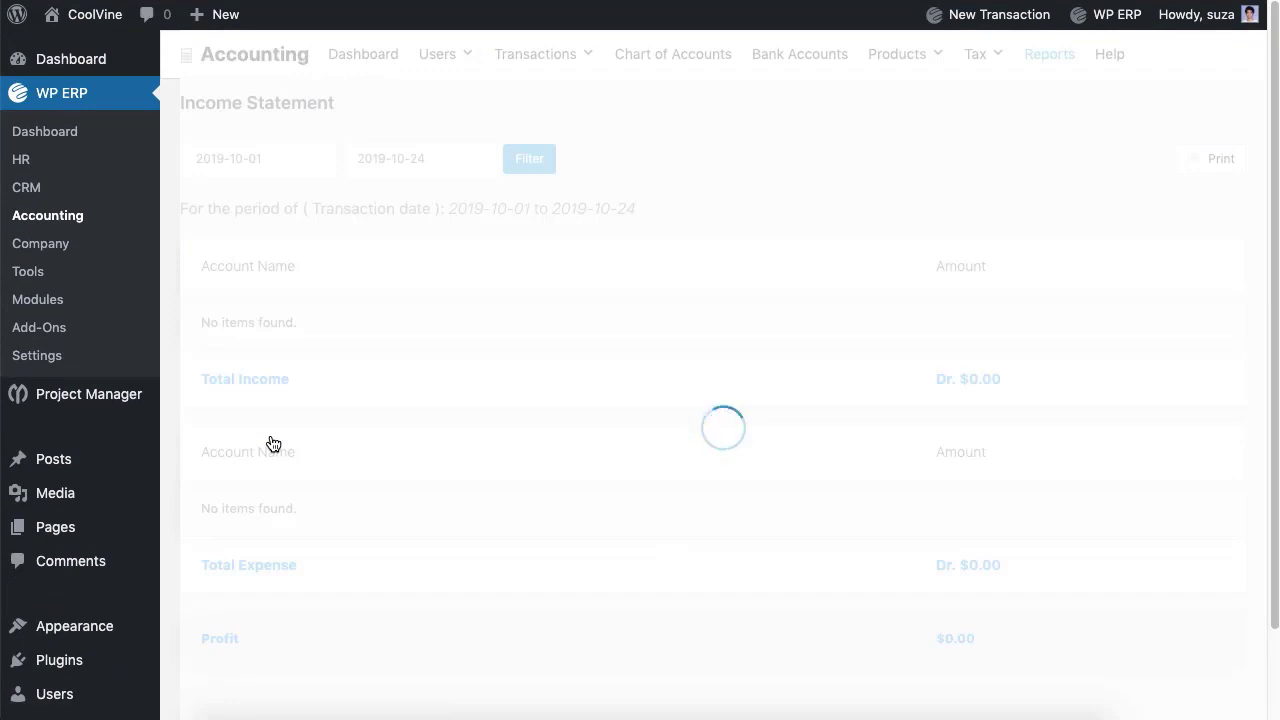
pyautogui.scroll(-5, 623, 340)
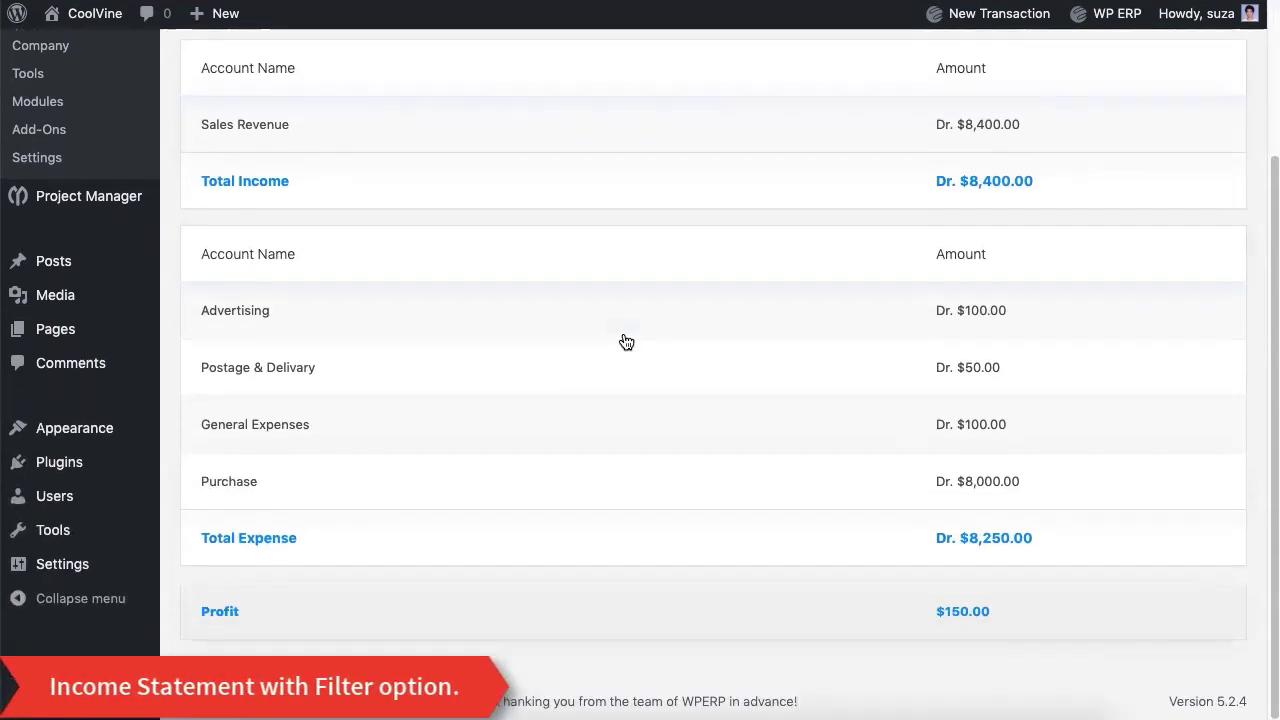
pyautogui.scroll(5, 626, 342)
pyautogui.scroll(-5, 626, 342)
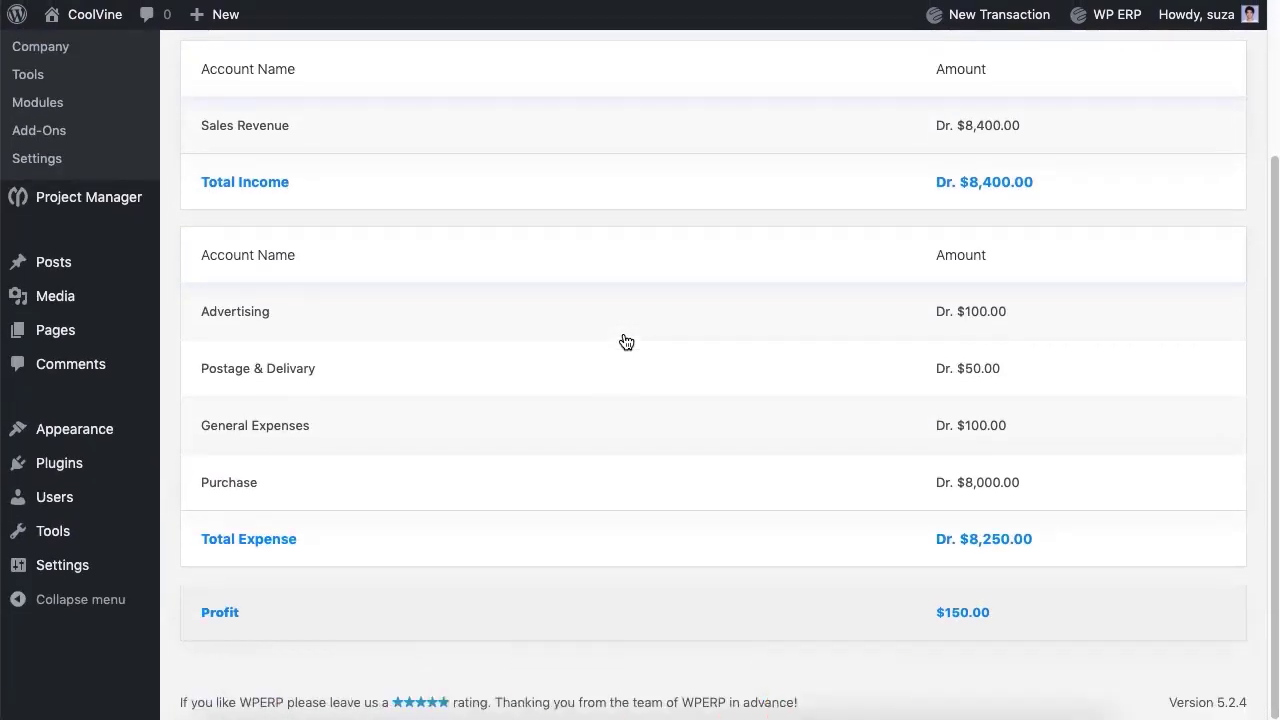
pyautogui.scroll(3, 626, 342)
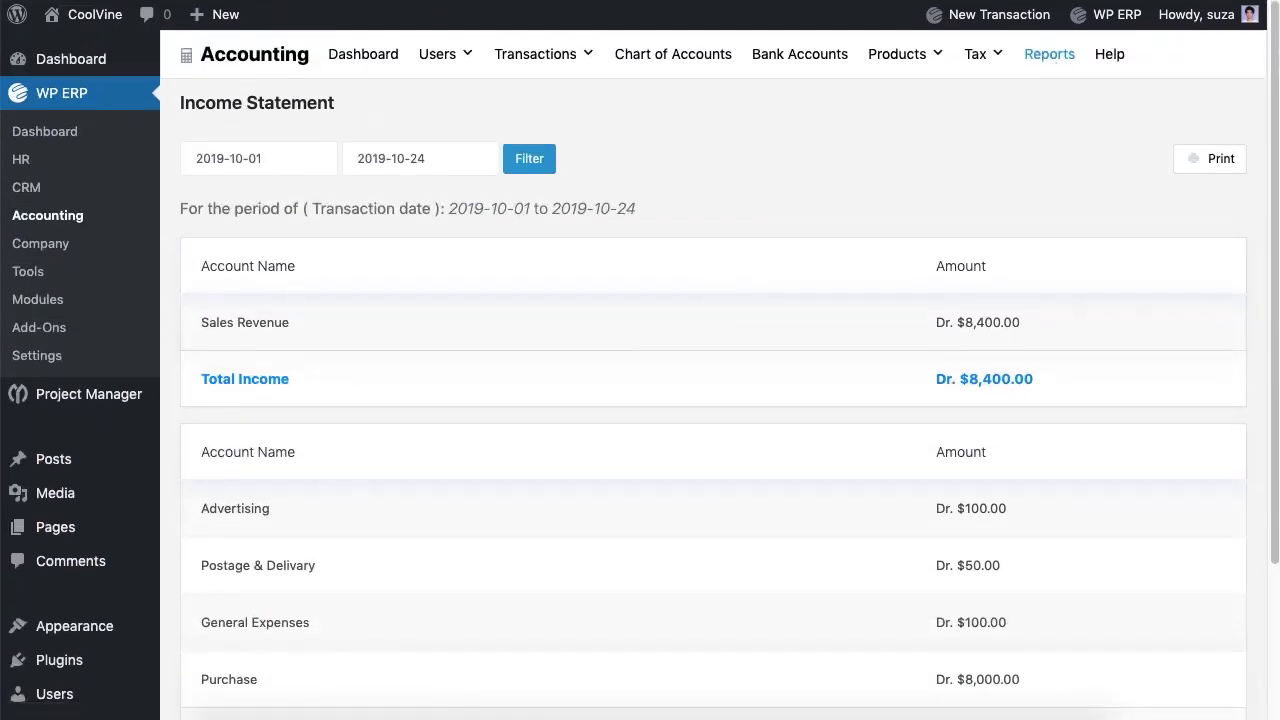
pyautogui.click(258, 158)
pyautogui.click(440, 158)
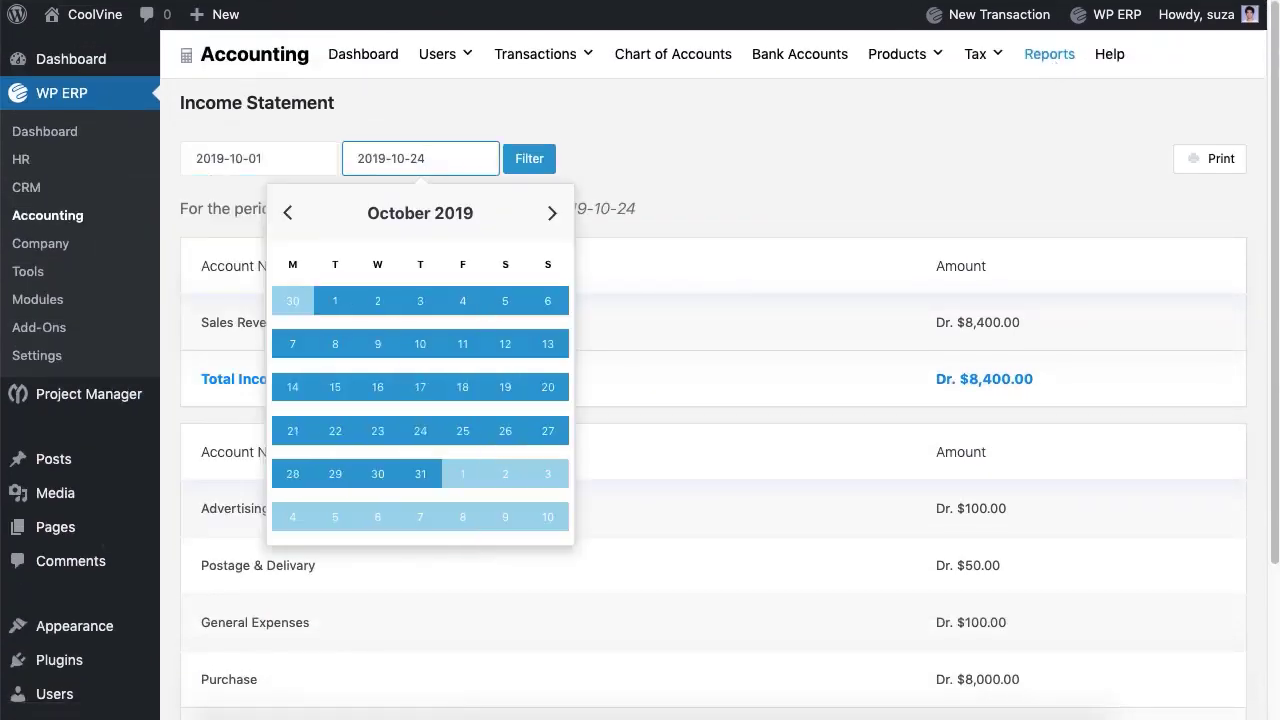
pyautogui.click(543, 163)
pyautogui.click(1062, 61)
pyautogui.click(808, 434)
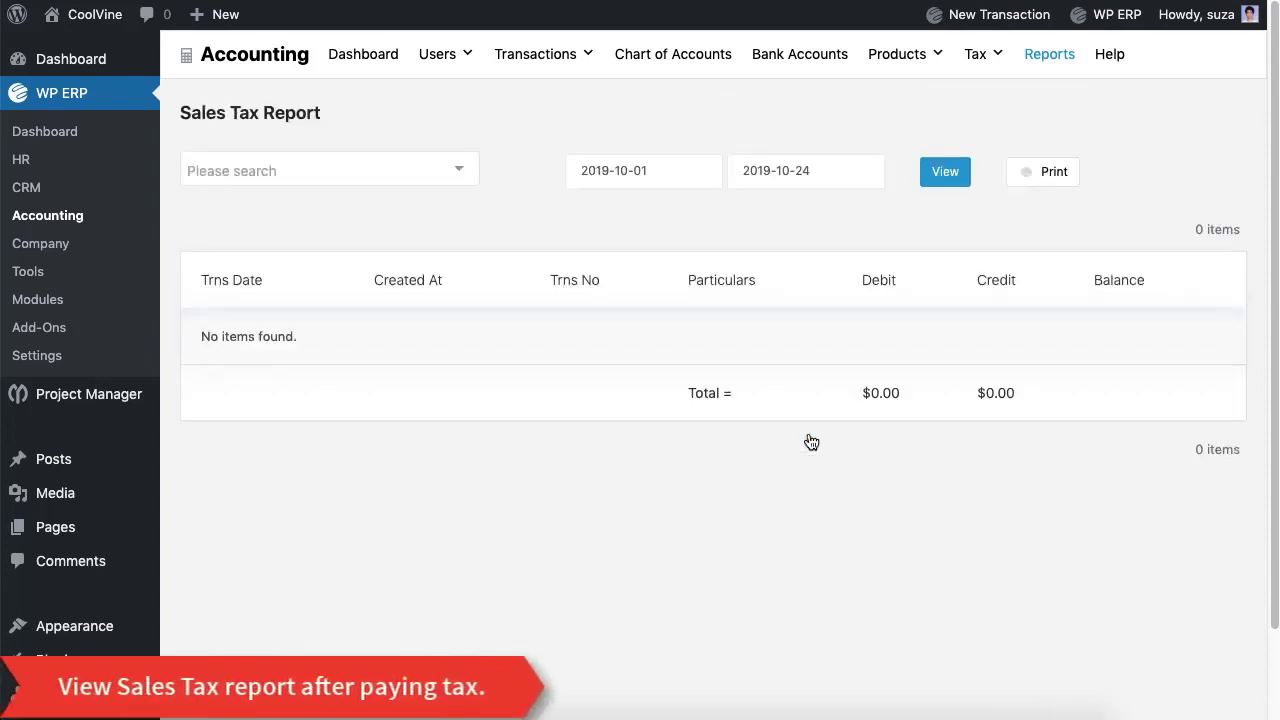
# Step: Select NBR as the tax account in the Sales Tax Report
pyautogui.click(424, 185)
pyautogui.click(412, 206)
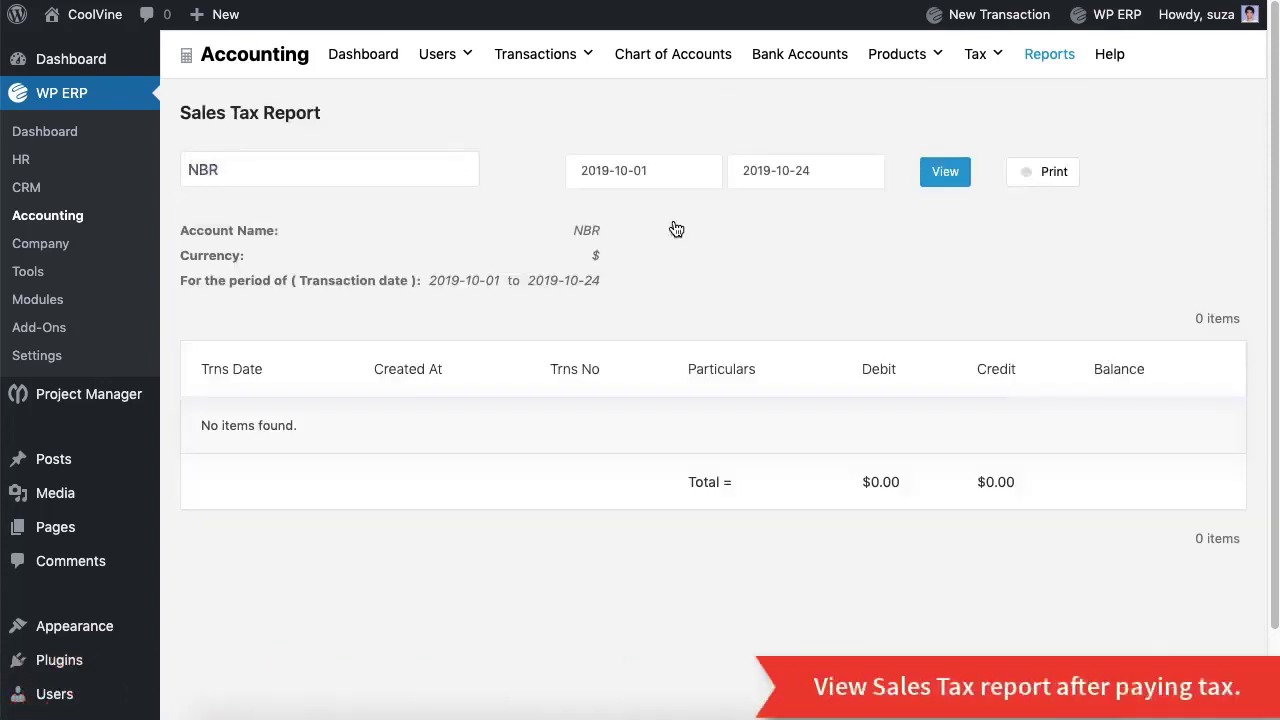
pyautogui.click(1049, 54)
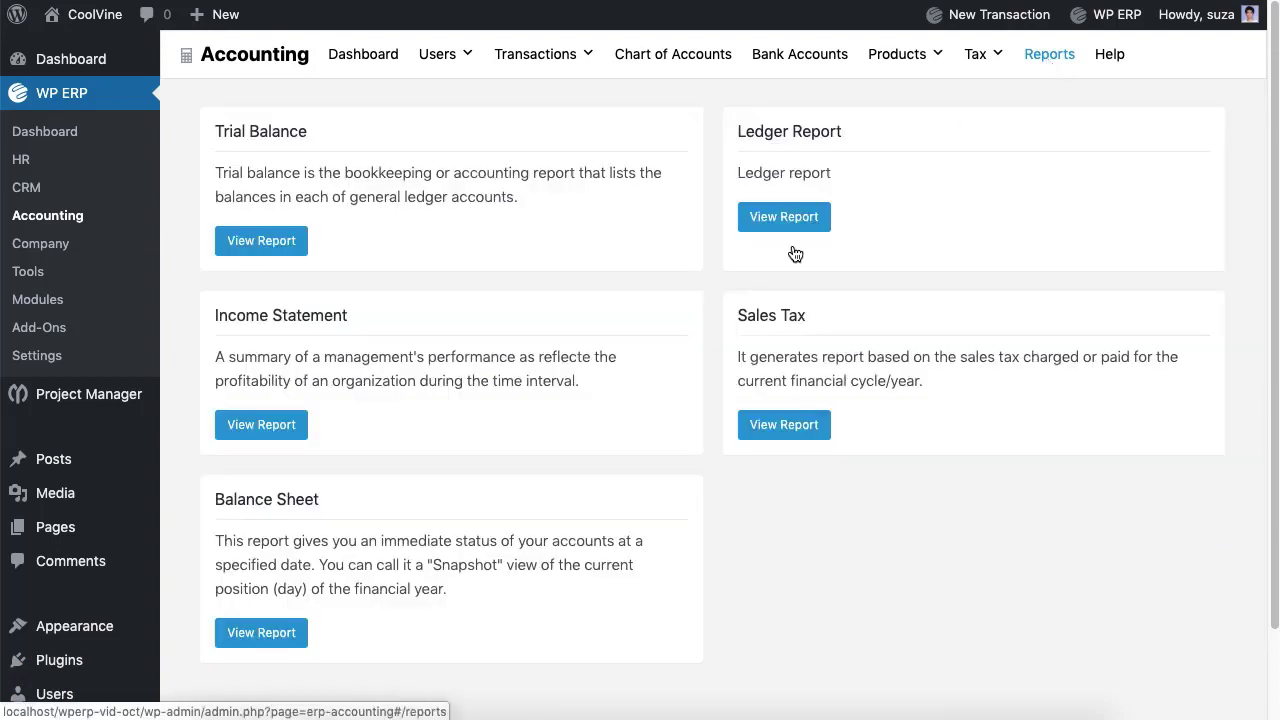
# Step: Review the Balance Sheet for 2019-10-01 to 2019-10-24, balanced at $153,570.00 on both sides
pyautogui.click(292, 636)
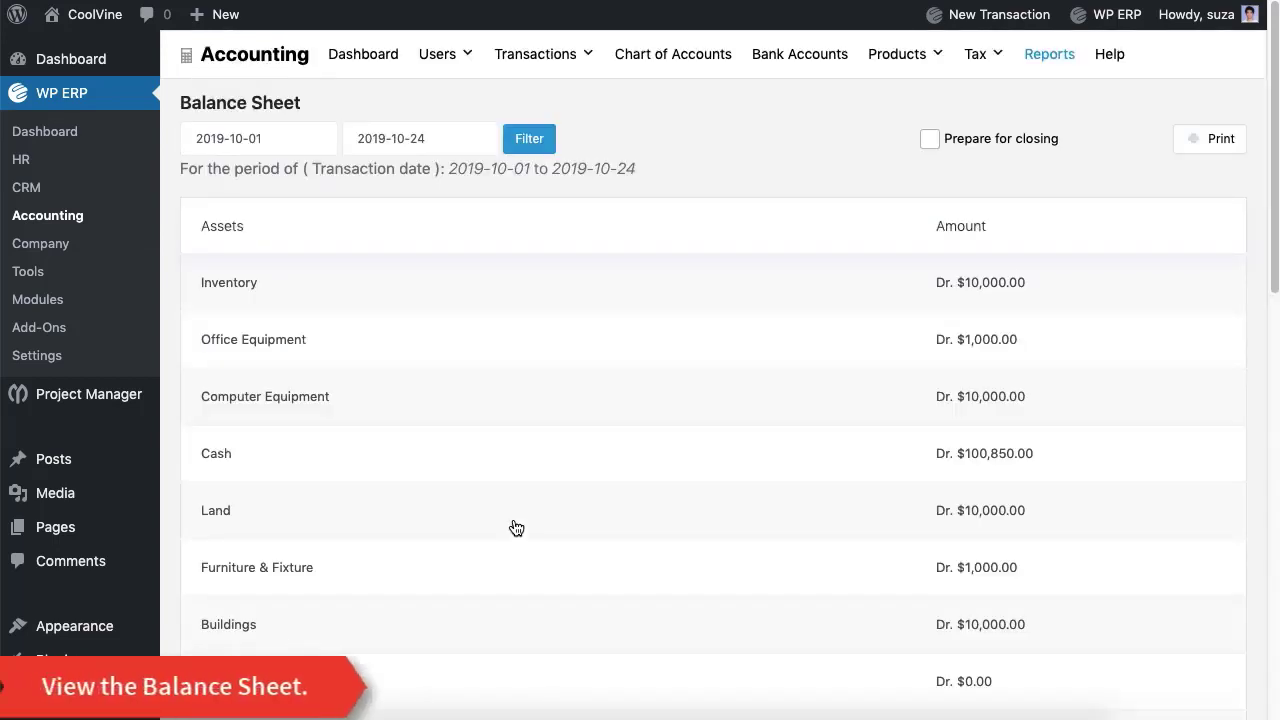
pyautogui.scroll(-5, 516, 525)
pyautogui.scroll(-6, 516, 527)
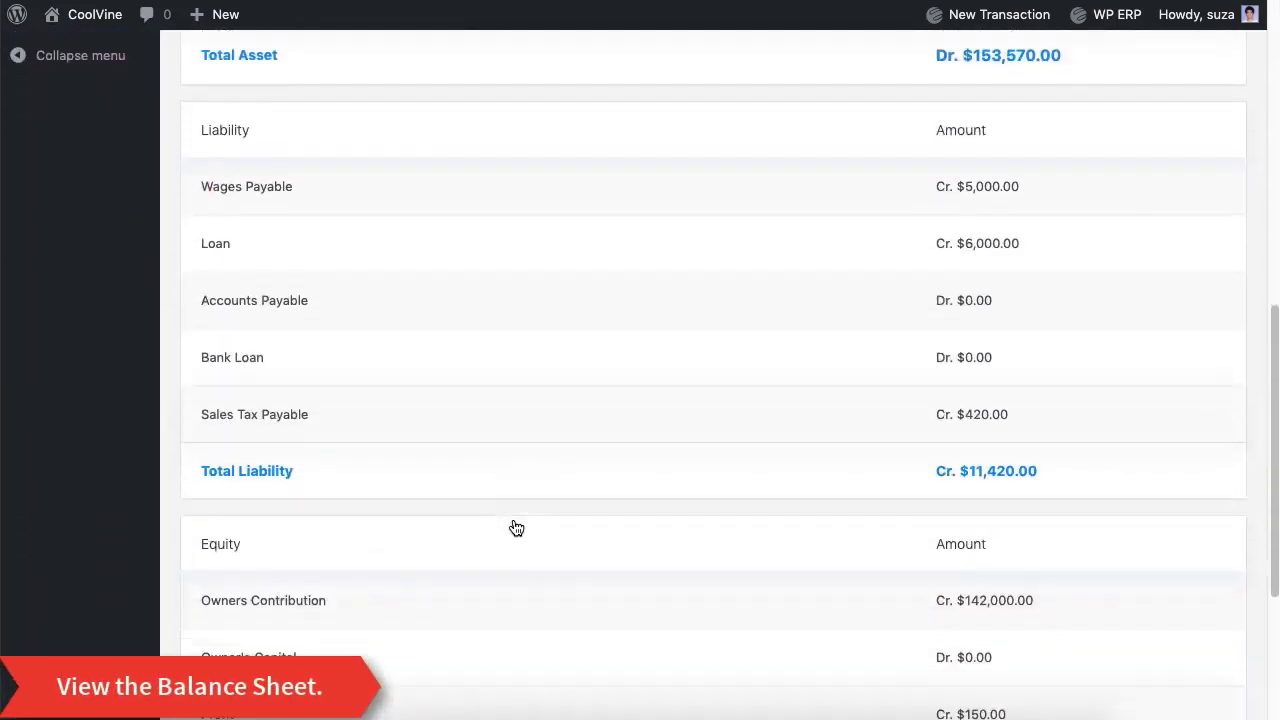
pyautogui.scroll(11, 516, 527)
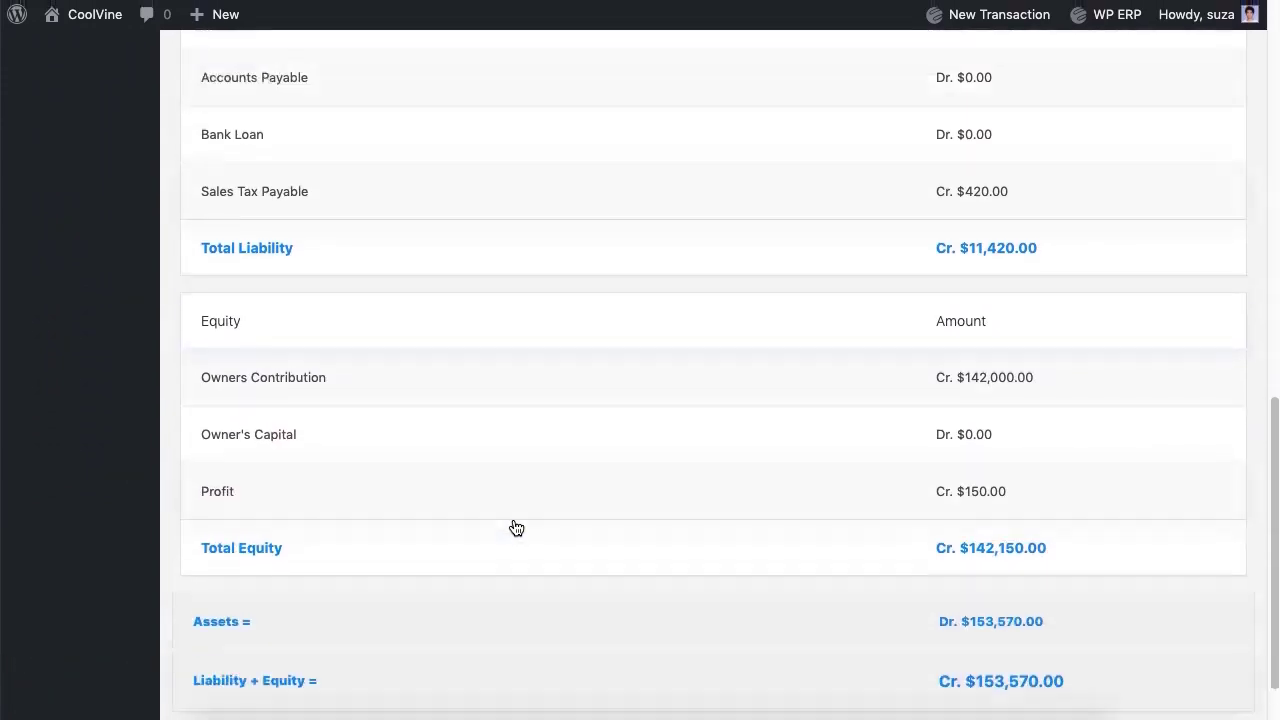
pyautogui.click(262, 138)
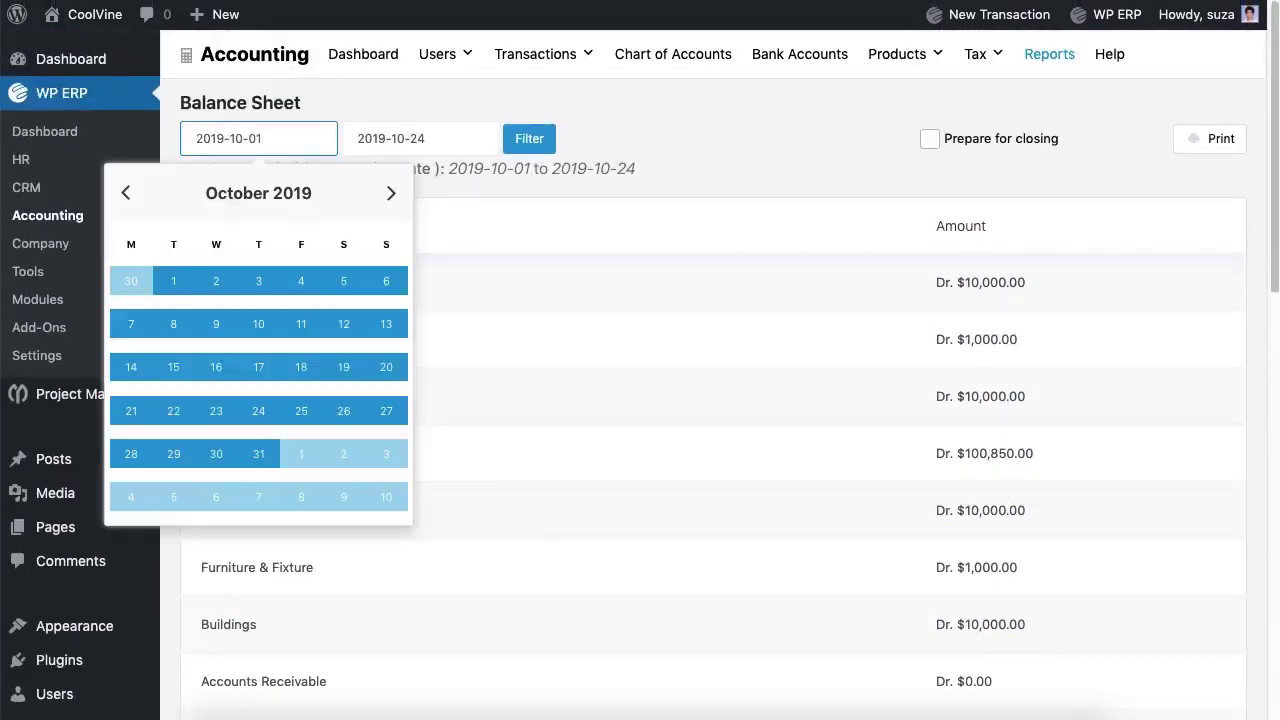
pyautogui.click(420, 138)
pyautogui.click(529, 138)
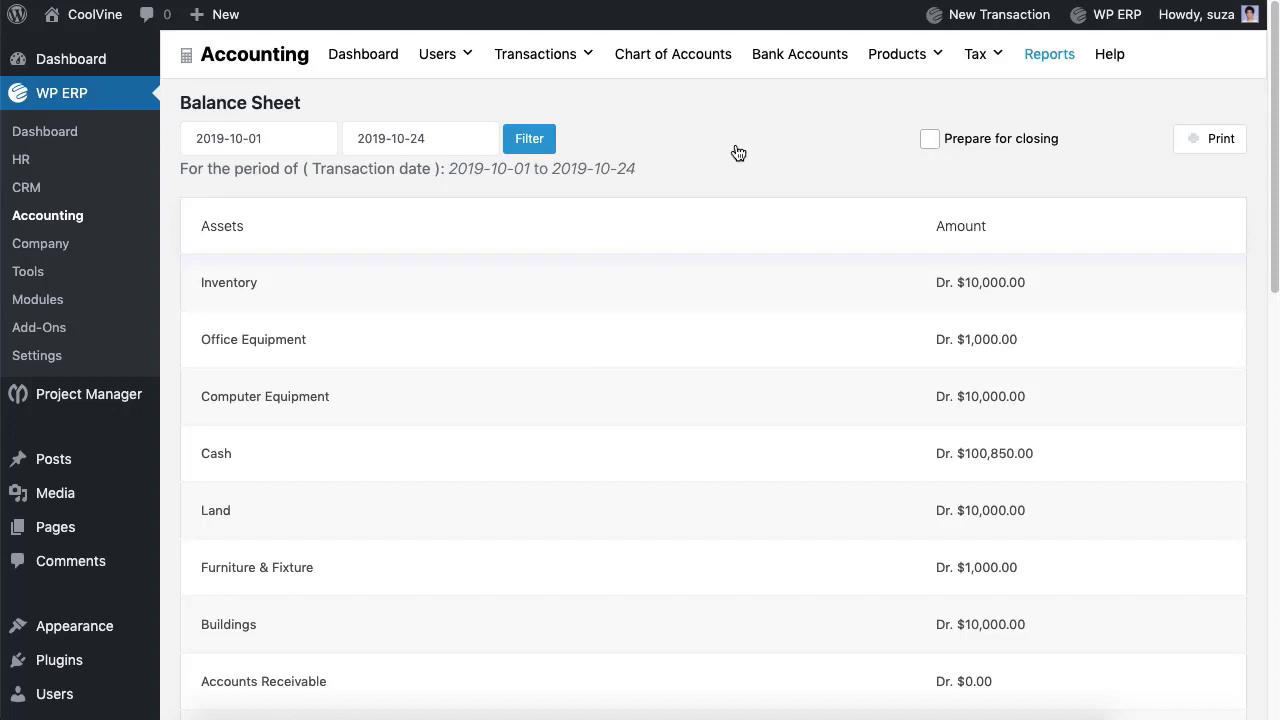
pyautogui.scroll(-6, 737, 152)
pyautogui.scroll(6, 736, 152)
# Step: Record a $420 sales tax payment to NBR, paid by Cash from the Cash account
pyautogui.moveTo(981, 61)
pyautogui.click(994, 133)
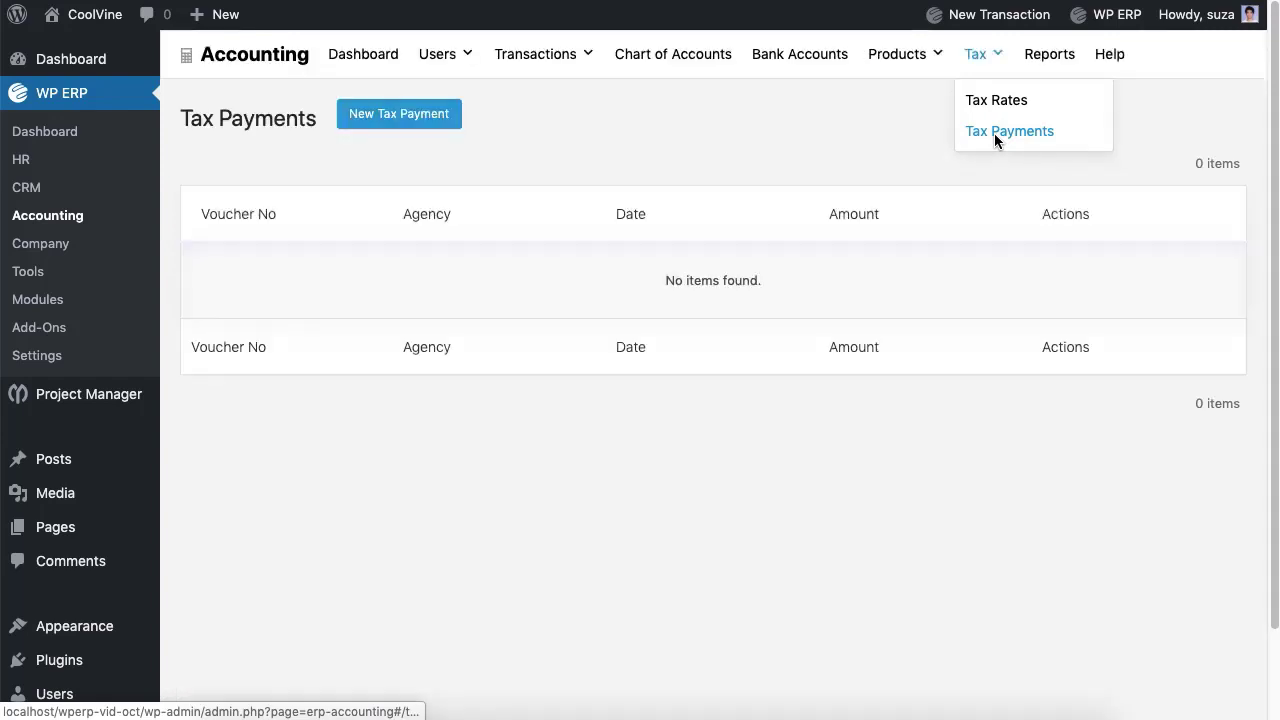
pyautogui.click(431, 116)
pyautogui.click(364, 218)
pyautogui.click(385, 258)
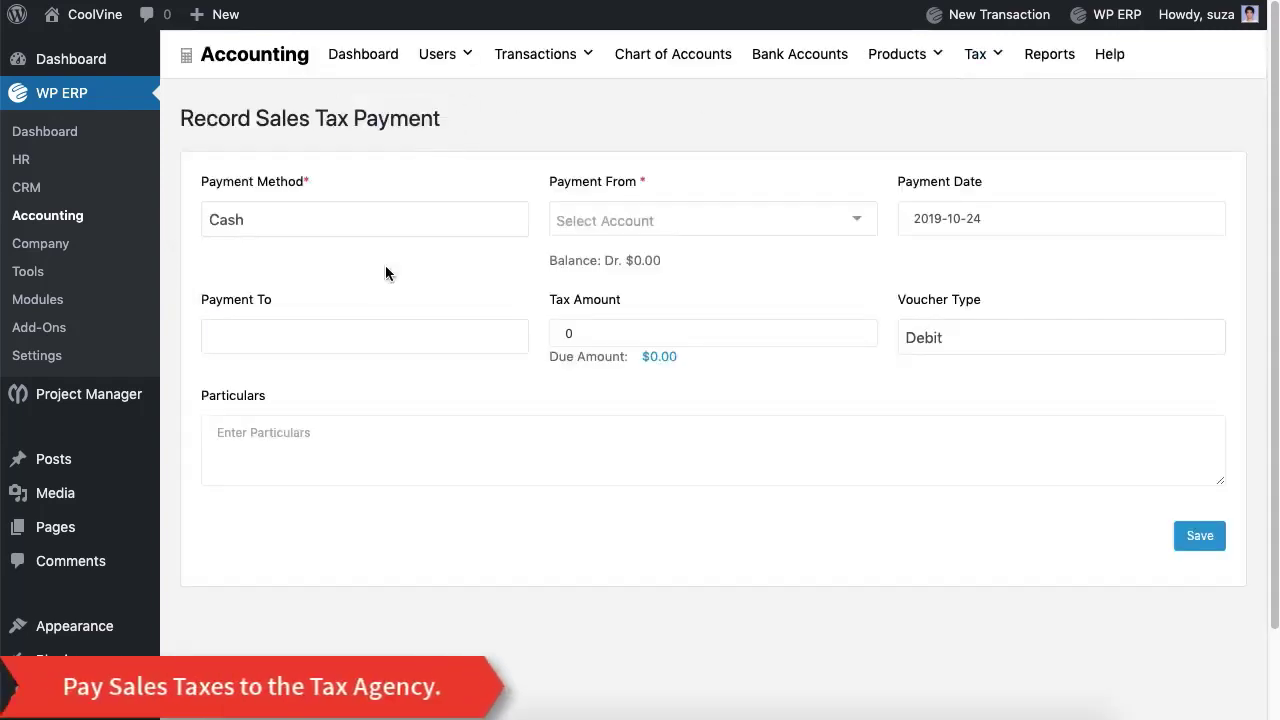
pyautogui.click(650, 220)
pyautogui.click(648, 254)
pyautogui.click(451, 348)
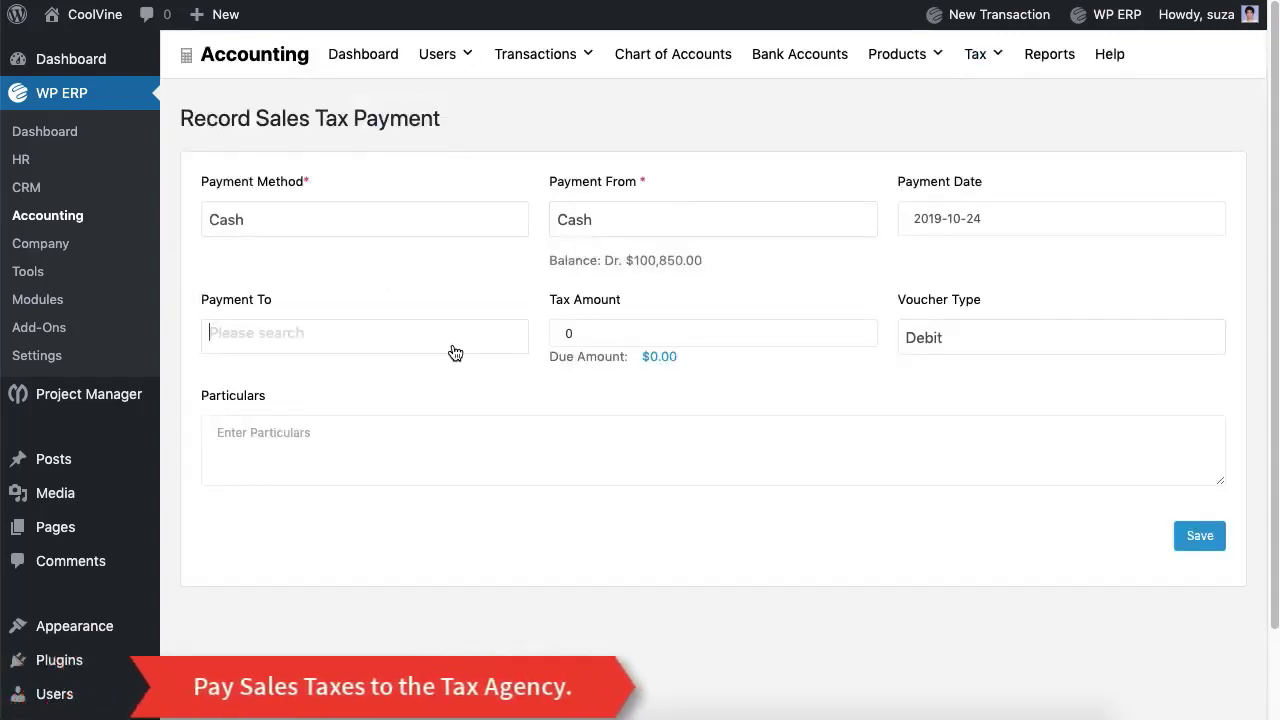
pyautogui.click(441, 388)
pyautogui.press('Tab')
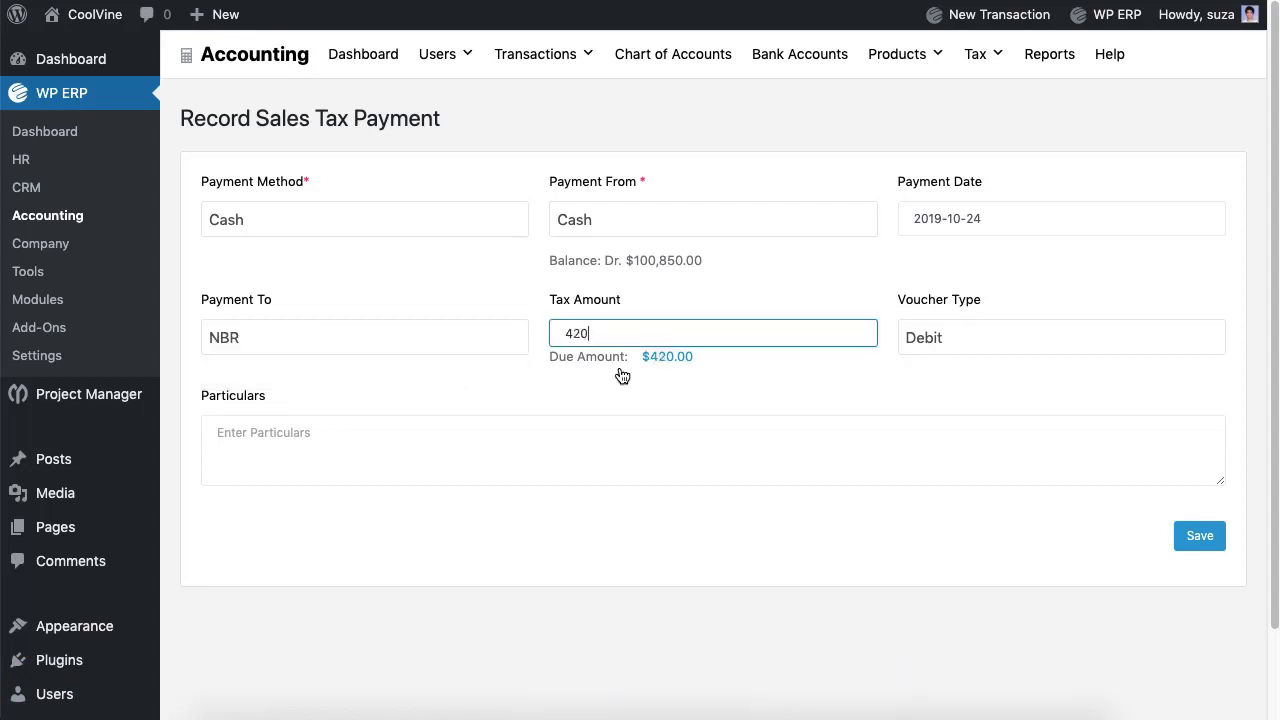
pyautogui.press('Tab')
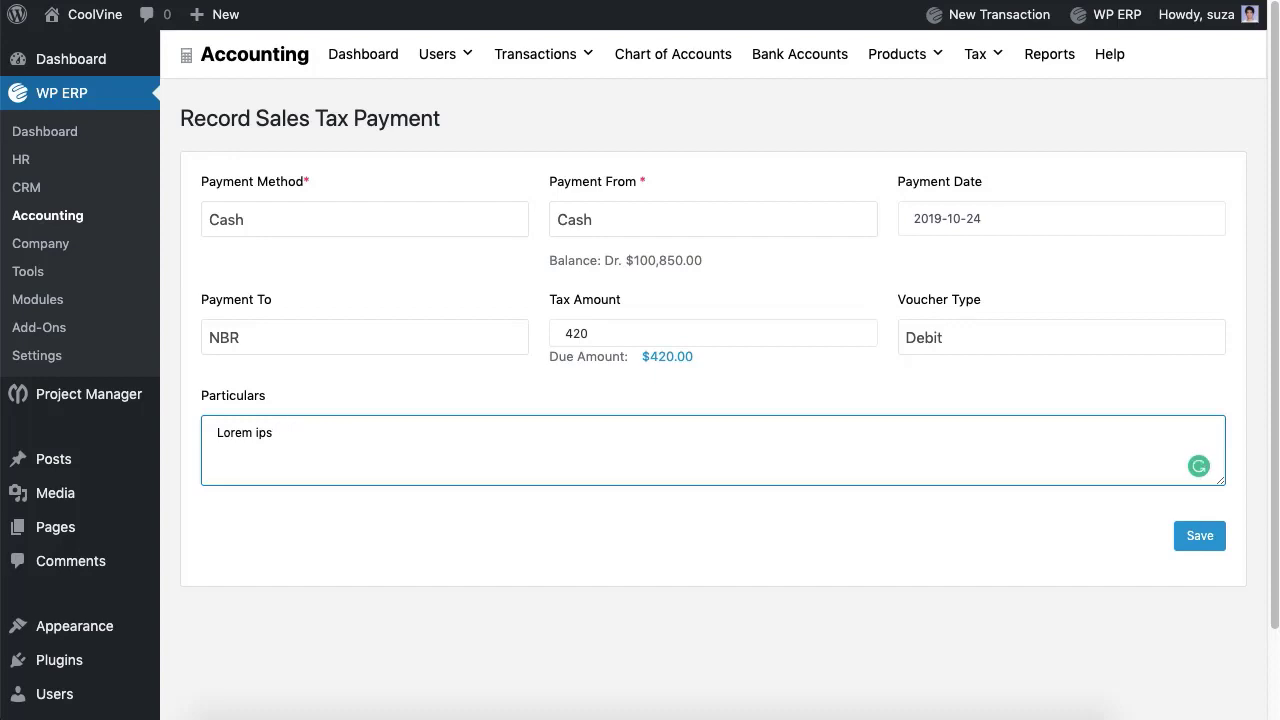
pyautogui.click(1197, 546)
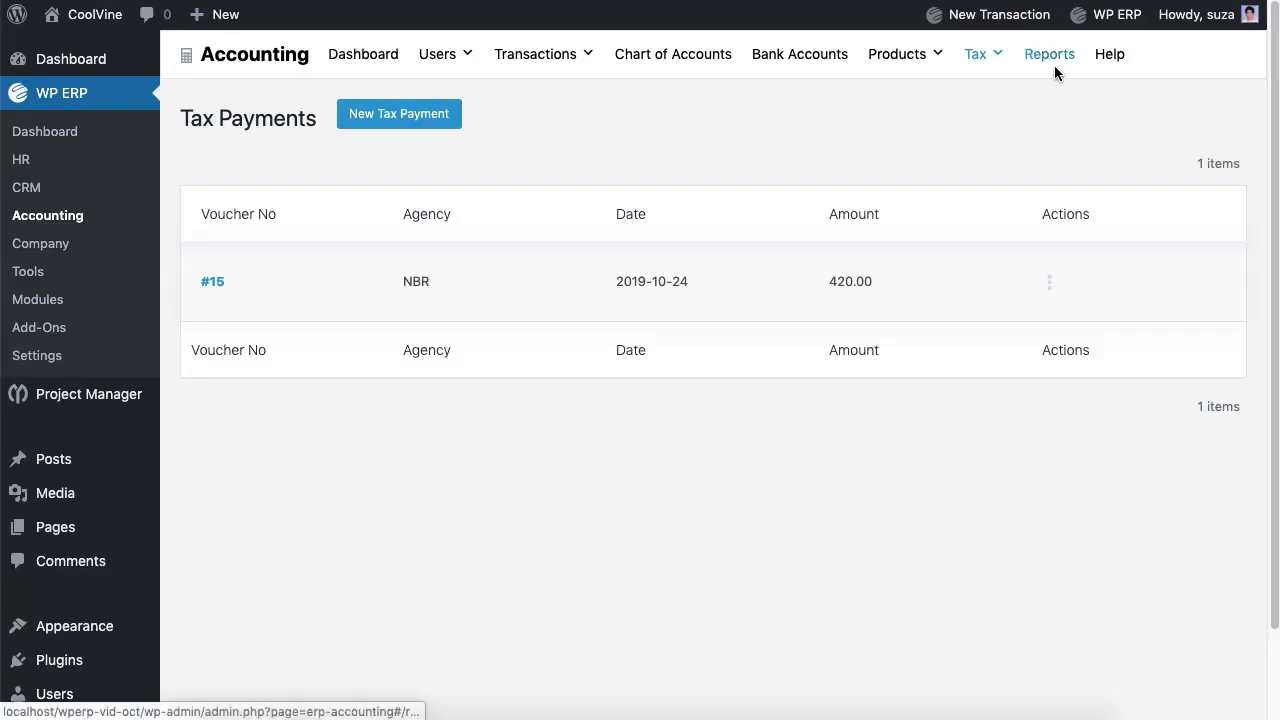
# Step: Generate the Sales Tax report for NBR, confirming its balance is now zero
pyautogui.click(1054, 65)
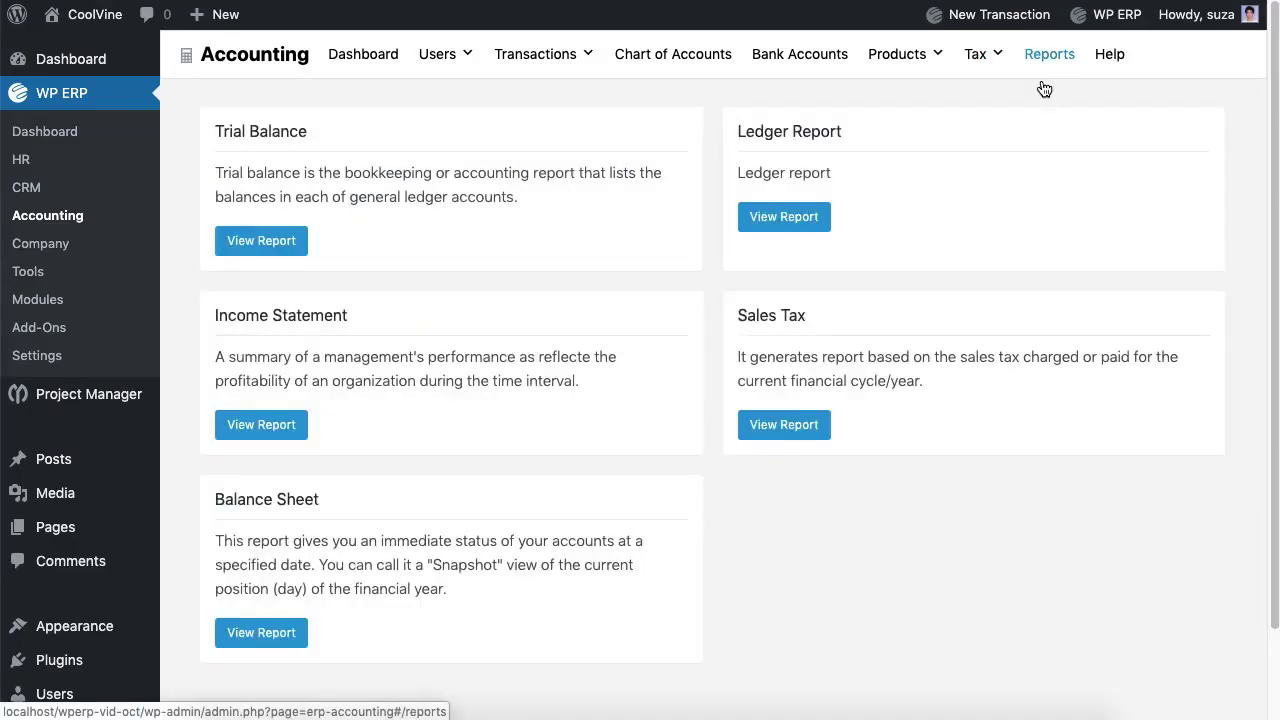
pyautogui.click(806, 434)
pyautogui.click(412, 170)
pyautogui.click(390, 209)
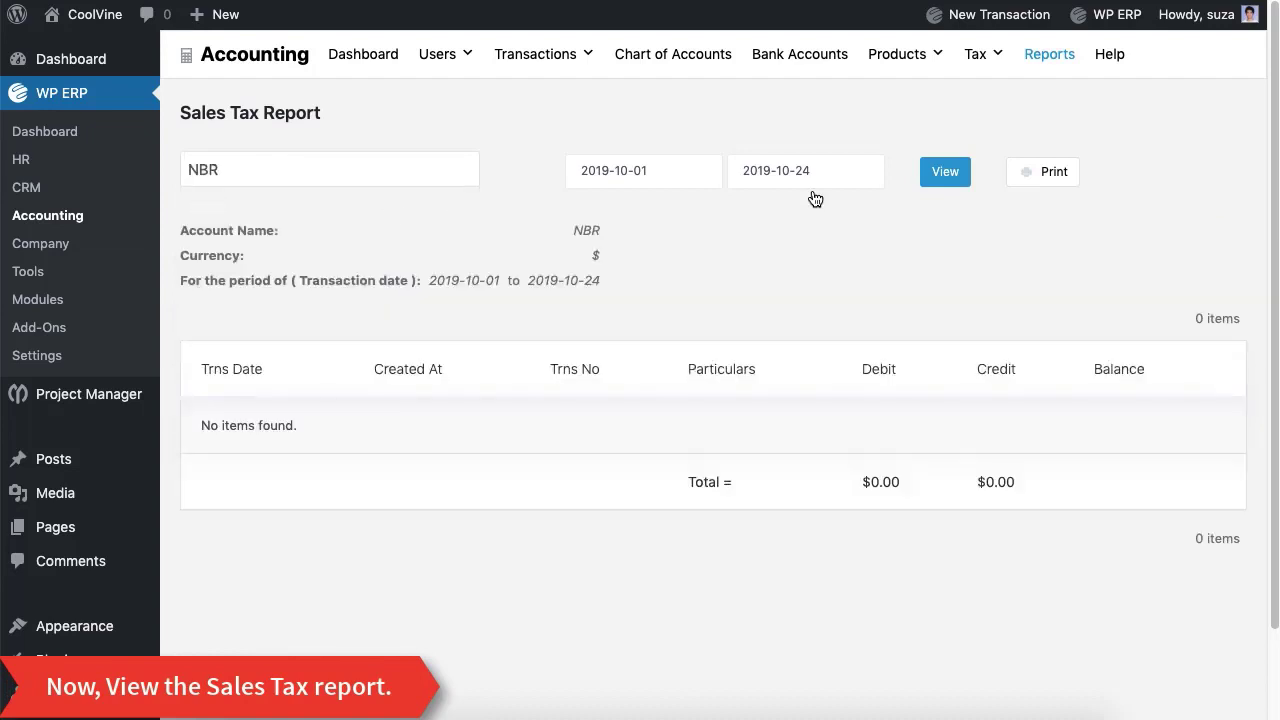
pyautogui.click(936, 183)
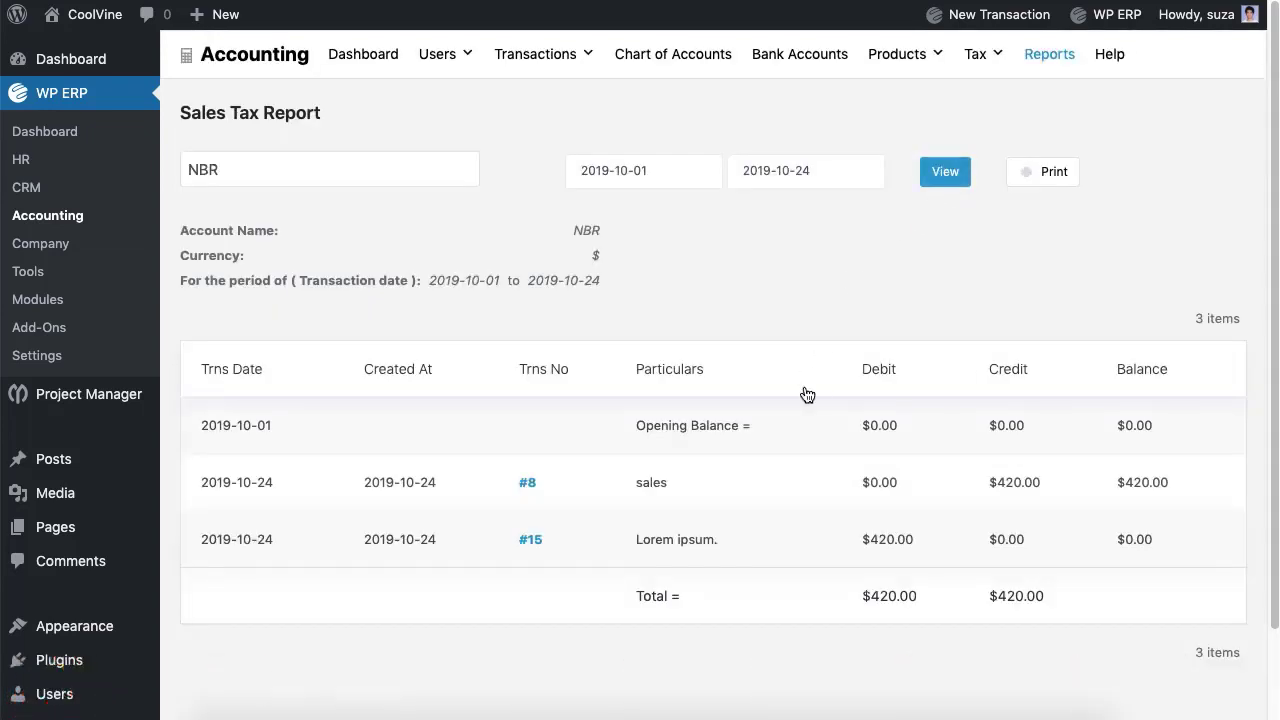
pyautogui.scroll(-2, 792, 487)
pyautogui.scroll(2, 792, 487)
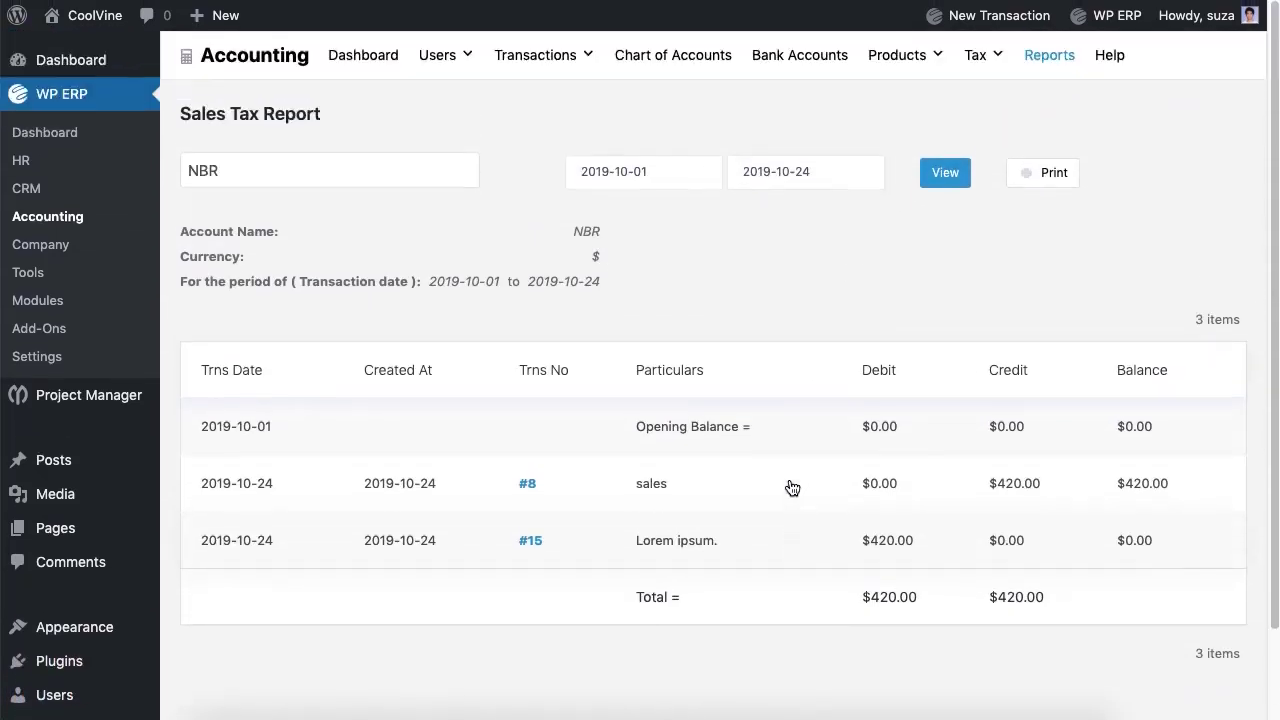
pyautogui.click(368, 60)
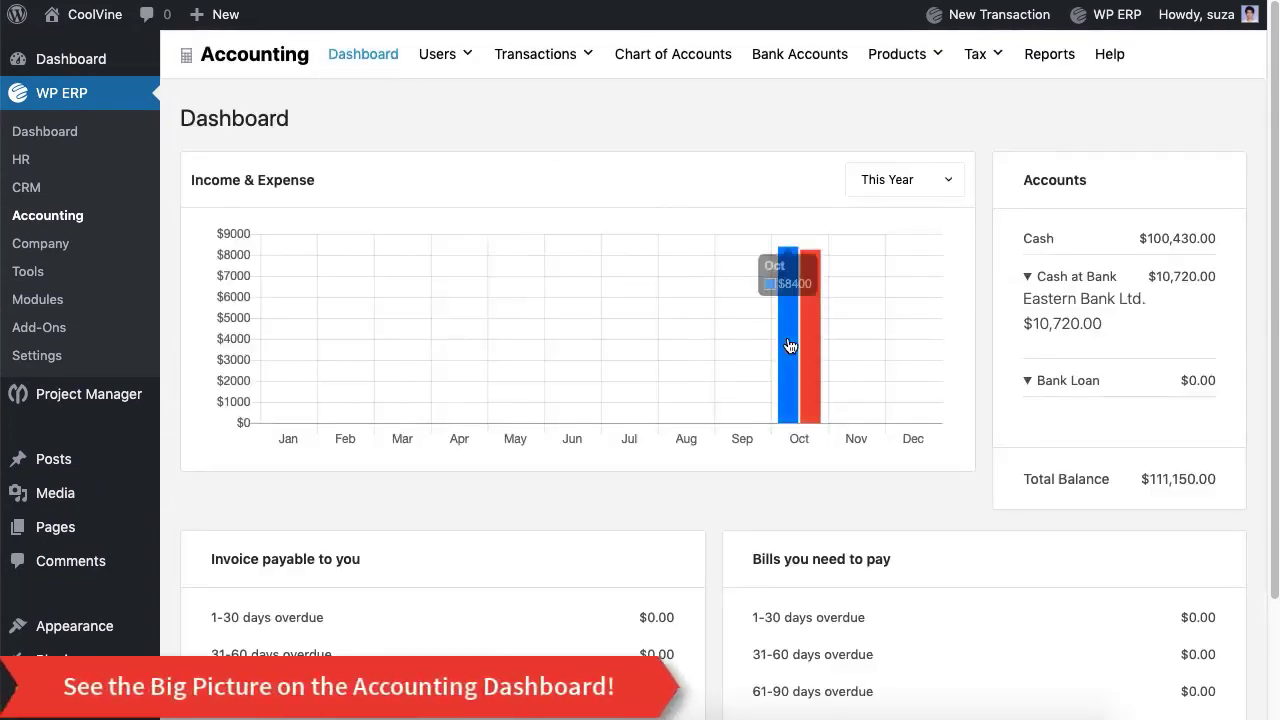
# Step: Review the Accounting Dashboard's This Year income/expense chart and the Cash and Eastern Bank Ltd. balances
pyautogui.scroll(-3, 1138, 443)
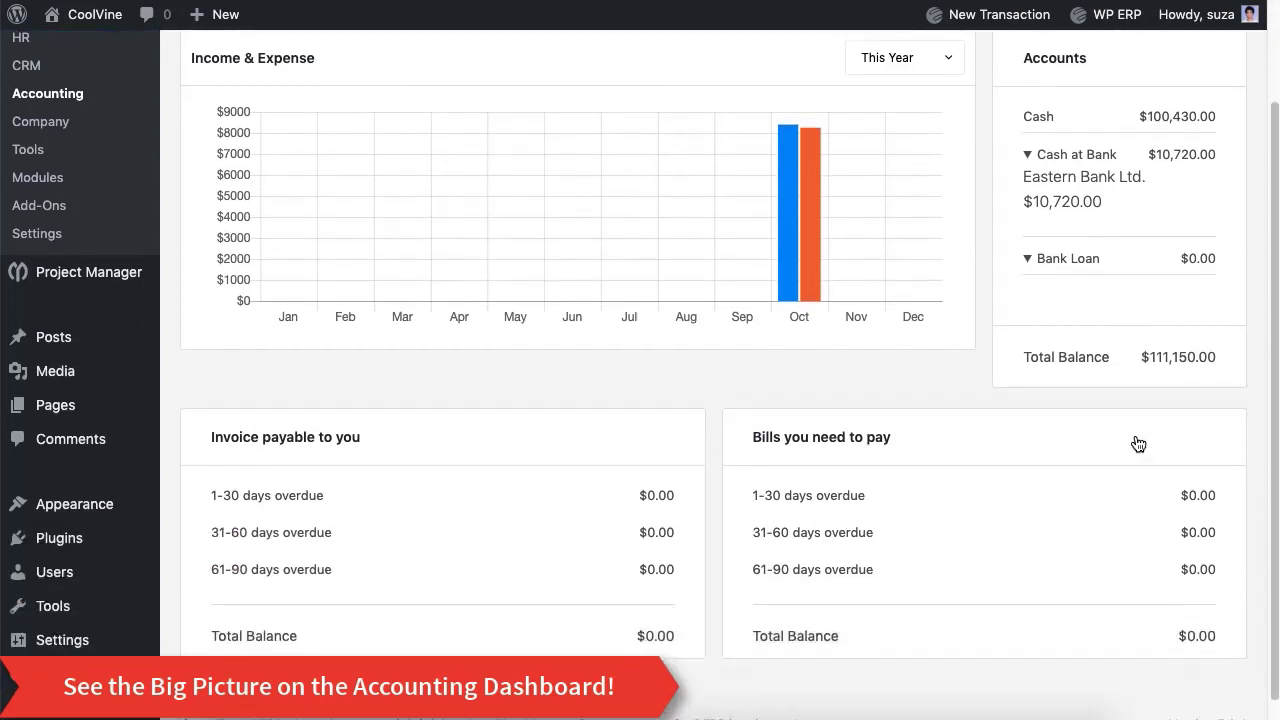
pyautogui.scroll(1, 1138, 443)
pyautogui.scroll(2, 1138, 443)
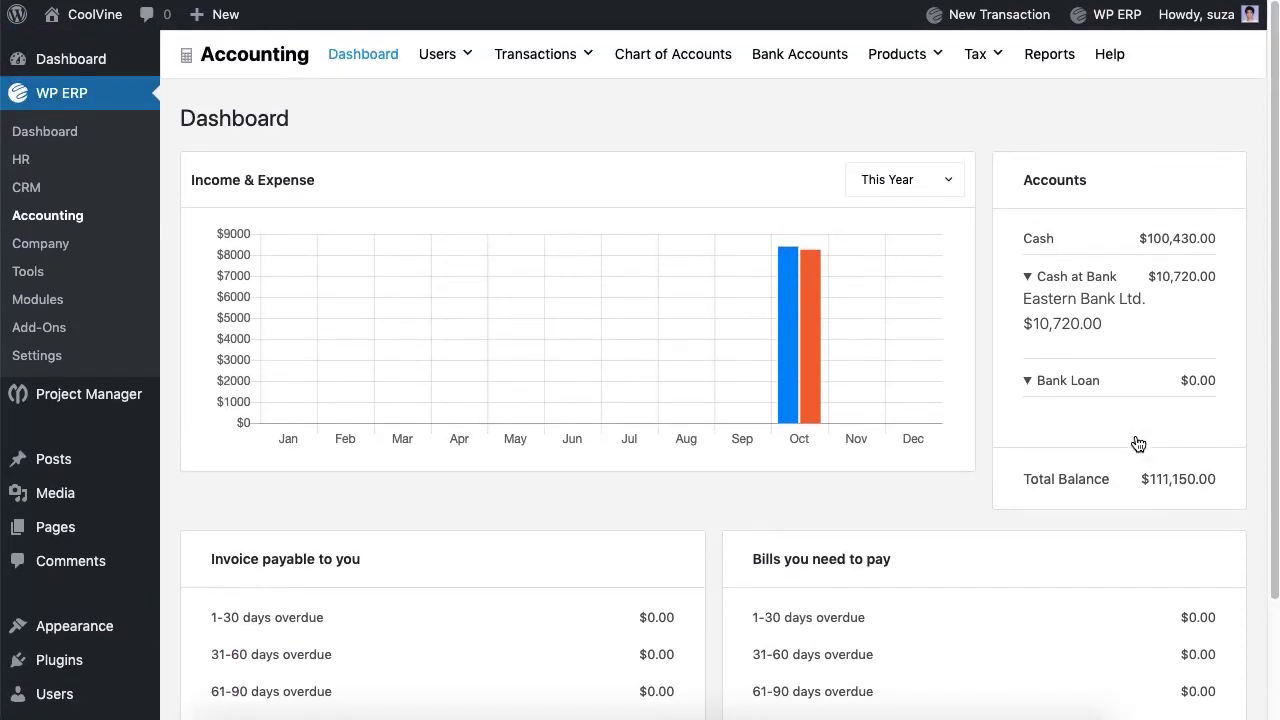
pyautogui.click(938, 182)
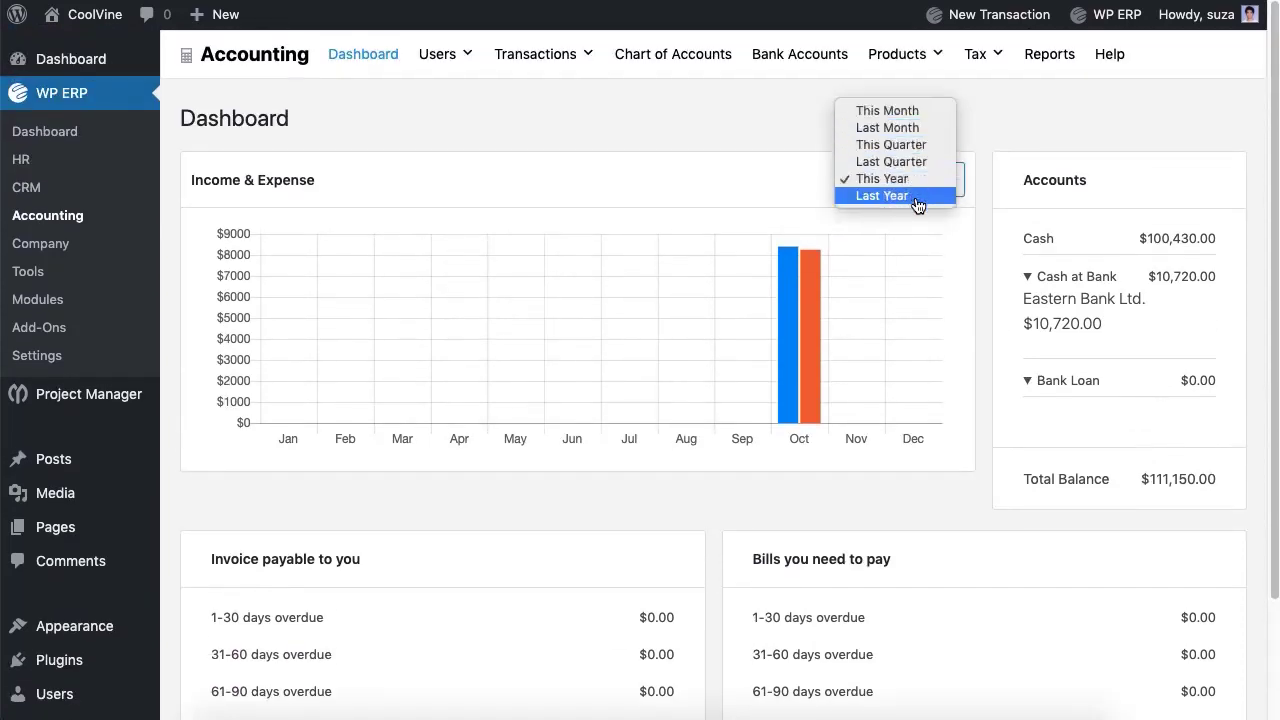
pyautogui.click(697, 128)
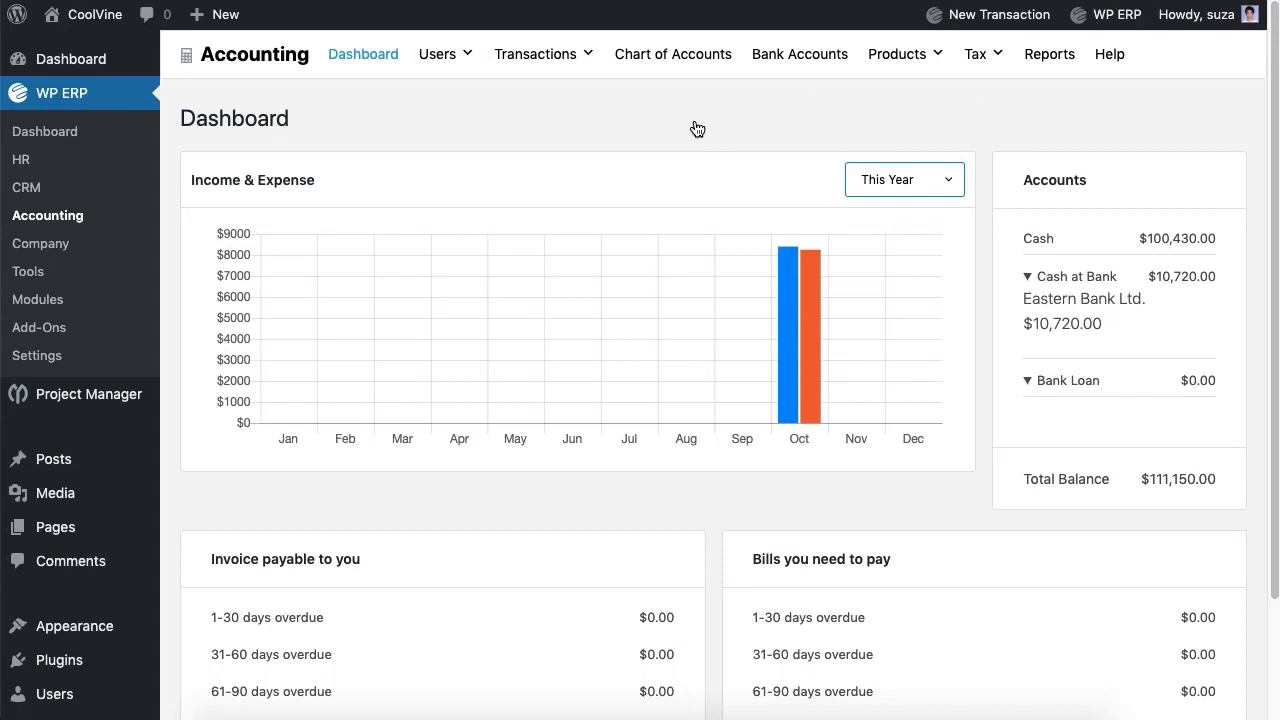